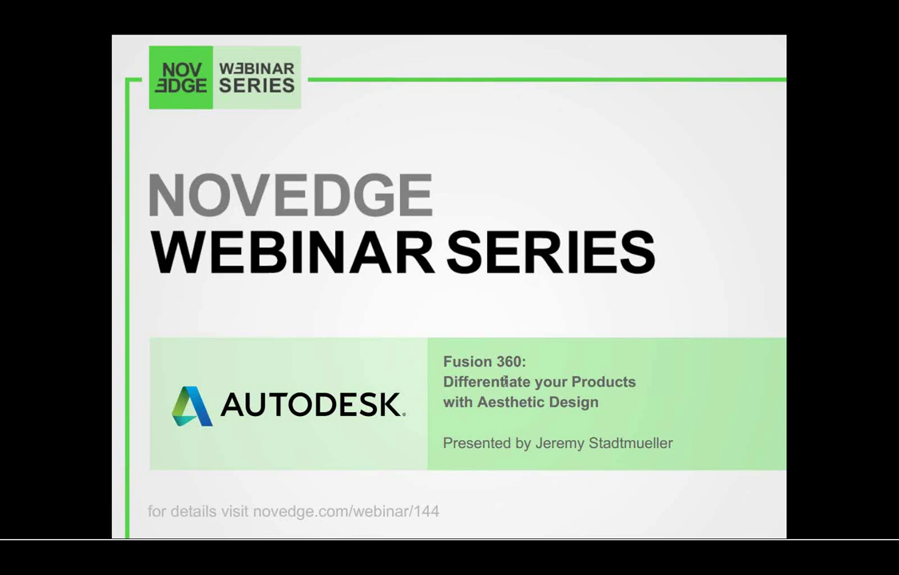
# Step: Advance past the speaker bio slide to the Fusion 360 Ultimate store page slide priced $1,200
pyautogui.press('Right')
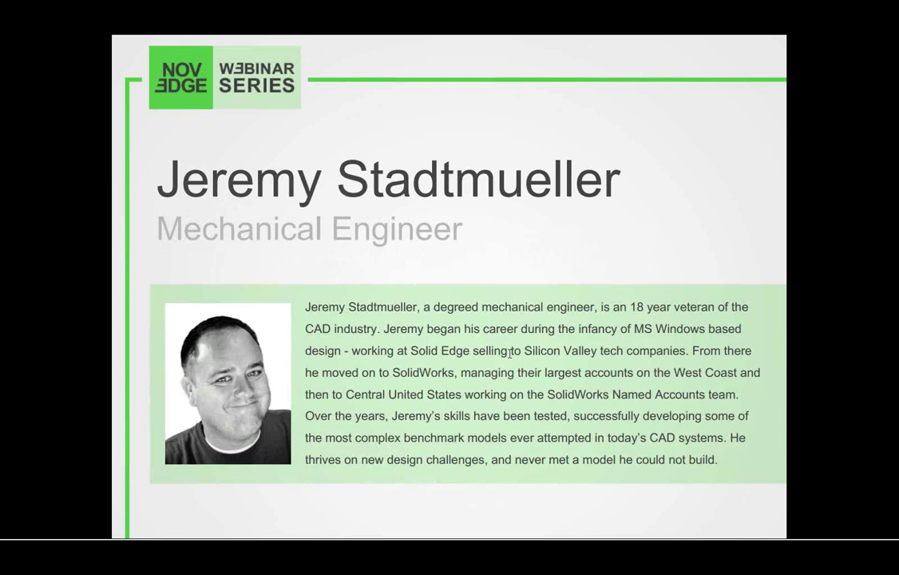
pyautogui.click(522, 336)
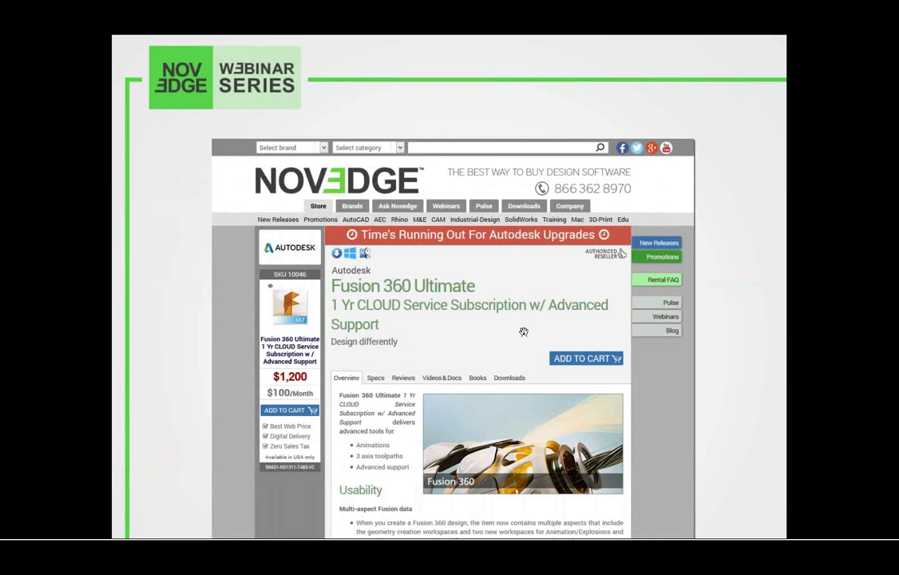
# Step: Advance past the blog/Facebook and upcoming-webinar slides to the Vimeo and YouTube slide
pyautogui.press('Right')
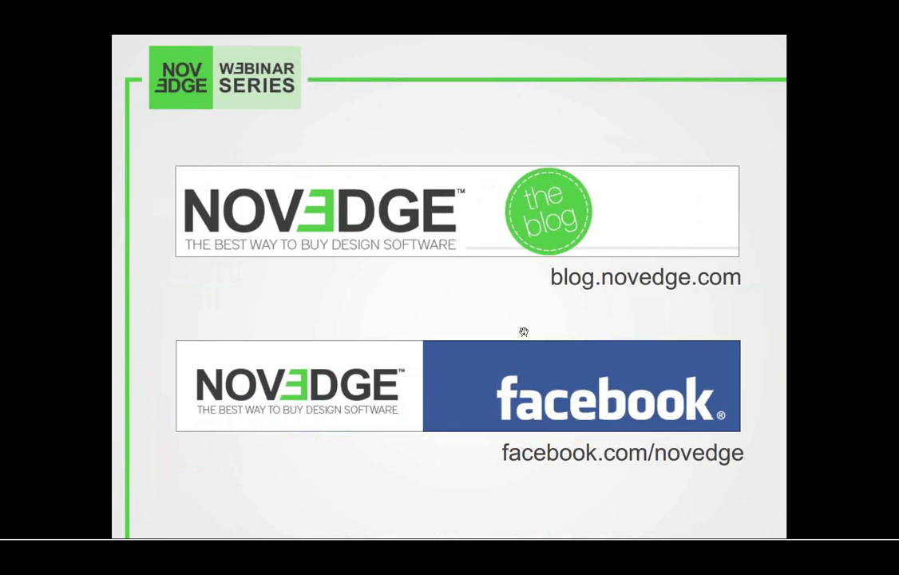
pyautogui.press('Right')
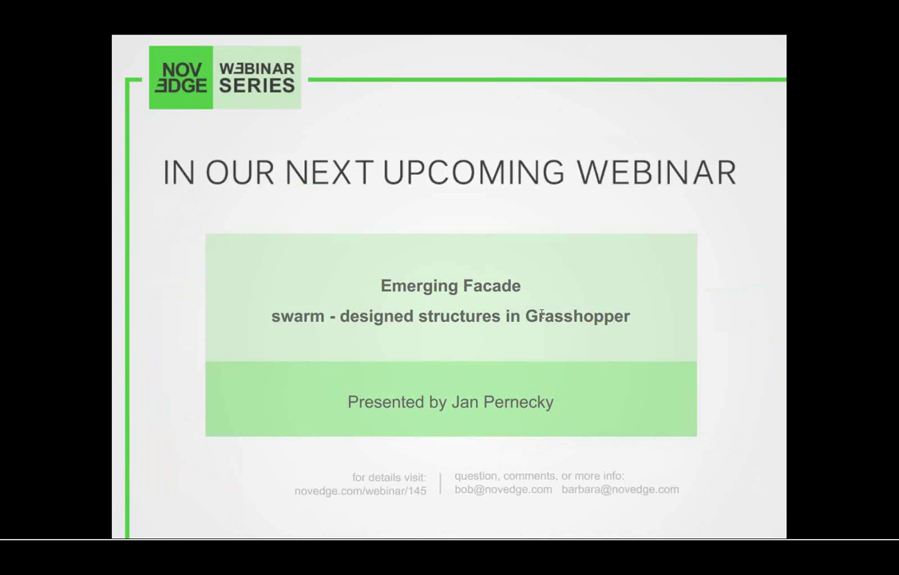
pyautogui.click(510, 257)
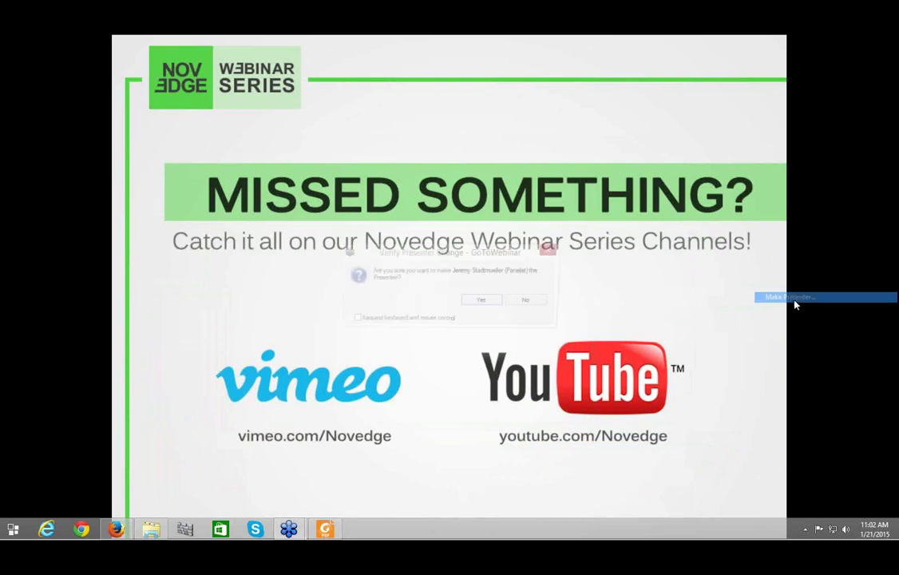
# Step: Confirm the GoToWebinar Make Presenter prompt with Yes to hand over presenting
pyautogui.click(491, 302)
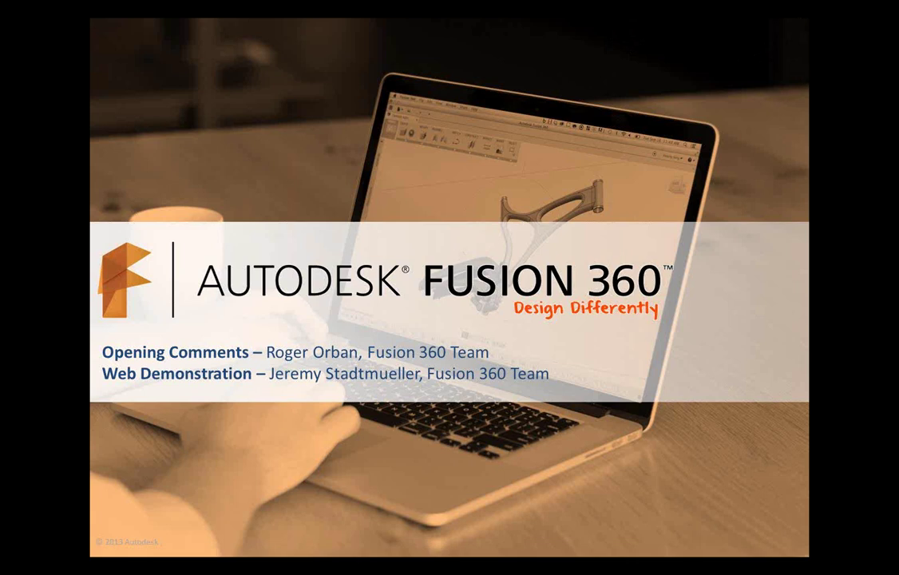
# Step: Advance from the What is Fusion 360? slide to the designers' word-cloud slide
pyautogui.press('Right')
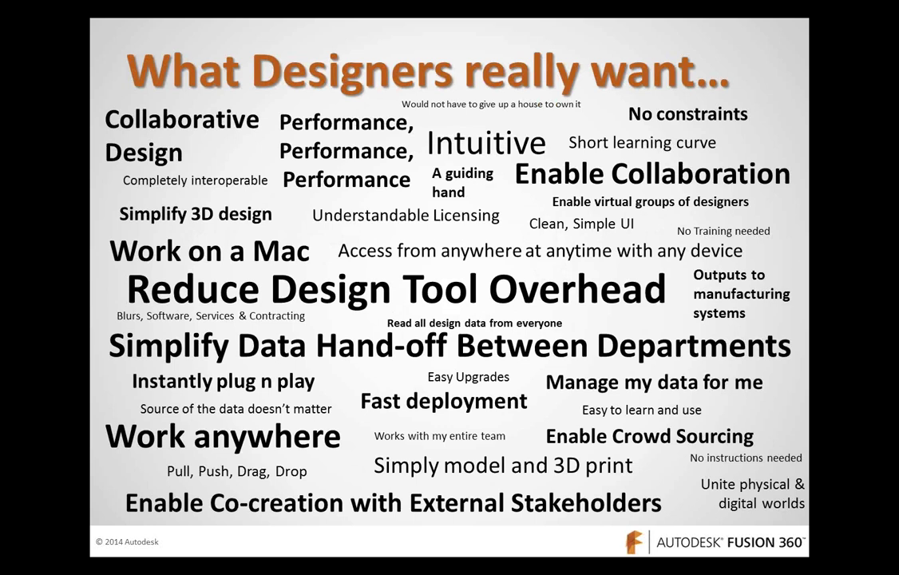
# Step: Move past the existing-tools slide to the Agile Design, Work Anywhere, Communicate and Share slide
pyautogui.press('Right')
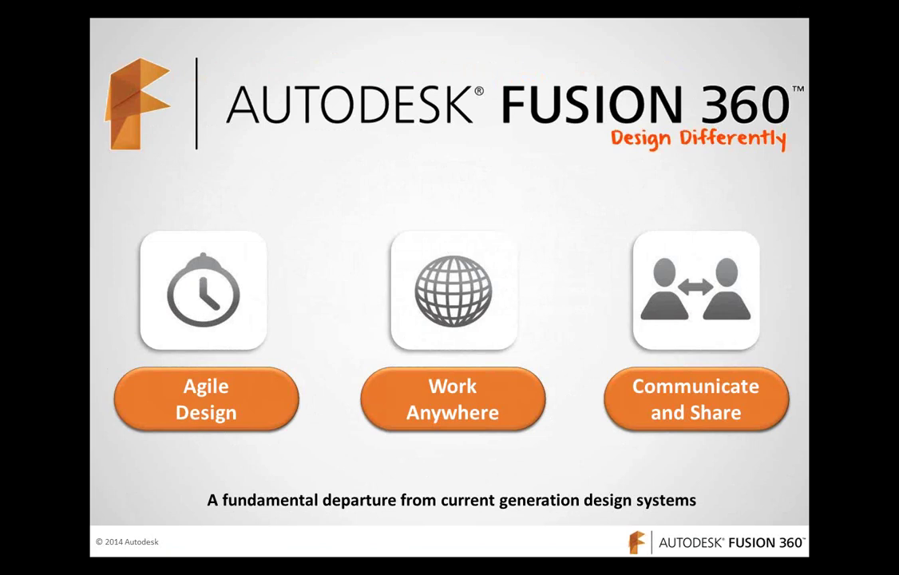
# Step: Show the Agile Design slide with all its modeling labels, then advance to Work Anywhere
pyautogui.press('Right')
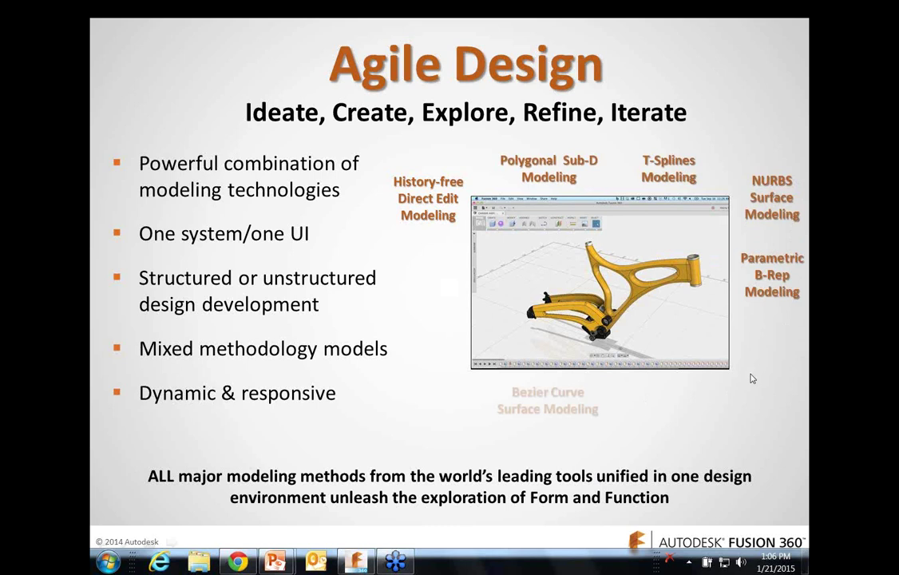
pyautogui.click(589, 482)
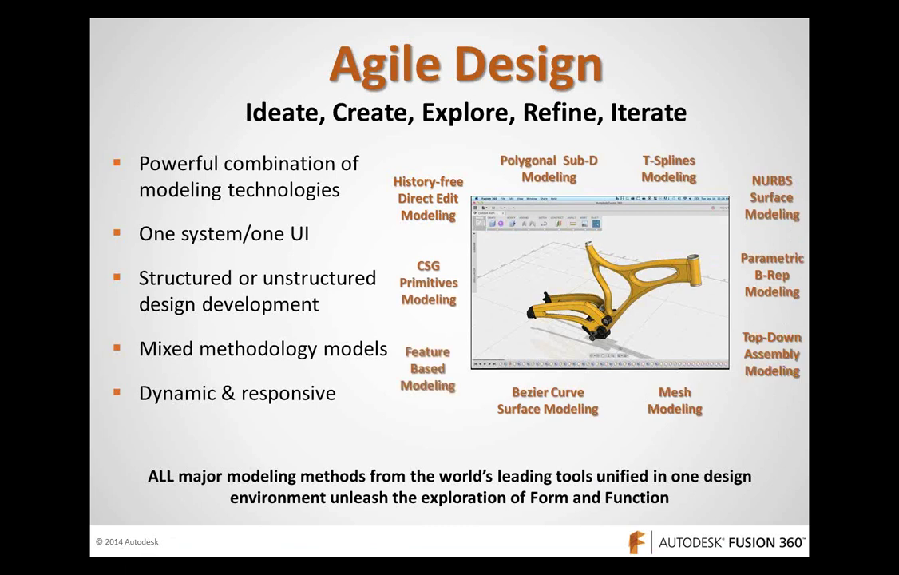
pyautogui.press('Right')
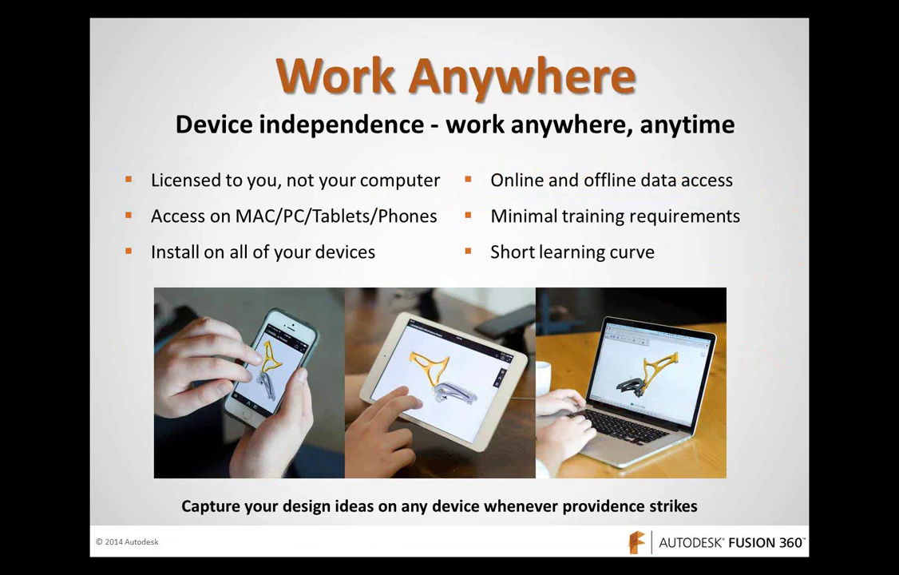
# Step: Advance past Communicate and Share to the Fusion 360 Product Demonstration title slide
pyautogui.press('Right')
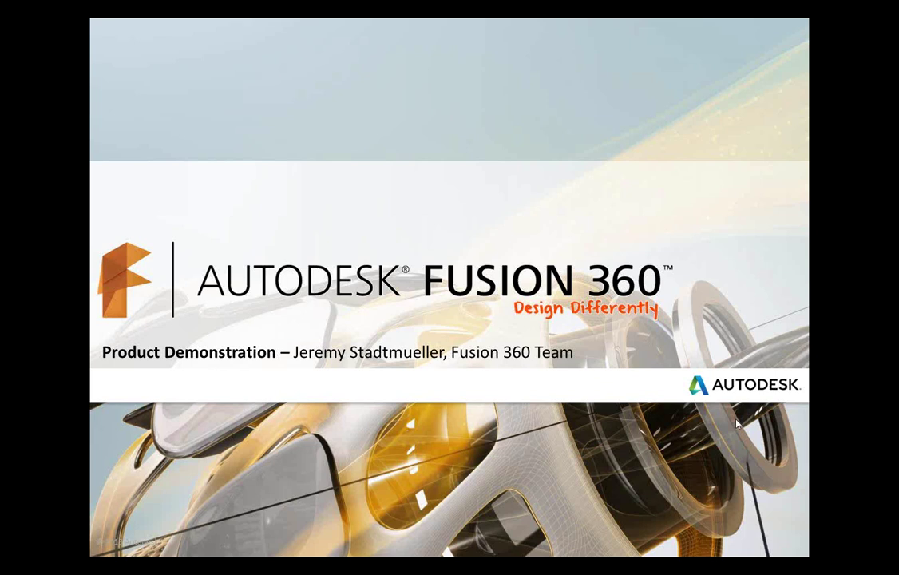
# Step: Advance to the slide comparing the iHome dock with the WALdok speaker
pyautogui.click(710, 460)
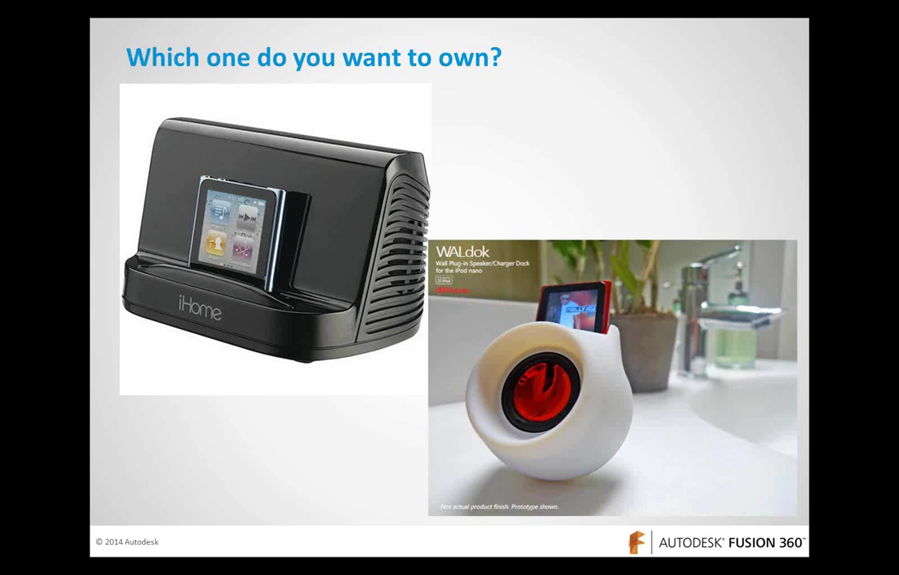
# Step: Advance to the slide listing Parametrics and Organic Shape Creation as obstacles to creative design
pyautogui.press('Right')
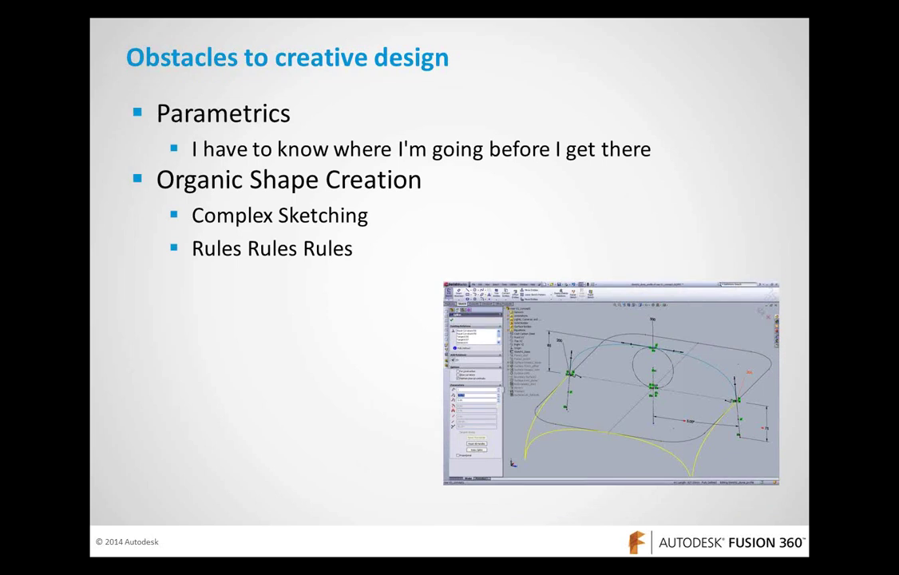
# Step: Reveal the Change Management point and full obstacles list, then reach the Wearable Tech demo slide
pyautogui.press('Right')
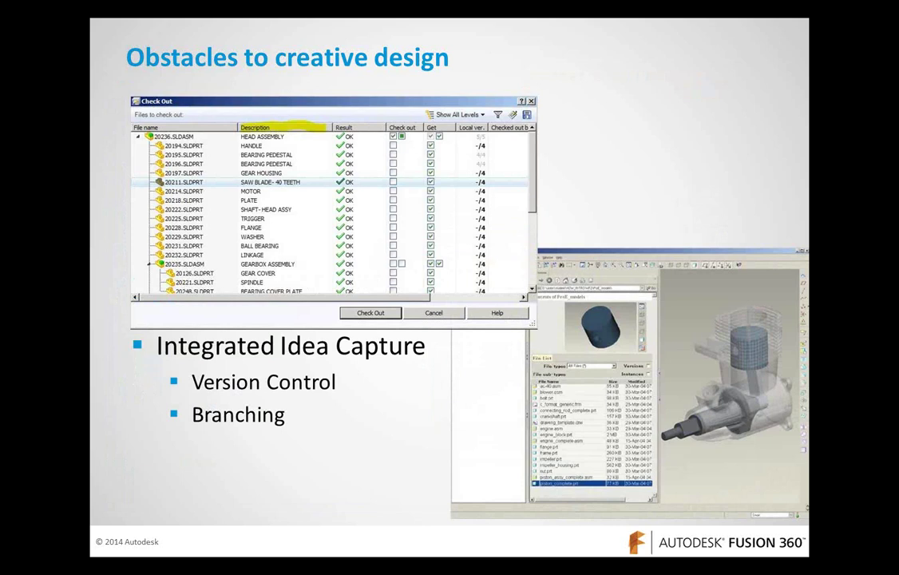
pyautogui.press('Right')
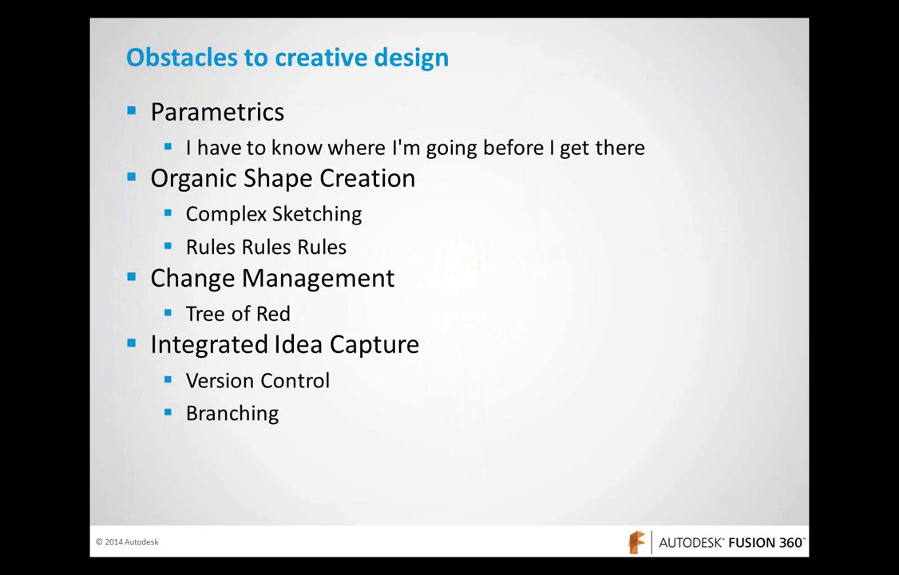
pyautogui.press('Right')
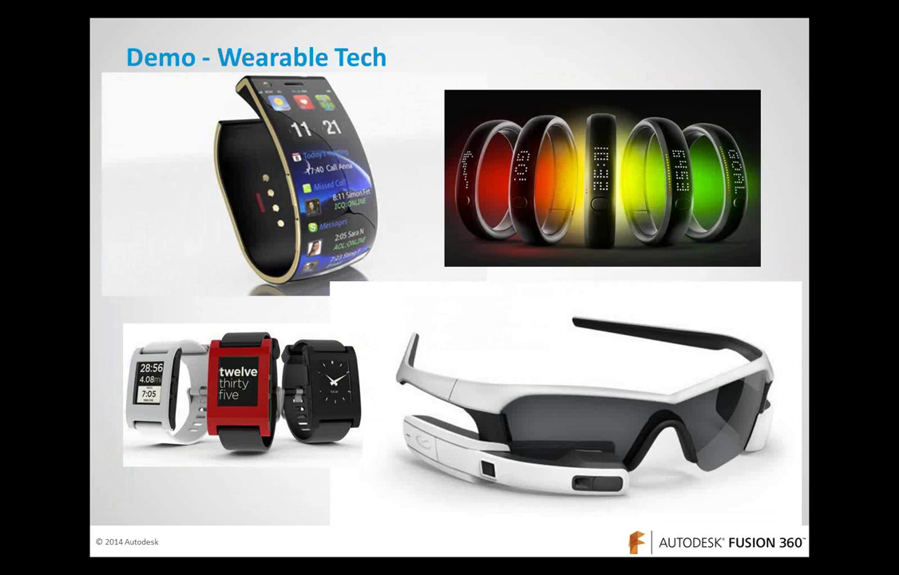
# Step: Advance the slideshow to the Demo slide and bring Fusion 360 Ultimate to the front
pyautogui.press('Right')
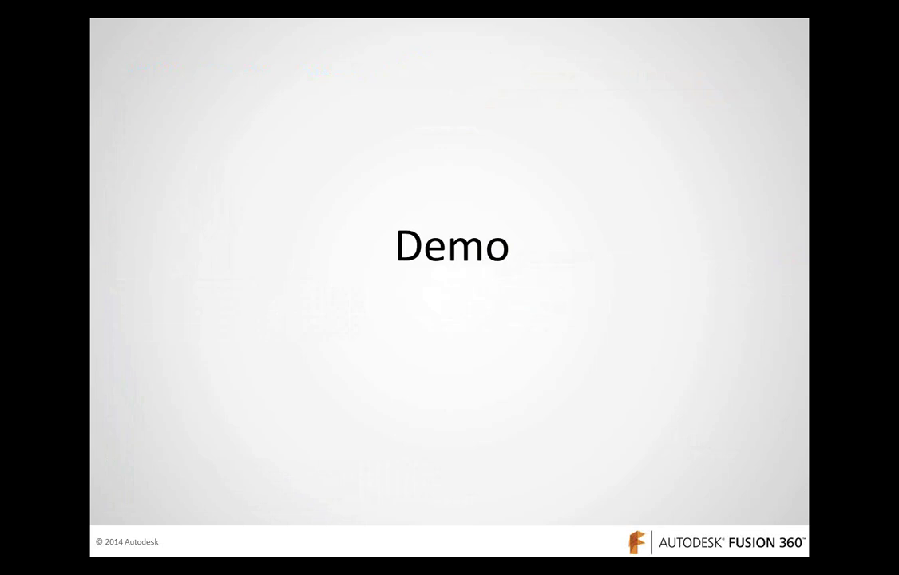
pyautogui.hotkey('alt', 'Tab')
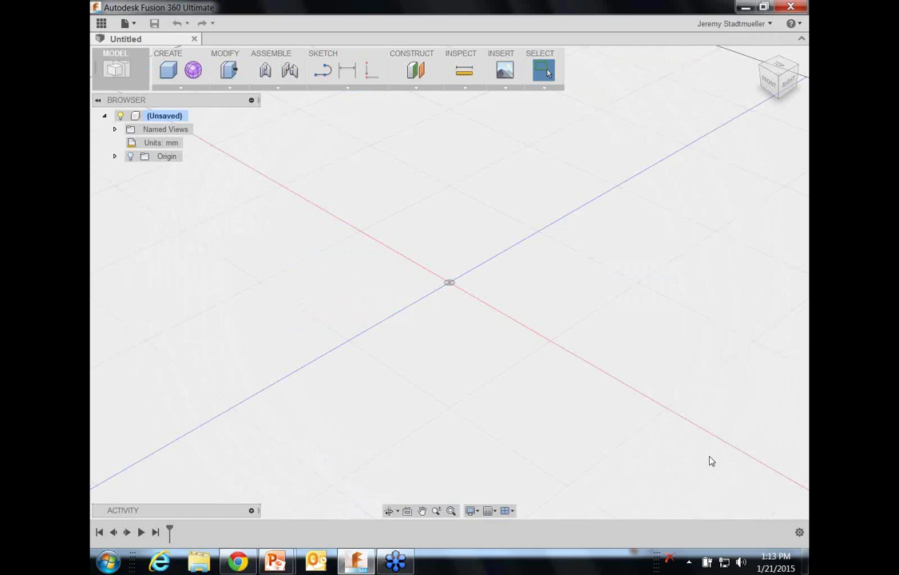
# Step: Switch the empty Untitled design from the PATCH workspace to the MODEL workspace
pyautogui.click(112, 68)
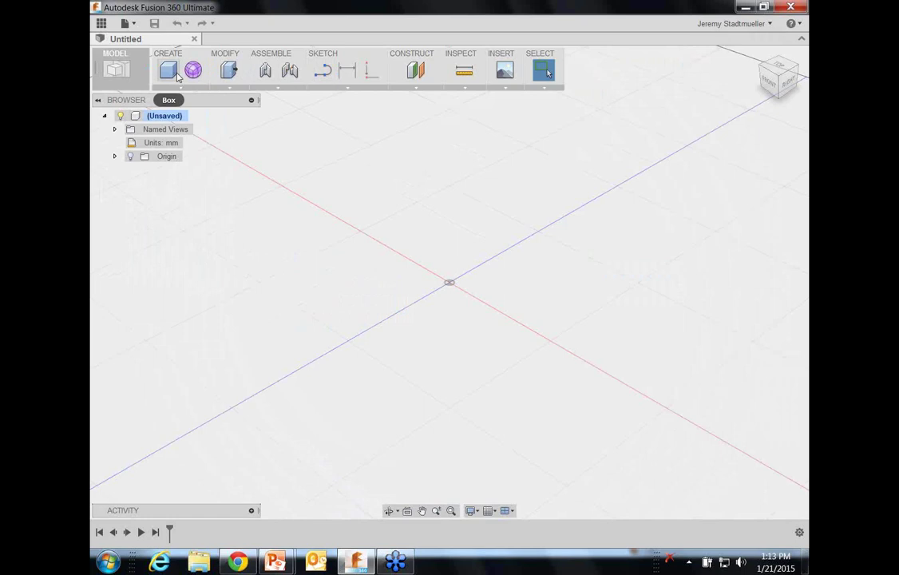
pyautogui.click(113, 80)
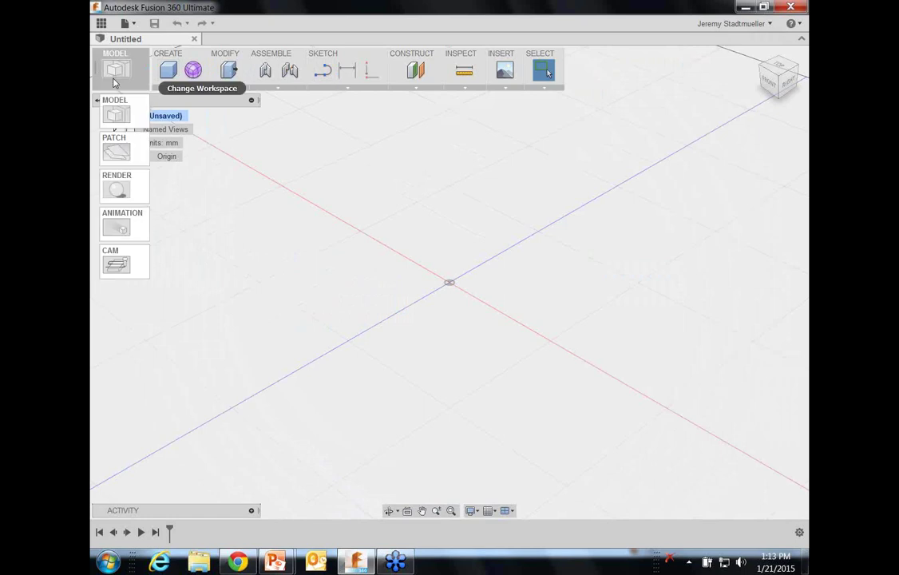
pyautogui.click(115, 148)
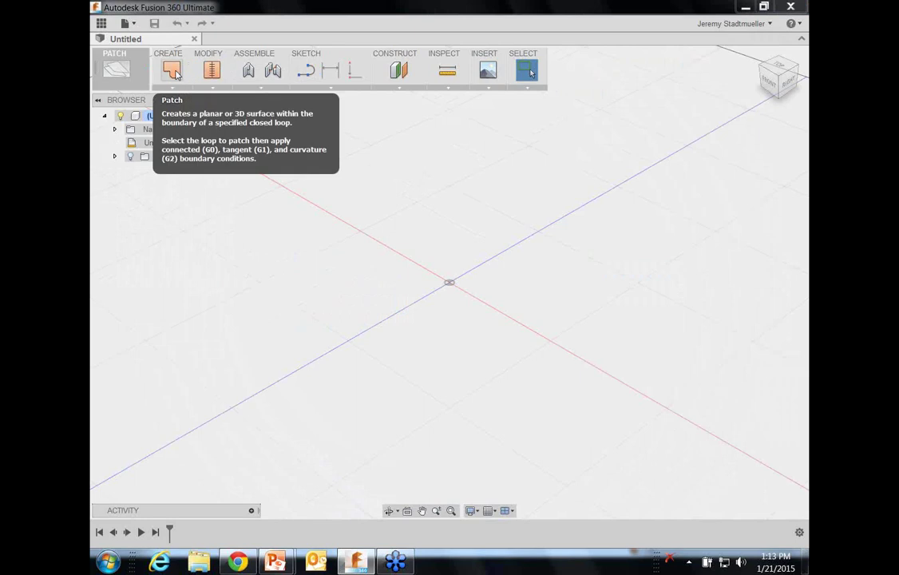
pyautogui.click(128, 74)
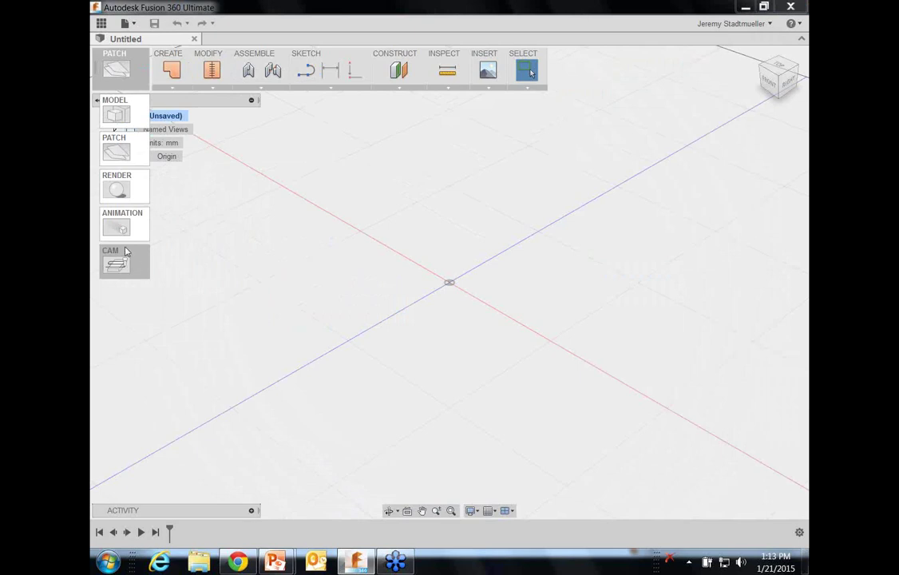
pyautogui.click(115, 112)
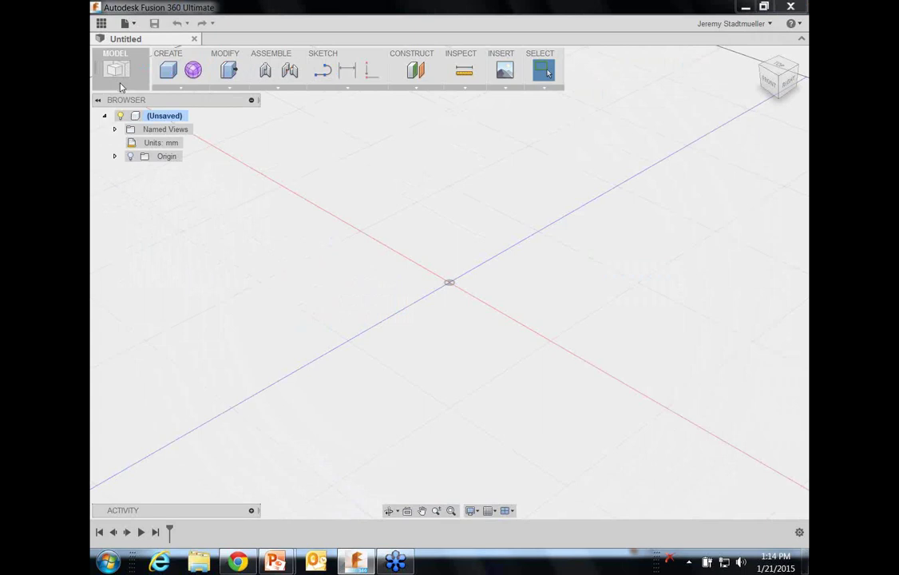
# Step: Create a new sketch on the horizontal XY origin plane
pyautogui.click(335, 88)
pyautogui.click(333, 96)
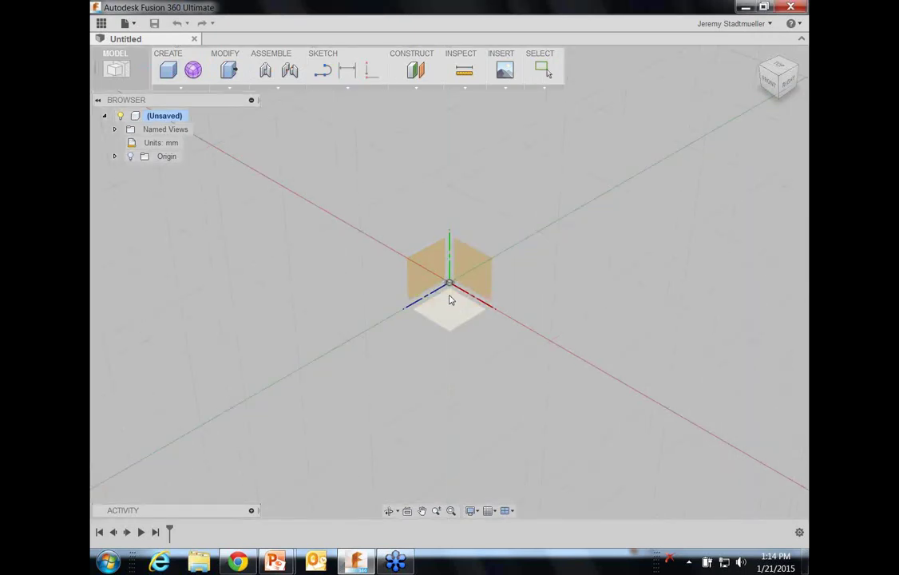
pyautogui.click(449, 300)
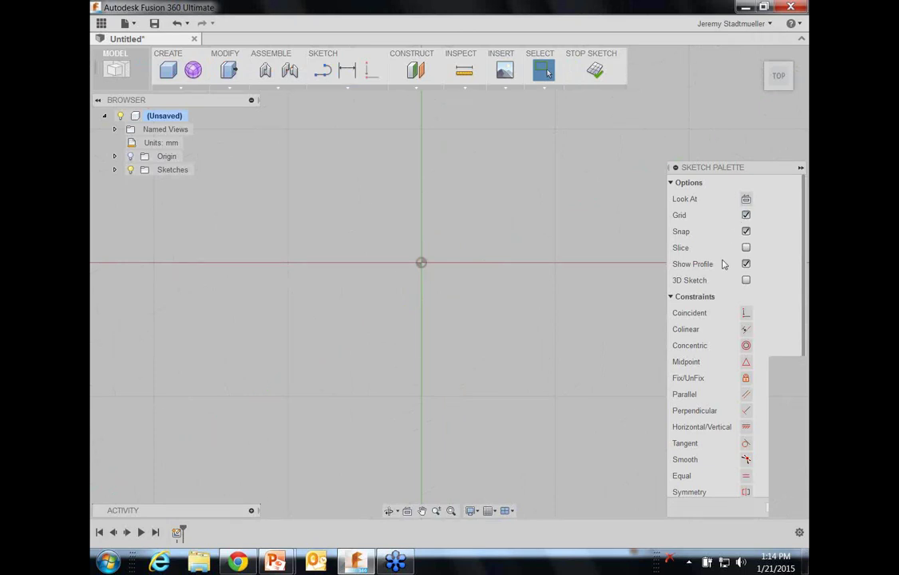
# Step: Pick Arc > Center Point Arc from the Sketch dropdown
pyautogui.click(321, 87)
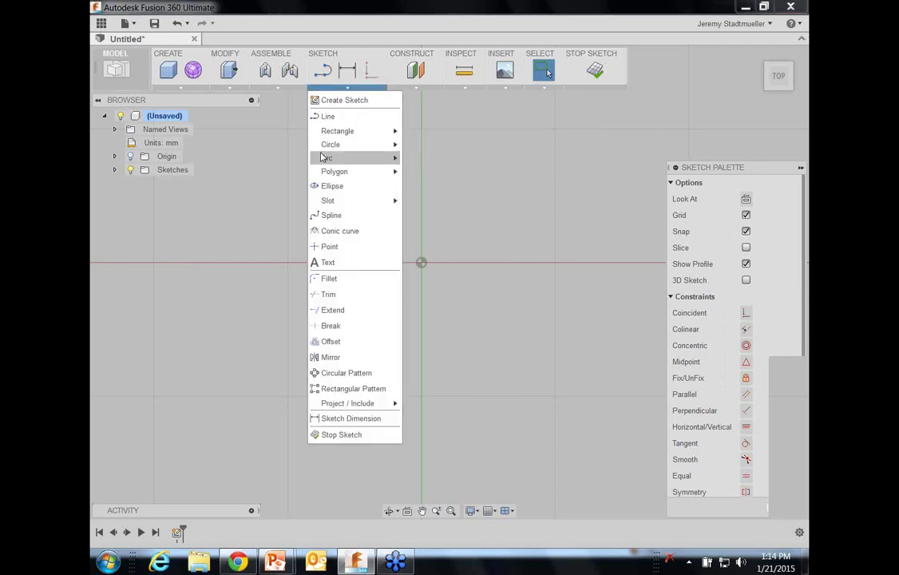
pyautogui.moveTo(333, 172)
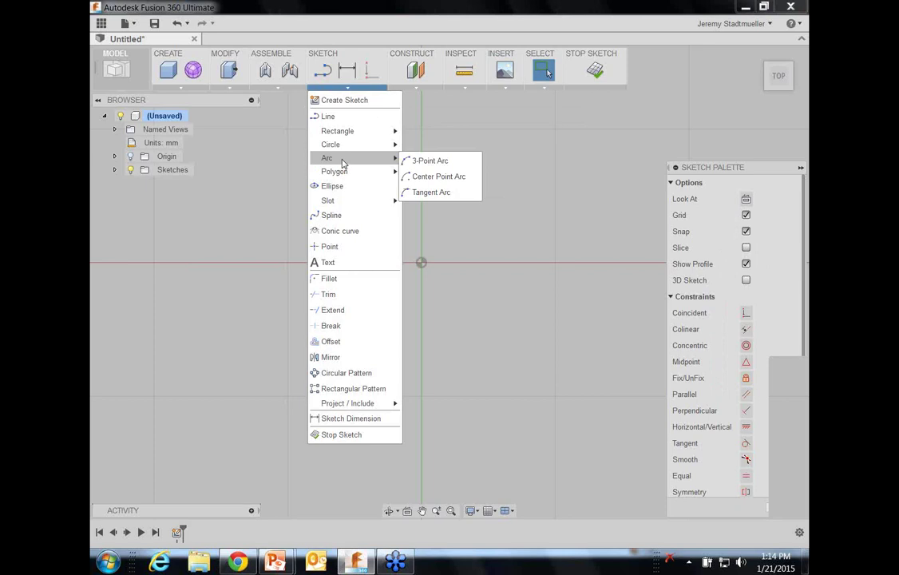
pyautogui.click(440, 177)
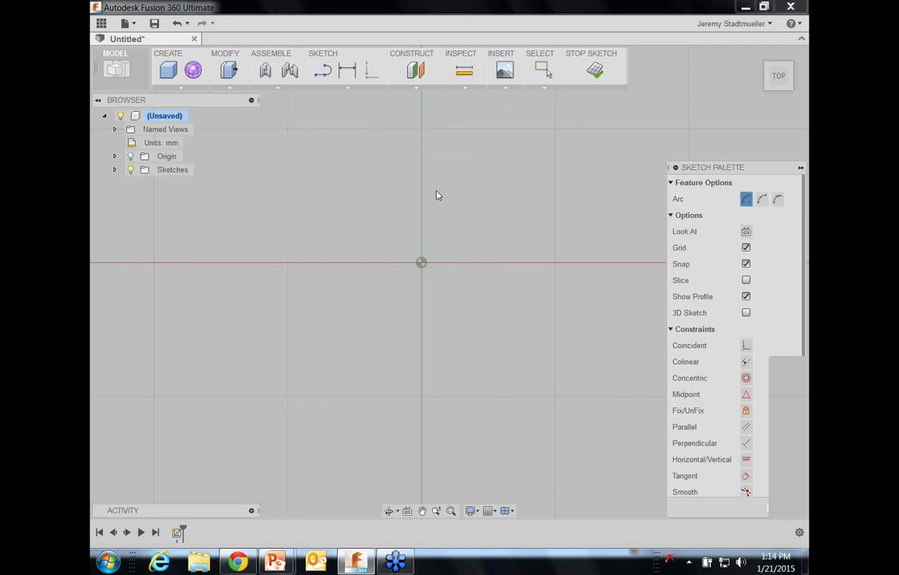
# Step: Draw a center-point arc at the origin with radius 40 mm spanning 65°
pyautogui.click(421, 264)
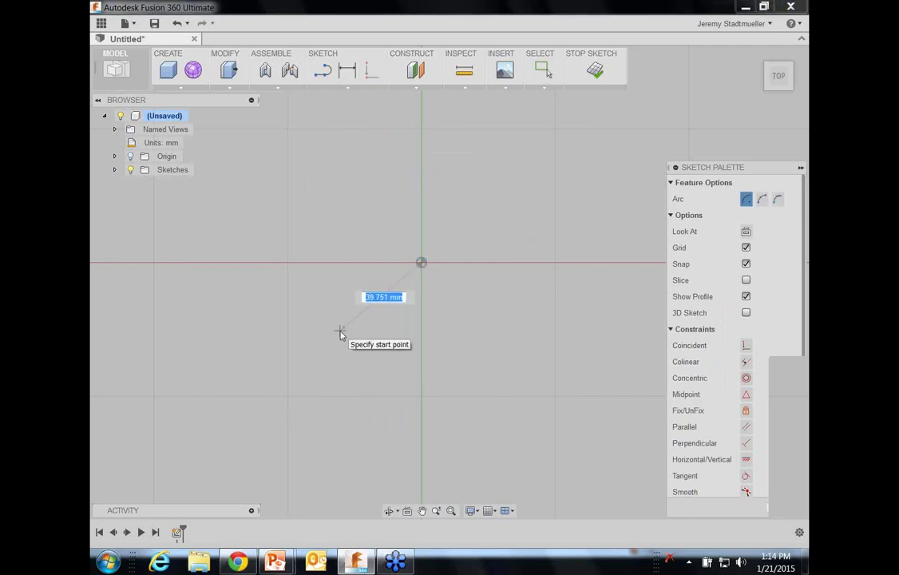
pyautogui.write('40')
pyautogui.press('Tab')
pyautogui.click(330, 321)
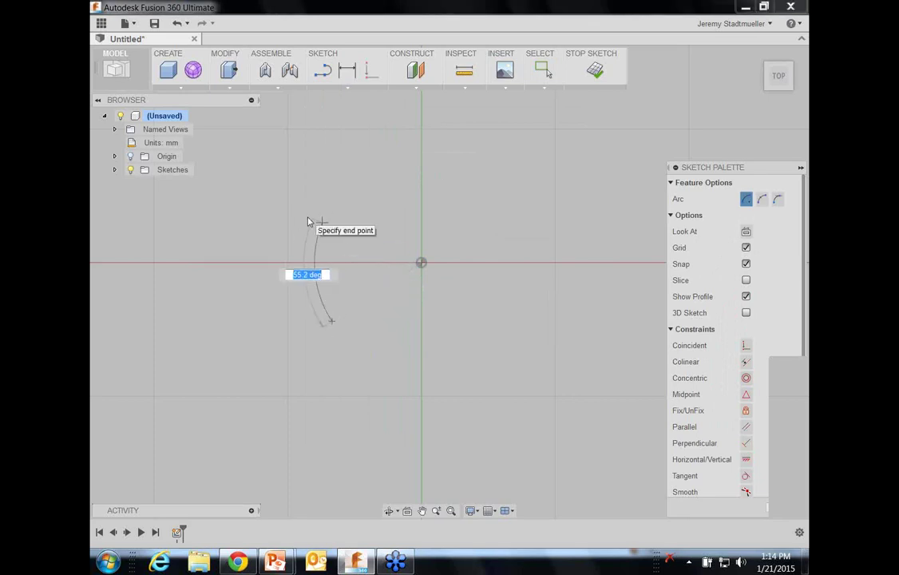
pyautogui.write('65')
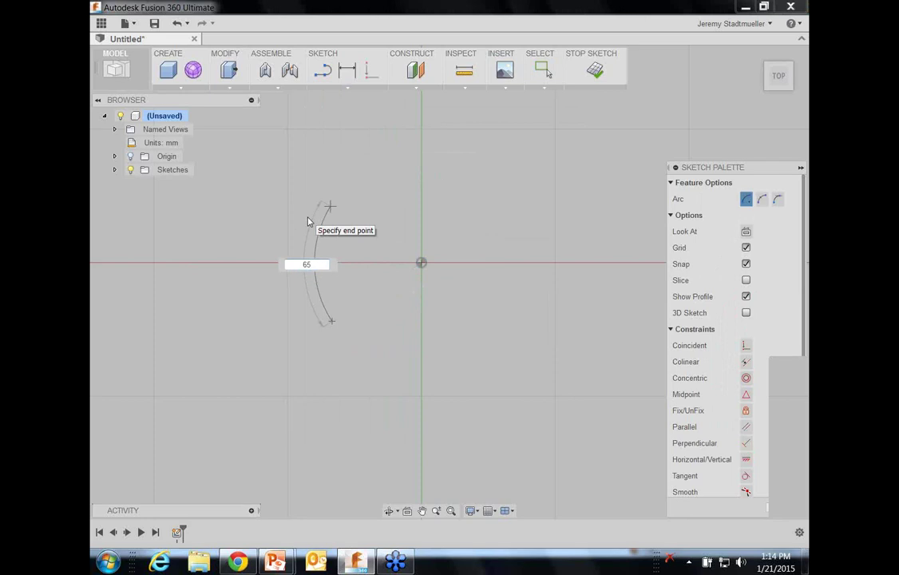
pyautogui.press('Tab')
# Step: Draw a second origin-centred arc of radius 38 mm spanning 45° above the first
pyautogui.press('Return')
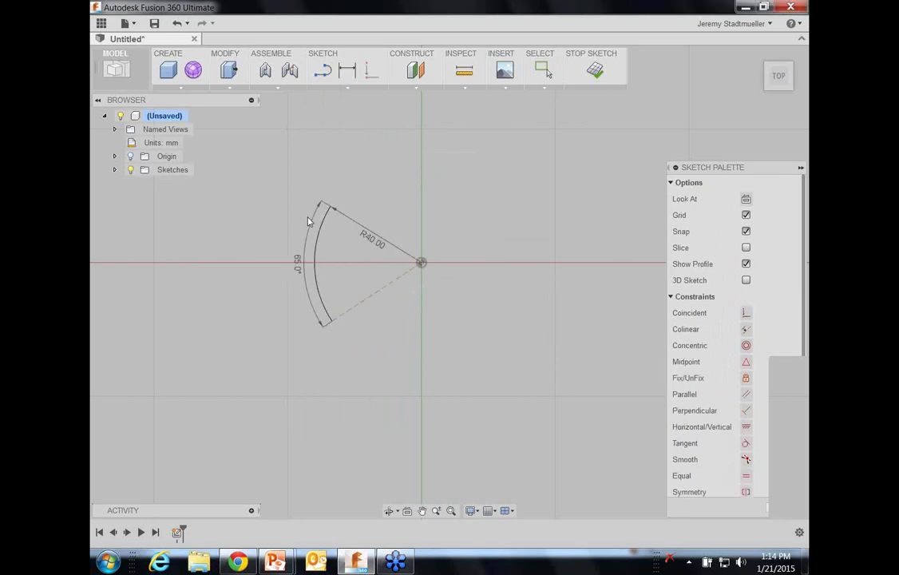
pyautogui.rightClick(380, 194)
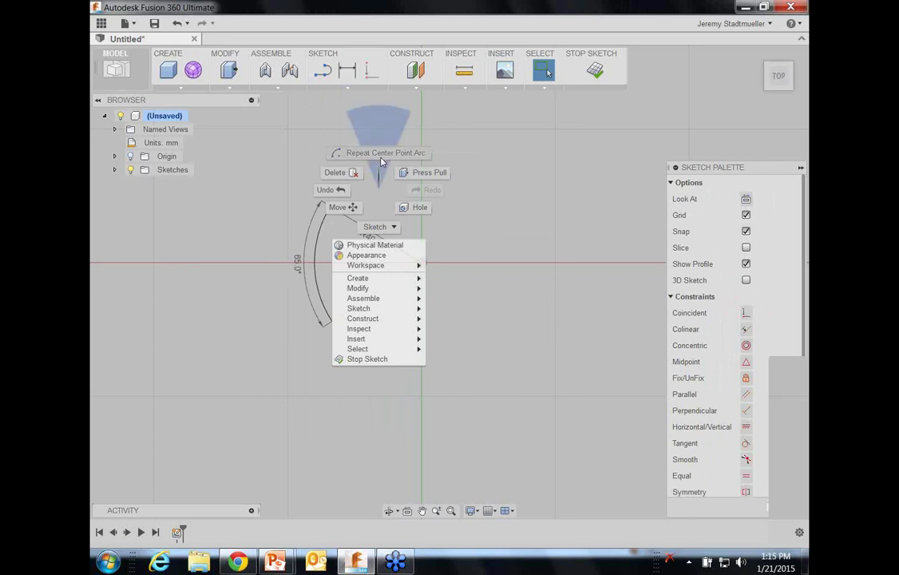
pyautogui.click(381, 158)
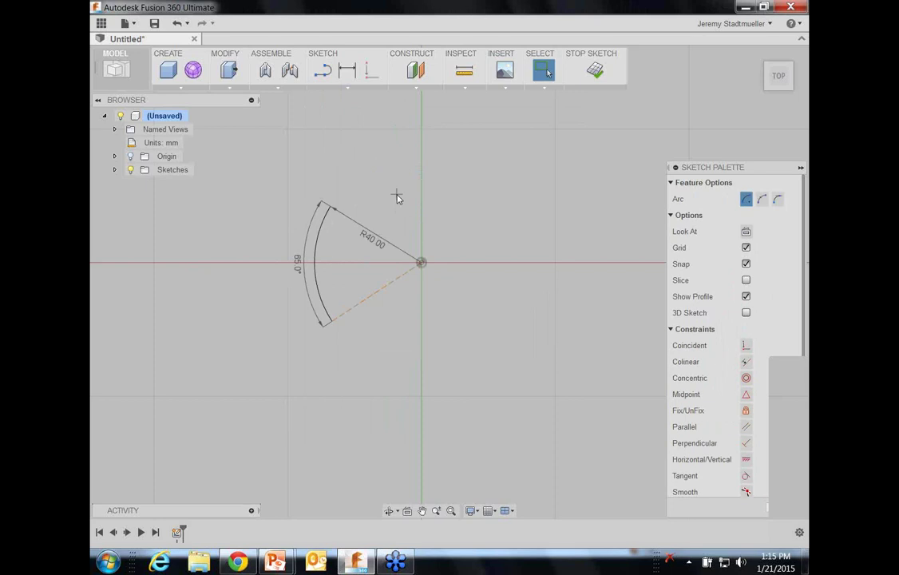
pyautogui.click(421, 265)
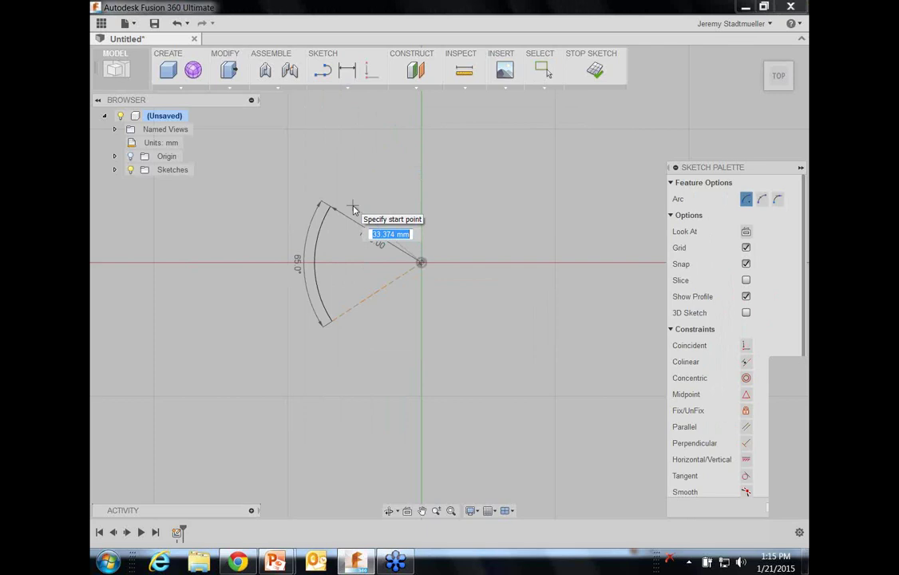
pyautogui.write('38')
pyautogui.press('Tab')
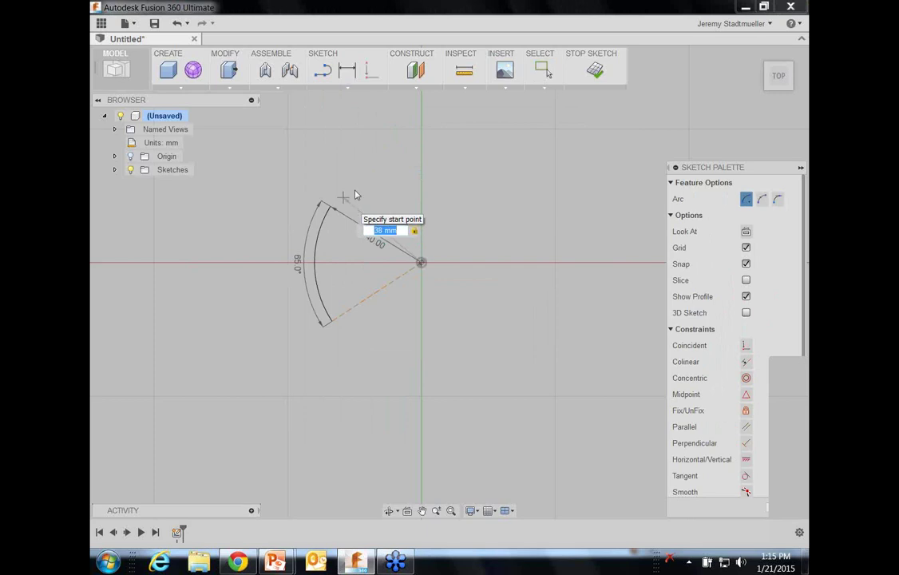
pyautogui.click(345, 193)
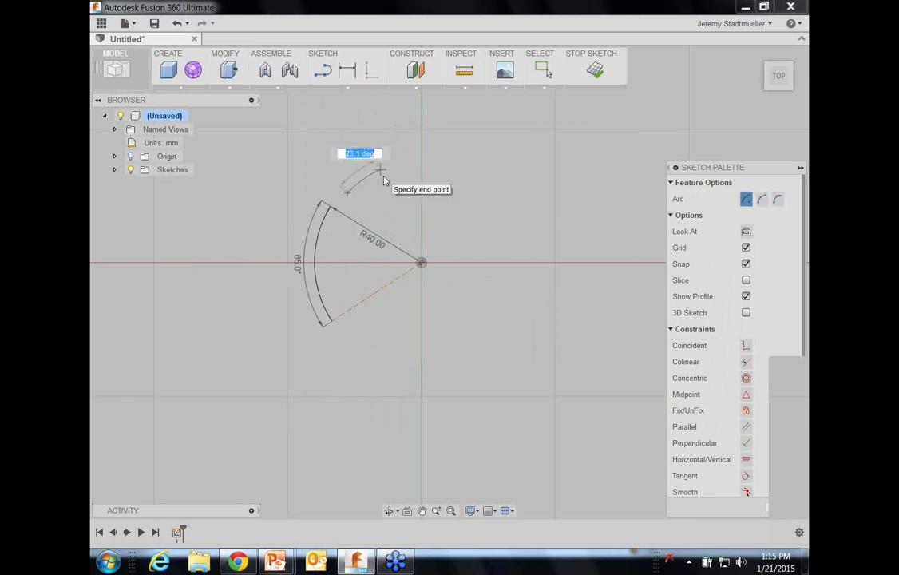
pyautogui.write('45')
pyautogui.press('Tab')
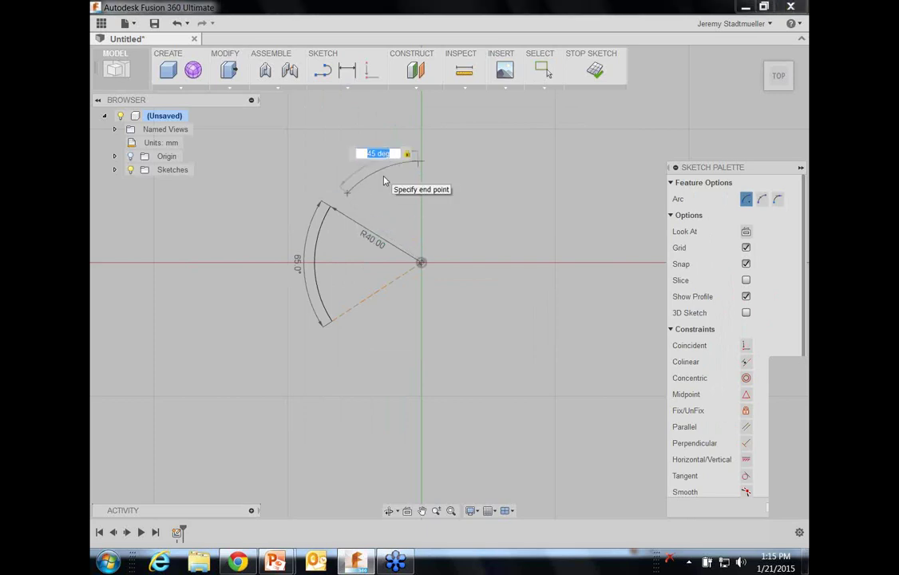
pyautogui.press('Return')
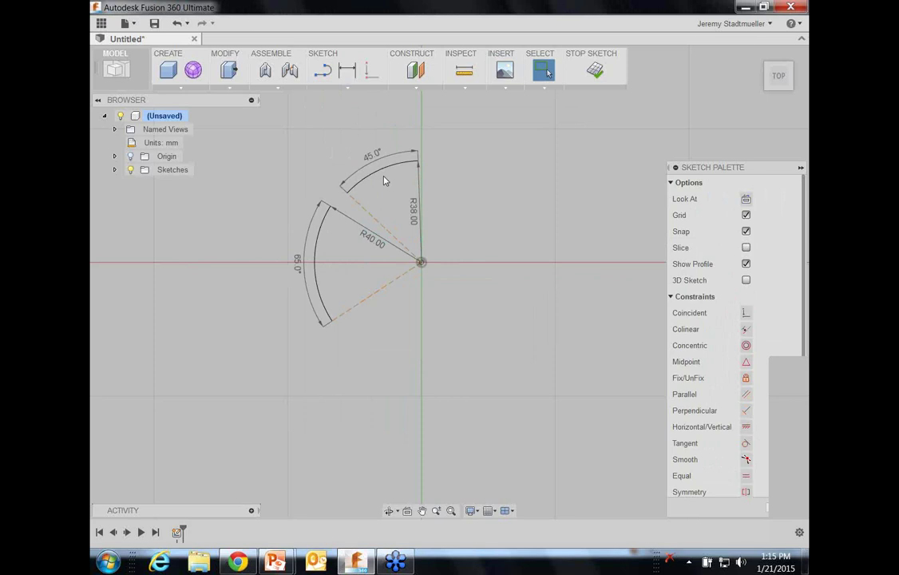
# Step: Draw a horizontal line running left from the origin
pyautogui.click(345, 74)
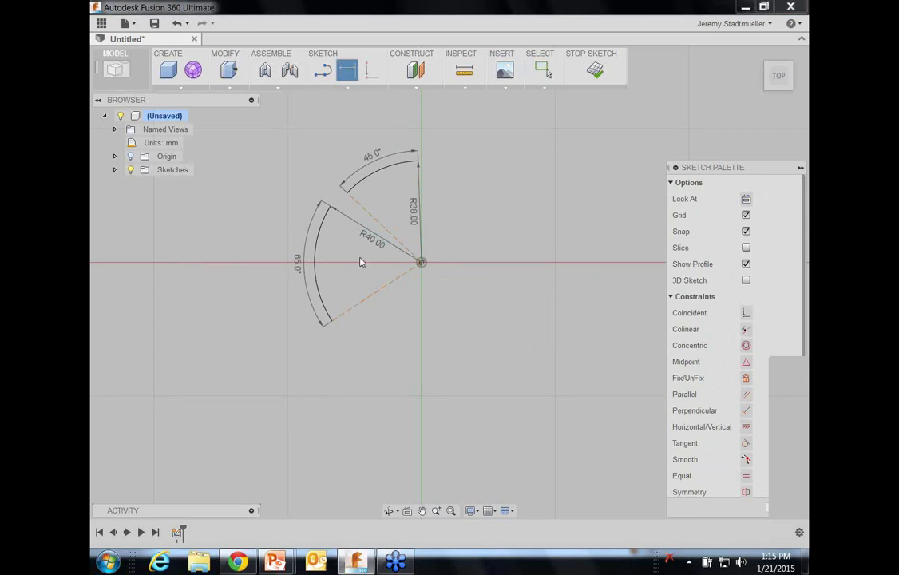
pyautogui.click(323, 71)
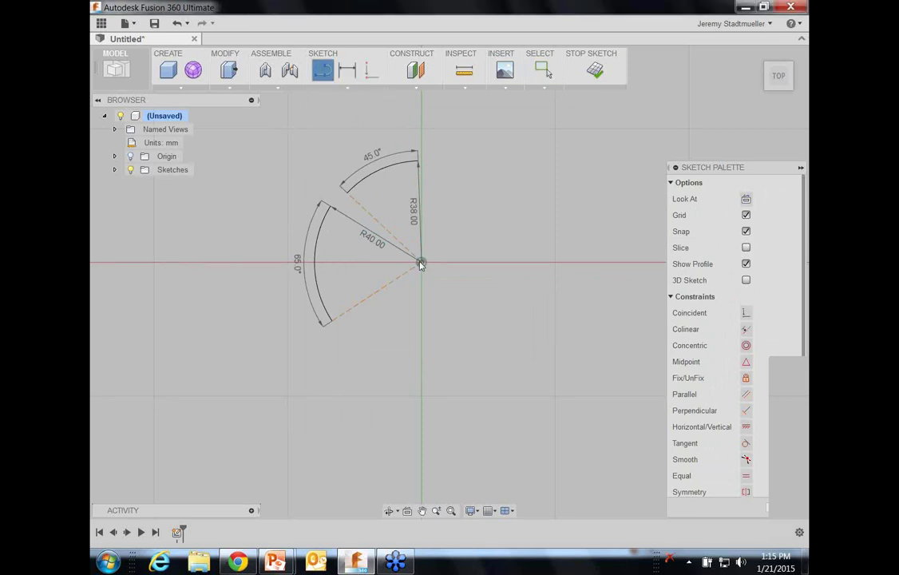
pyautogui.click(421, 265)
pyautogui.press('Escape')
pyautogui.press('Escape')
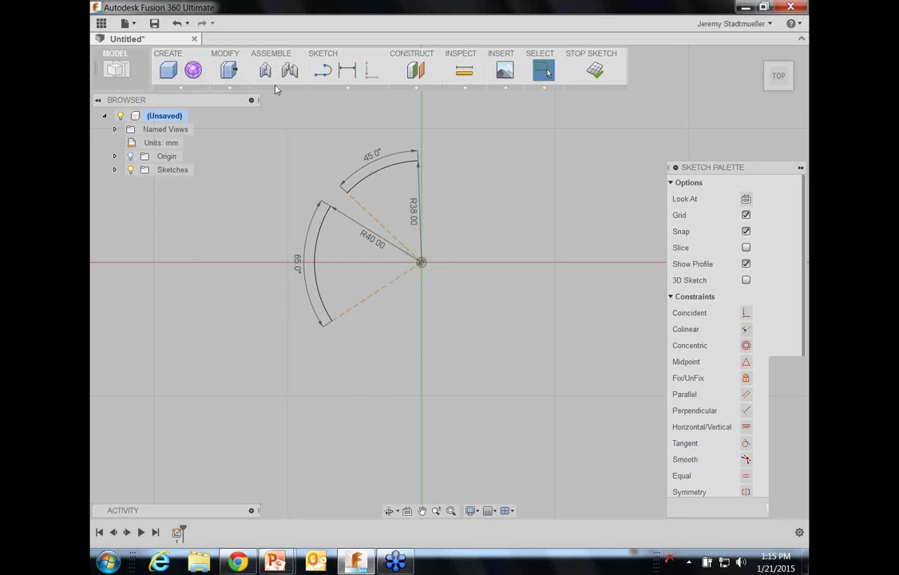
pyautogui.click(322, 70)
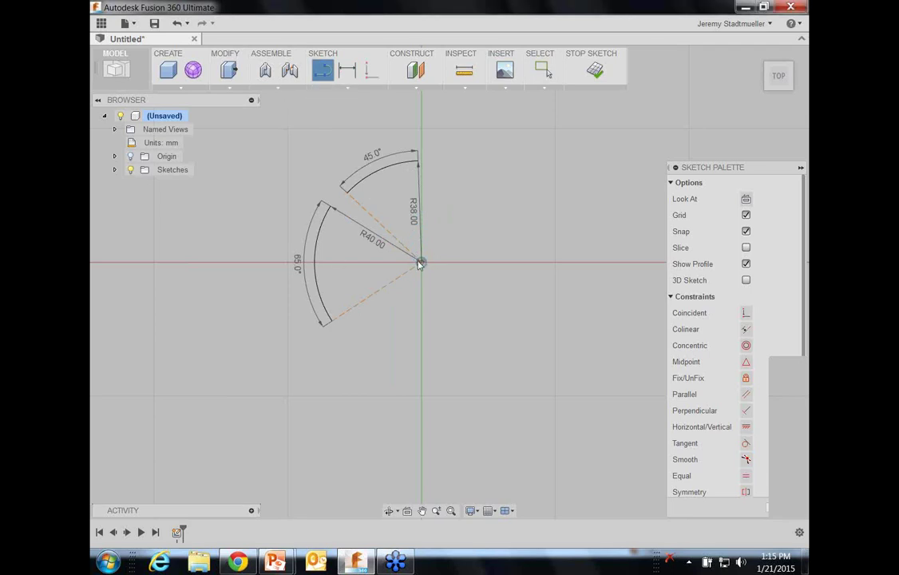
pyautogui.click(421, 265)
pyautogui.press('Escape')
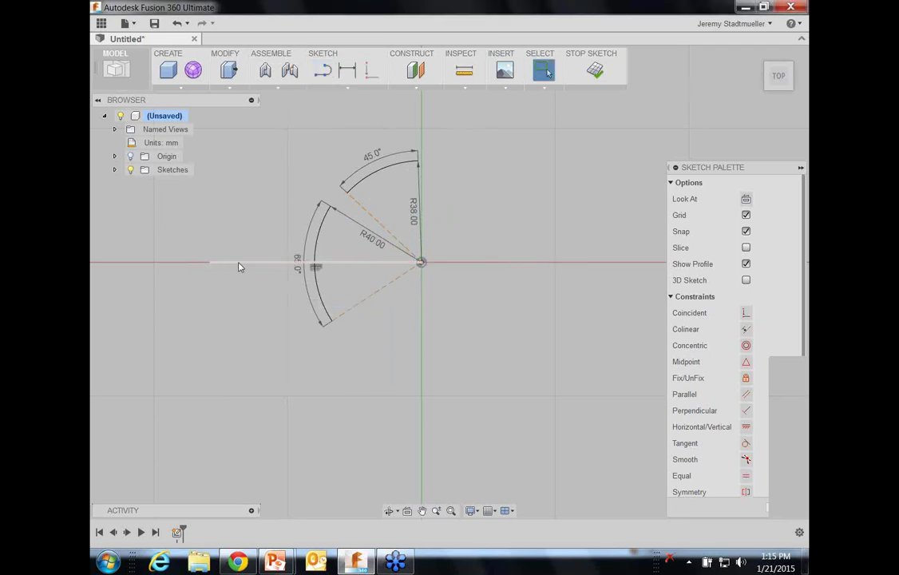
# Step: Convert the horizontal line into dashed construction geometry
pyautogui.rightClick(238, 267)
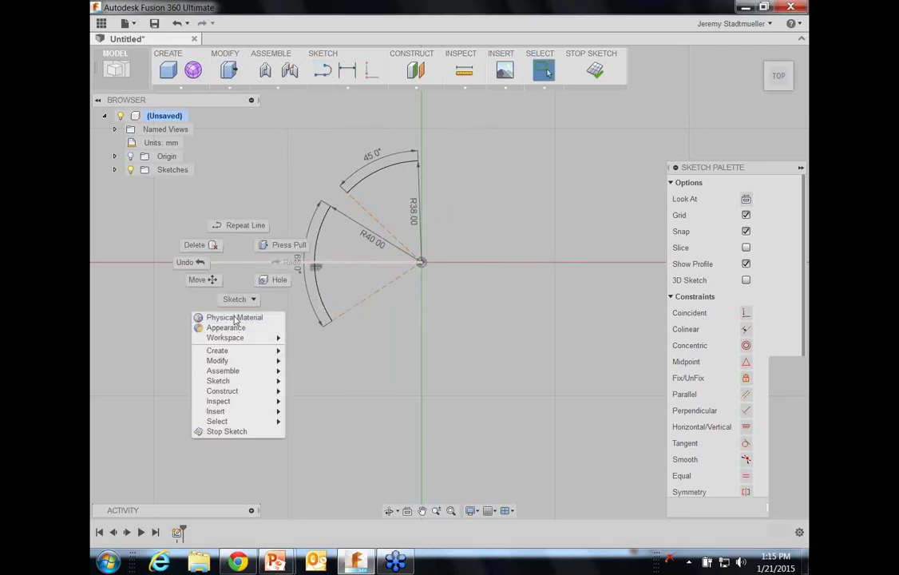
pyautogui.click(243, 273)
pyautogui.click(245, 262)
pyautogui.rightClick(244, 264)
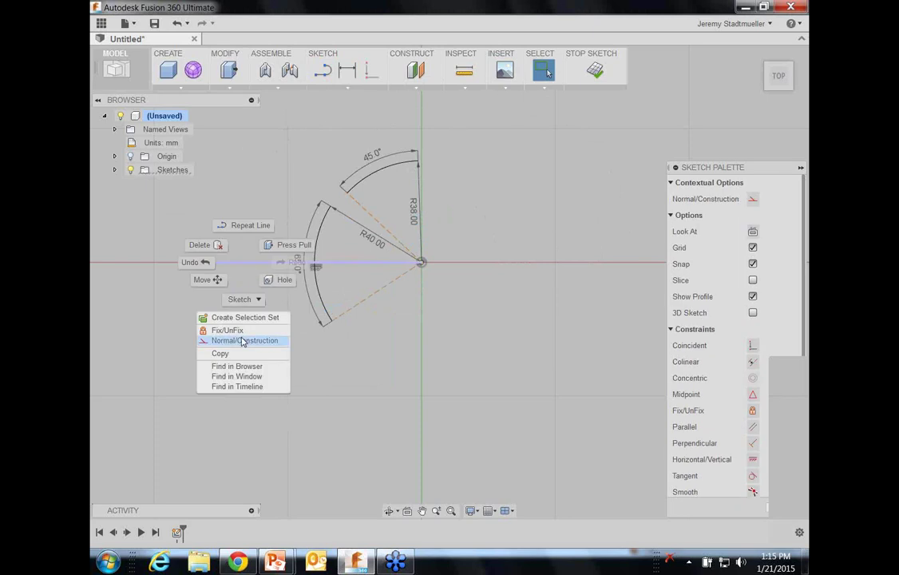
pyautogui.click(751, 202)
pyautogui.click(337, 359)
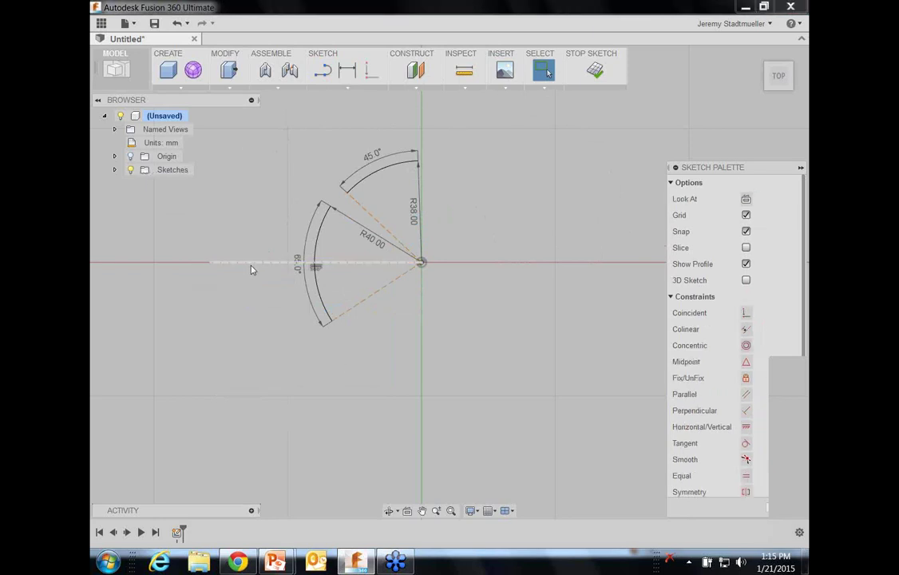
# Step: Add angular dimensions of 30° and 5° to the construction lines at the arcs
pyautogui.click(346, 70)
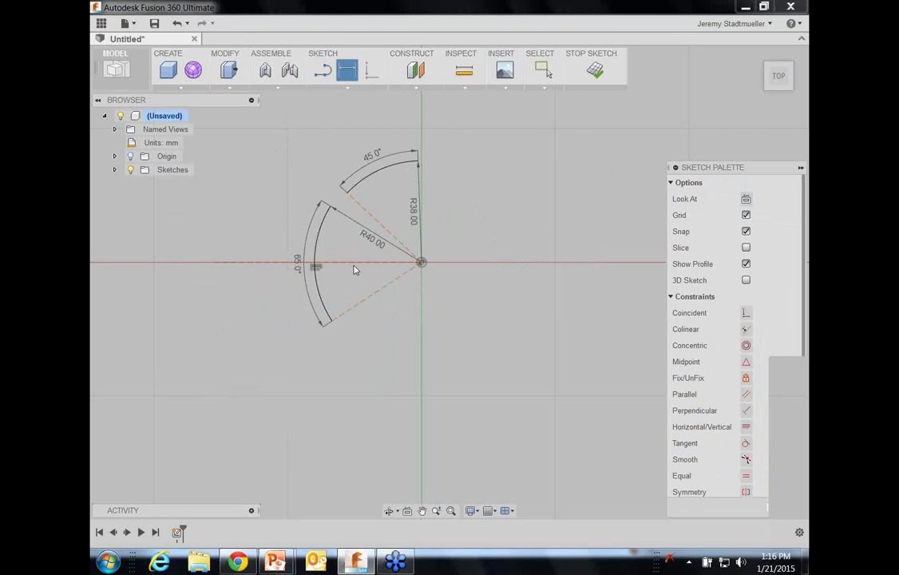
pyautogui.click(356, 265)
pyautogui.click(361, 300)
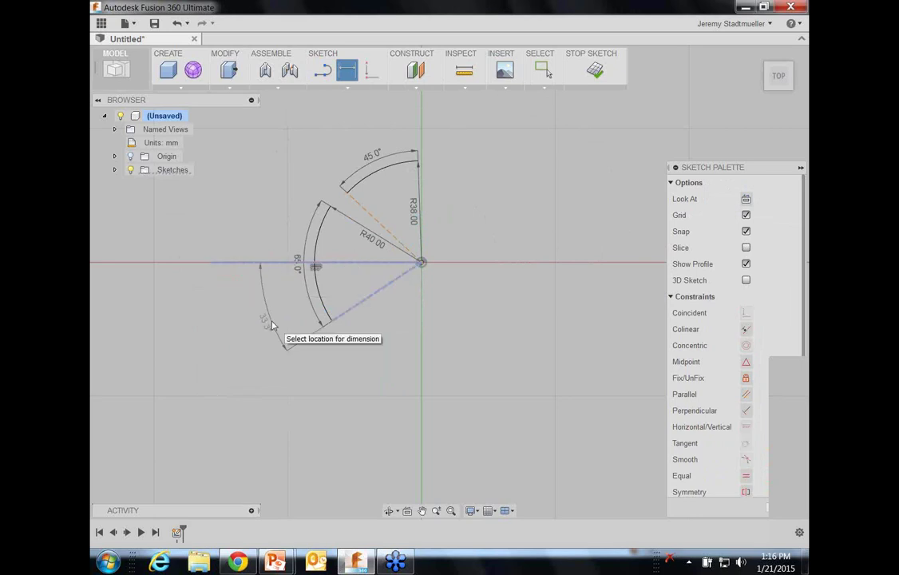
pyautogui.click(290, 319)
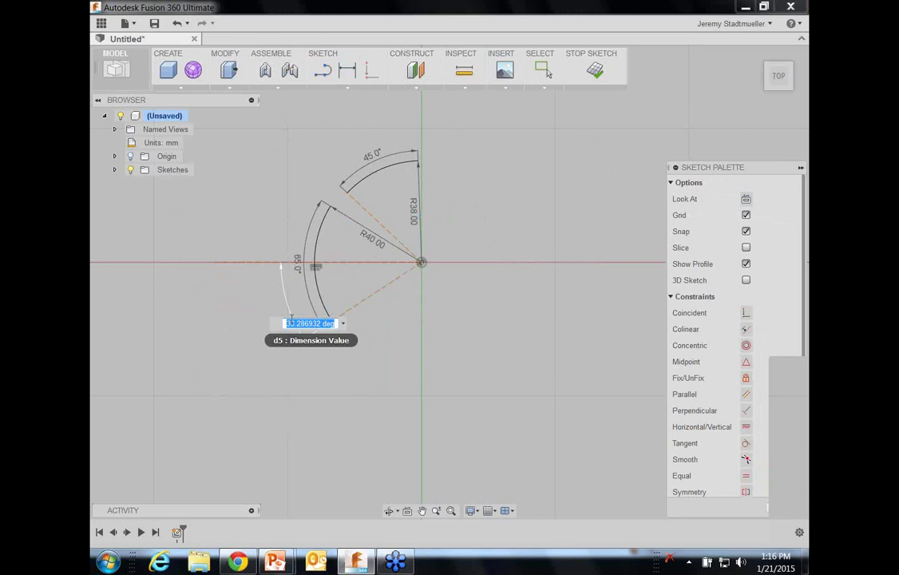
pyautogui.write('3')
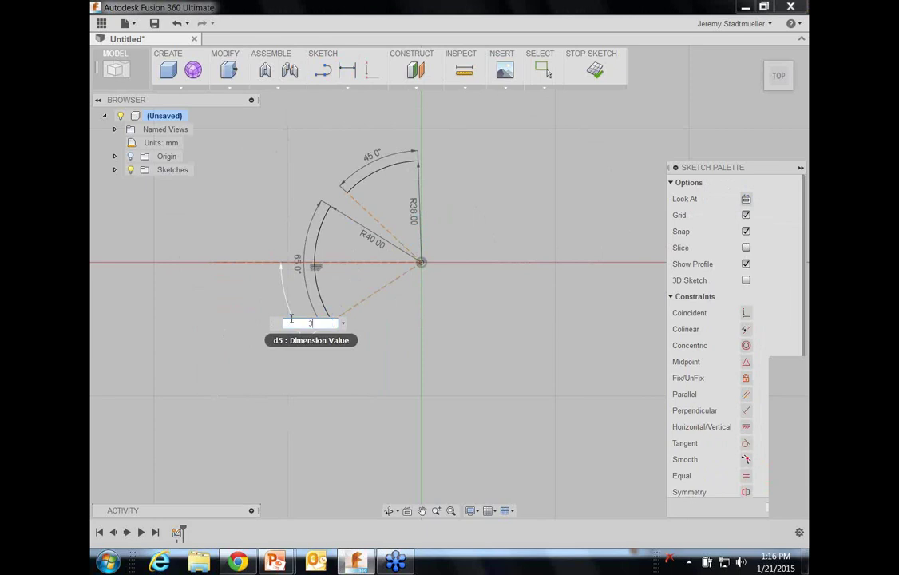
pyautogui.write('0')
pyautogui.press('Return')
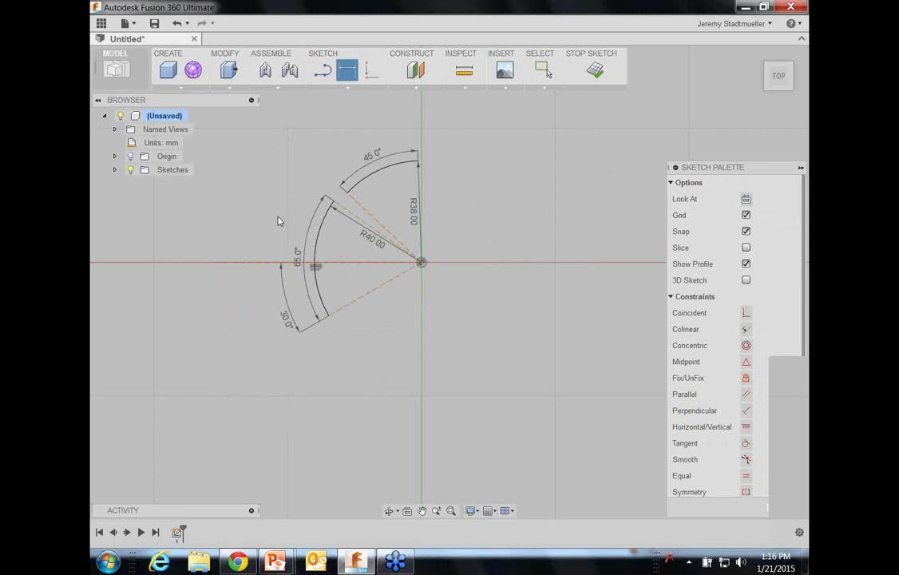
pyautogui.click(332, 190)
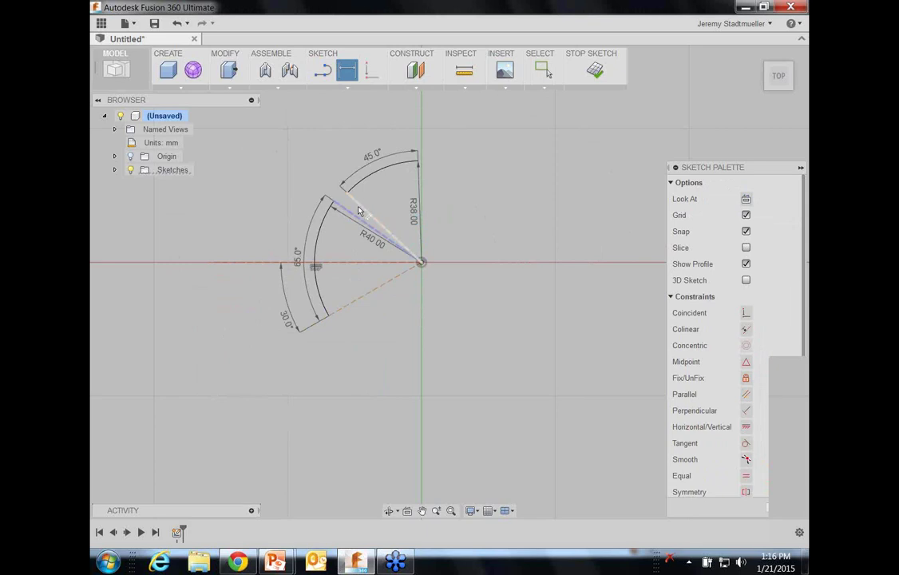
pyautogui.click(318, 174)
pyautogui.write('5')
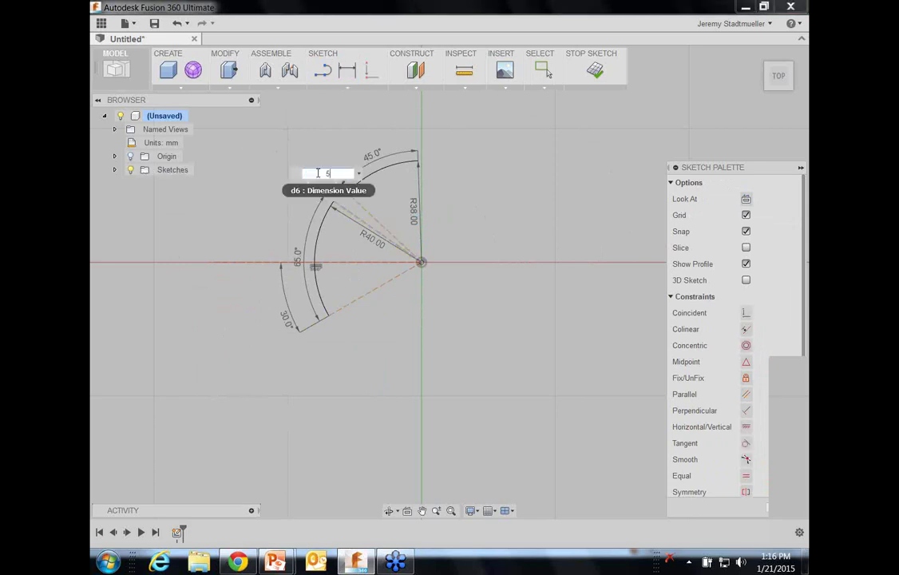
pyautogui.press('Return')
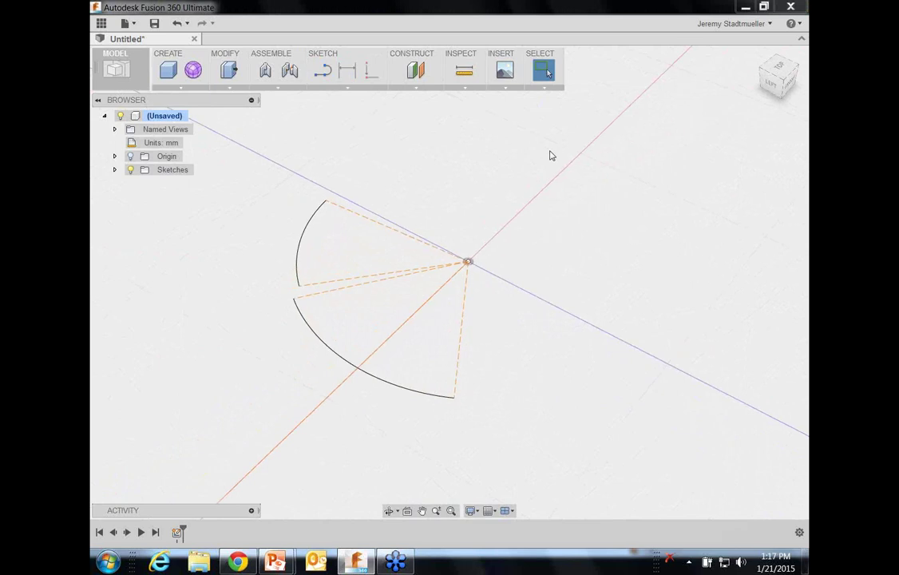
# Step: Enter the Sculpt environment via Create Form and dismiss its welcome notice
pyautogui.click(193, 70)
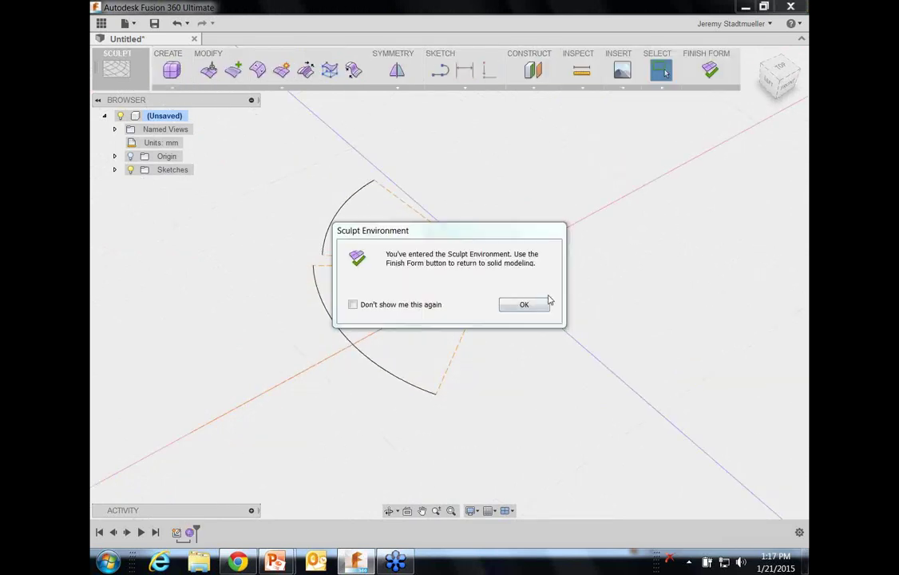
pyautogui.moveTo(513, 234)
pyautogui.mouseDown()
pyautogui.moveTo(728, 149)
pyautogui.moveTo(690, 148)
pyautogui.mouseUp()
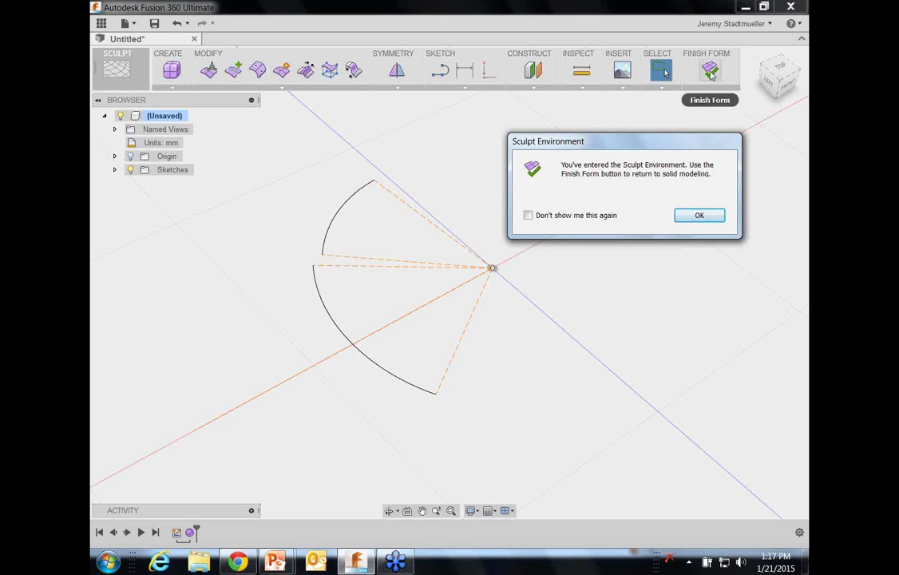
pyautogui.click(698, 216)
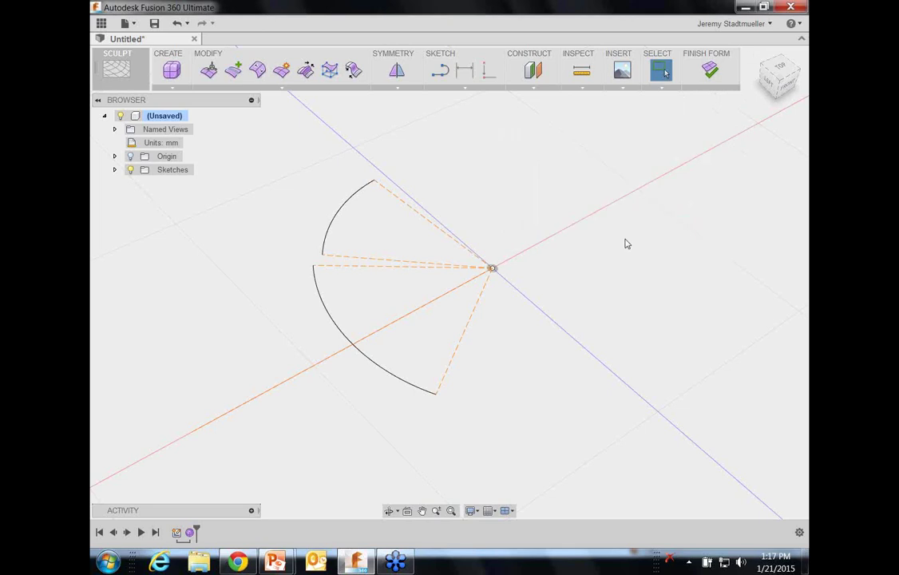
# Step: Start a form Extrude of the lower arc with 2 faces and Symmetric direction
pyautogui.click(173, 85)
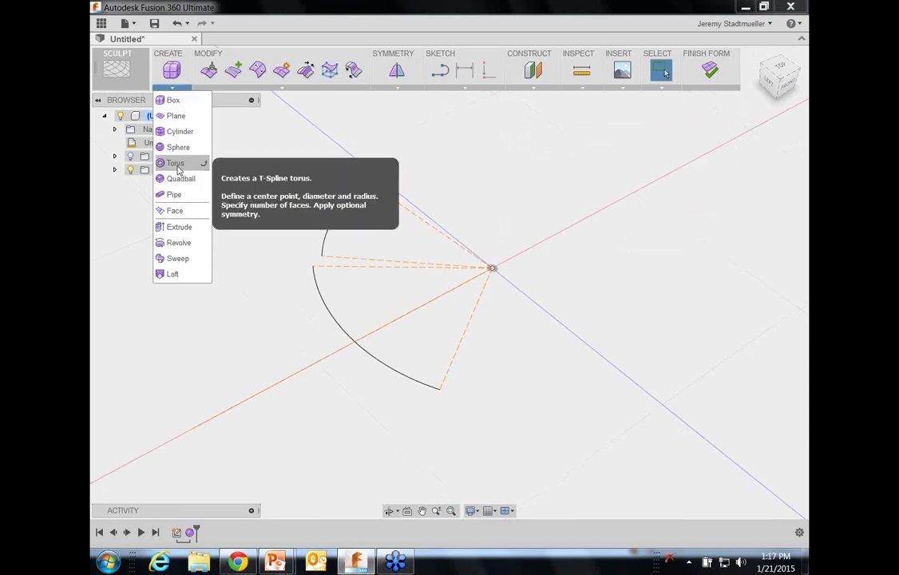
pyautogui.click(180, 229)
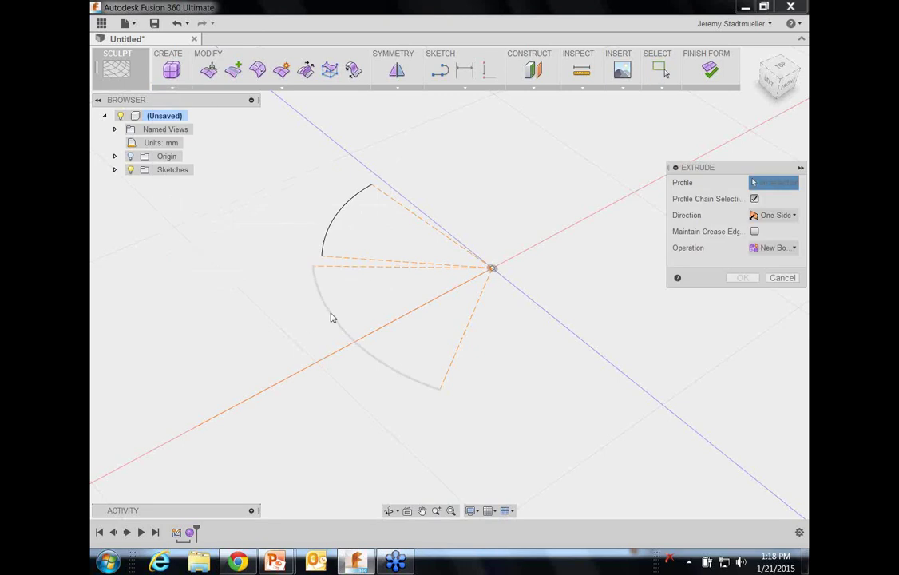
pyautogui.click(329, 317)
pyautogui.click(767, 231)
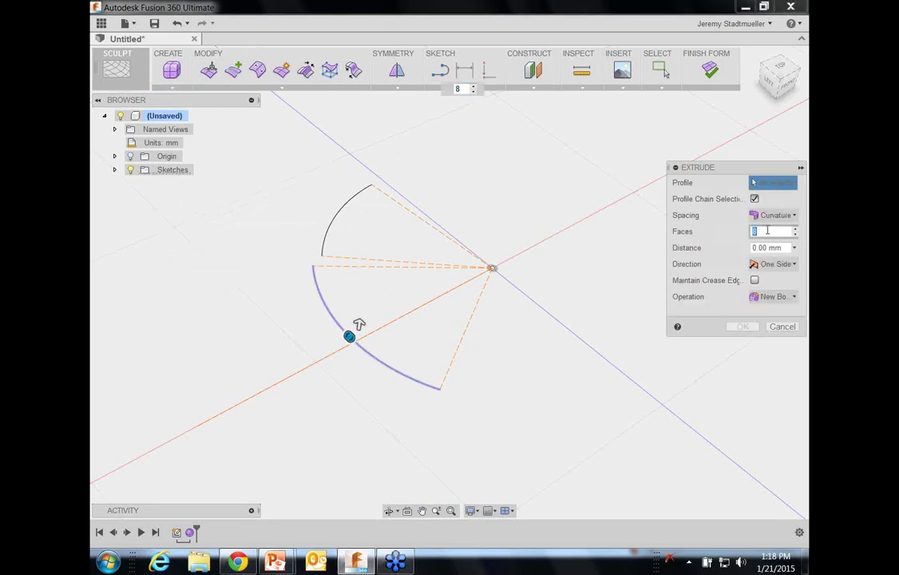
pyautogui.write('2')
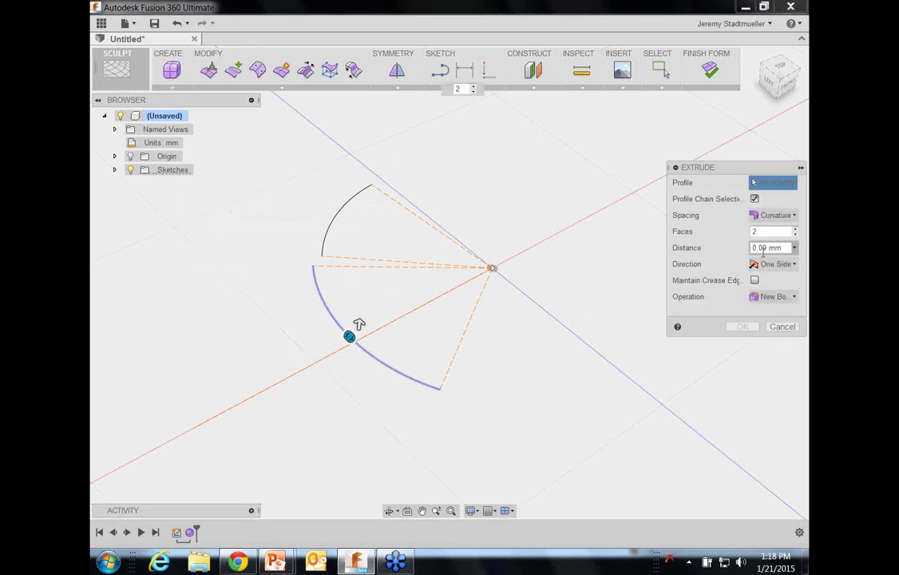
pyautogui.click(771, 263)
pyautogui.click(771, 312)
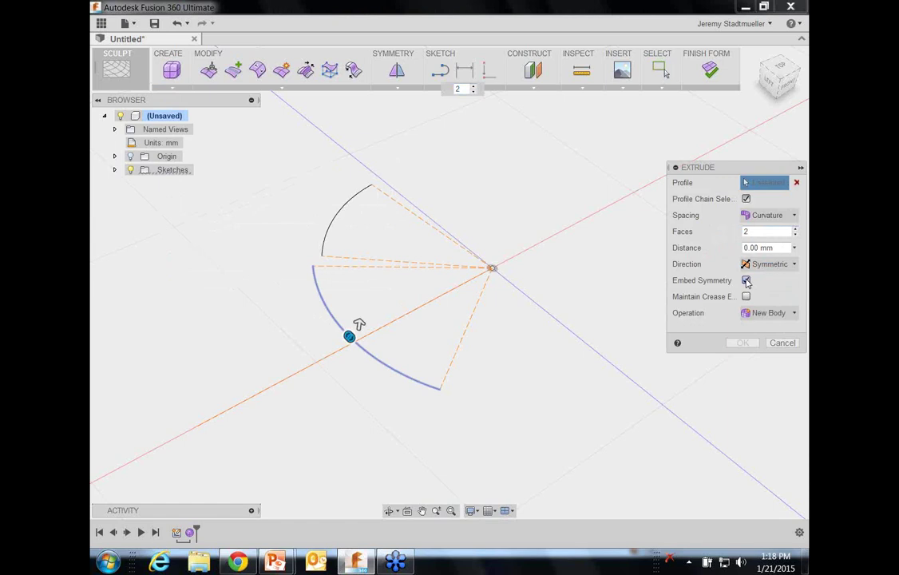
# Step: Set the extrusion distance to 12 and commit the curved T-spline surface
pyautogui.moveTo(773, 248); pyautogui.dragTo(744, 248)
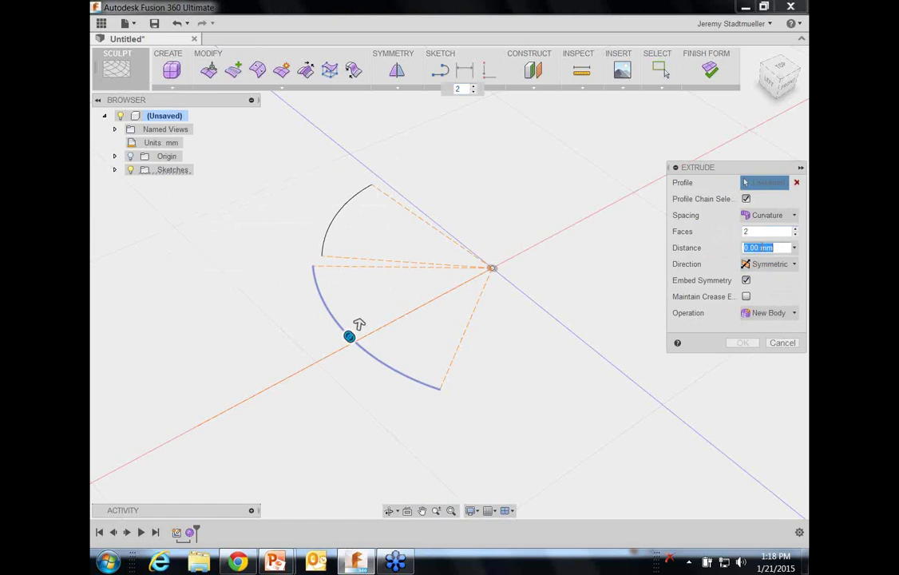
pyautogui.write('12')
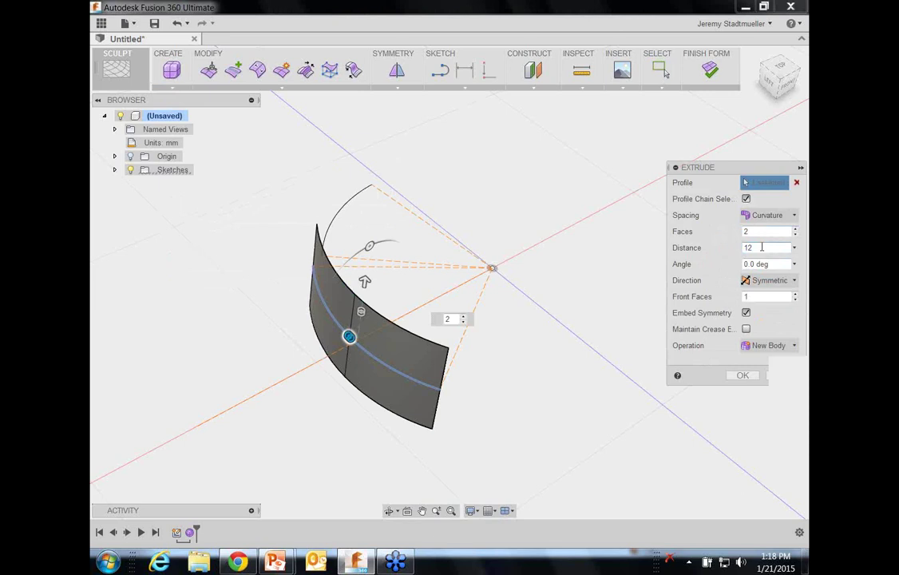
pyautogui.click(758, 246)
pyautogui.keyDown('shift'); pyautogui.moveTo(375, 335); pyautogui.dragTo(411, 330, button='middle'); pyautogui.keyUp('shift')
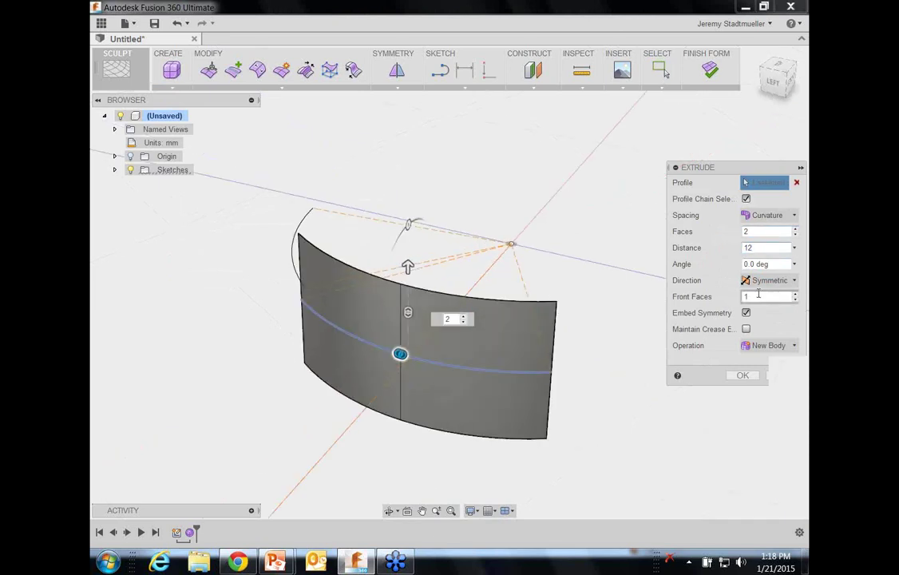
pyautogui.keyDown('shift'); pyautogui.moveTo(646, 313); pyautogui.dragTo(646, 310, button='middle'); pyautogui.keyUp('shift')
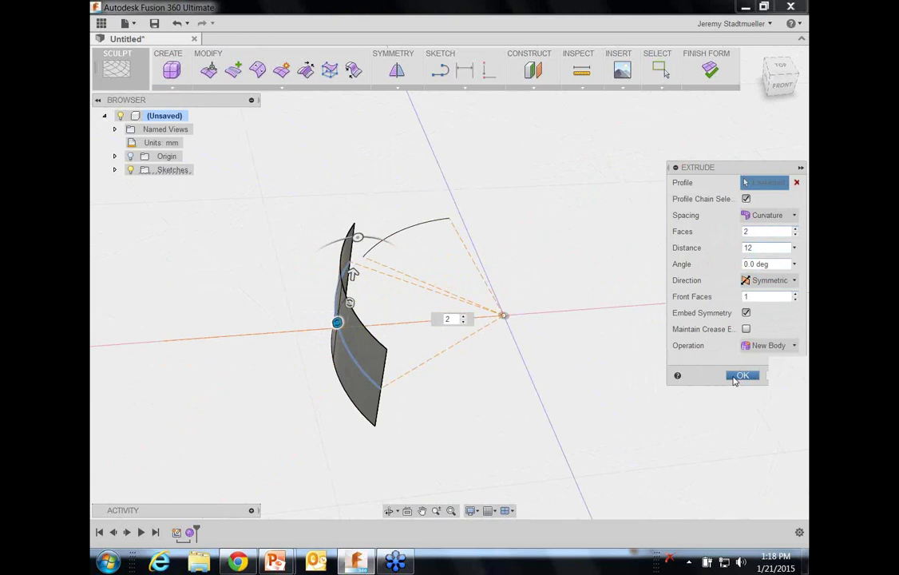
pyautogui.click(740, 375)
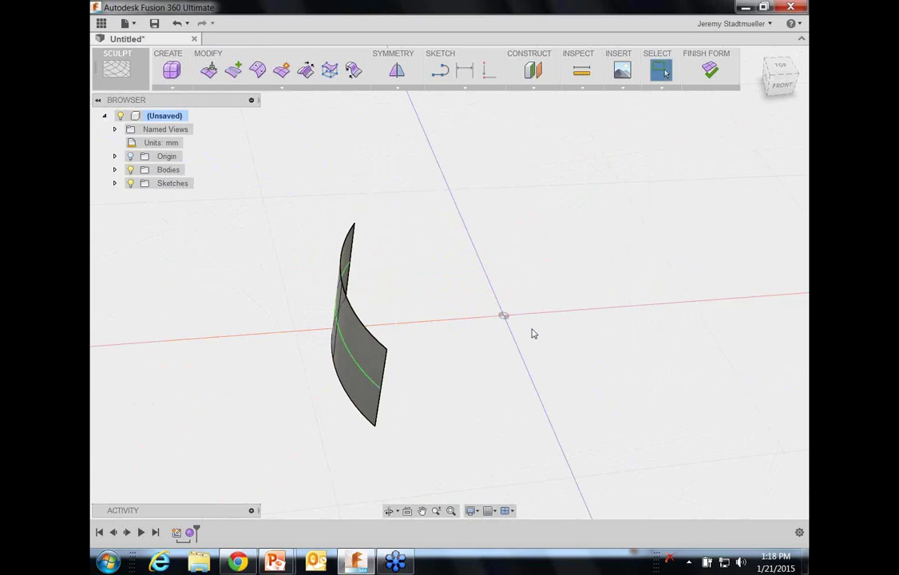
# Step: Show Sketch1 again and extrude the upper arc as a form with 2 faces
pyautogui.click(113, 184)
pyautogui.click(141, 195)
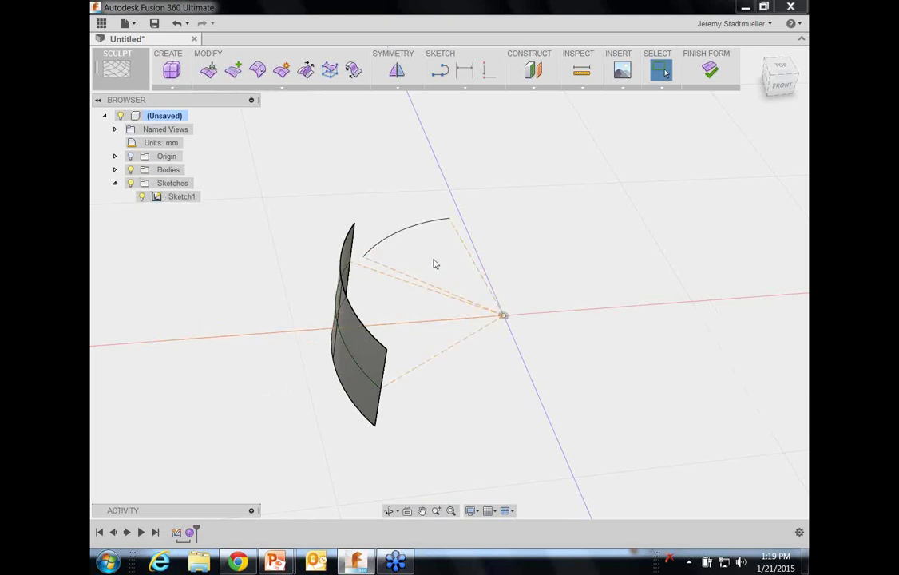
pyautogui.press('e')
pyautogui.click(403, 225)
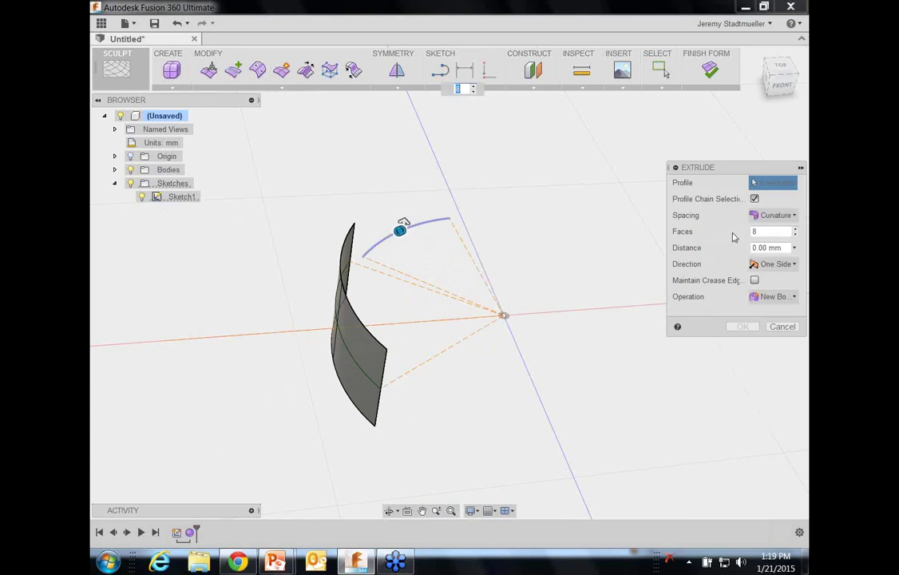
pyautogui.doubleClick(768, 231)
pyautogui.write('2')
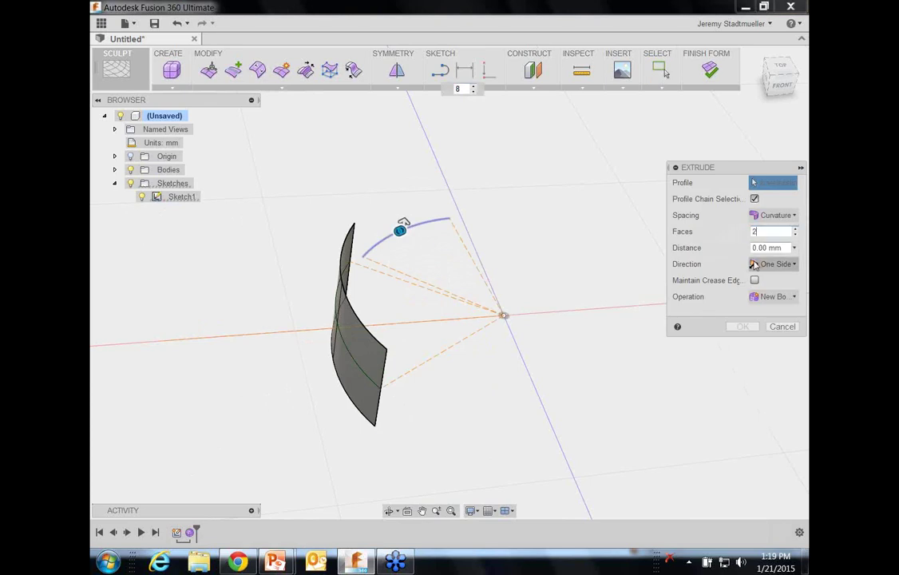
# Step: Make the extrusion symmetric at 10 mm with Embed Symmetry, then hide Sketch1
pyautogui.click(753, 264)
pyautogui.click(769, 310)
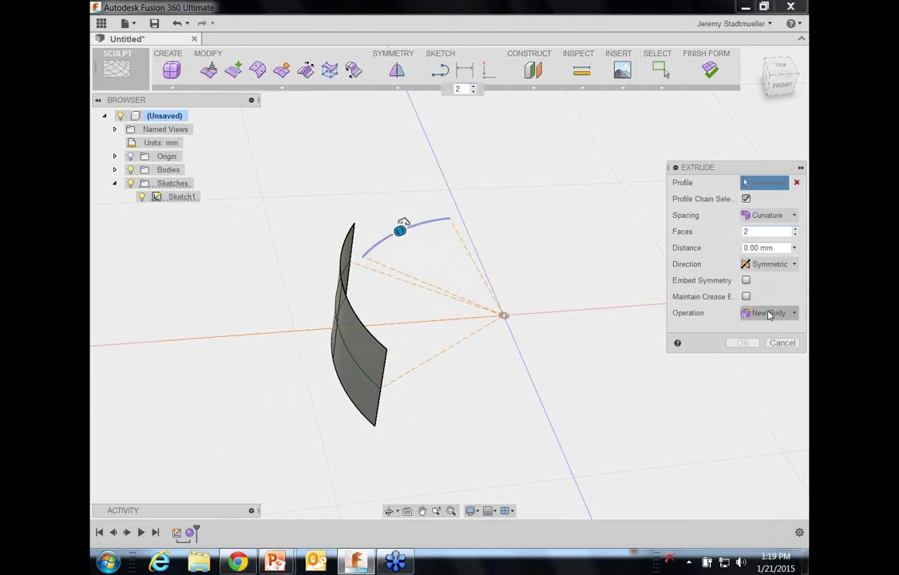
pyautogui.click(768, 248)
pyautogui.write('10')
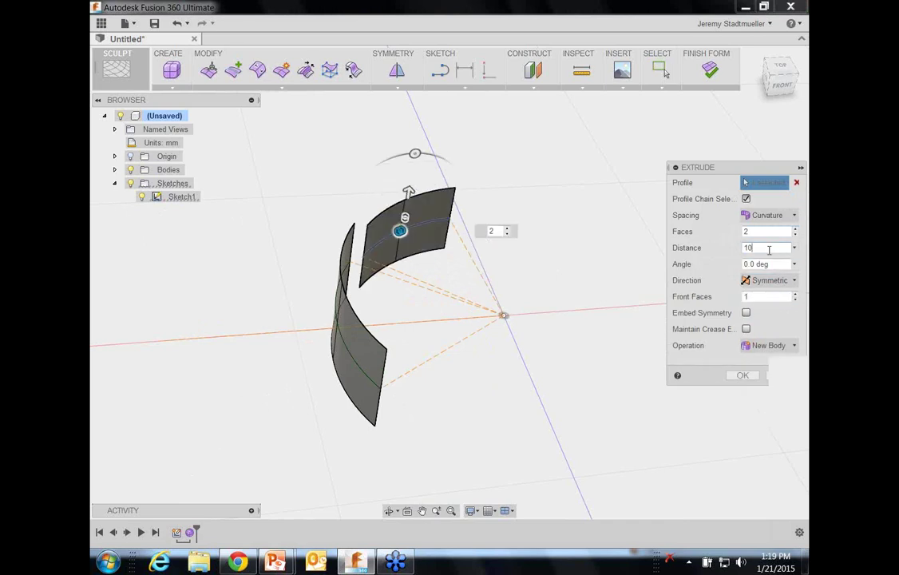
pyautogui.click(745, 312)
pyautogui.click(744, 375)
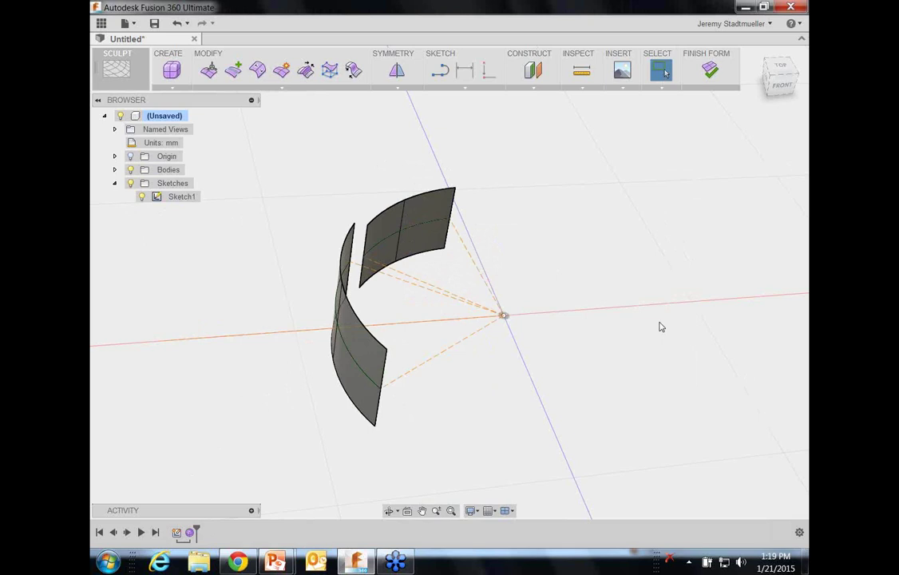
pyautogui.keyDown('shift'); pyautogui.moveTo(660, 326); pyautogui.dragTo(650, 322, button='middle'); pyautogui.keyUp('shift')
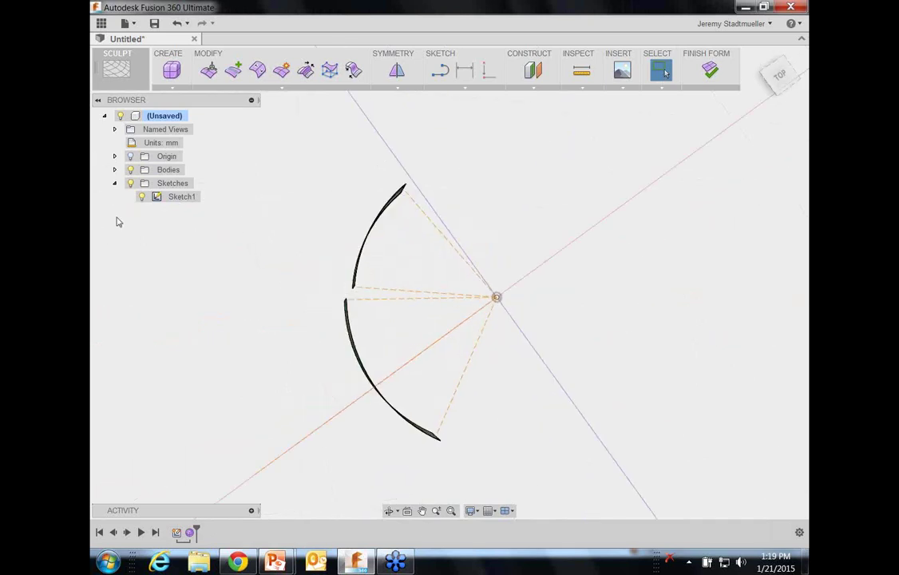
pyautogui.click(141, 197)
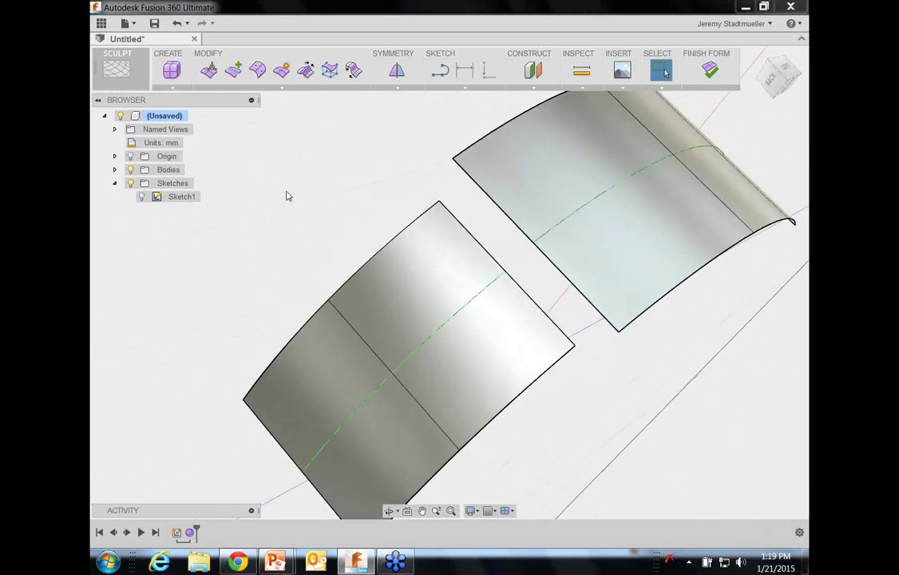
# Step: Bridge the upper surface's near edge to the lower surface's facing edge with 2 faces
pyautogui.click(354, 71)
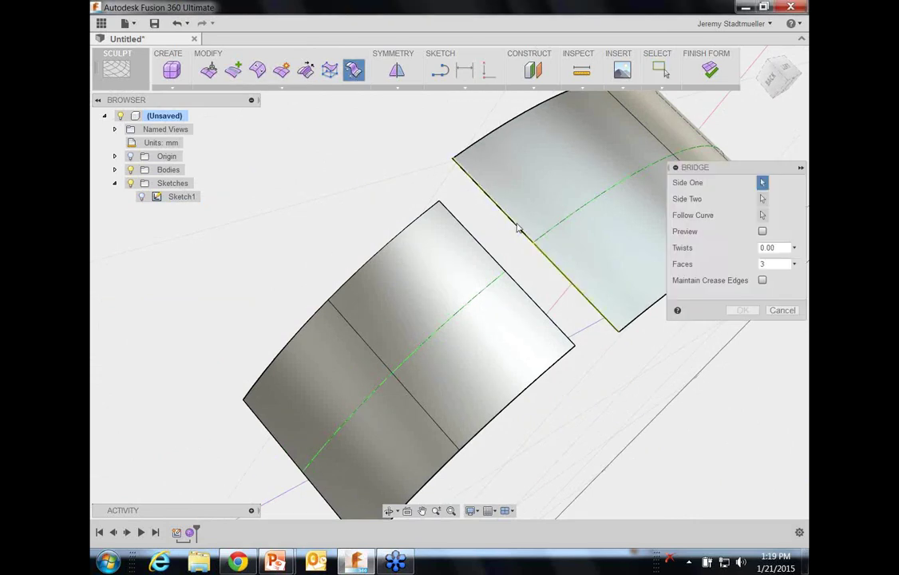
pyautogui.click(518, 228)
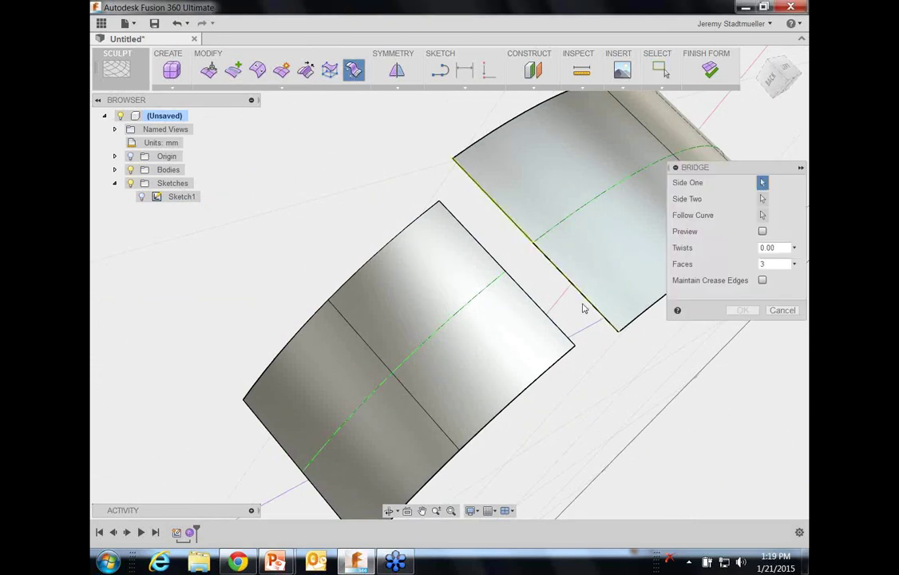
pyautogui.click(479, 245)
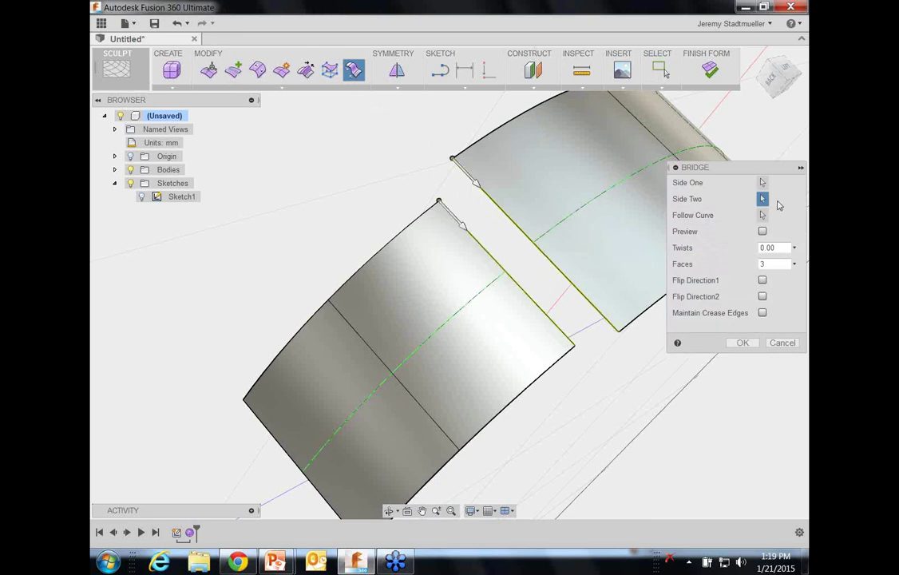
pyautogui.click(767, 264)
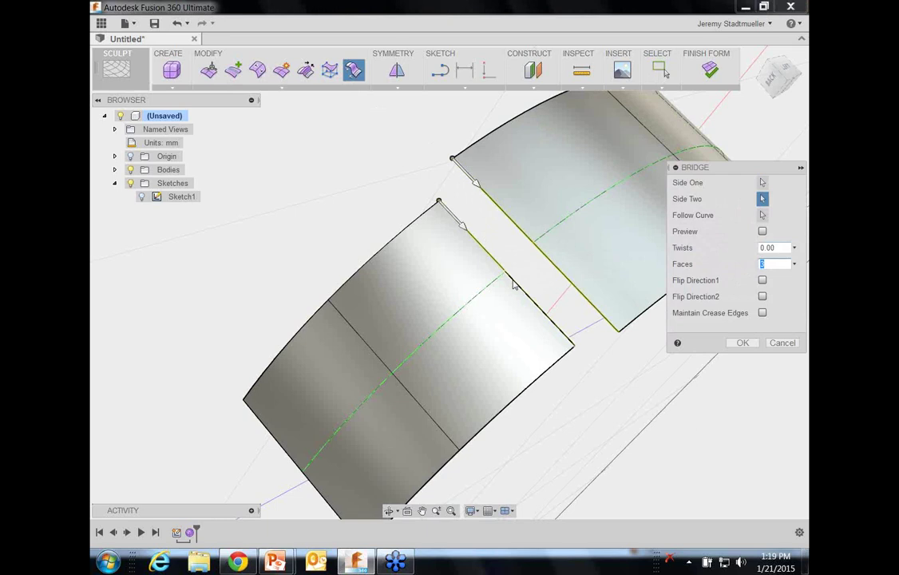
pyautogui.write('2')
pyautogui.click(741, 344)
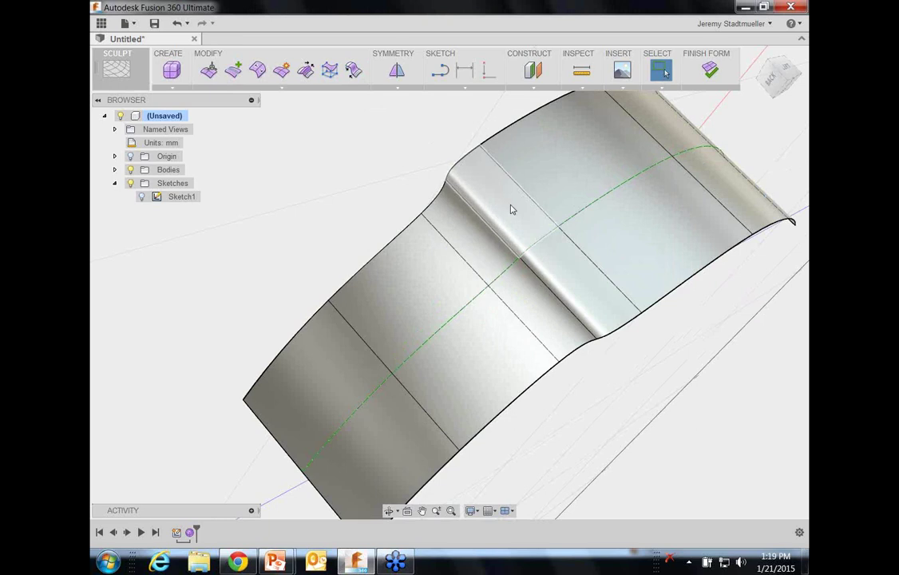
pyautogui.keyDown('shift'); pyautogui.moveTo(512, 209); pyautogui.dragTo(511, 210, button='middle'); pyautogui.keyUp('shift')
pyautogui.keyDown('shift'); pyautogui.moveTo(510, 212); pyautogui.dragTo(471, 215, button='middle'); pyautogui.keyUp('shift')
# Step: Circularly duplicate the band body into 3 copies around the vertical green axis
pyautogui.click(396, 88)
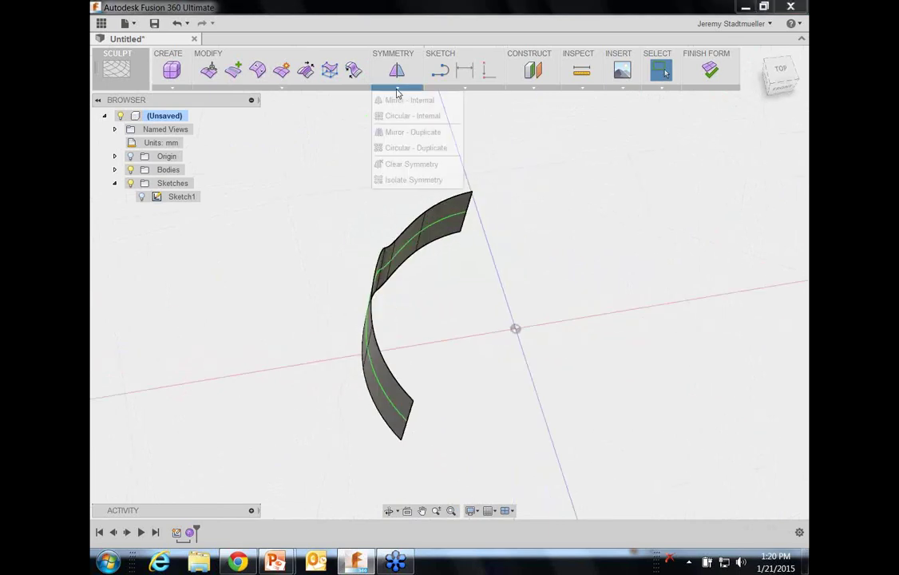
pyautogui.click(396, 150)
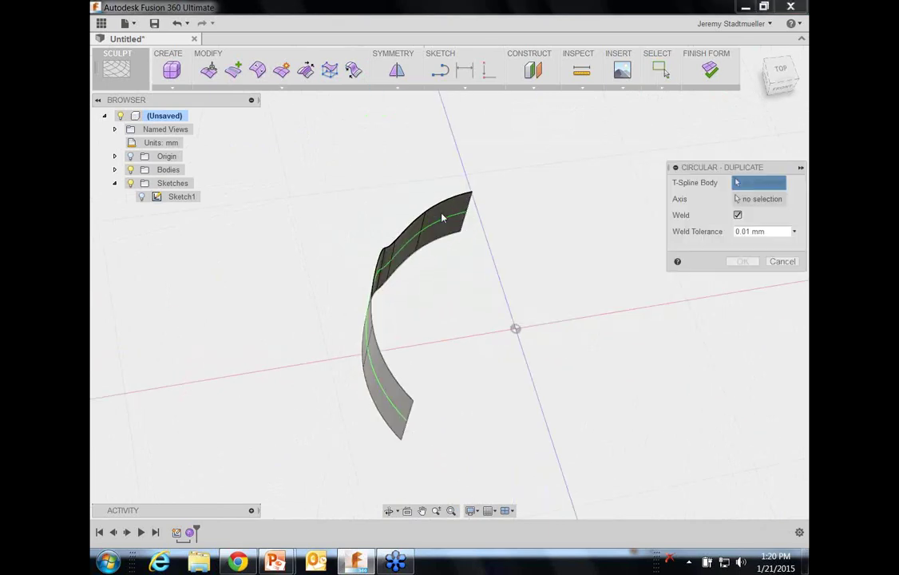
pyautogui.click(441, 217)
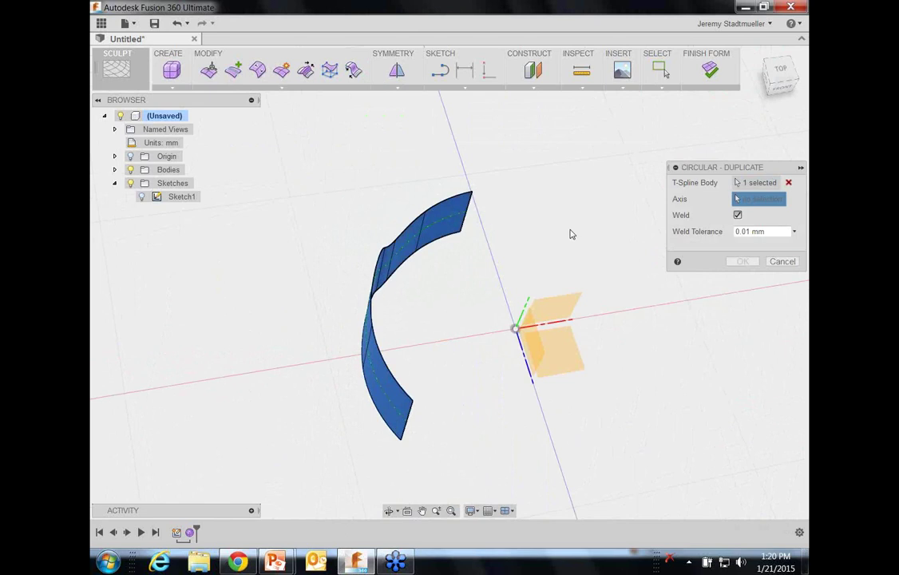
pyautogui.keyDown('shift'); pyautogui.moveTo(569, 233); pyautogui.dragTo(500, 229, button='middle'); pyautogui.keyUp('shift')
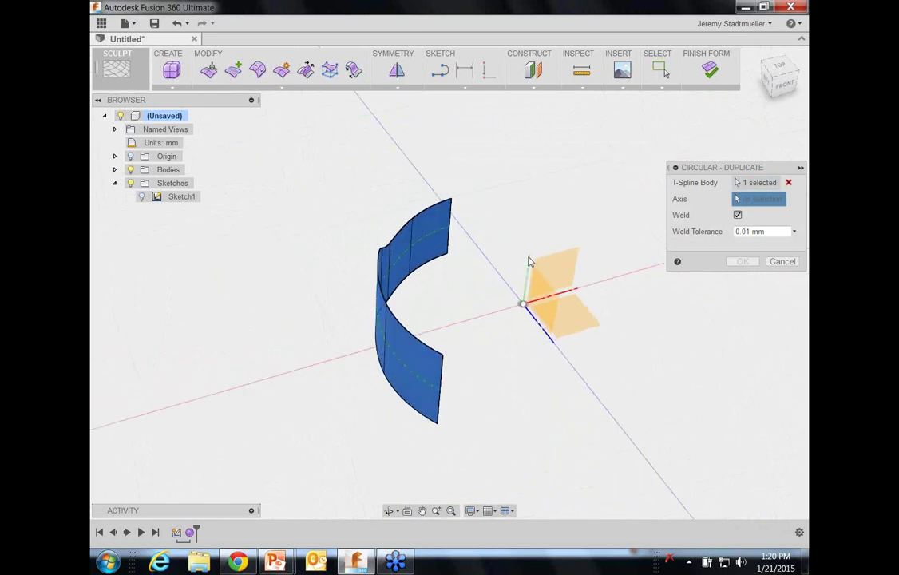
pyautogui.keyDown('shift'); pyautogui.moveTo(531, 261); pyautogui.dragTo(511, 226, button='middle'); pyautogui.keyUp('shift')
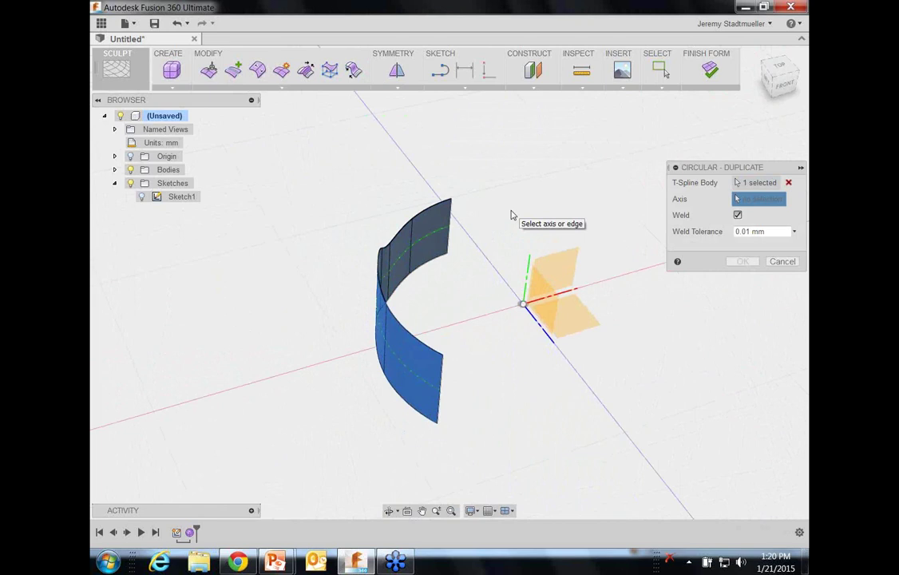
pyautogui.click(528, 276)
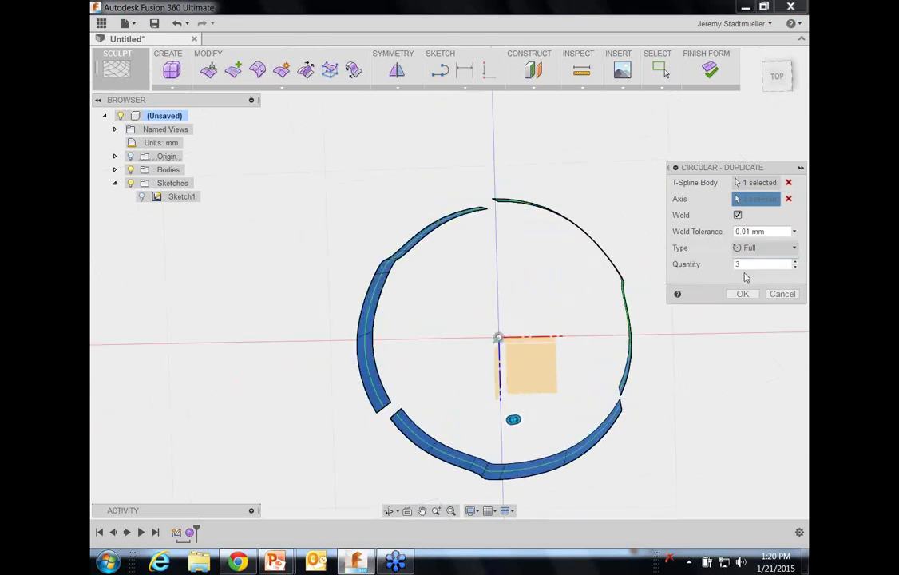
pyautogui.click(743, 294)
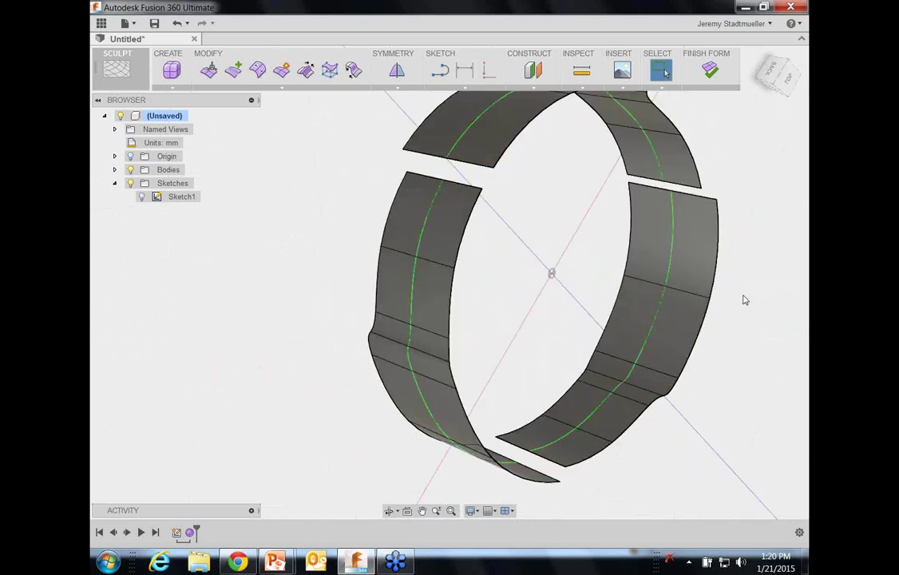
# Step: Bridge the facing edges of two copies with a 2-face bridge to close the gap
pyautogui.click(354, 71)
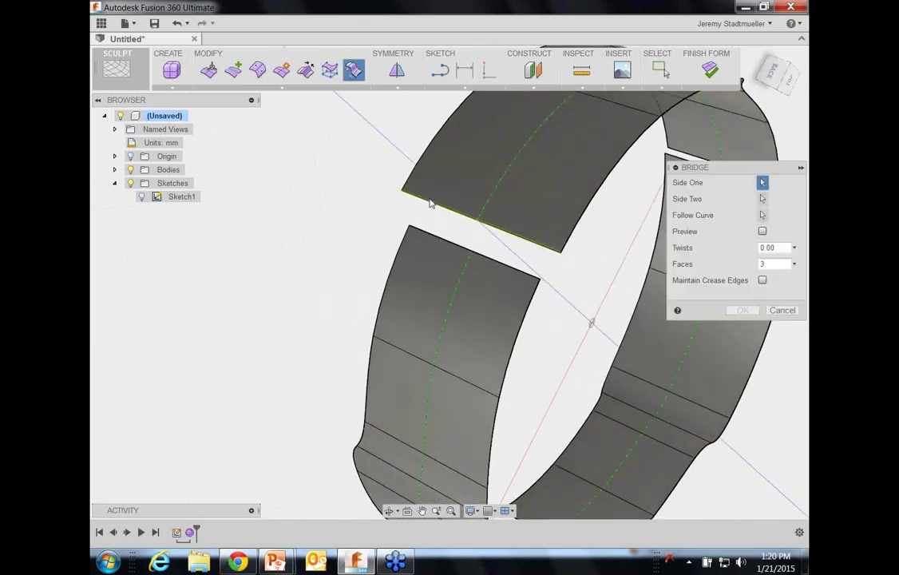
pyautogui.click(426, 236)
pyautogui.doubleClick(768, 264)
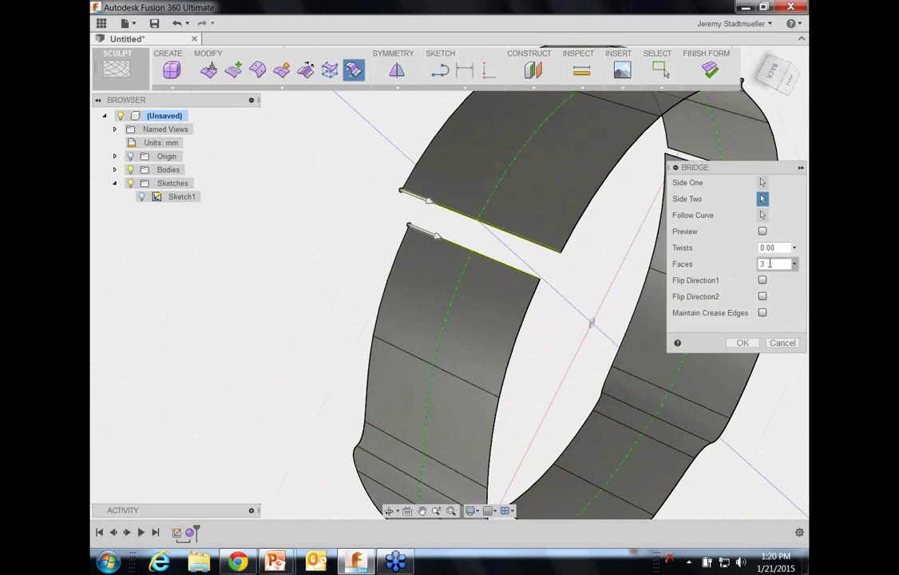
pyautogui.write('2')
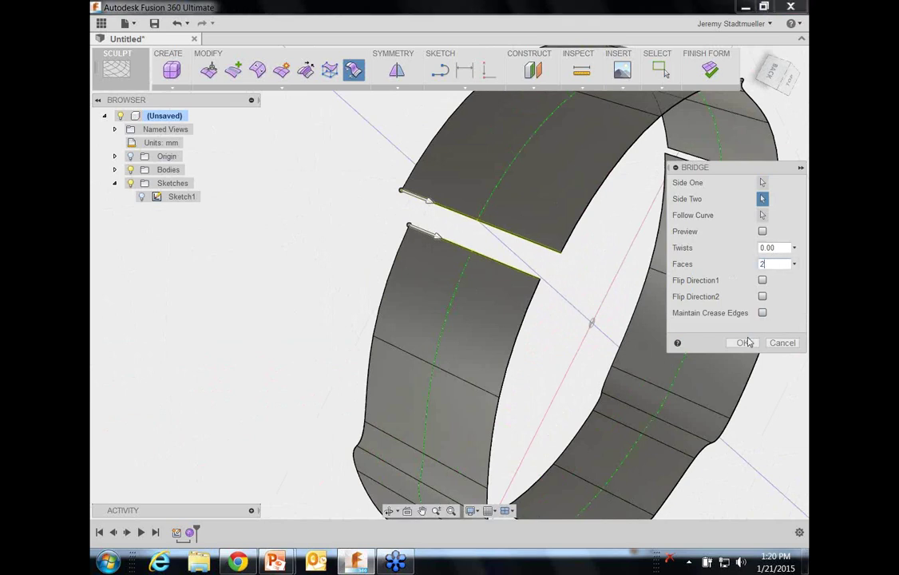
pyautogui.click(743, 343)
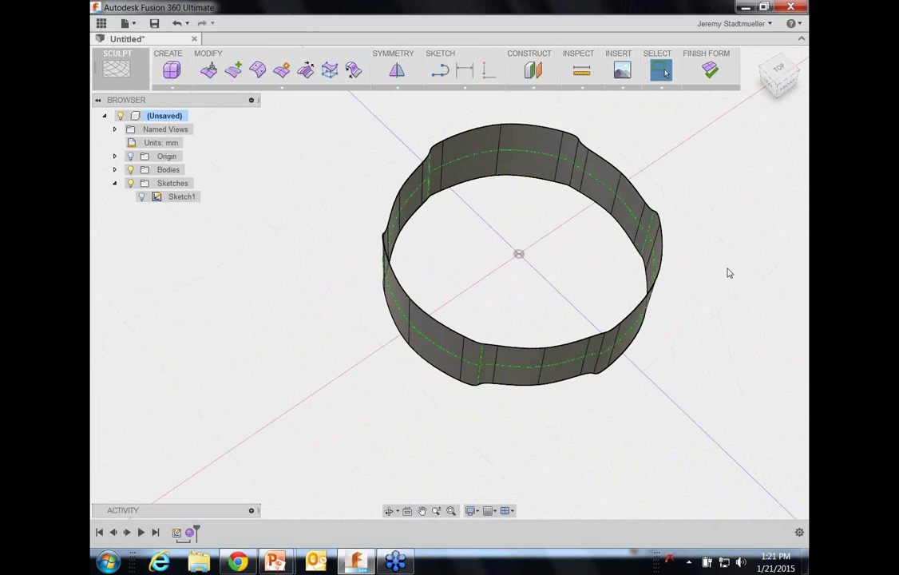
pyautogui.click(781, 73)
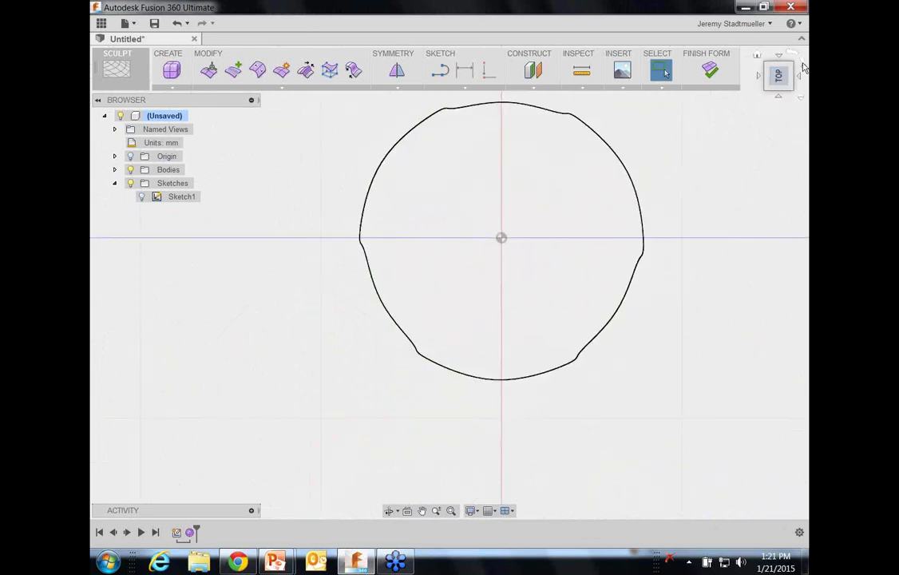
pyautogui.click(802, 67)
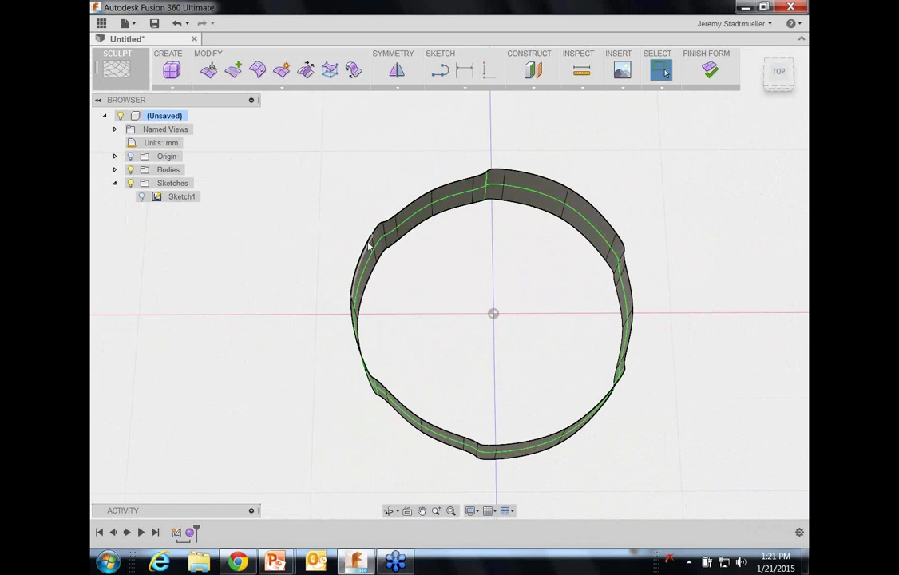
pyautogui.moveTo(347, 201); pyautogui.dragTo(383, 171)
pyautogui.keyDown('shift'); pyautogui.moveTo(461, 197); pyautogui.dragTo(534, 233, button='middle'); pyautogui.keyUp('shift')
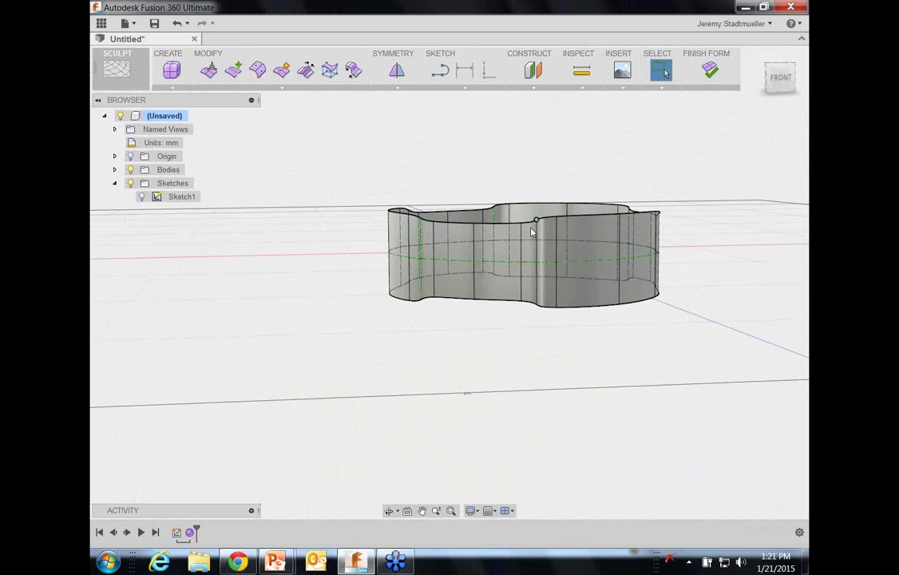
pyautogui.keyDown('shift'); pyautogui.moveTo(569, 152); pyautogui.dragTo(567, 156, button='middle'); pyautogui.keyUp('shift')
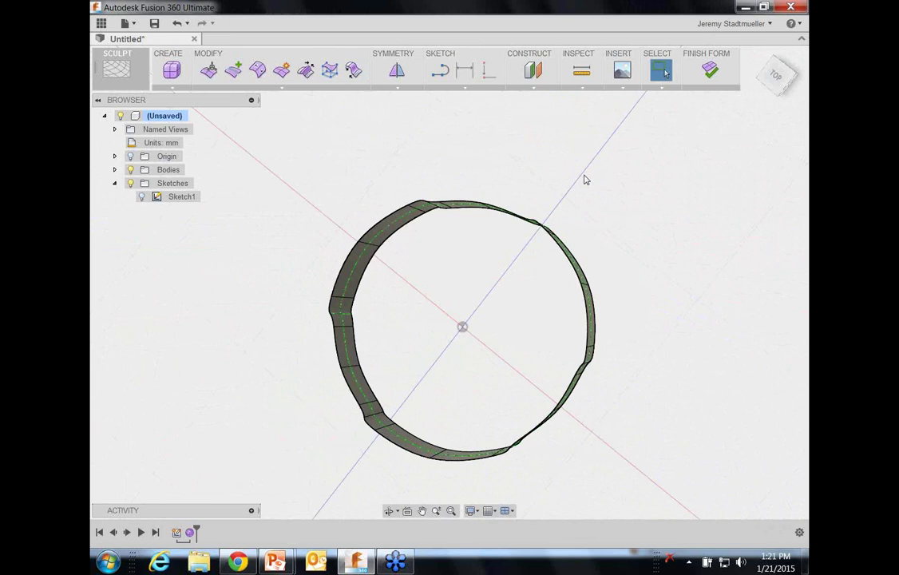
pyautogui.keyDown('shift'); pyautogui.moveTo(584, 180); pyautogui.dragTo(376, 288, button='middle'); pyautogui.keyUp('shift')
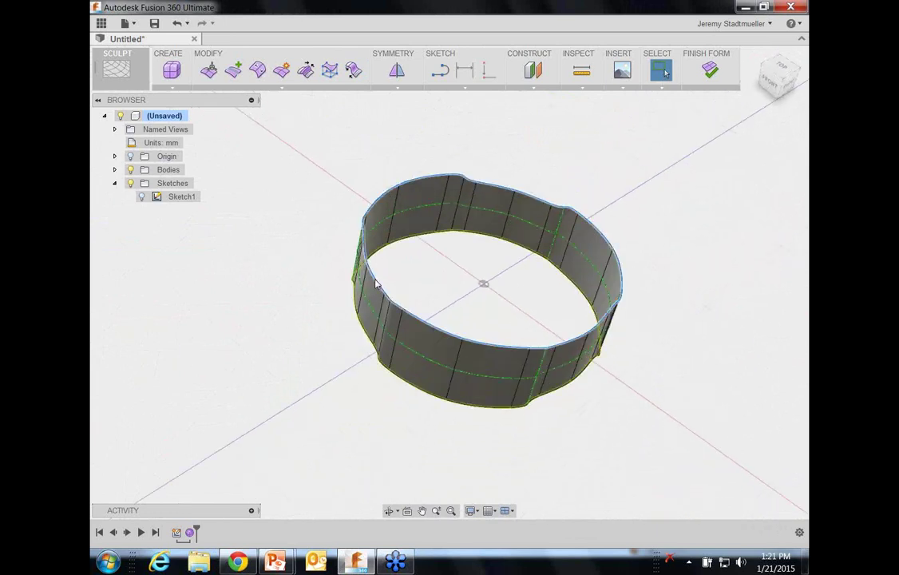
pyautogui.rightClick(376, 283)
# Step: Edit Form on the edge loop from the top view, extruding it inward and scaling to 9
pyautogui.click(412, 264)
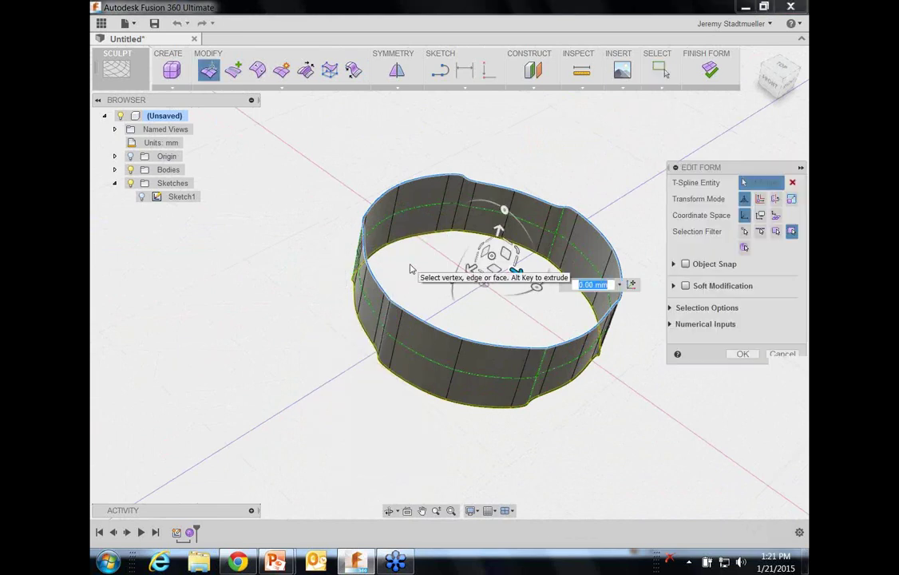
pyautogui.click(795, 77)
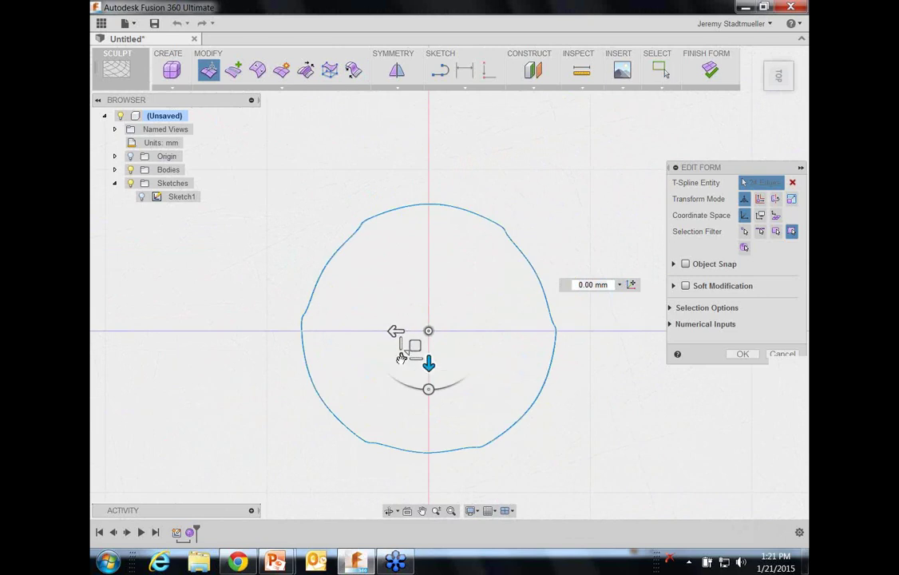
pyautogui.keyDown('alt'); pyautogui.moveTo(401, 358); pyautogui.dragTo(403, 356); pyautogui.keyUp('alt')
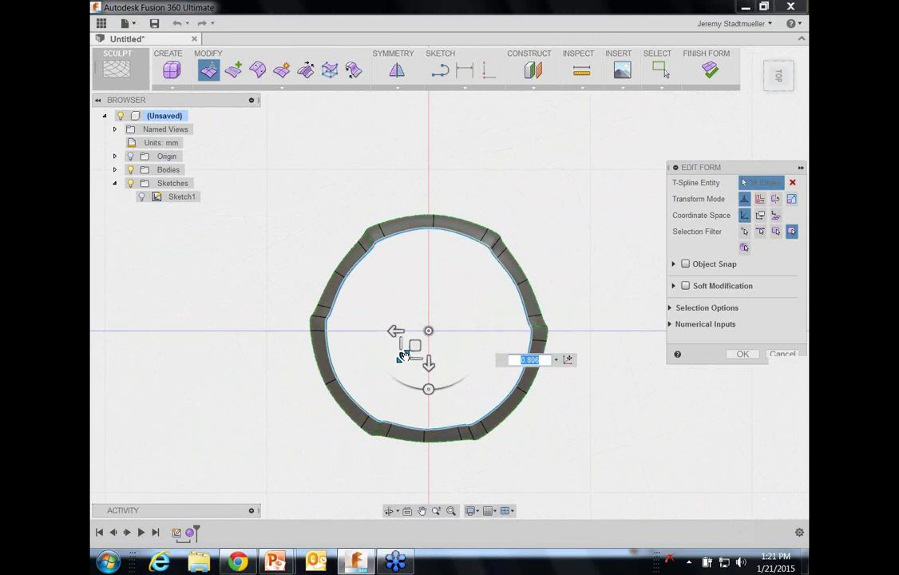
pyautogui.keyDown('shift'); pyautogui.moveTo(404, 356); pyautogui.dragTo(442, 245, button='middle'); pyautogui.keyUp('shift')
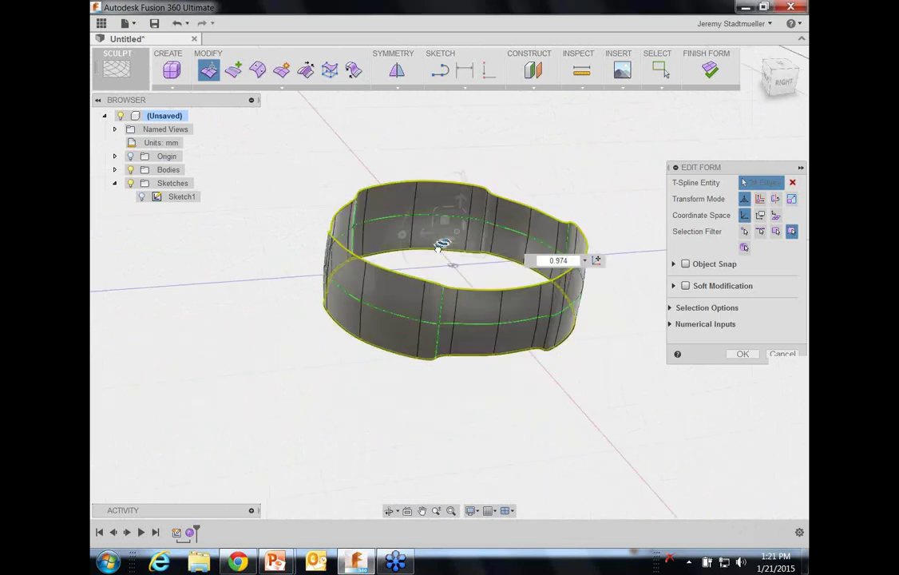
pyautogui.moveTo(439, 246); pyautogui.dragTo(443, 244)
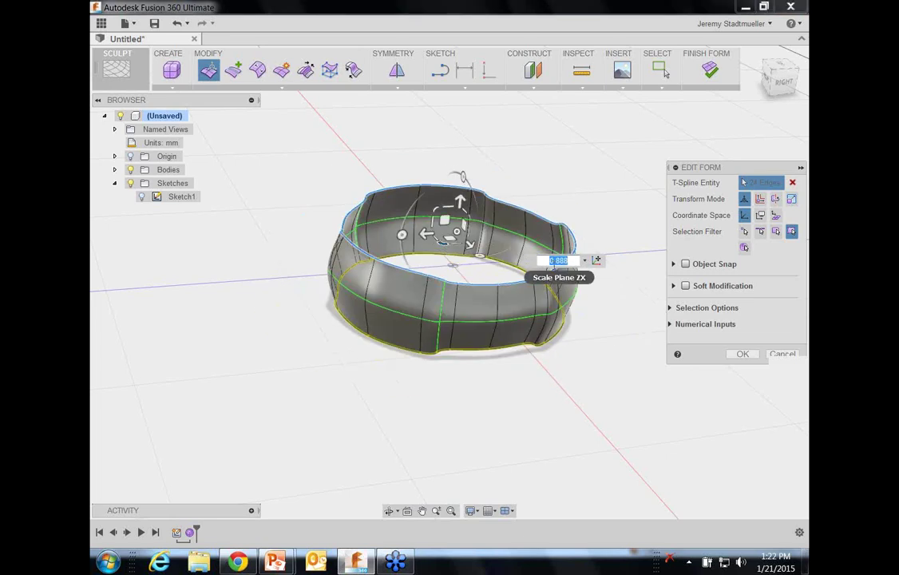
pyautogui.write('9')
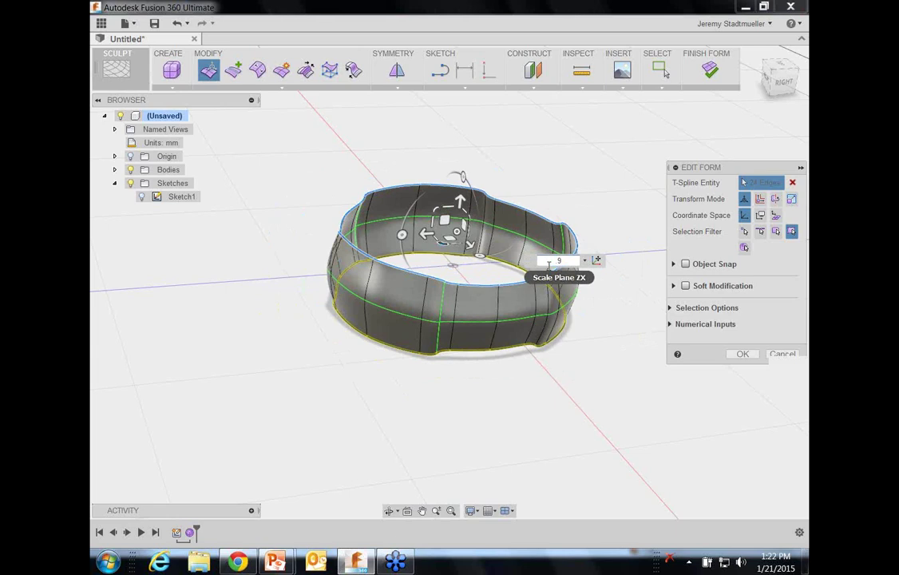
pyautogui.press('Return')
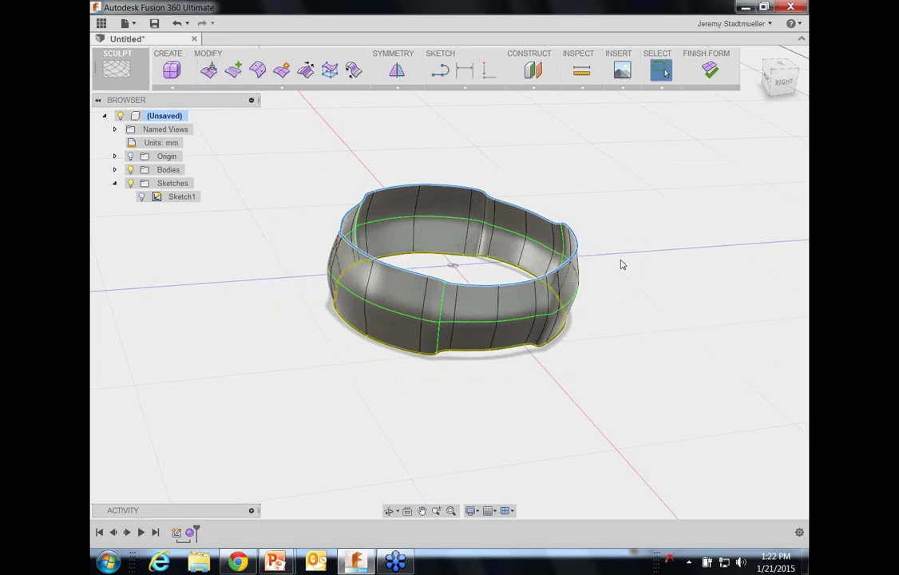
pyautogui.keyDown('shift'); pyautogui.moveTo(621, 264); pyautogui.dragTo(555, 284, button='middle'); pyautogui.keyUp('shift')
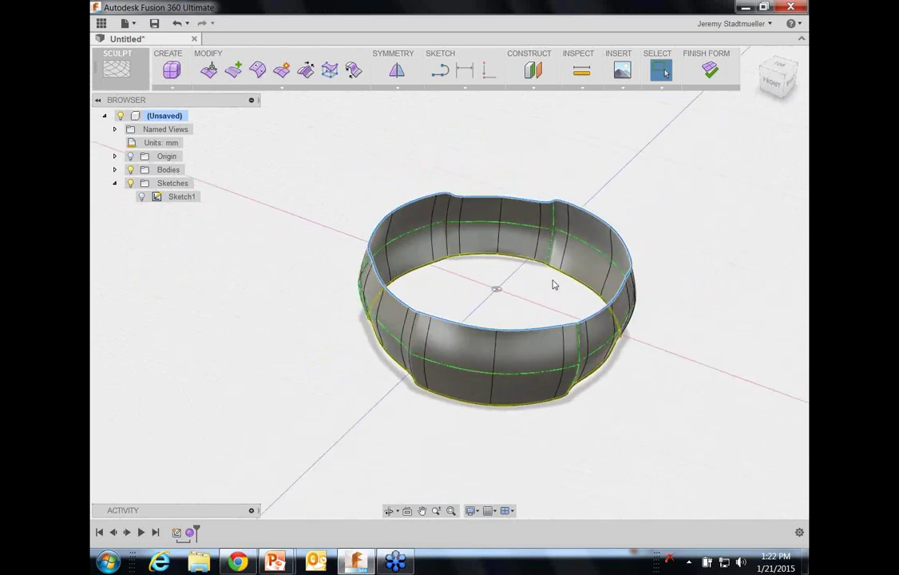
pyautogui.click(777, 65)
pyautogui.keyDown('shift'); pyautogui.moveTo(477, 252); pyautogui.dragTo(433, 259, button='middle'); pyautogui.keyUp('shift')
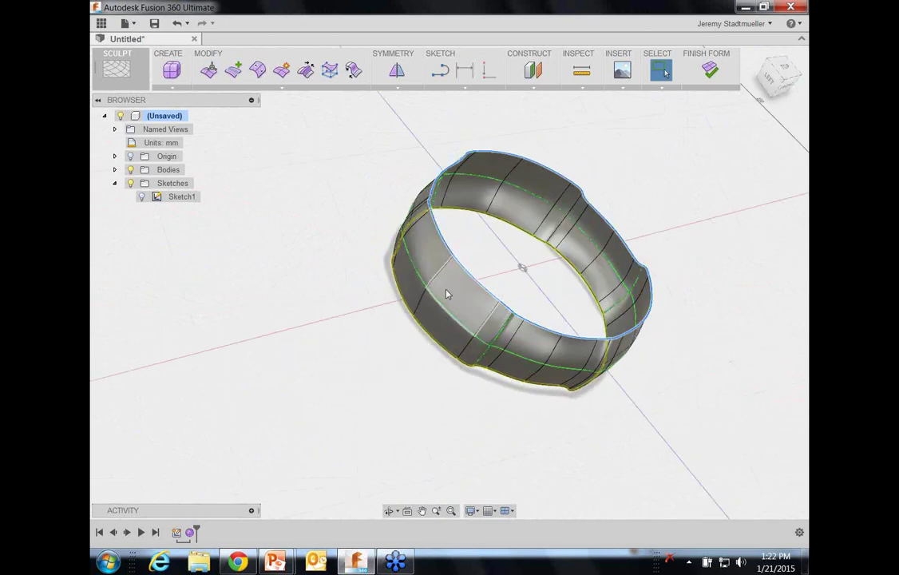
# Step: Select two faces on the ring's front side for Edit Form, viewed from the top
pyautogui.click(447, 294)
pyautogui.keyDown('shift'); pyautogui.click(423, 257); pyautogui.keyUp('shift')
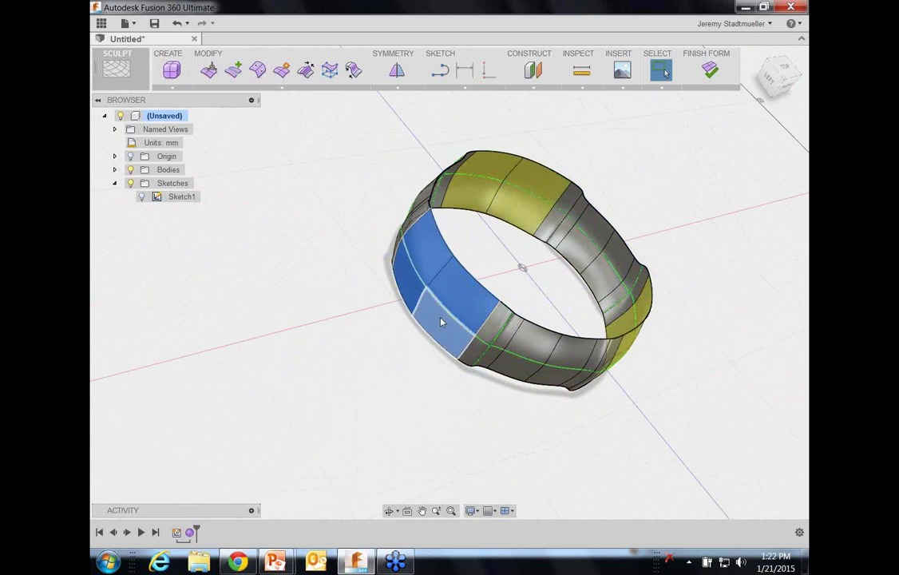
pyautogui.rightClick(459, 306)
pyautogui.click(463, 301)
pyautogui.click(784, 67)
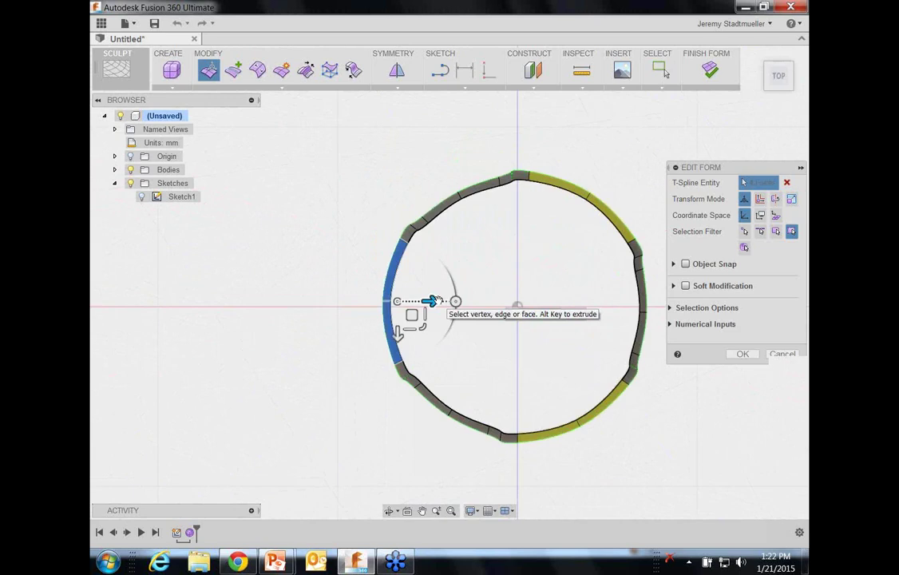
# Step: Push the selected faces inward, rotate and tilt them, then slide them to deform the band
pyautogui.moveTo(431, 301)
pyautogui.mouseDown()
pyautogui.moveTo(381, 301)
pyautogui.moveTo(432, 300)
pyautogui.moveTo(411, 301)
pyautogui.moveTo(436, 289)
pyautogui.moveTo(437, 308)
pyautogui.mouseUp()
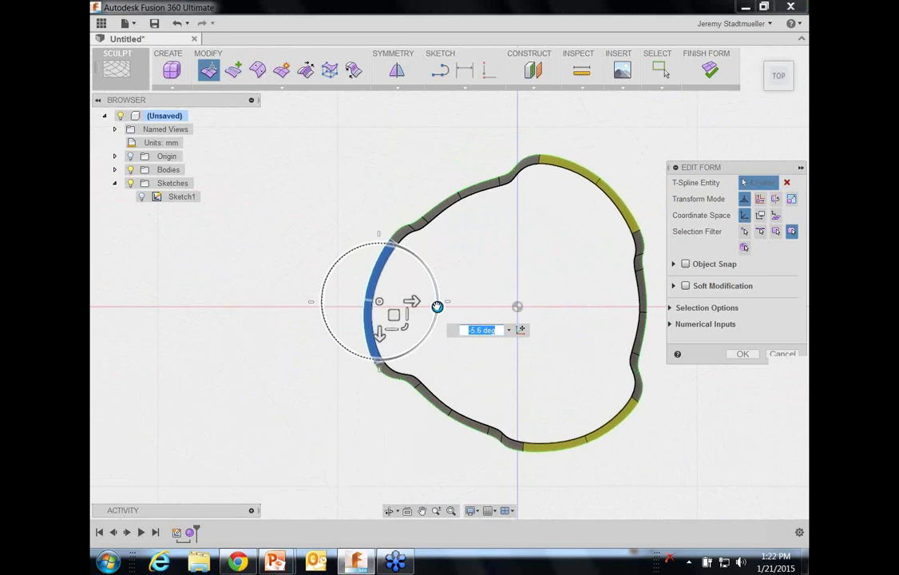
pyautogui.keyDown('shift'); pyautogui.moveTo(437, 308); pyautogui.dragTo(429, 199, button='middle'); pyautogui.keyUp('shift')
pyautogui.moveTo(429, 200)
pyautogui.mouseDown()
pyautogui.moveTo(409, 199)
pyautogui.moveTo(440, 204)
pyautogui.mouseUp()
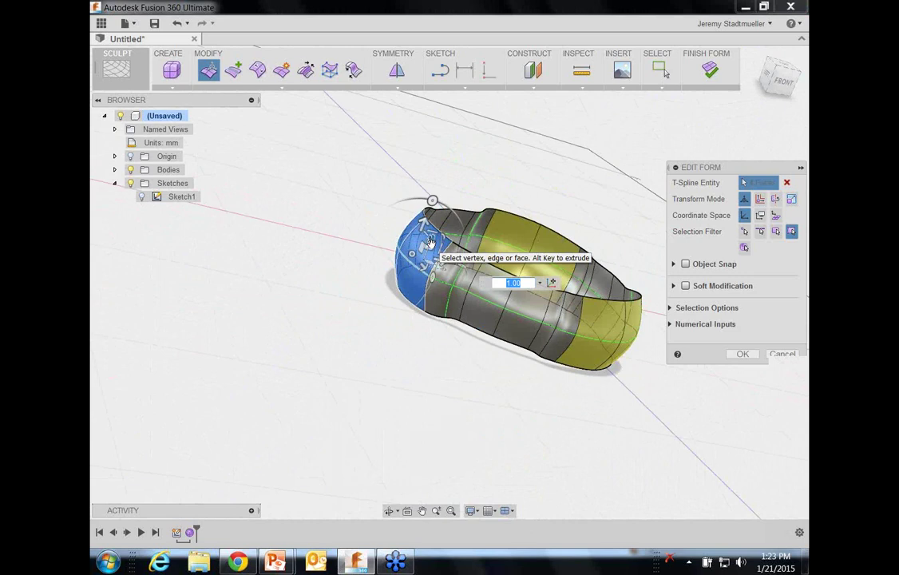
pyautogui.keyDown('shift'); pyautogui.moveTo(429, 242); pyautogui.dragTo(404, 234, button='middle'); pyautogui.keyUp('shift')
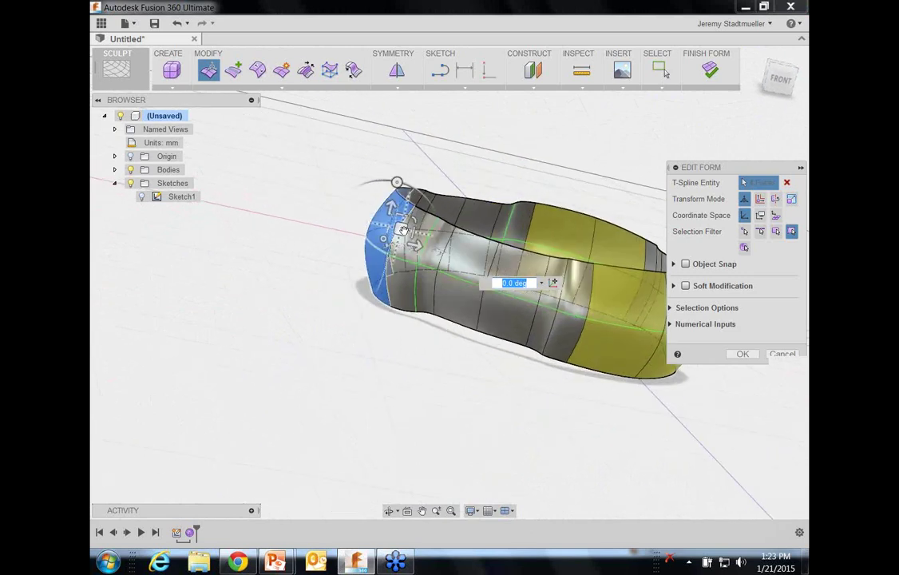
pyautogui.moveTo(403, 233)
pyautogui.mouseDown()
pyautogui.moveTo(393, 206)
pyautogui.moveTo(415, 205)
pyautogui.moveTo(401, 229)
pyautogui.mouseUp()
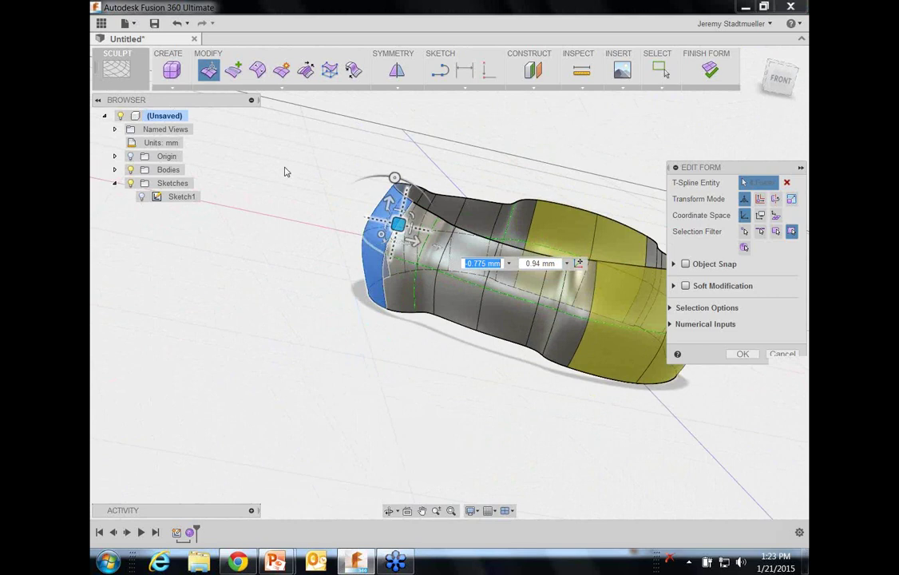
# Step: Undo the last three inner Edit Form steps, commit the edit, and clear the selection
pyautogui.click(177, 24)
pyautogui.click(188, 23)
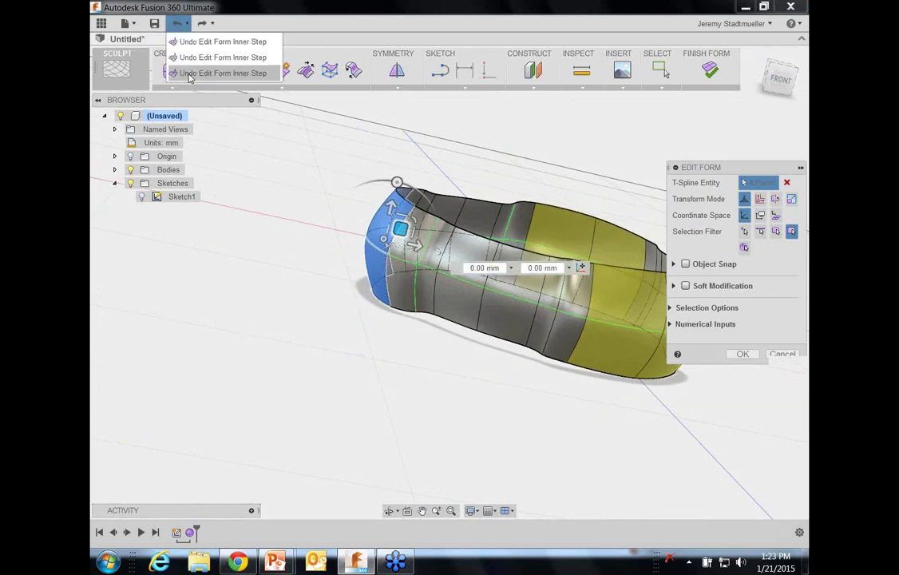
pyautogui.click(189, 74)
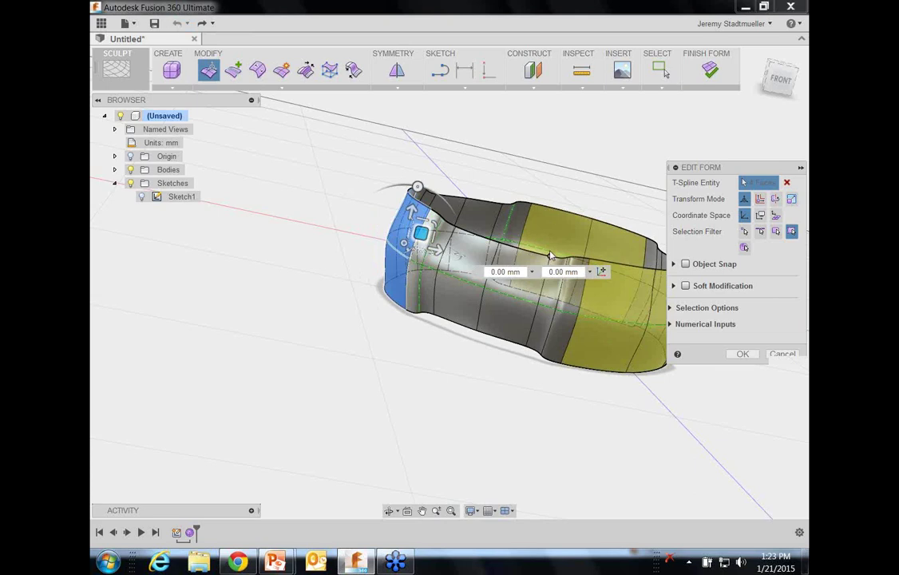
pyautogui.click(732, 357)
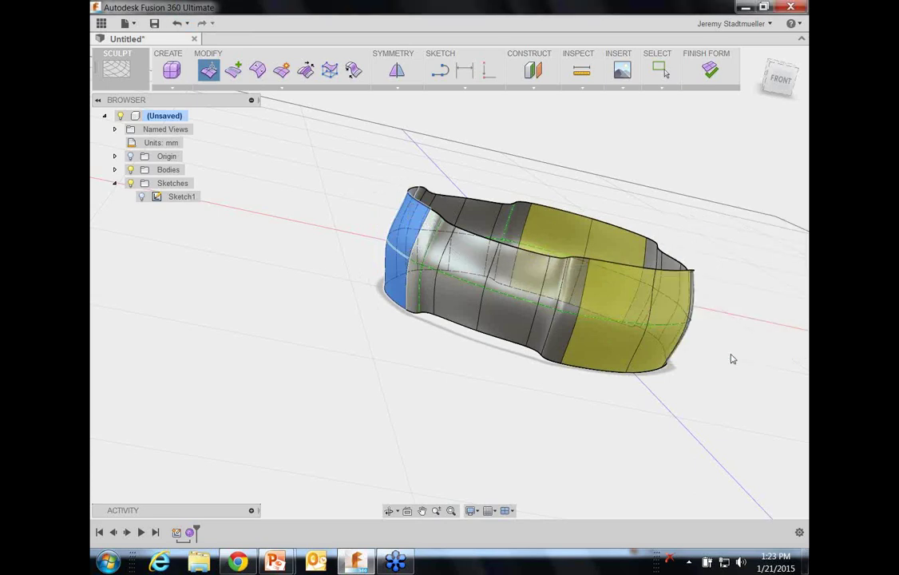
pyautogui.click(187, 24)
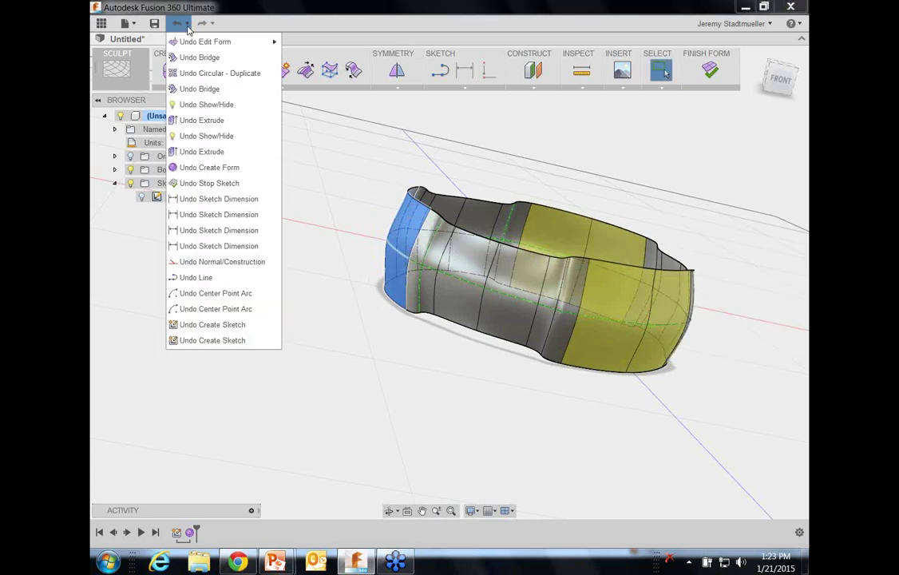
pyautogui.click(347, 205)
pyautogui.click(382, 206)
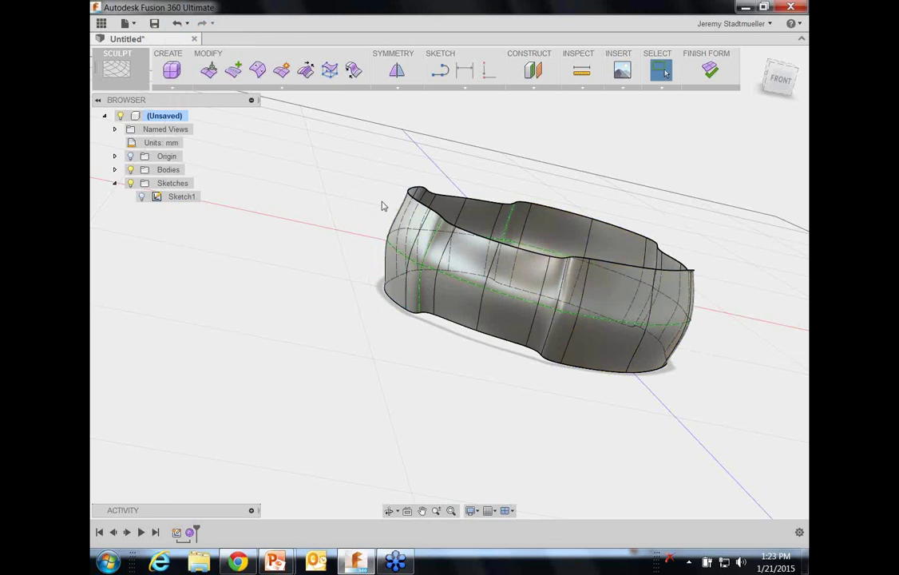
pyautogui.keyDown('shift'); pyautogui.moveTo(382, 206); pyautogui.dragTo(397, 253, button='middle'); pyautogui.keyUp('shift')
# Step: Reopen Edit Form with E and cancel it without changes
pyautogui.press('e')
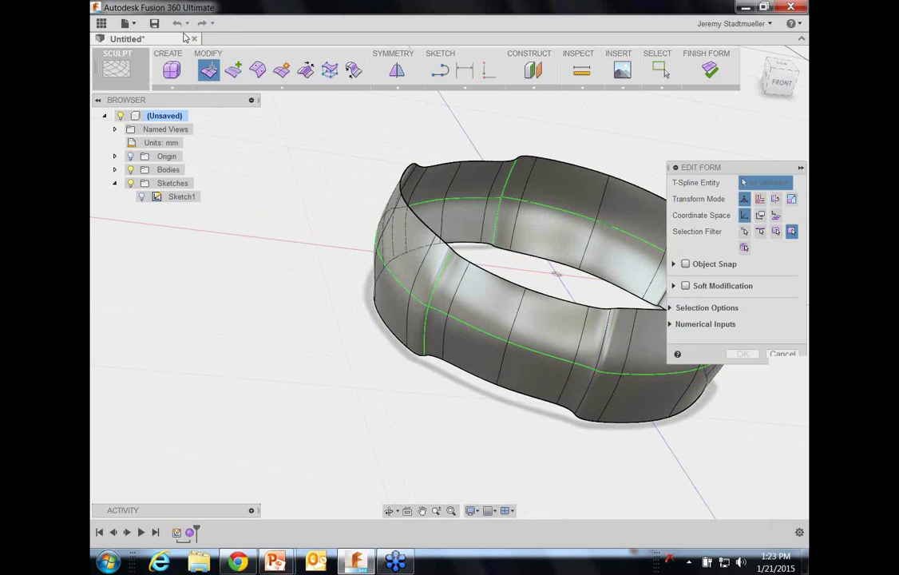
pyautogui.click(782, 354)
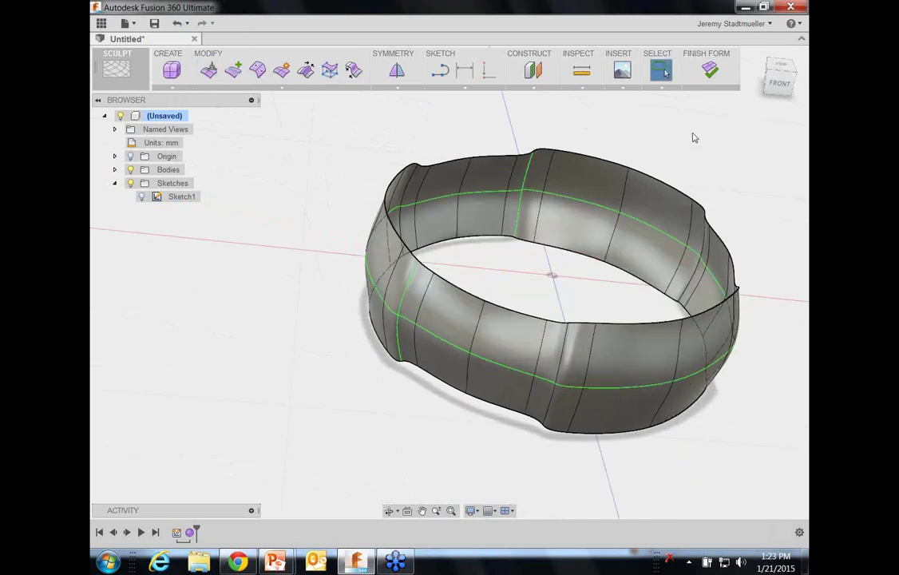
# Step: Finish Form to leave Sculpt and return to the Model workspace
pyautogui.click(709, 73)
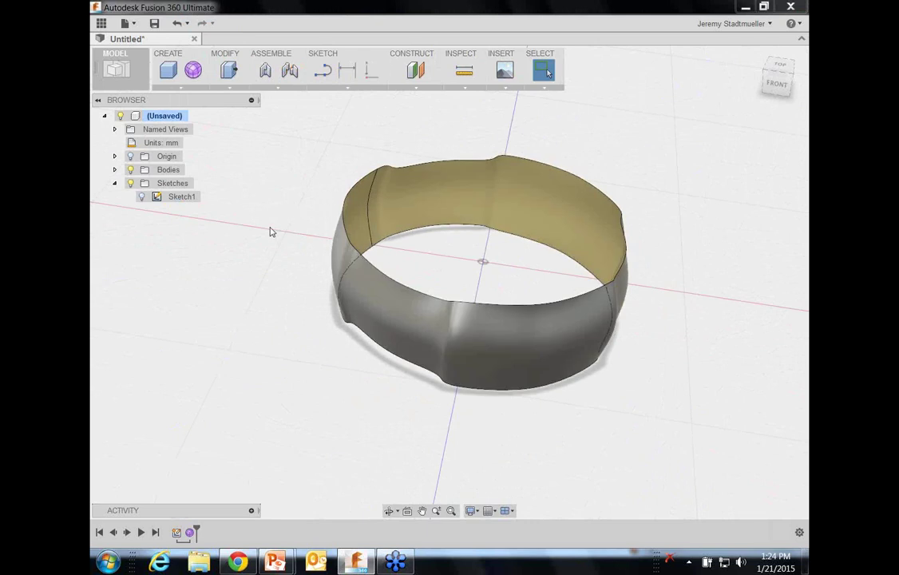
# Step: Thicken the ring surface by -2 mm into a new solid body, Body2
pyautogui.click(114, 169)
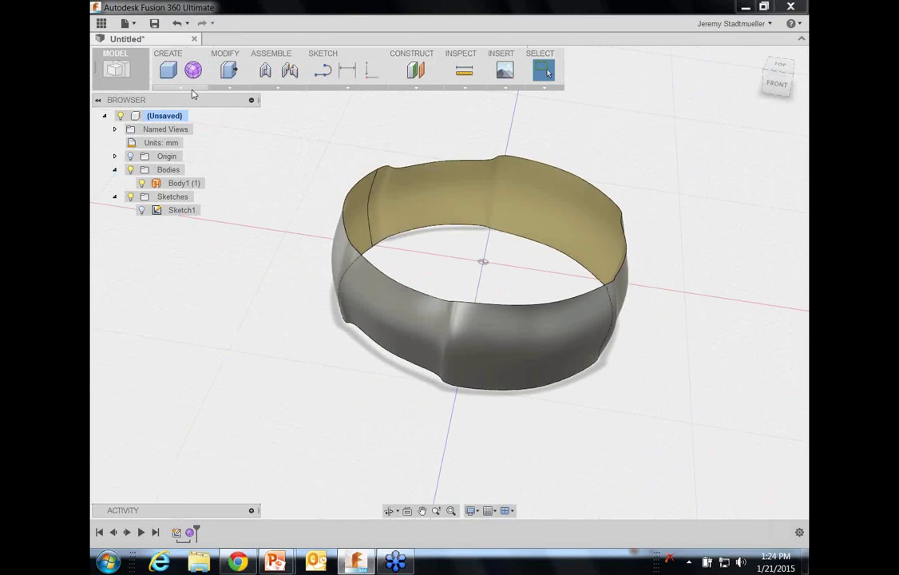
pyautogui.click(192, 88)
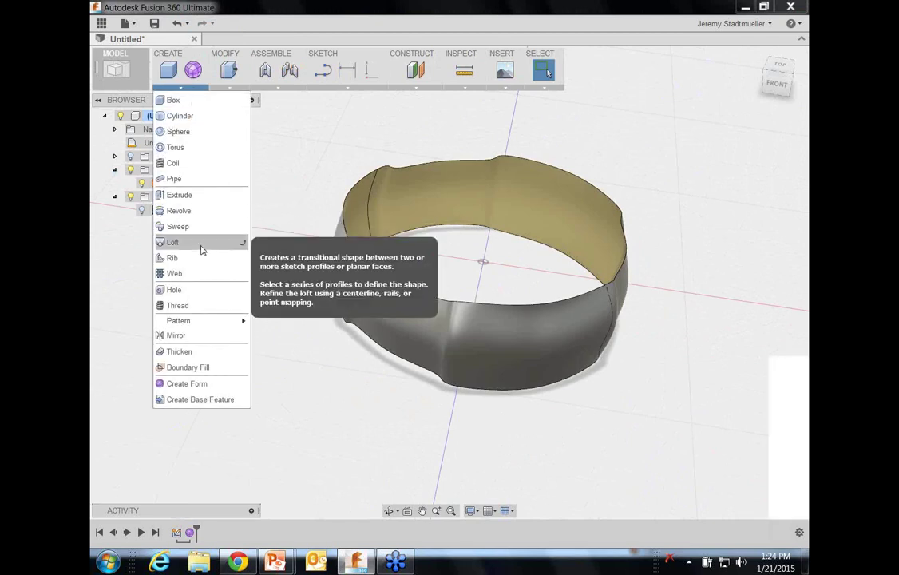
pyautogui.click(230, 80)
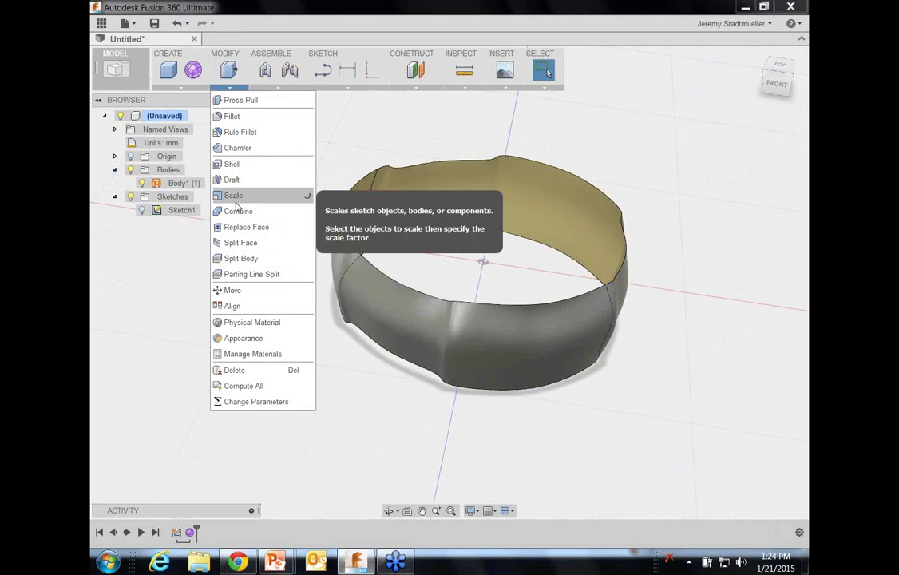
pyautogui.click(180, 80)
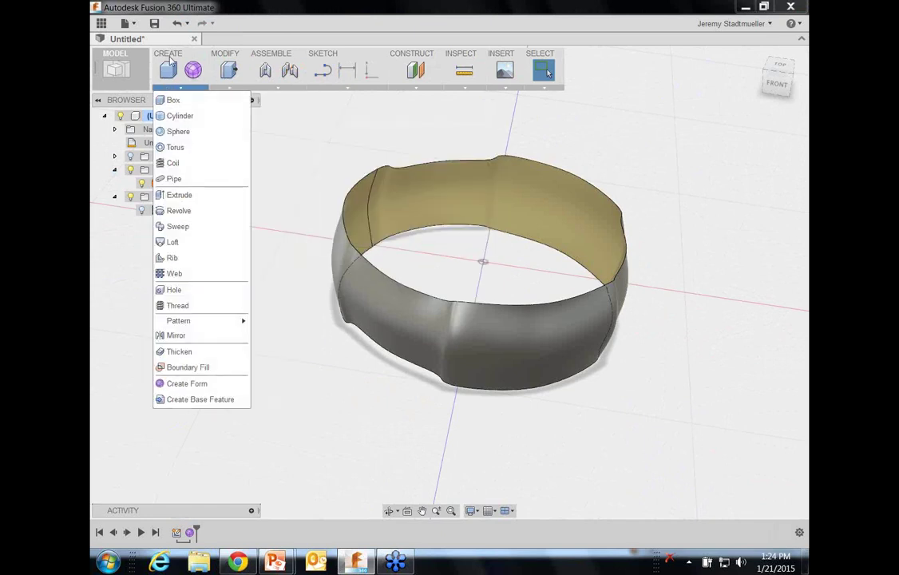
pyautogui.click(179, 352)
pyautogui.click(375, 312)
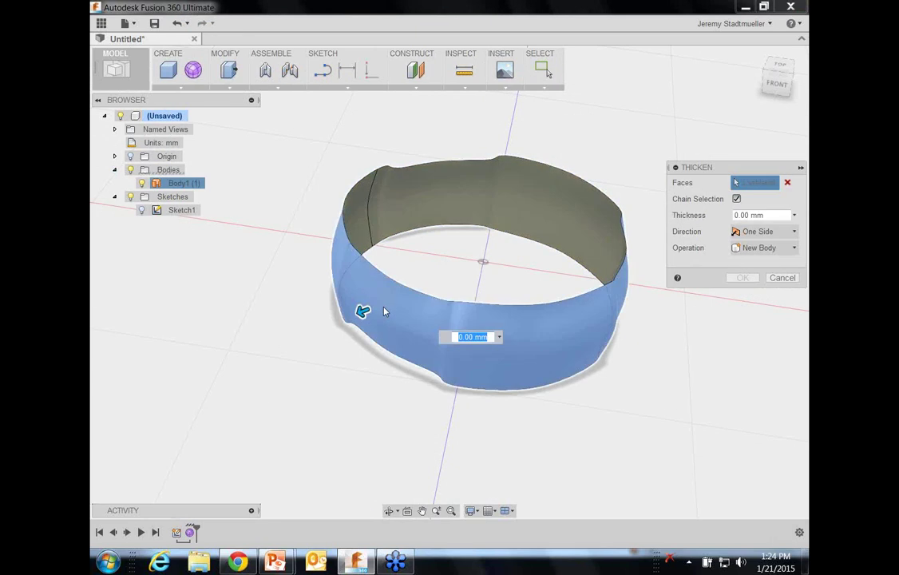
pyautogui.write('-2')
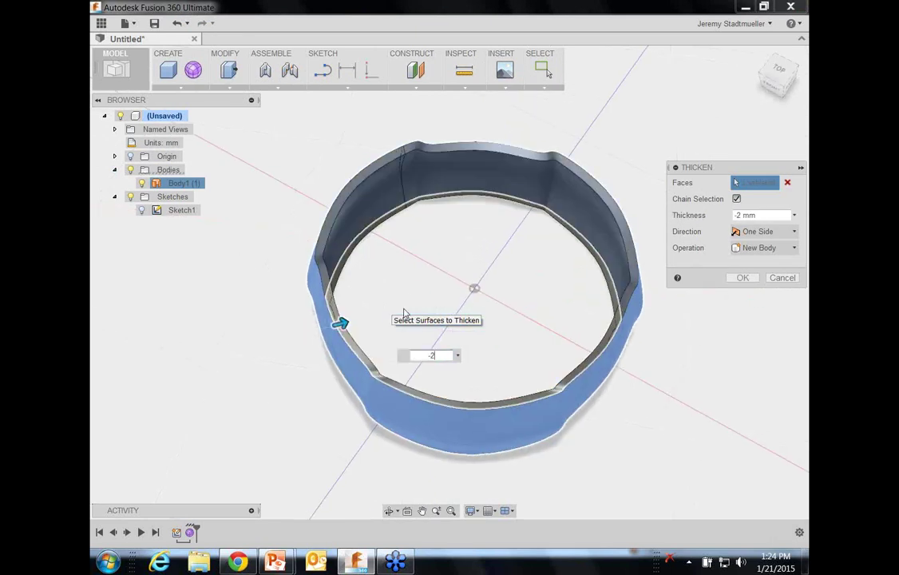
pyautogui.click(742, 278)
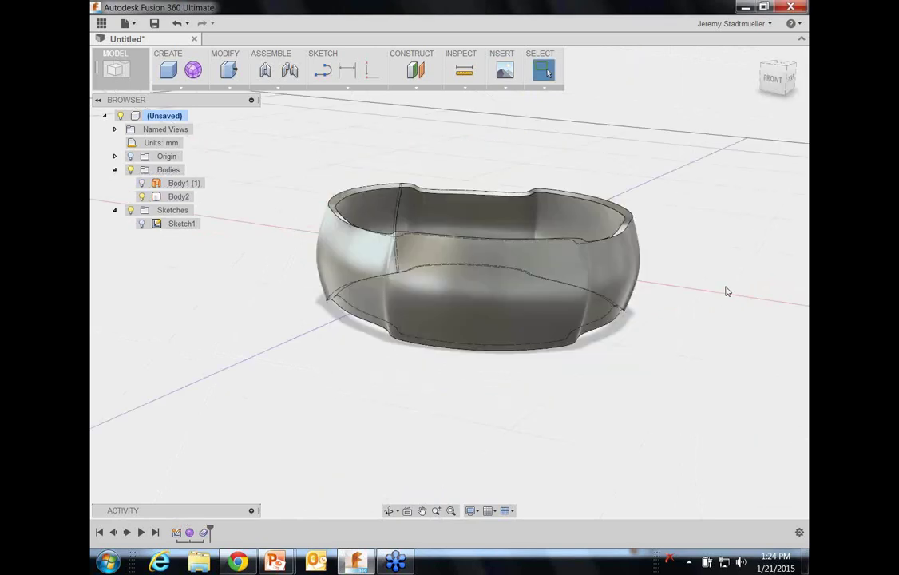
# Step: Reopen the ring's Form feature from the timeline with Edit Feature
pyautogui.keyDown('shift'); pyautogui.moveTo(727, 291); pyautogui.dragTo(623, 303, button='middle'); pyautogui.keyUp('shift')
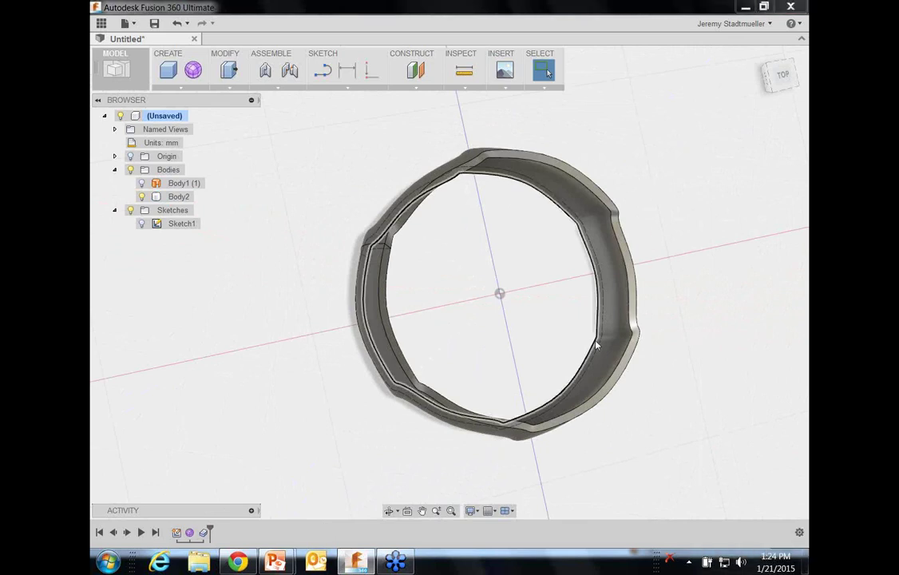
pyautogui.keyDown('shift'); pyautogui.moveTo(595, 343); pyautogui.dragTo(519, 331, button='middle'); pyautogui.keyUp('shift')
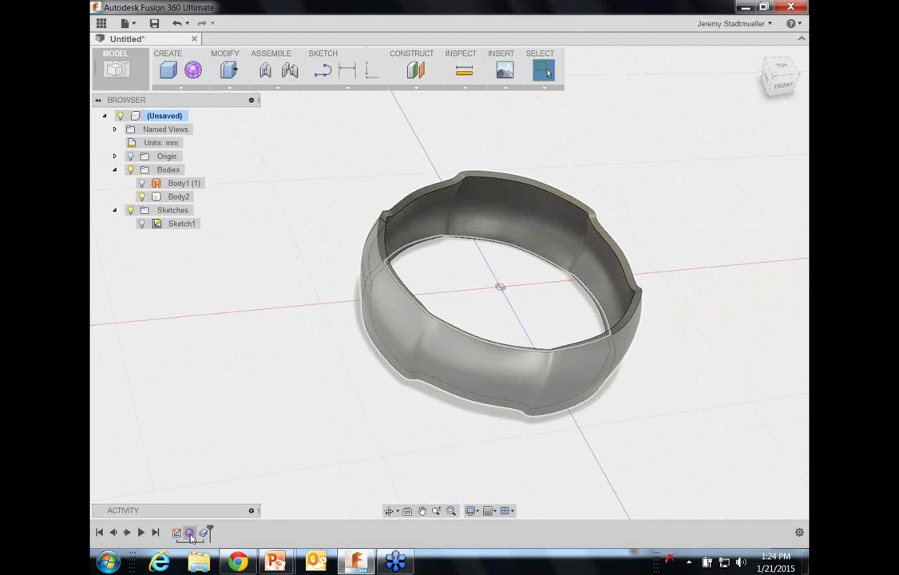
pyautogui.rightClick(190, 531)
pyautogui.click(206, 494)
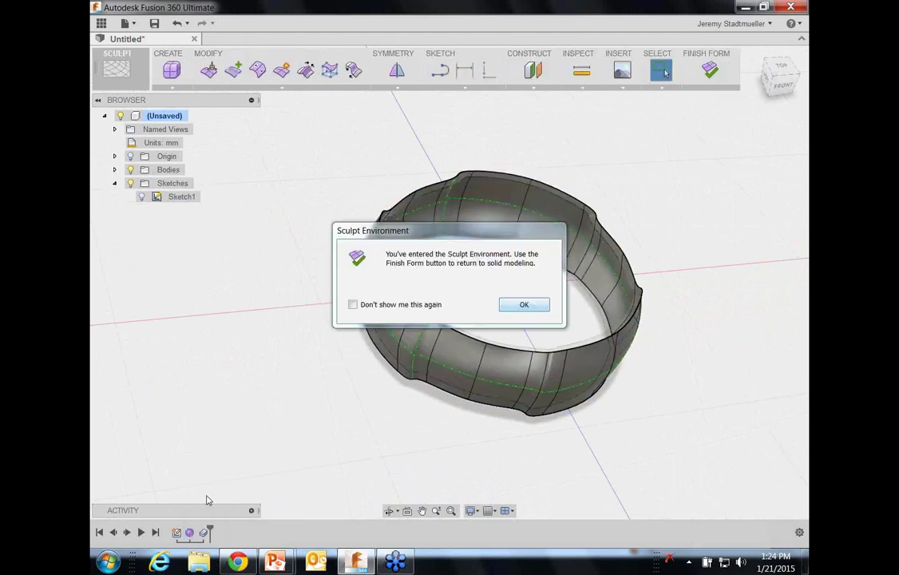
# Step: Push a face on the ring's left side outward with Edit Form, then finish the form
pyautogui.click(538, 308)
pyautogui.click(393, 312)
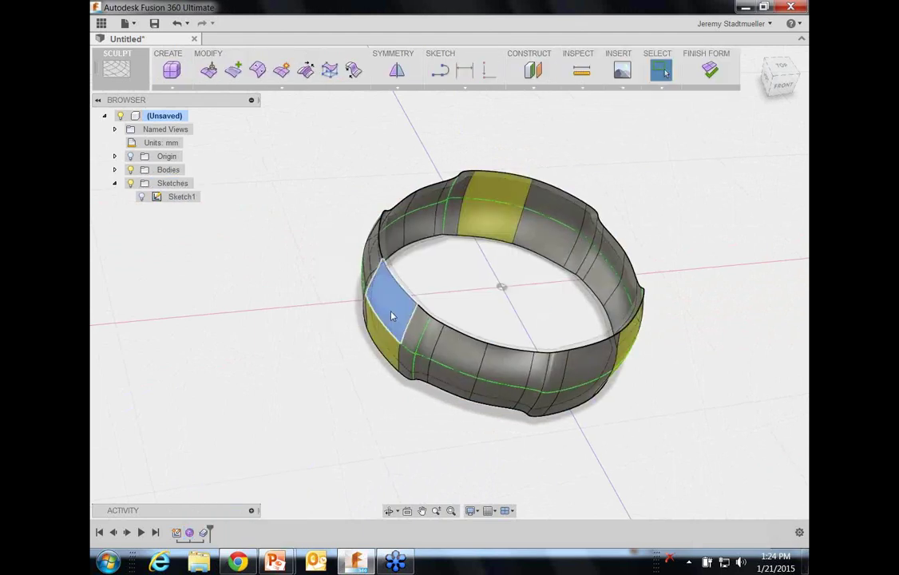
pyautogui.rightClick(373, 260)
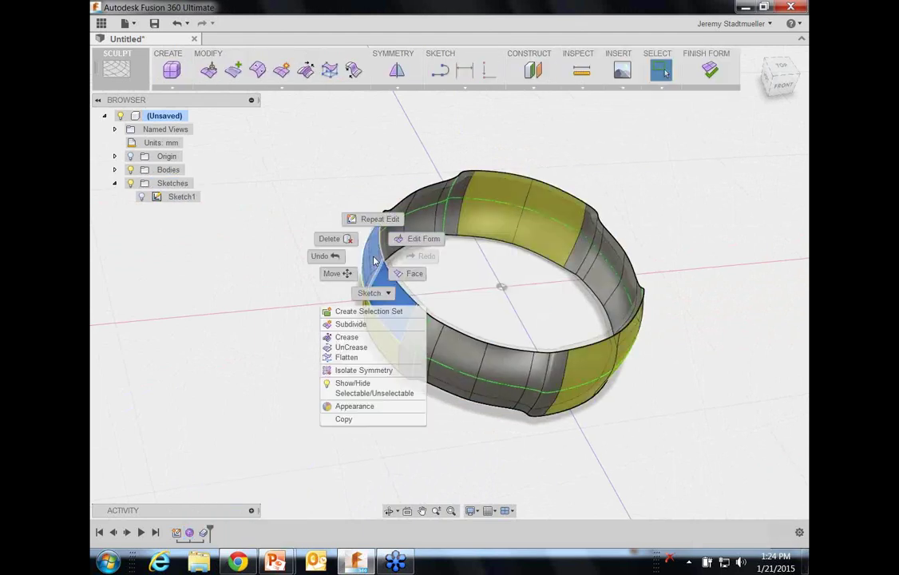
pyautogui.click(412, 238)
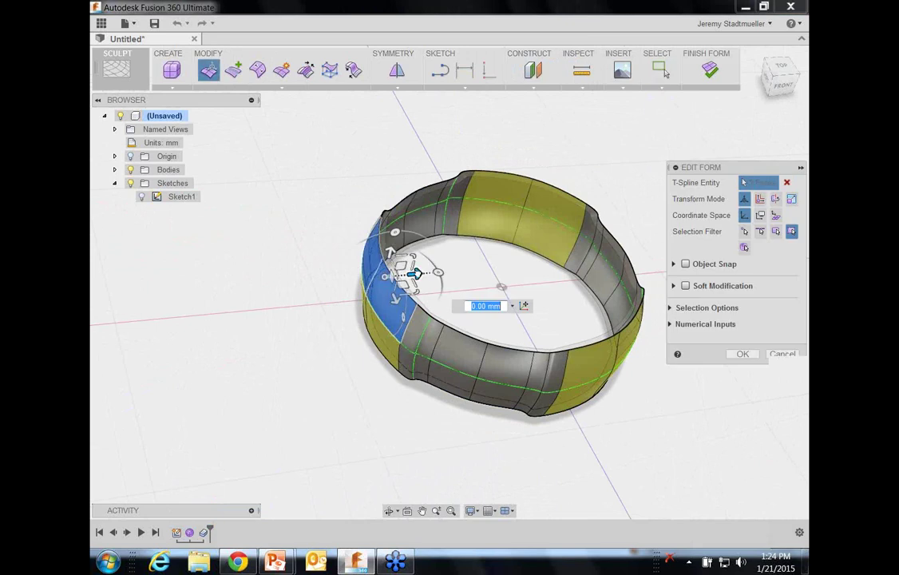
pyautogui.moveTo(414, 274); pyautogui.dragTo(383, 275)
pyautogui.press('Escape')
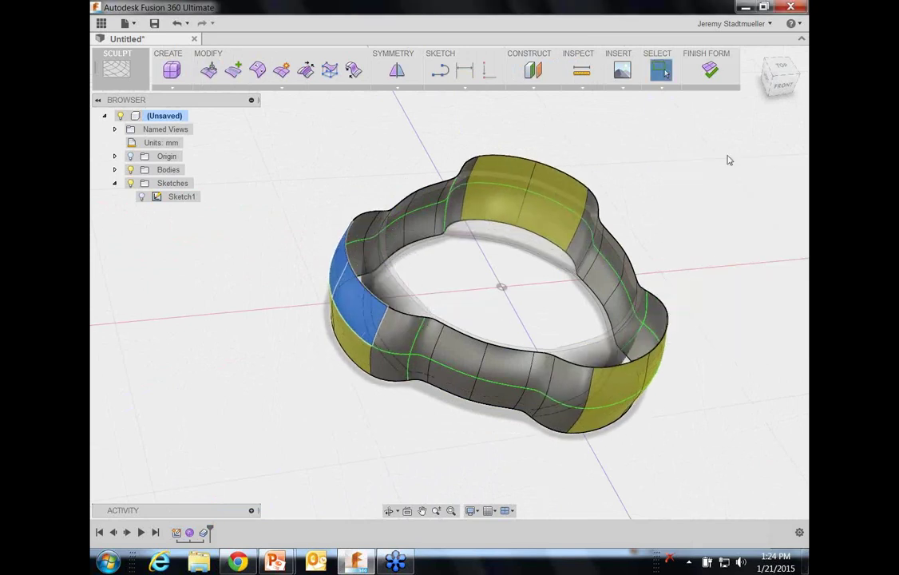
pyautogui.click(709, 71)
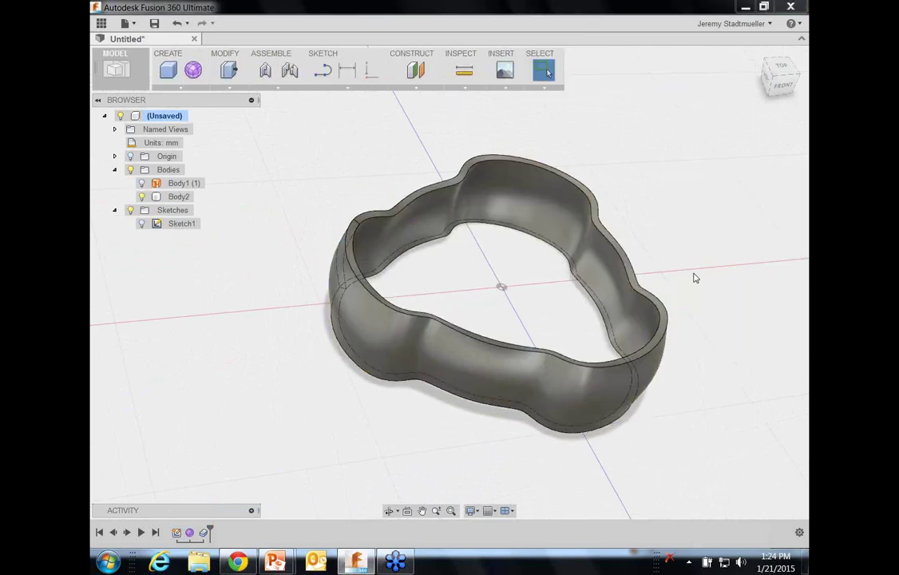
pyautogui.keyDown('shift'); pyautogui.moveTo(694, 278); pyautogui.dragTo(463, 286, button='middle'); pyautogui.keyUp('shift')
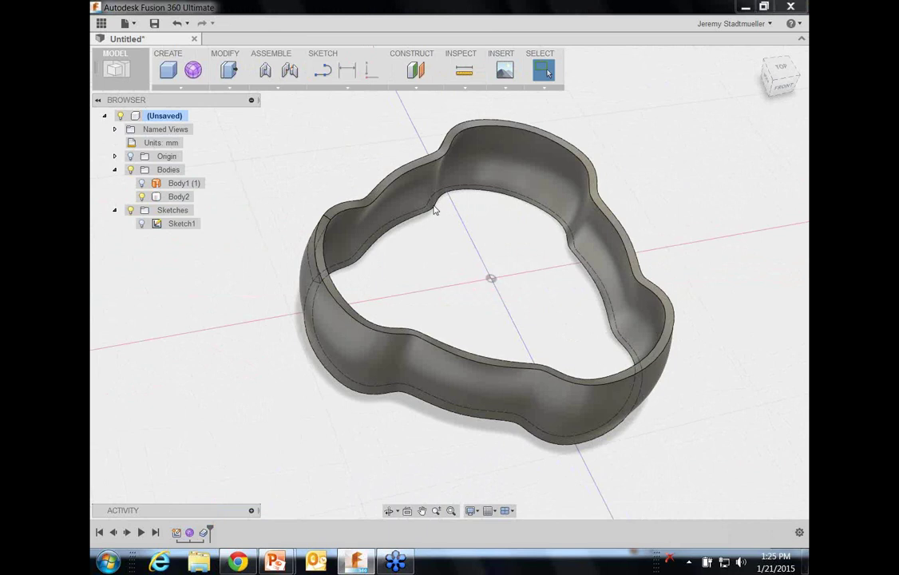
pyautogui.click(307, 254)
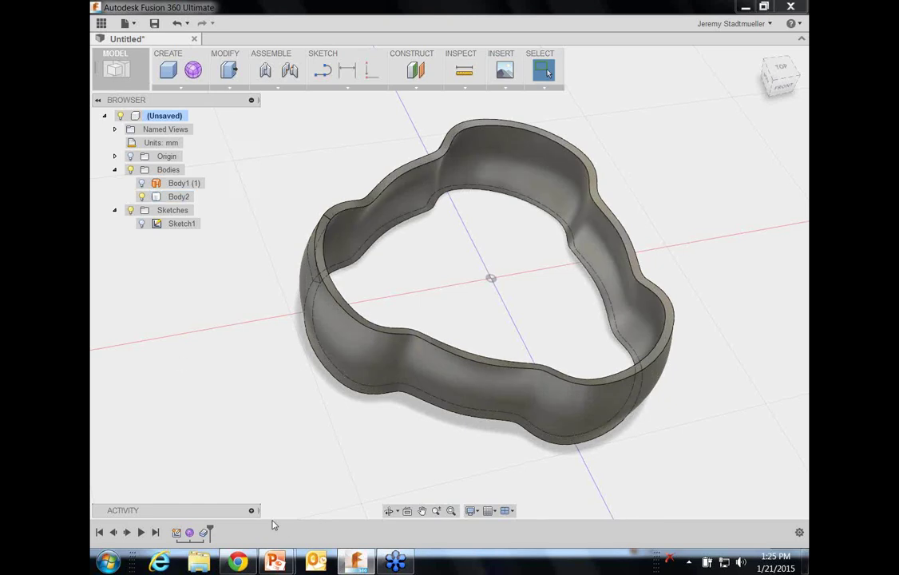
# Step: Undo back to before the first Finish Form, restoring the original wavy T-spline band
pyautogui.click(186, 23)
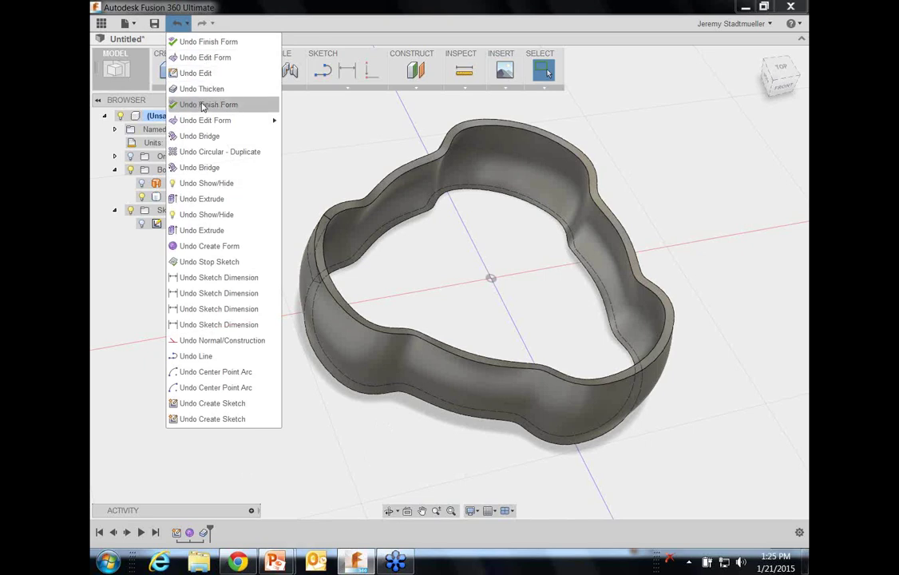
pyautogui.click(202, 107)
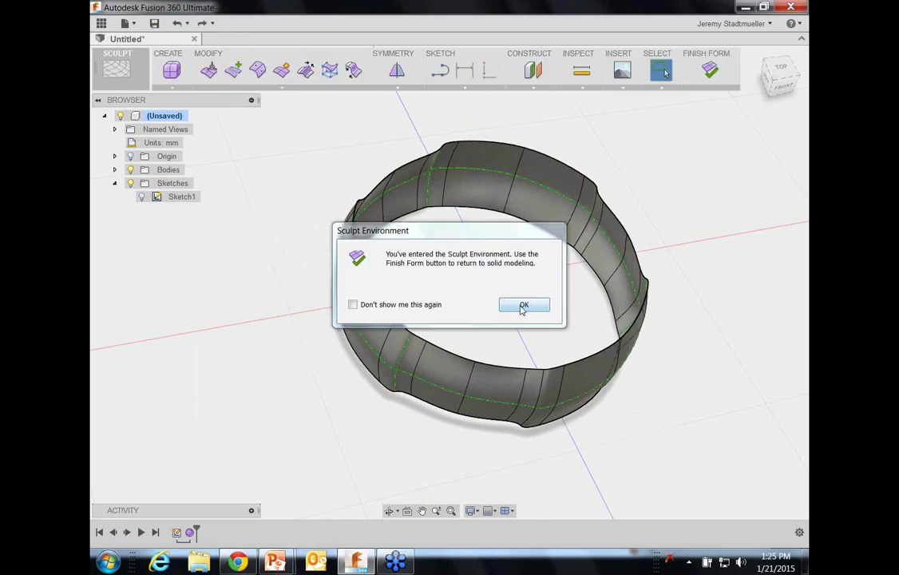
pyautogui.click(524, 306)
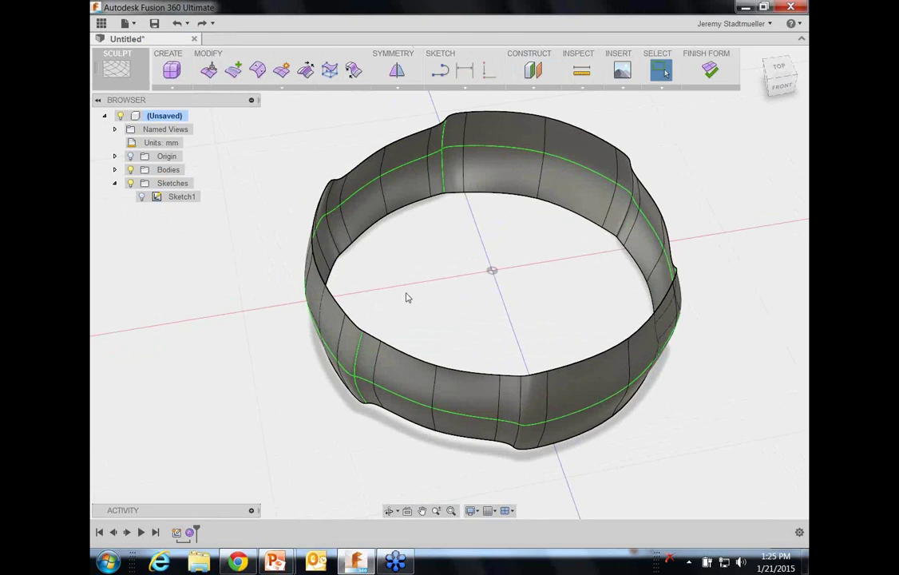
pyautogui.click(226, 89)
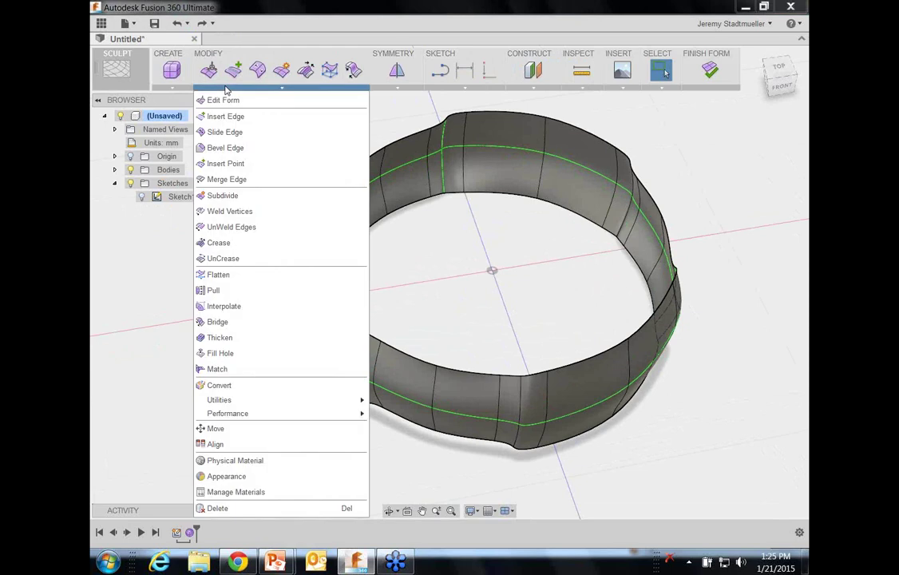
# Step: Thicken the T-spline ring band by -2 mm with the Soft thicken type
pyautogui.click(227, 342)
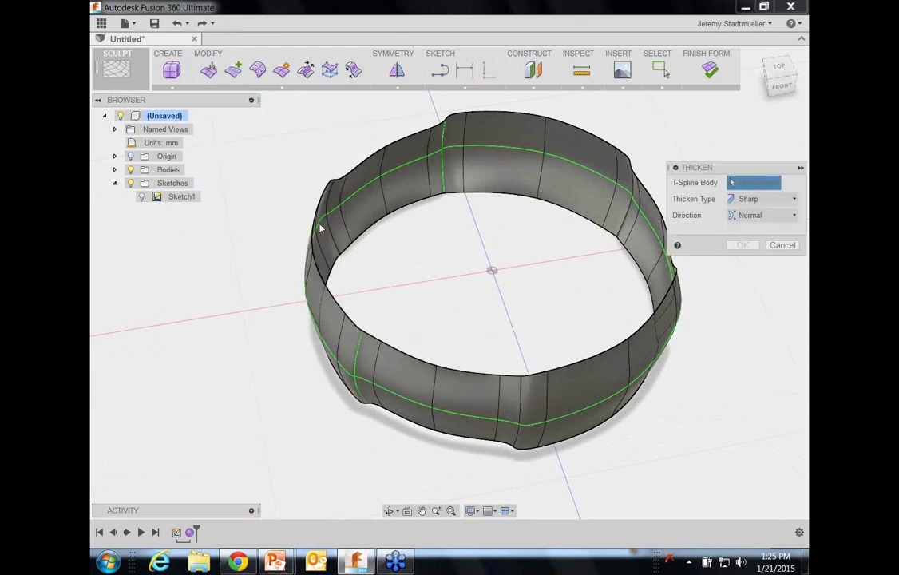
pyautogui.click(352, 192)
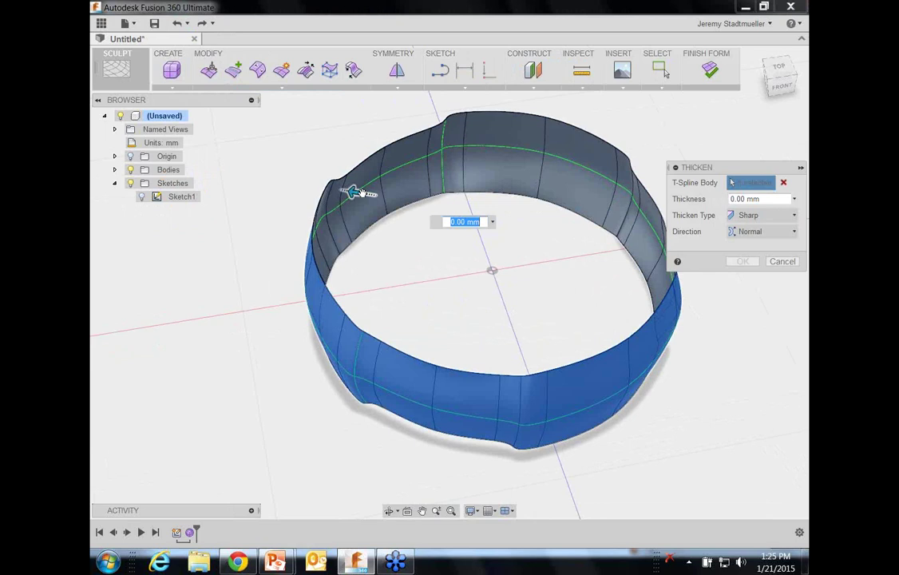
pyautogui.click(768, 200)
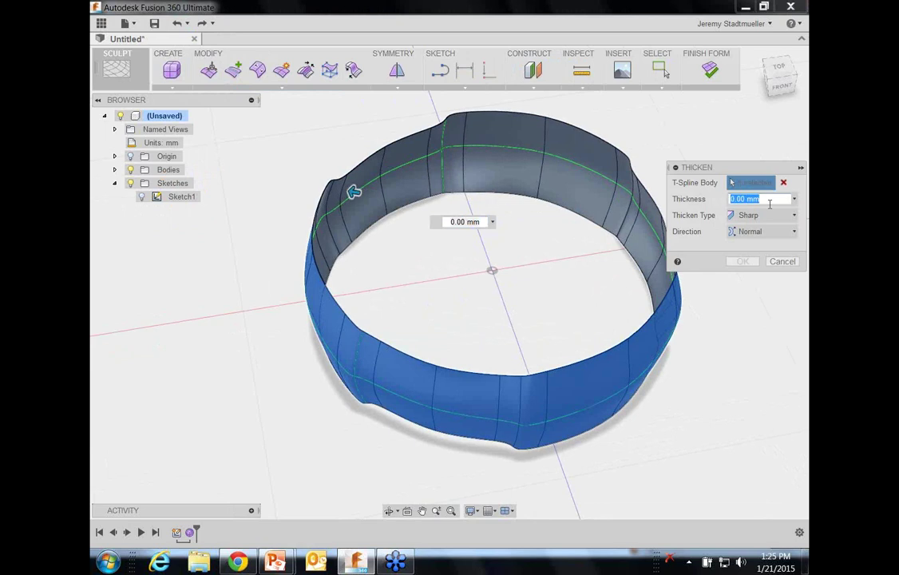
pyautogui.write('-2')
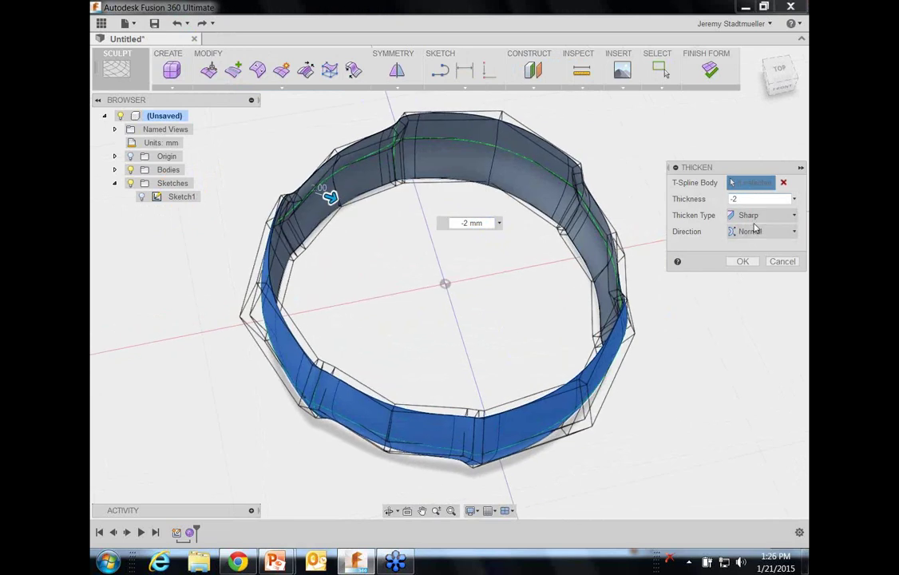
pyautogui.click(752, 217)
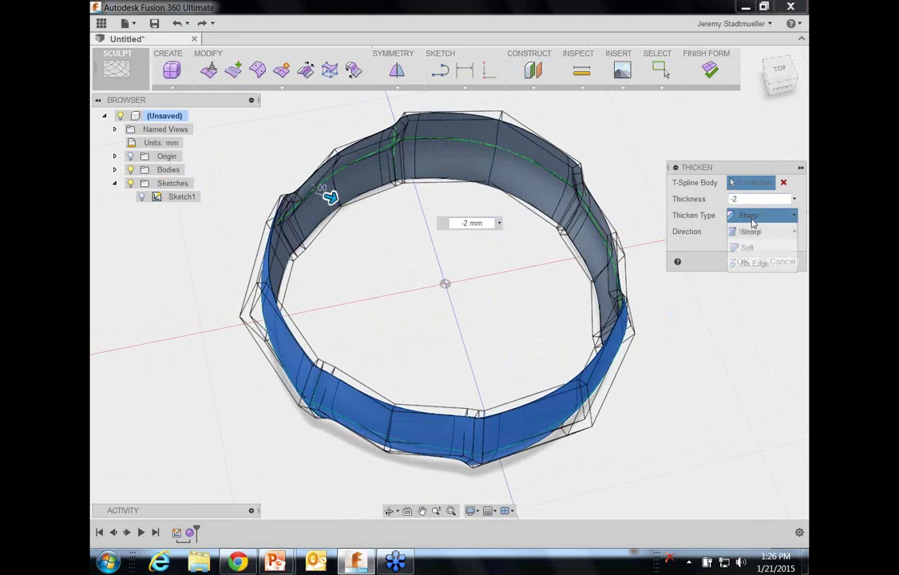
pyautogui.click(749, 263)
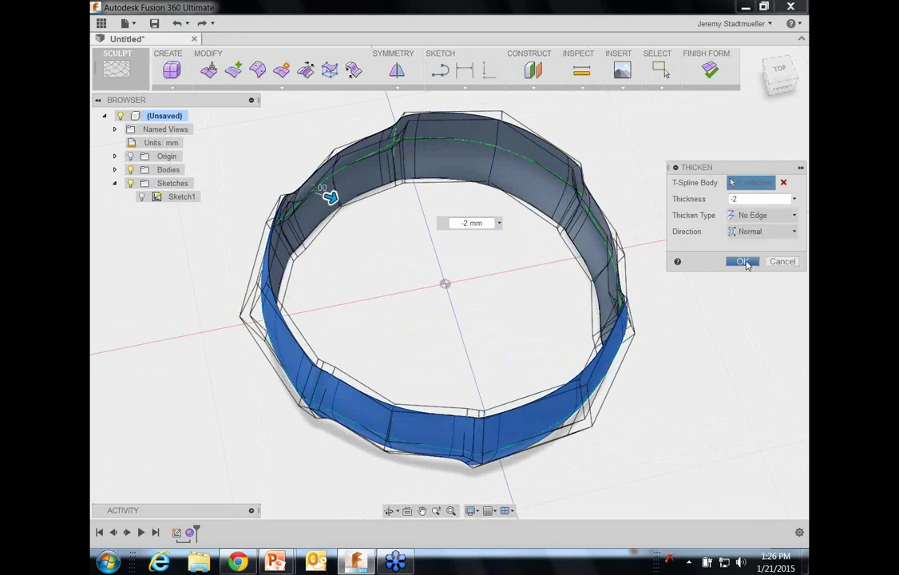
pyautogui.click(744, 217)
pyautogui.click(747, 233)
pyautogui.click(742, 262)
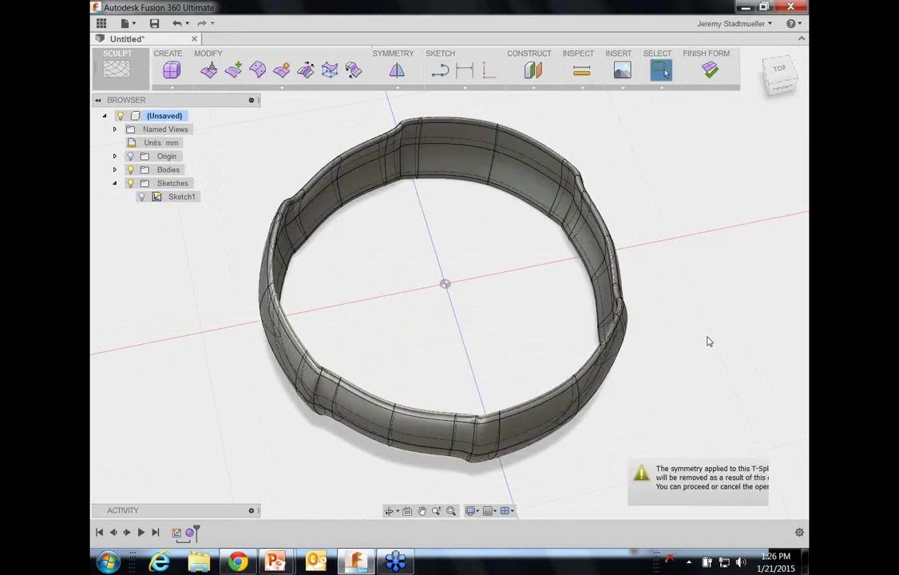
# Step: Zoom in on the ring's top edge from a low angle and call up its marking menu
pyautogui.keyDown('shift'); pyautogui.moveTo(705, 338); pyautogui.dragTo(502, 166, button='middle'); pyautogui.keyUp('shift')
pyautogui.scroll(3, 404, 187)
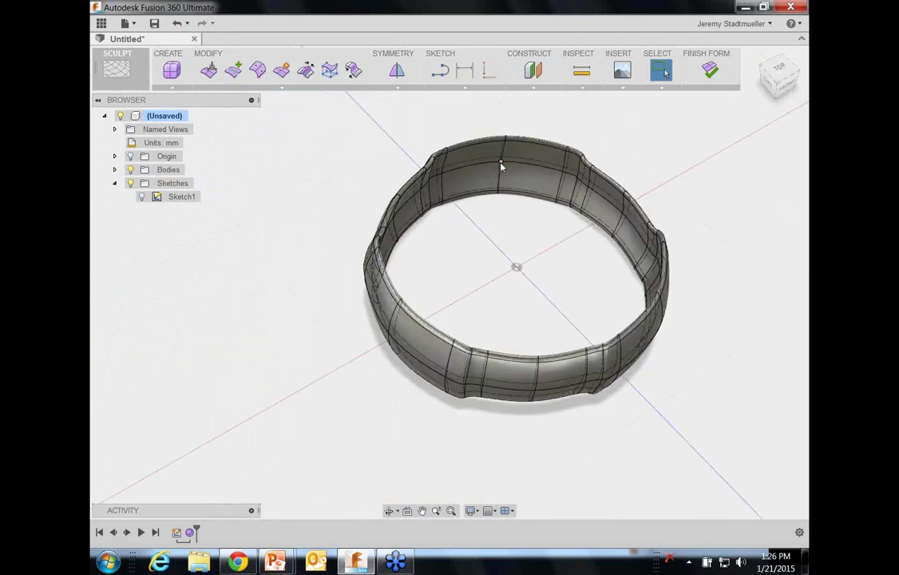
pyautogui.scroll(3, 502, 166)
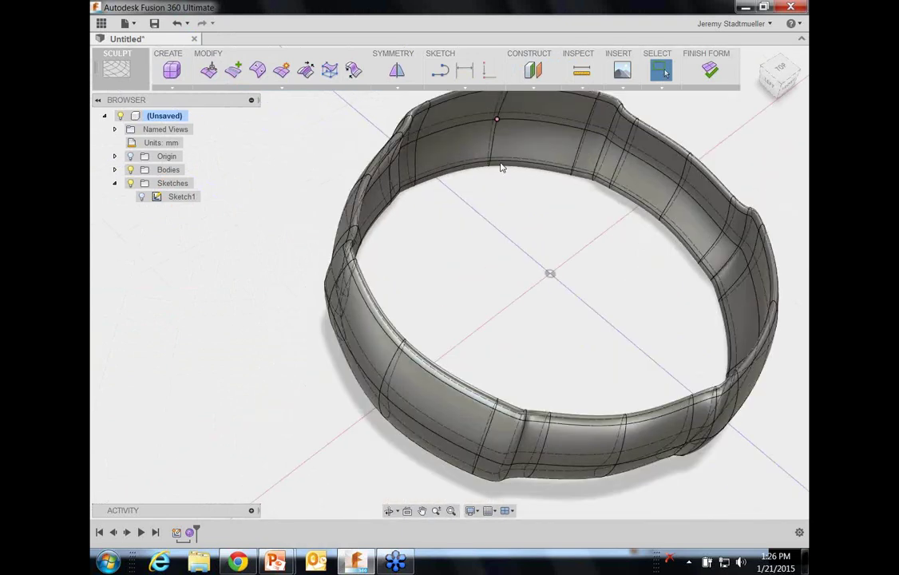
pyautogui.scroll(2, 502, 166)
pyautogui.rightClick(468, 146)
# Step: Drag the ring's top edge with Edit Form, then undo that deformation
pyautogui.click(518, 129)
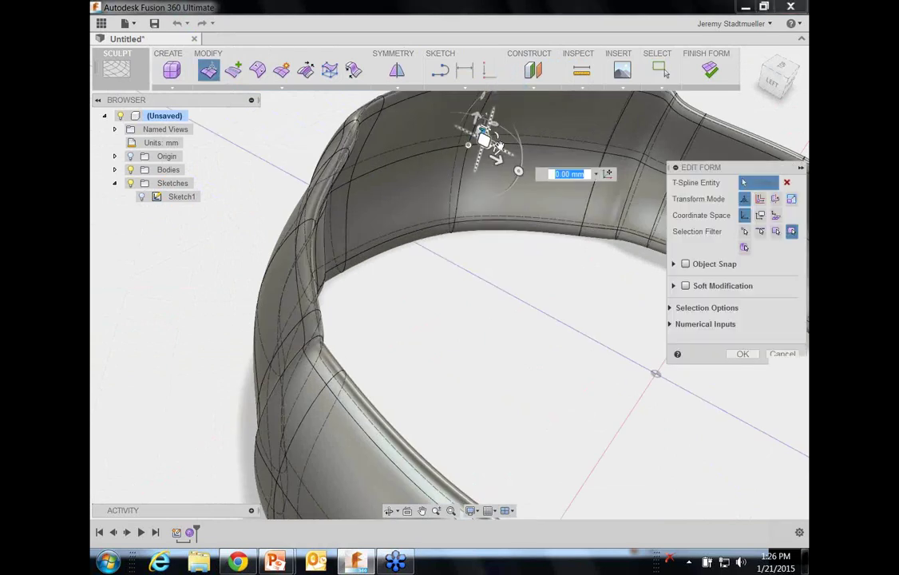
pyautogui.keyDown('shift'); pyautogui.moveTo(499, 146); pyautogui.dragTo(515, 174, button='middle'); pyautogui.keyUp('shift')
pyautogui.moveTo(516, 174); pyautogui.dragTo(571, 288)
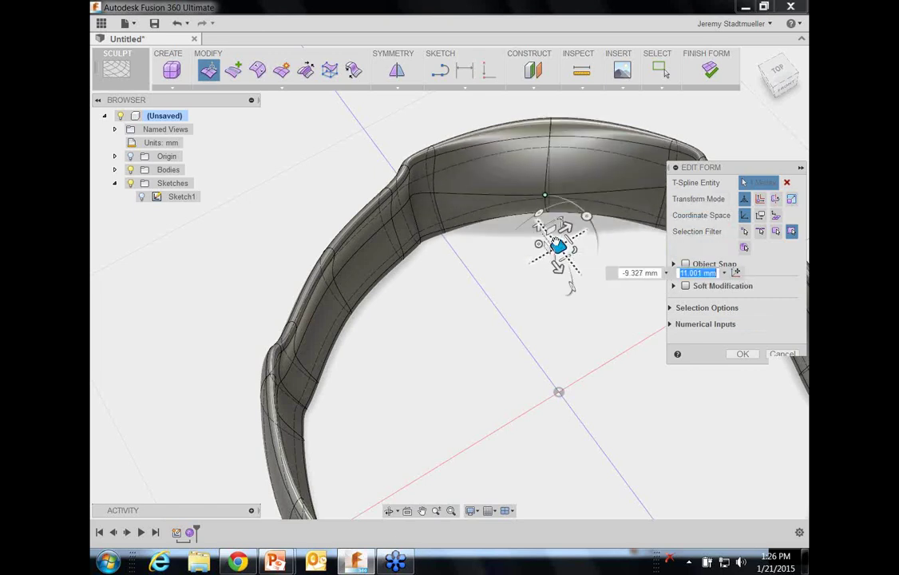
pyautogui.click(176, 22)
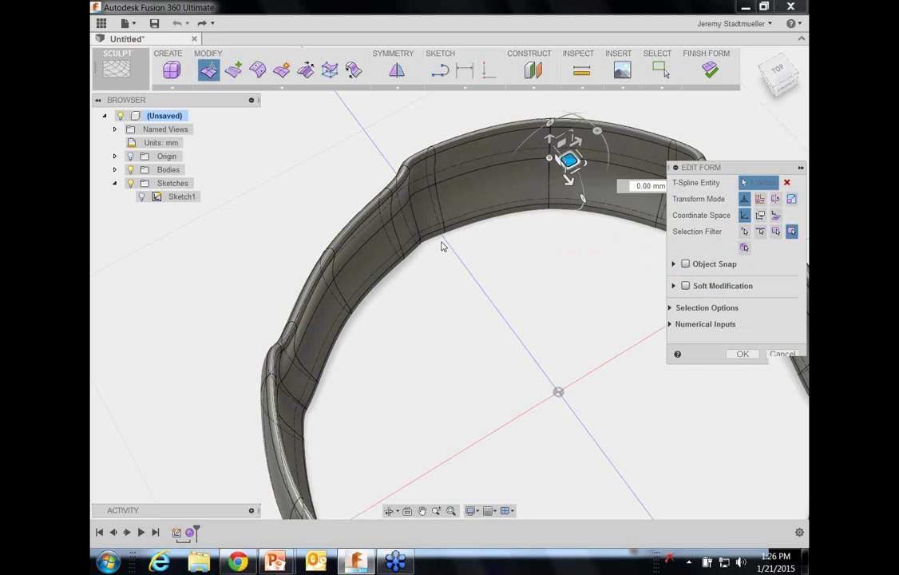
# Step: Select the full edge loop around the ring and transform it by 9
pyautogui.press('F5')
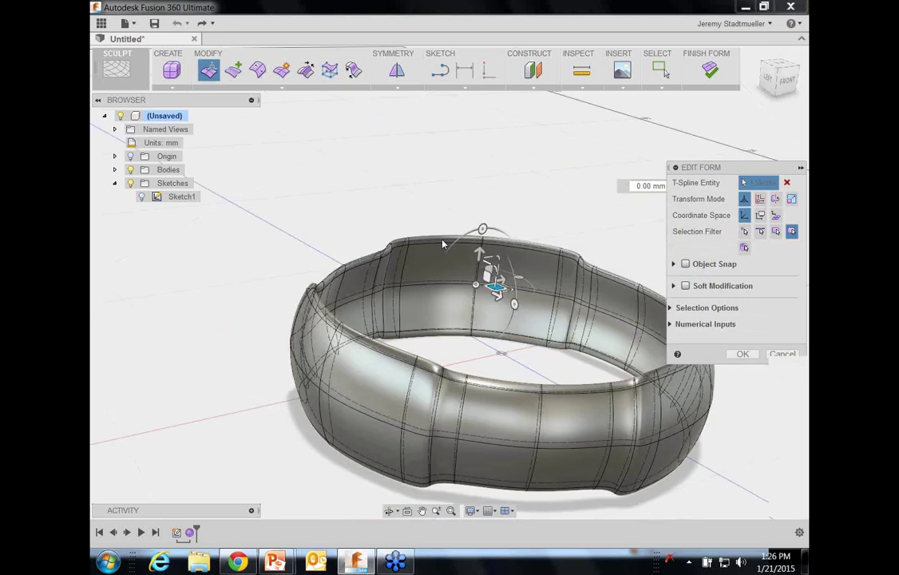
pyautogui.hotkey('shift', 'F5')
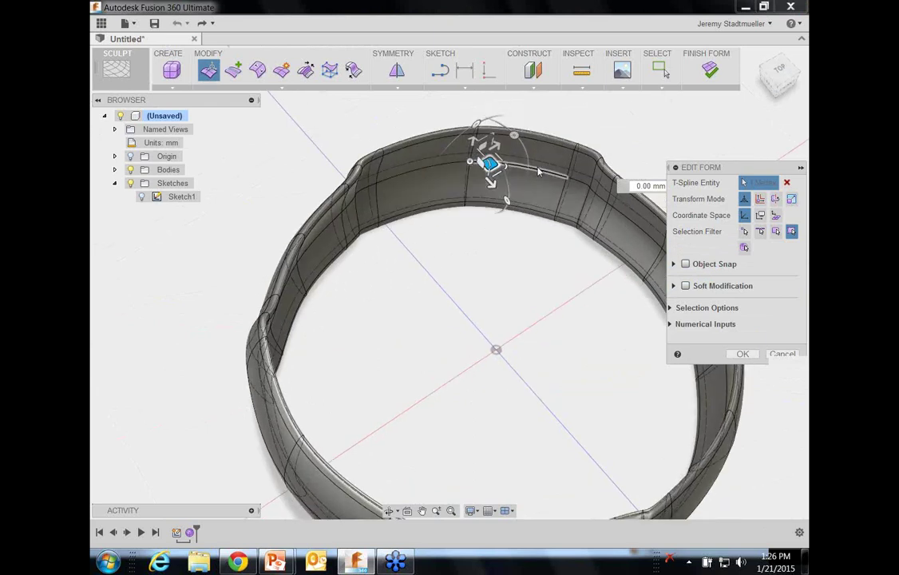
pyautogui.doubleClick(537, 172)
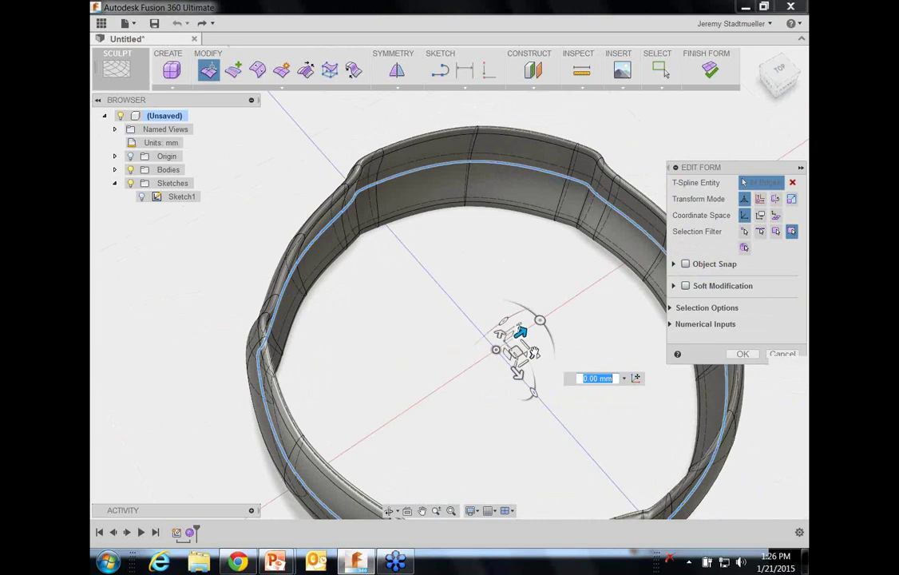
pyautogui.moveTo(517, 352); pyautogui.dragTo(533, 353)
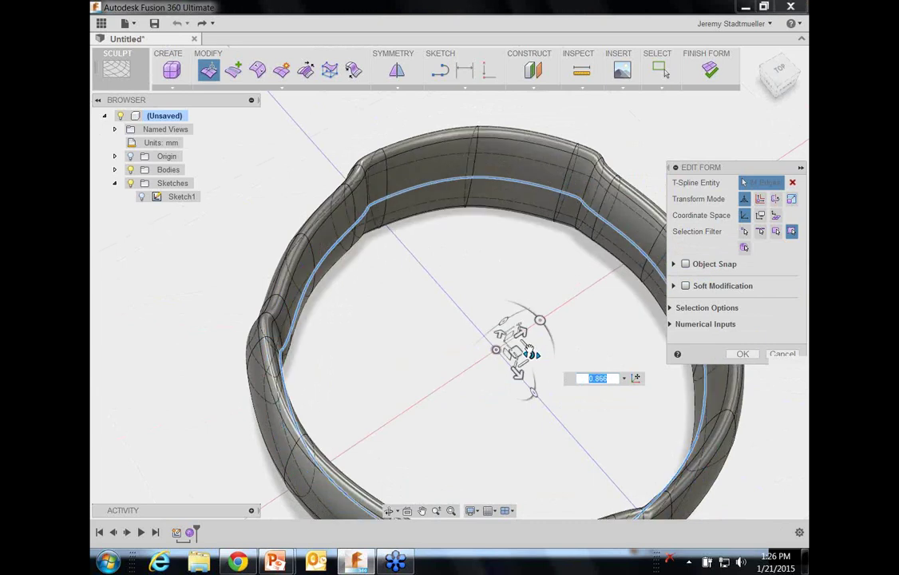
pyautogui.write('9')
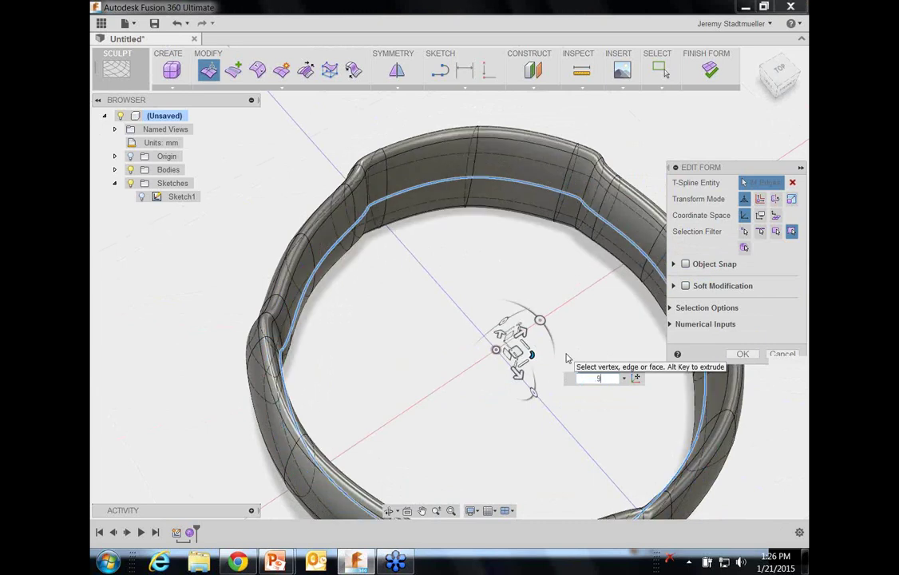
pyautogui.press('Return')
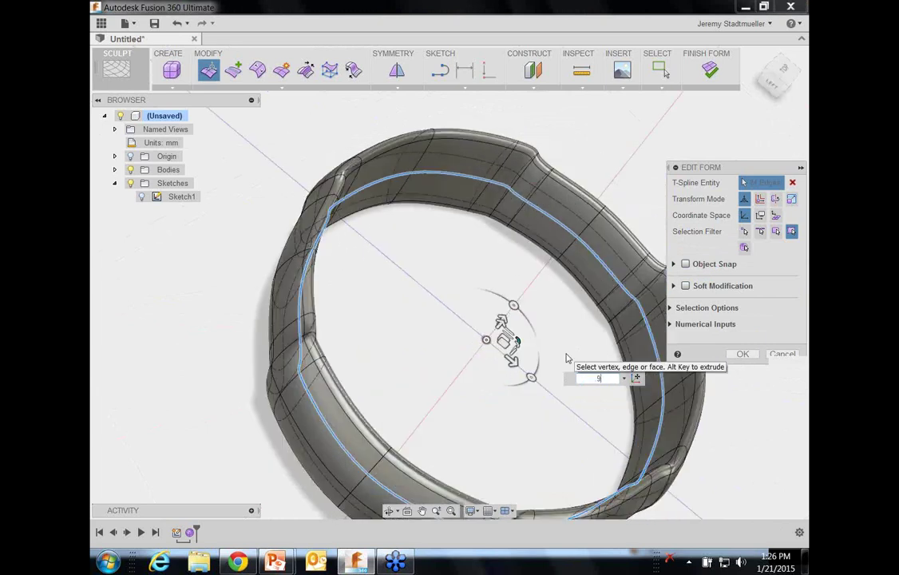
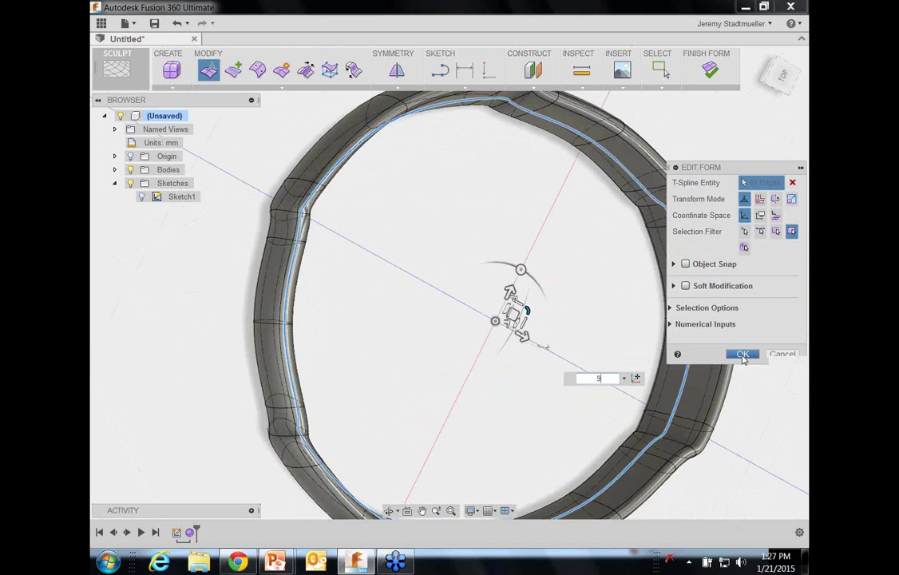
# Step: Confirm the form edits and finish the form, turning the sculpted band into solid Body1
pyautogui.click(742, 354)
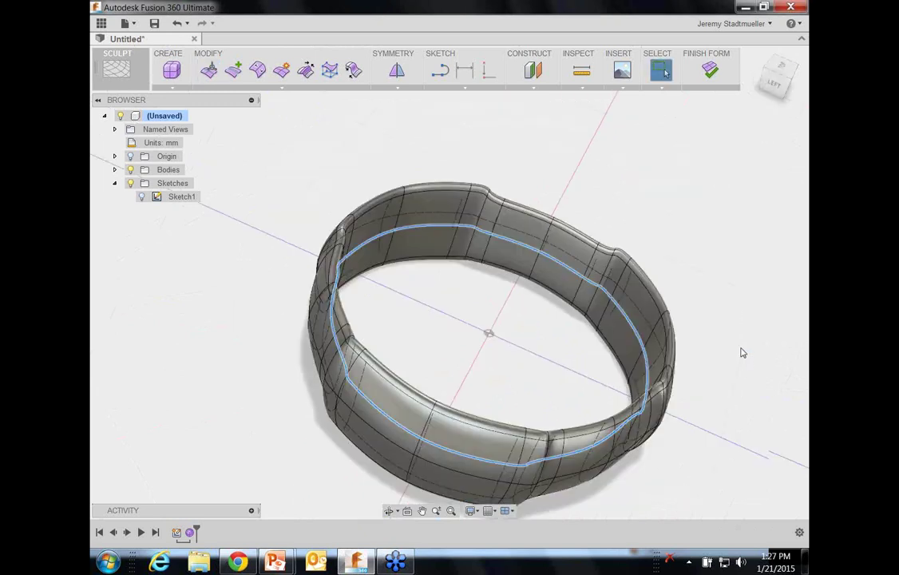
pyautogui.click(710, 70)
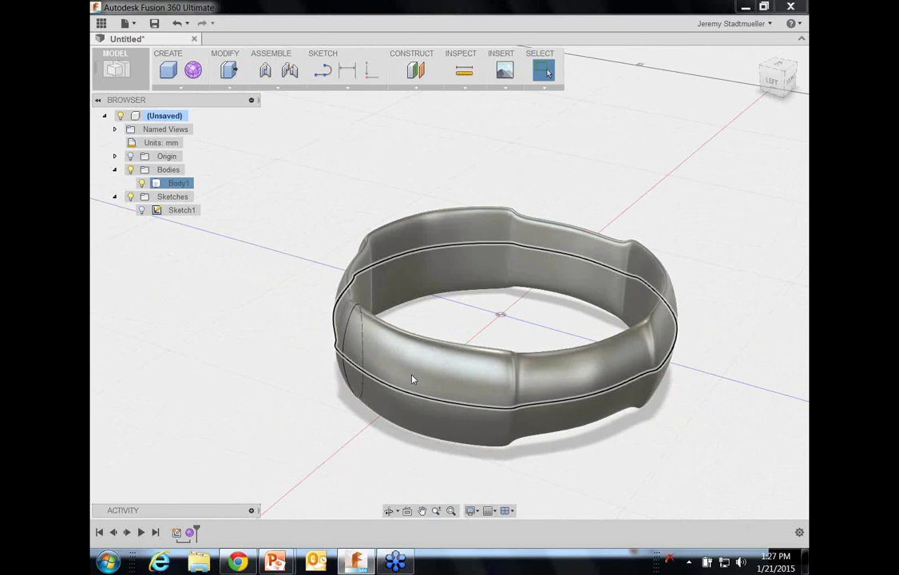
pyautogui.keyDown('shift'); pyautogui.moveTo(411, 375); pyautogui.dragTo(361, 311, button='middle'); pyautogui.keyUp('shift')
pyautogui.keyDown('shift'); pyautogui.moveTo(421, 293); pyautogui.dragTo(506, 223, button='middle'); pyautogui.keyUp('shift')
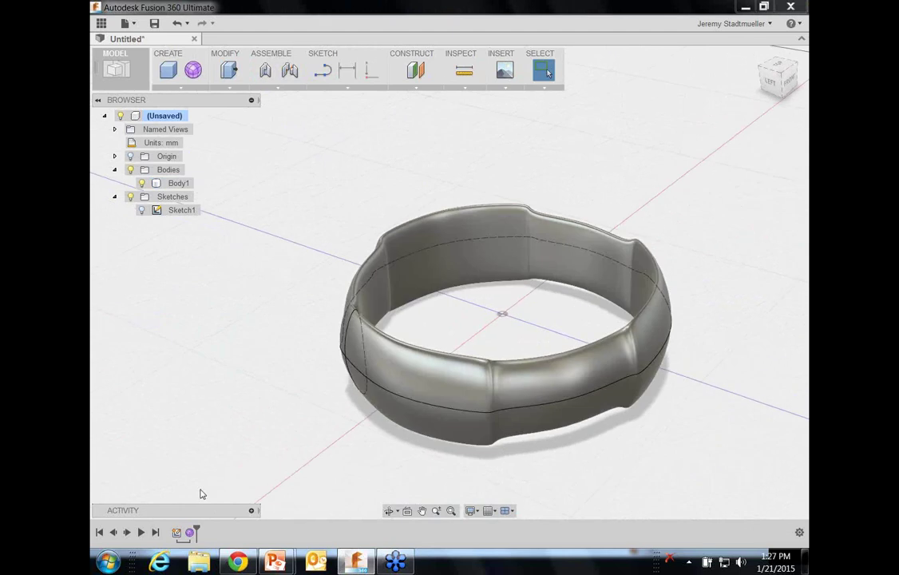
# Step: Reopen the form from the timeline and convert Body1 back into a grey solid ring
pyautogui.rightClick(189, 531)
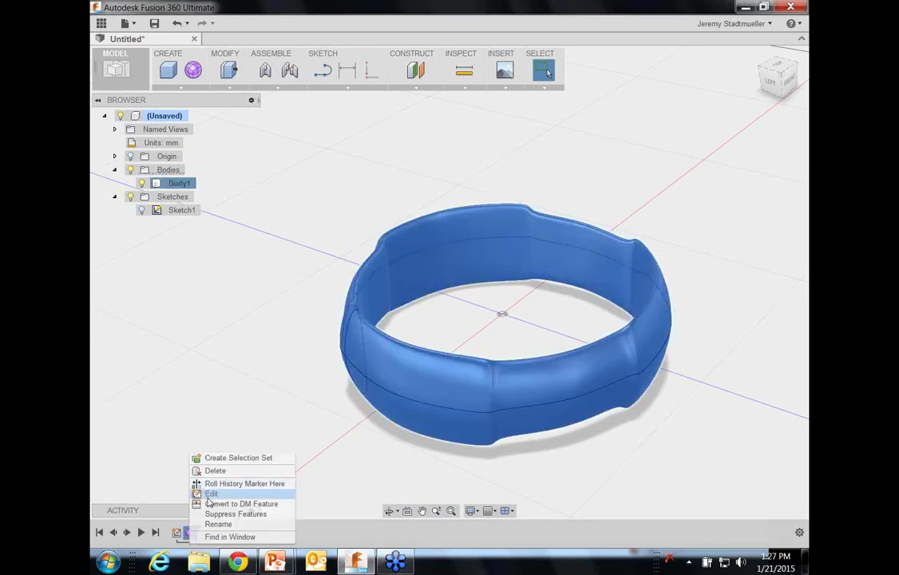
pyautogui.click(209, 494)
pyautogui.click(521, 304)
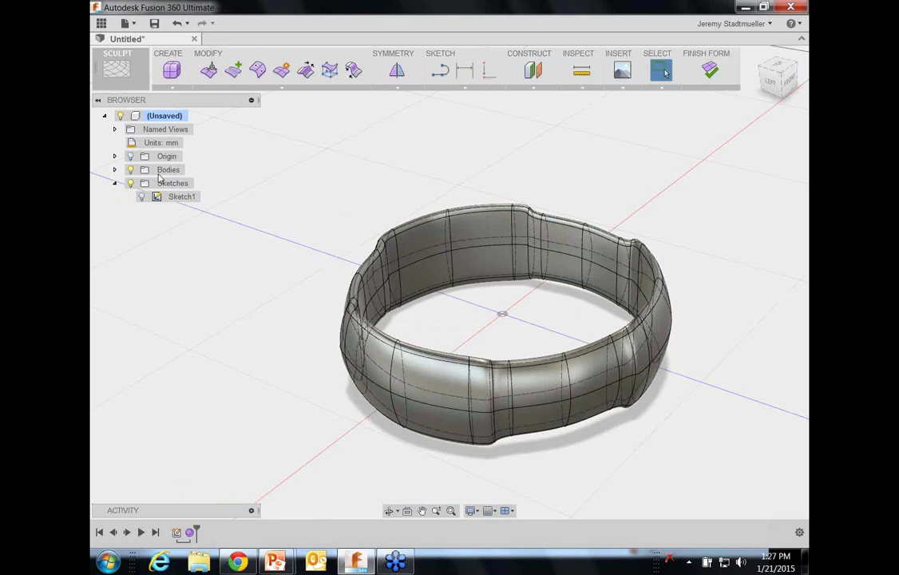
pyautogui.click(115, 170)
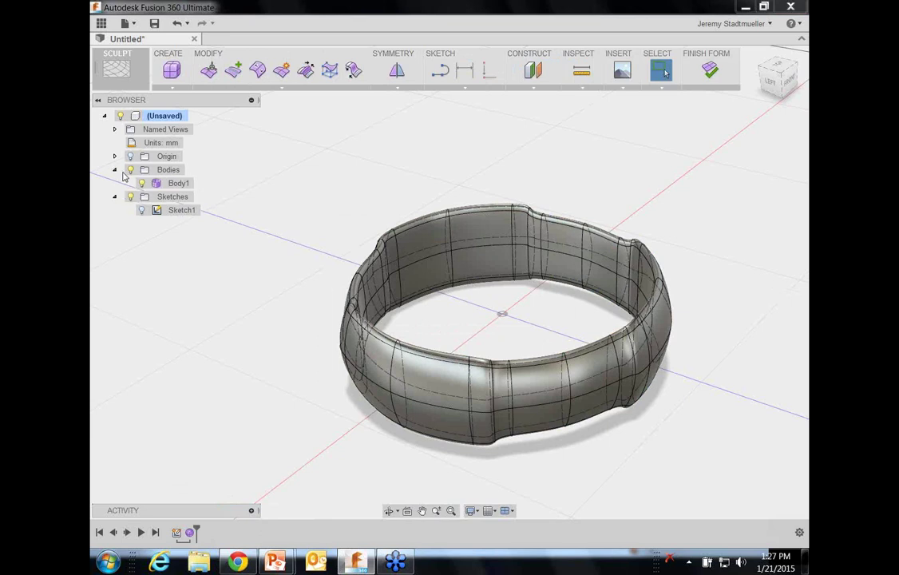
pyautogui.rightClick(161, 183)
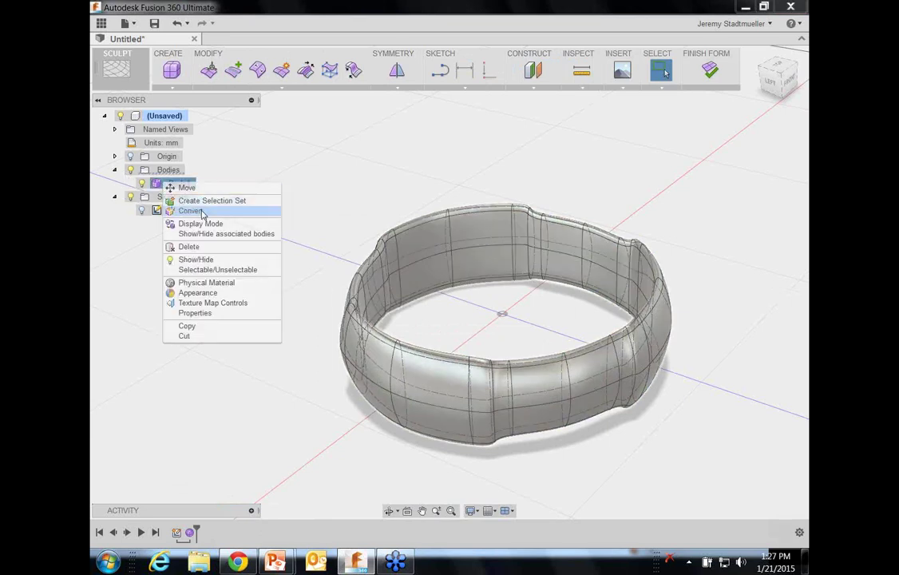
pyautogui.click(190, 211)
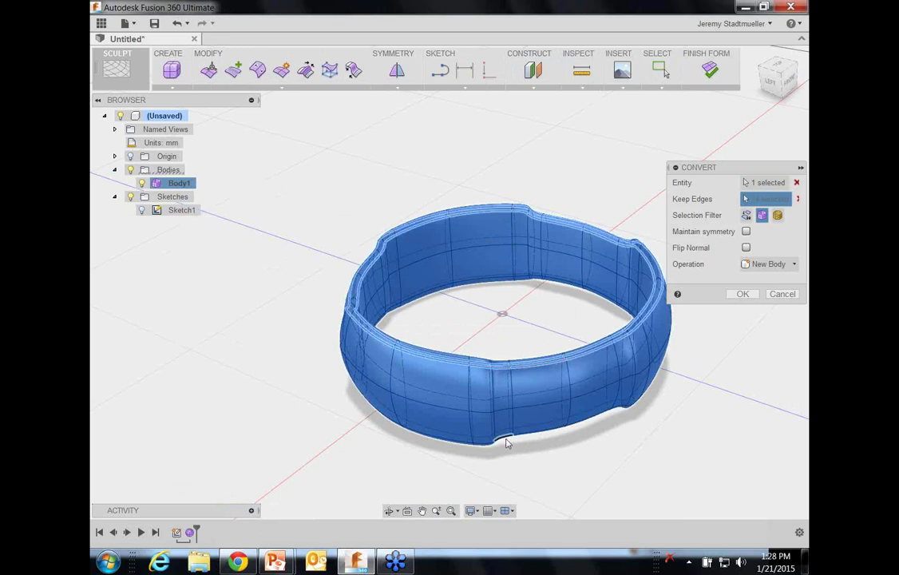
pyautogui.keyDown('shift'); pyautogui.moveTo(507, 444); pyautogui.dragTo(465, 318, button='middle'); pyautogui.keyUp('shift')
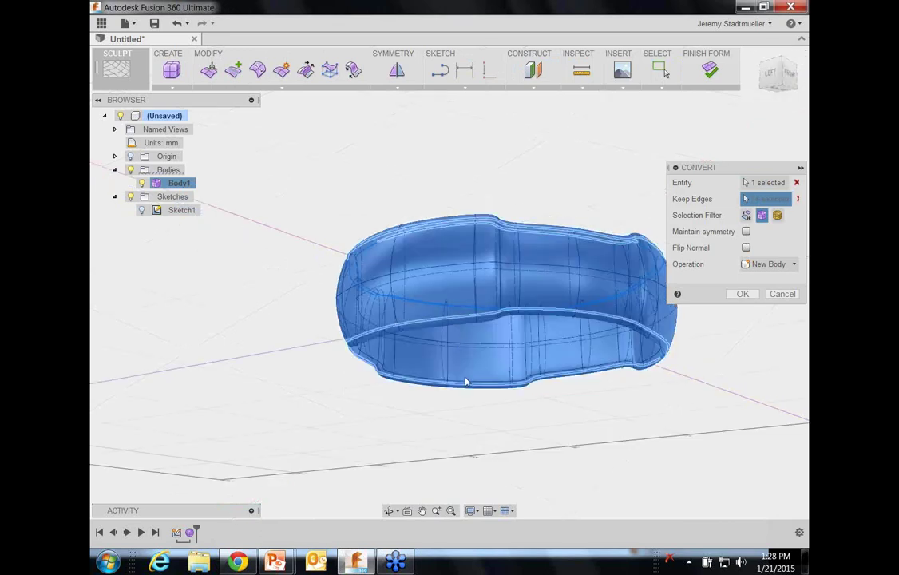
pyautogui.click(742, 294)
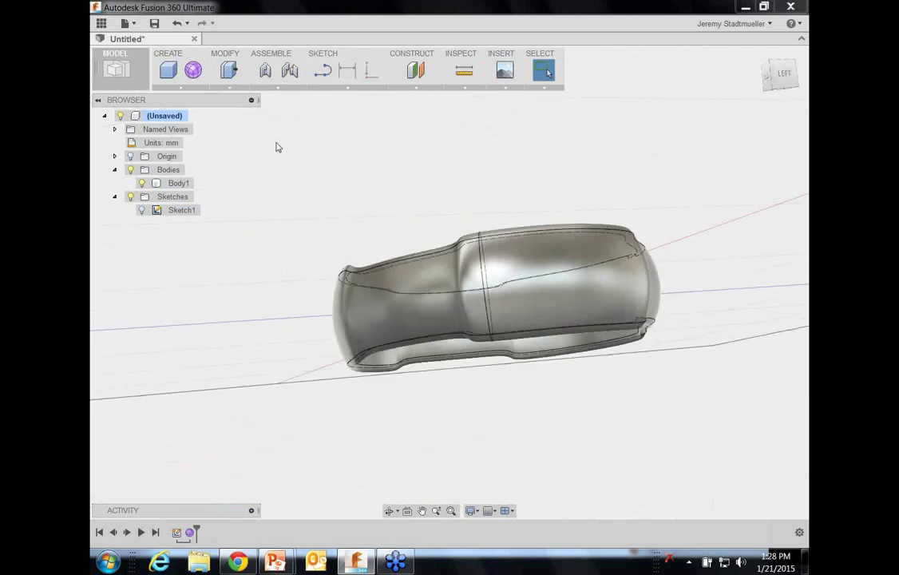
# Step: Save the design as 'NovEdge Fitness Band' in the NovEdge Webinar project
pyautogui.click(154, 23)
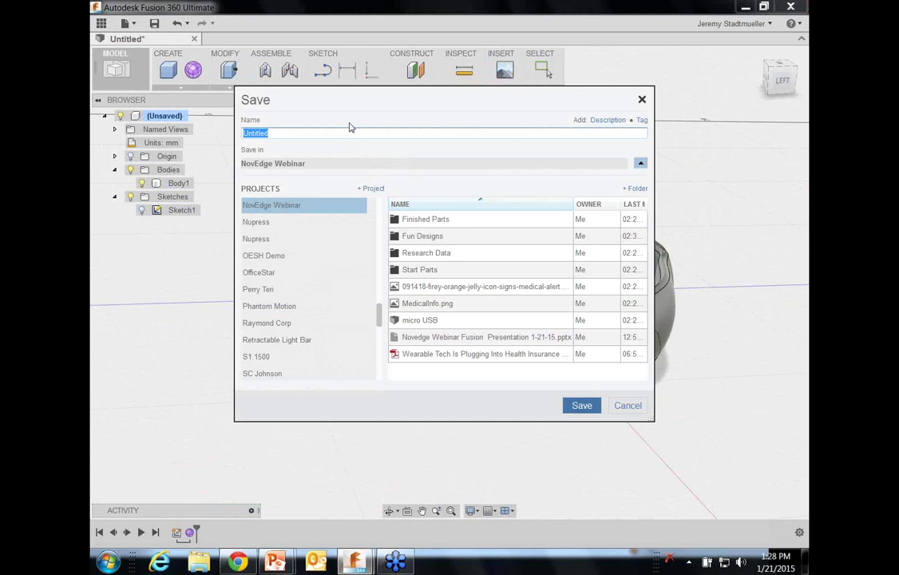
pyautogui.write('NovEdge Fitness Band')
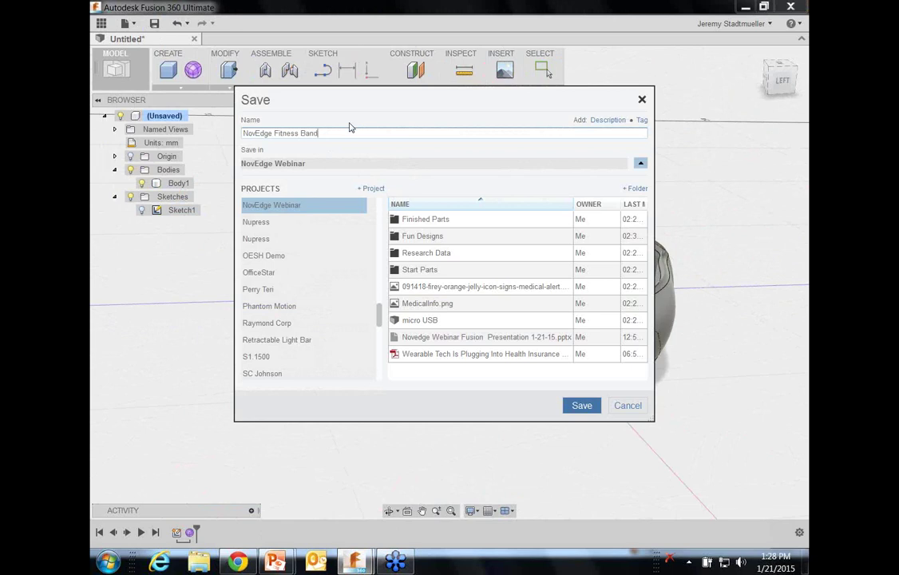
pyautogui.click(579, 404)
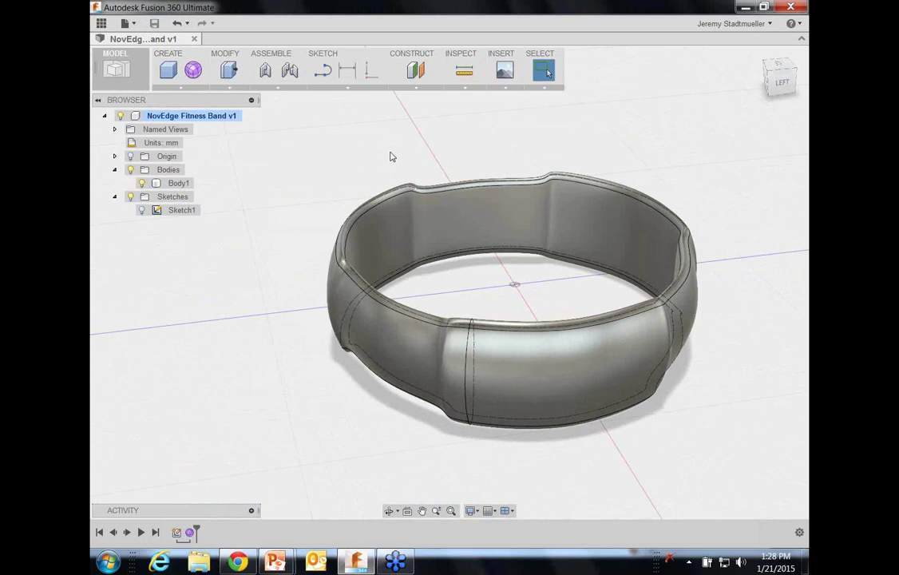
# Step: Open the Appearance library and expand the Paint, Plastic and Opaque plastic categories
pyautogui.scroll(-2, 391, 156)
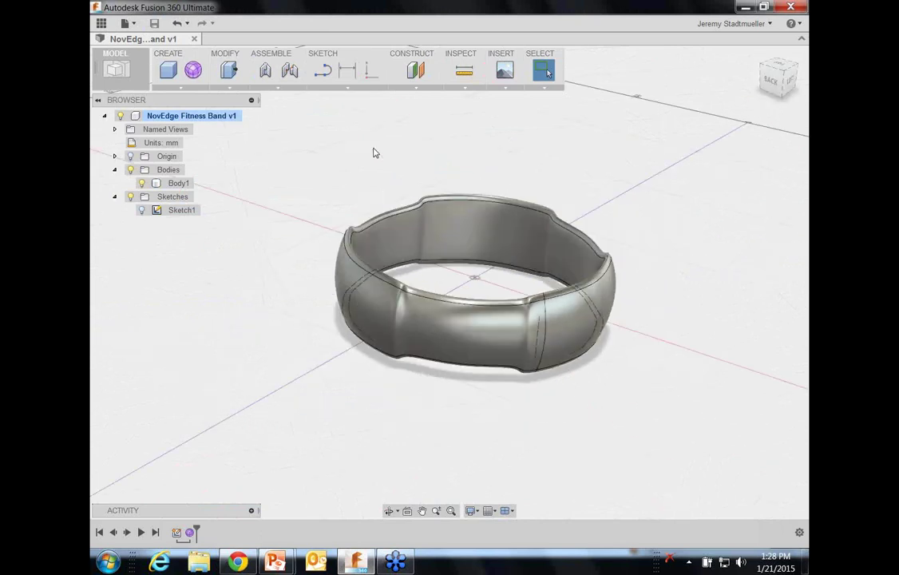
pyautogui.keyDown('shift'); pyautogui.moveTo(373, 150); pyautogui.dragTo(313, 161, button='middle'); pyautogui.keyUp('shift')
pyautogui.rightClick(313, 161)
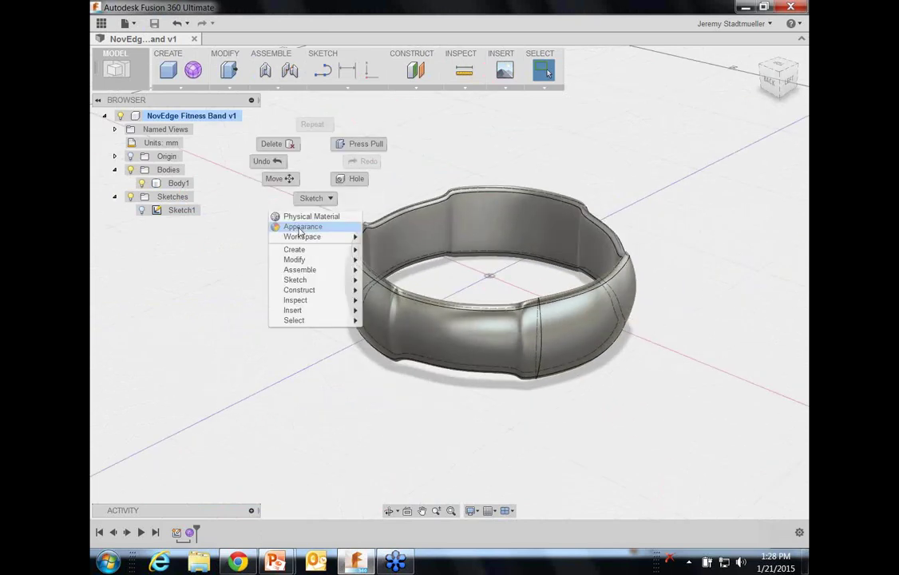
pyautogui.click(302, 226)
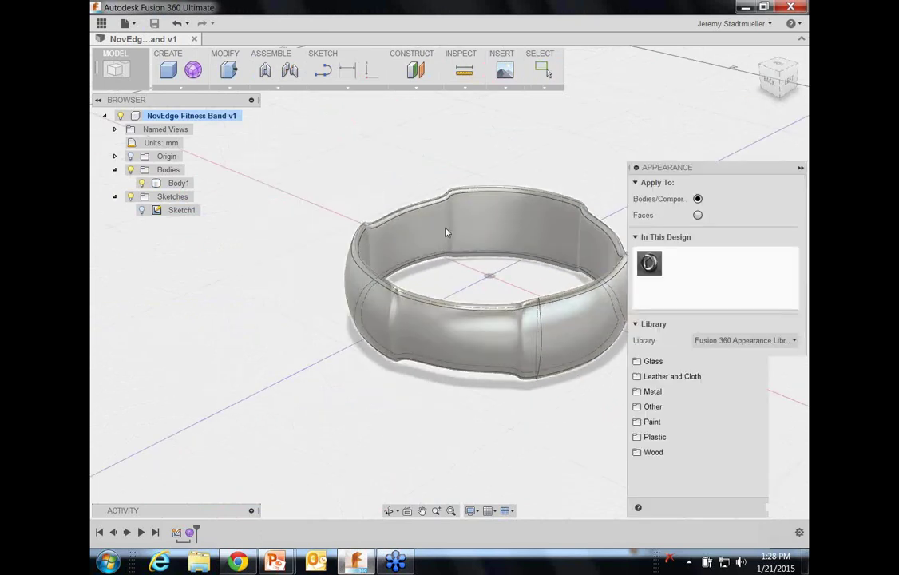
pyautogui.click(654, 423)
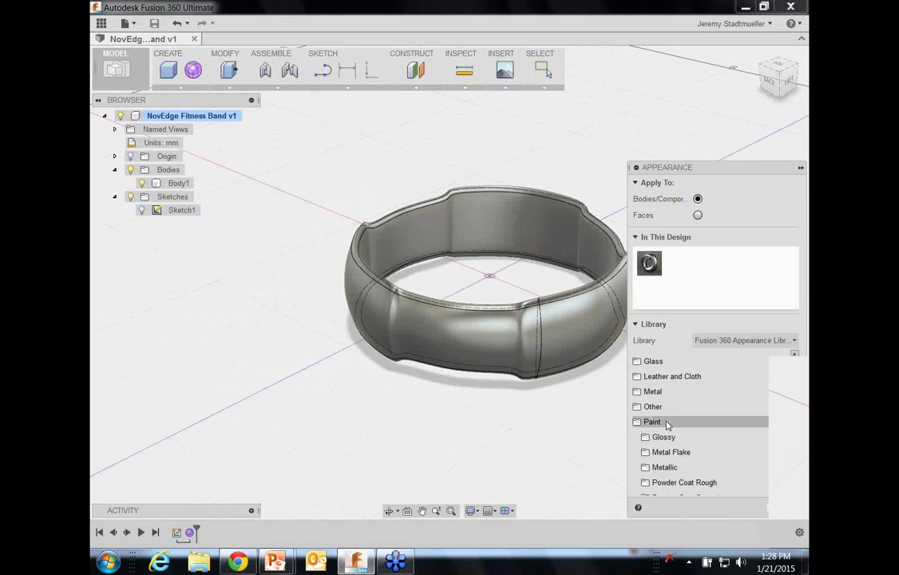
pyautogui.scroll(-2, 668, 431)
pyautogui.click(653, 473)
pyautogui.scroll(-2, 655, 467)
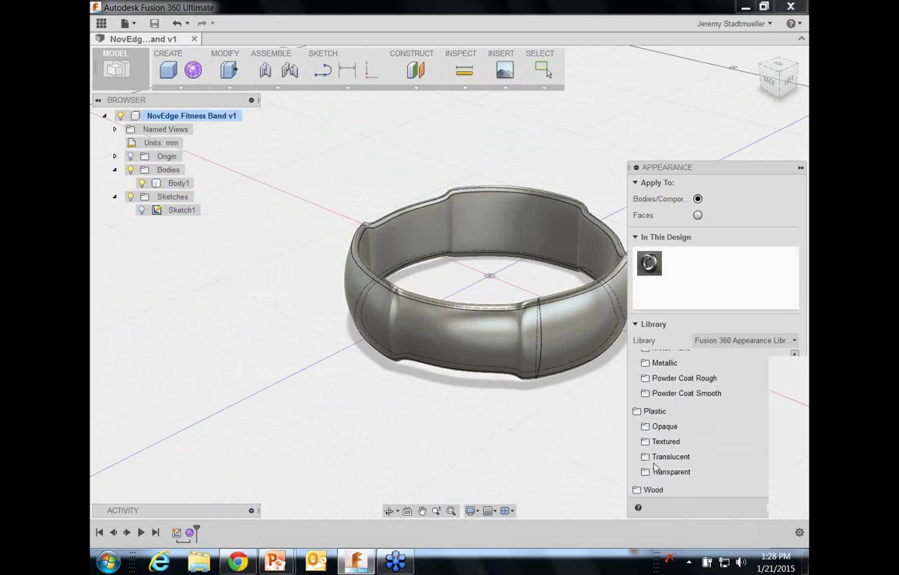
pyautogui.click(655, 426)
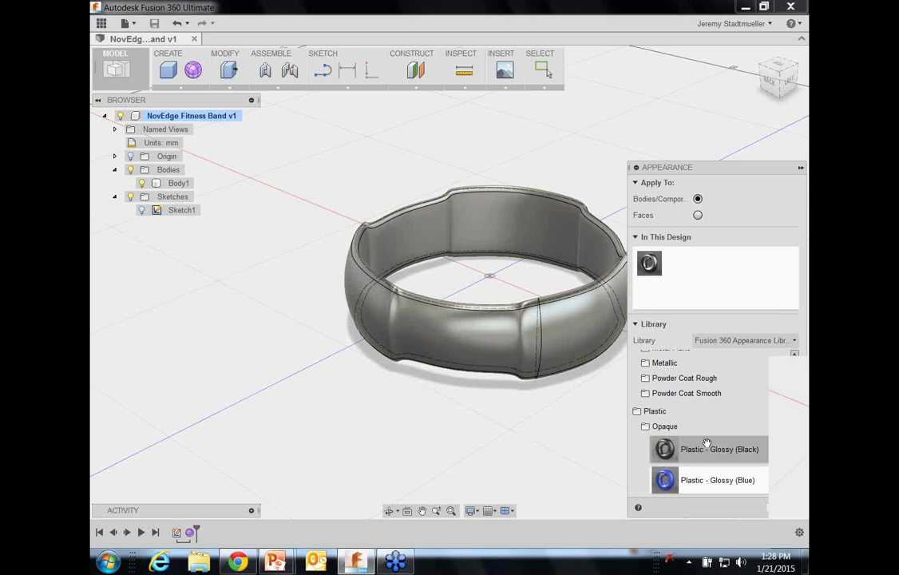
# Step: Apply Plastic - Glossy (Black) to the band faces and Glossy (Red) to the rim faces
pyautogui.click(697, 215)
pyautogui.moveTo(713, 448); pyautogui.dragTo(571, 337)
pyautogui.moveTo(713, 449); pyautogui.dragTo(570, 247)
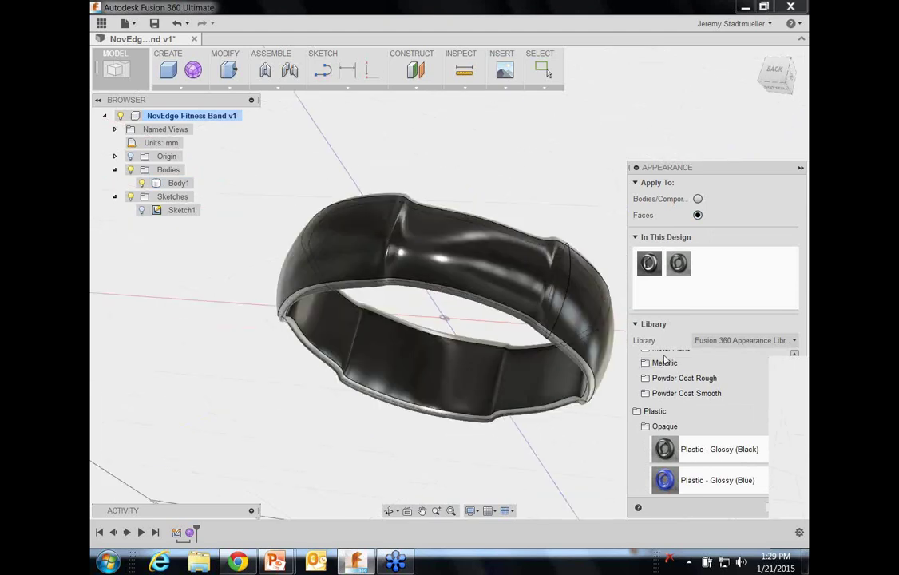
pyautogui.scroll(-3, 695, 423)
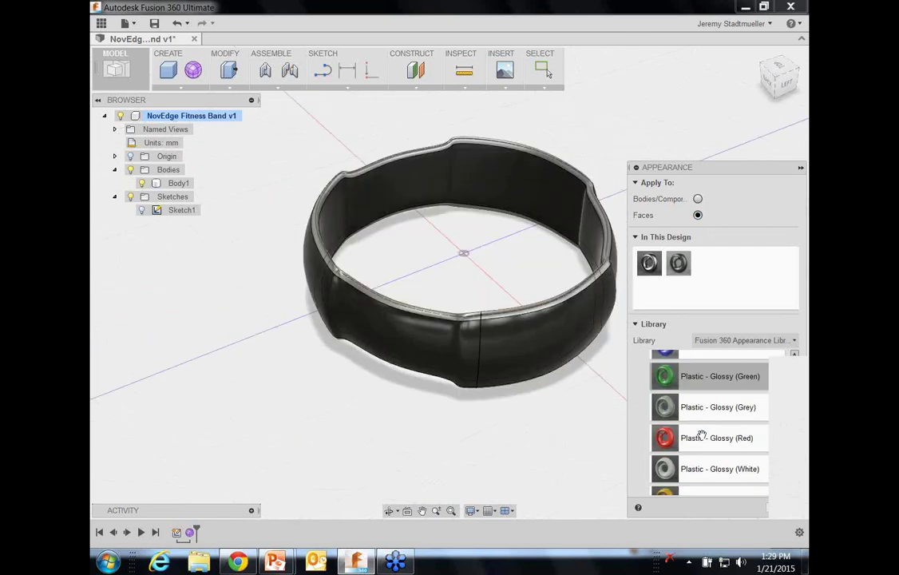
pyautogui.moveTo(705, 439); pyautogui.dragTo(578, 290)
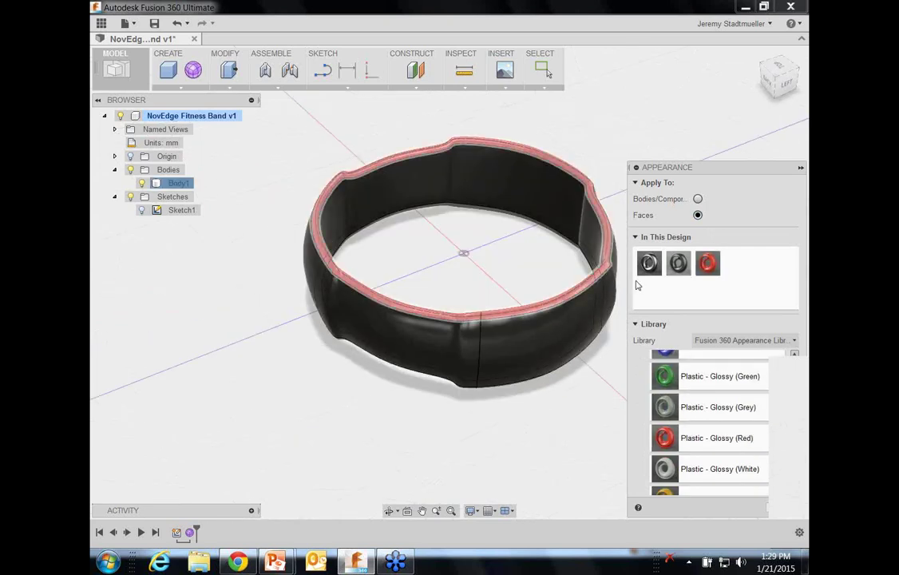
pyautogui.moveTo(713, 261); pyautogui.dragTo(586, 322)
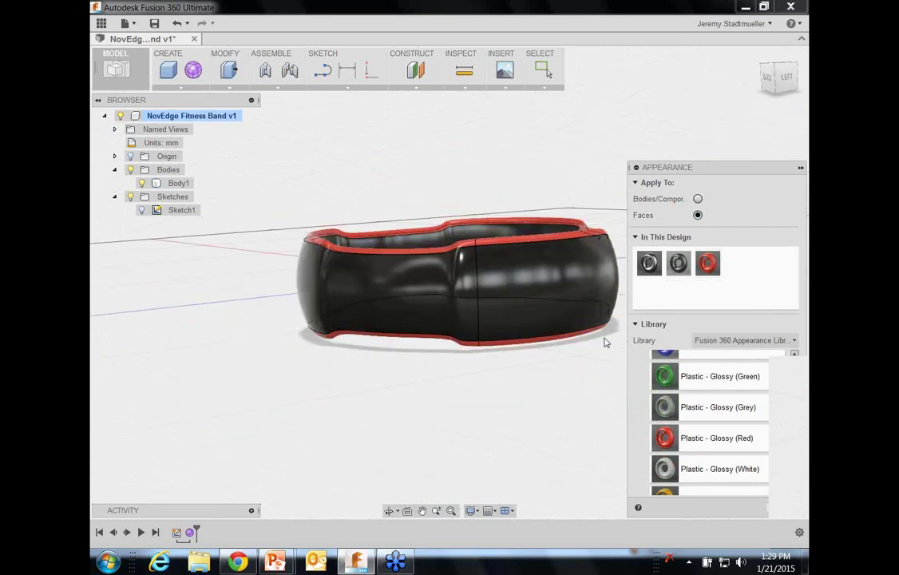
# Step: Change the red rim appearance to a custom orange (RGB 219, 97, 3)
pyautogui.doubleClick(708, 263)
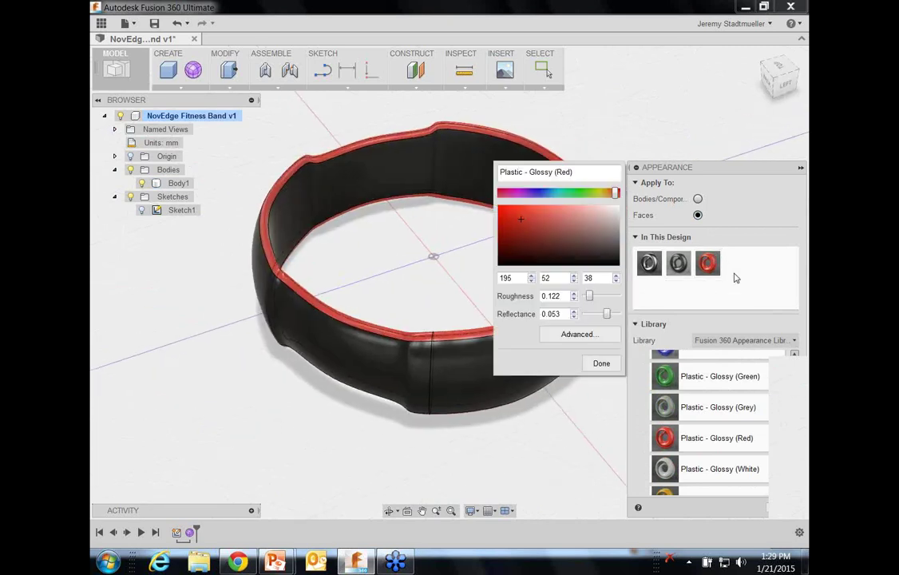
pyautogui.moveTo(614, 192); pyautogui.dragTo(608, 194)
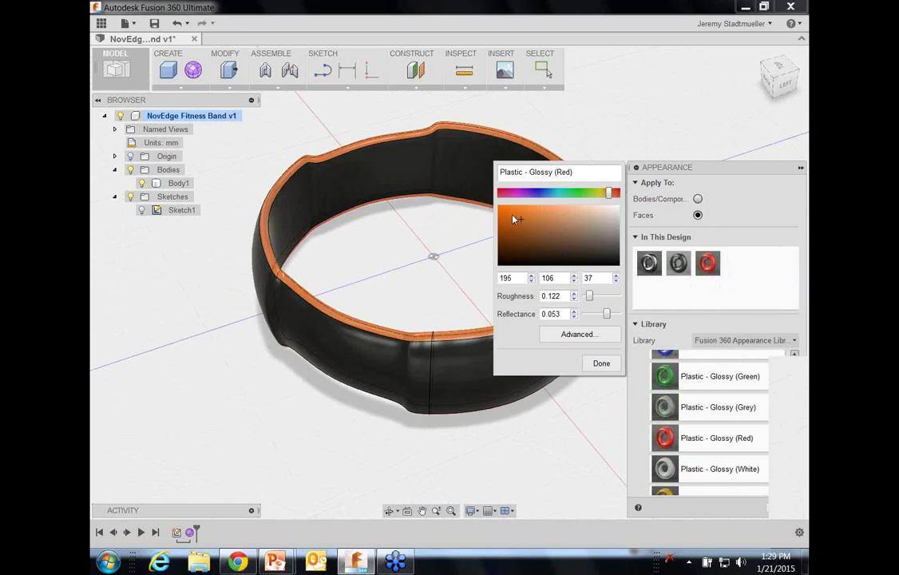
pyautogui.moveTo(514, 216)
pyautogui.mouseDown()
pyautogui.moveTo(523, 212)
pyautogui.moveTo(531, 231)
pyautogui.moveTo(509, 218)
pyautogui.moveTo(513, 209)
pyautogui.moveTo(519, 229)
pyautogui.moveTo(500, 212)
pyautogui.mouseUp()
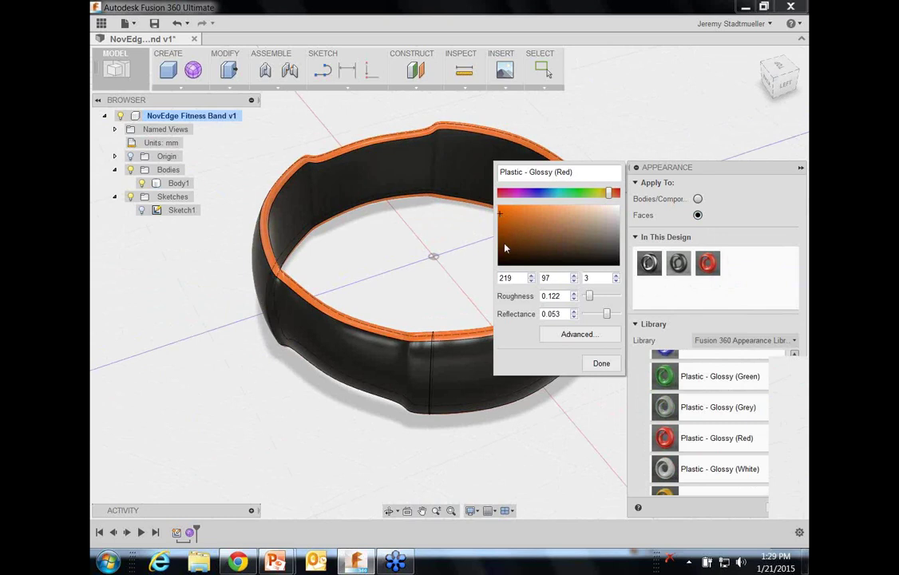
pyautogui.click(601, 365)
pyautogui.click(780, 506)
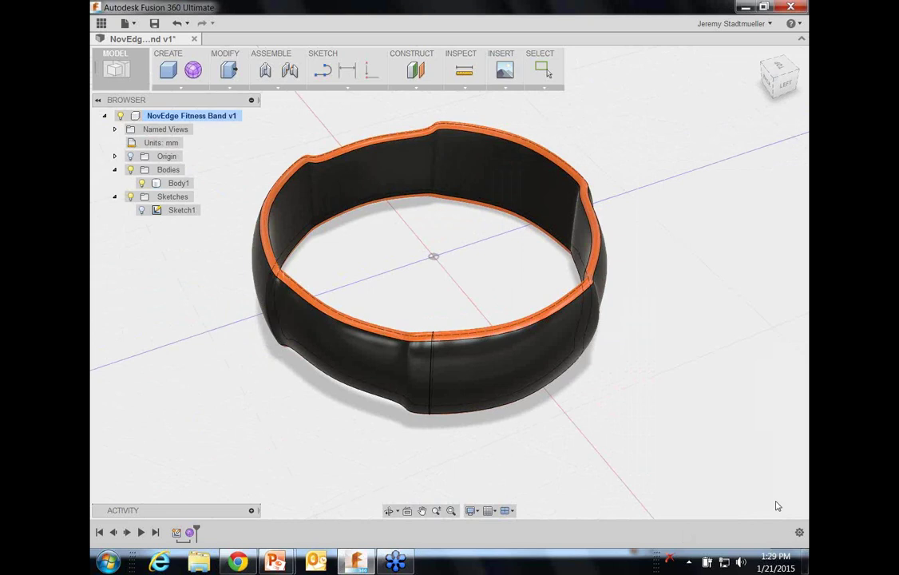
# Step: Save a new version of the design with the description 'Added Appearance'
pyautogui.keyDown('shift'); pyautogui.moveTo(724, 469); pyautogui.dragTo(134, 131, button='middle'); pyautogui.keyUp('shift')
pyautogui.click(154, 23)
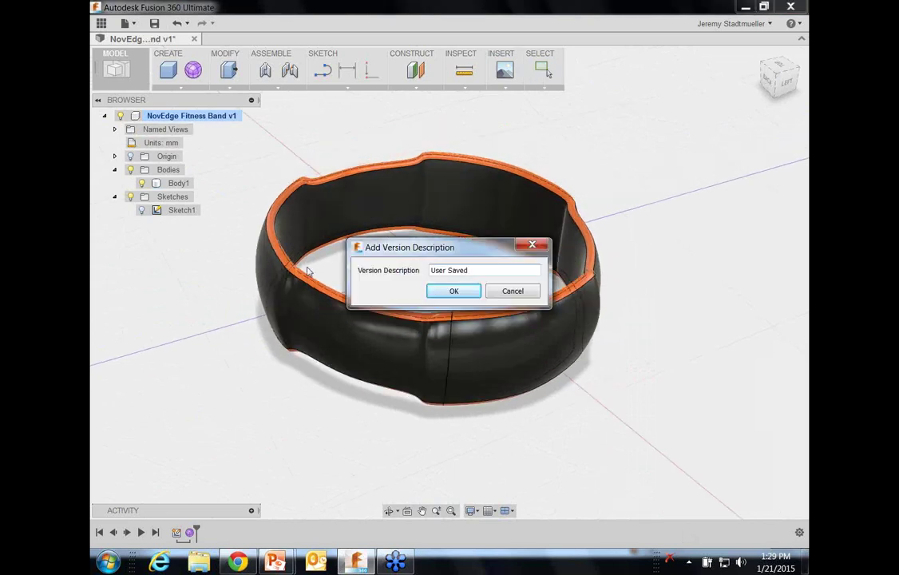
pyautogui.write('Added Appearance')
pyautogui.press('Return')
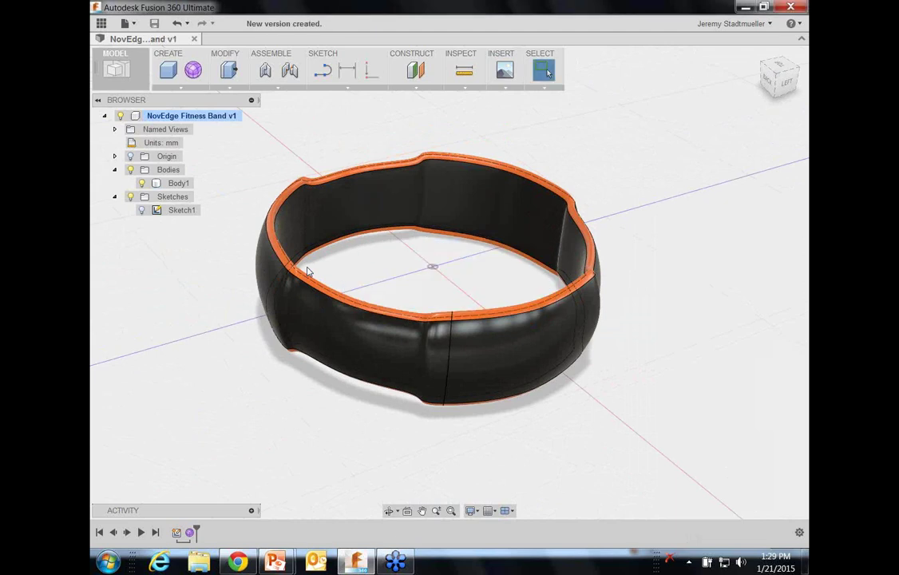
pyautogui.keyDown('shift'); pyautogui.moveTo(308, 272); pyautogui.dragTo(481, 217, button='middle'); pyautogui.keyUp('shift')
pyautogui.keyDown('shift'); pyautogui.moveTo(363, 235); pyautogui.dragTo(341, 189, button='middle'); pyautogui.keyUp('shift')
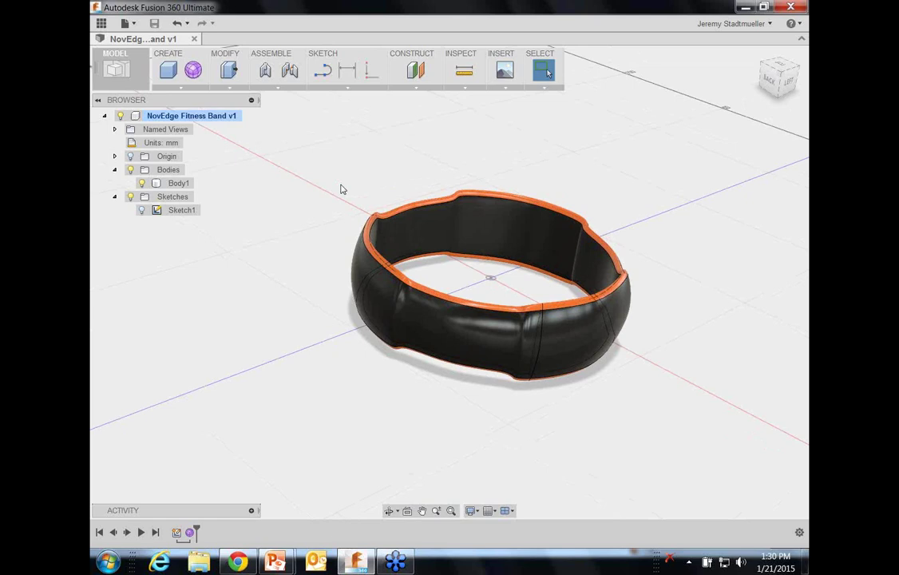
# Step: Start a new sketch on the XY origin plane
pyautogui.keyDown('shift'); pyautogui.moveTo(341, 189); pyautogui.dragTo(334, 164, button='middle'); pyautogui.keyUp('shift')
pyautogui.click(324, 75)
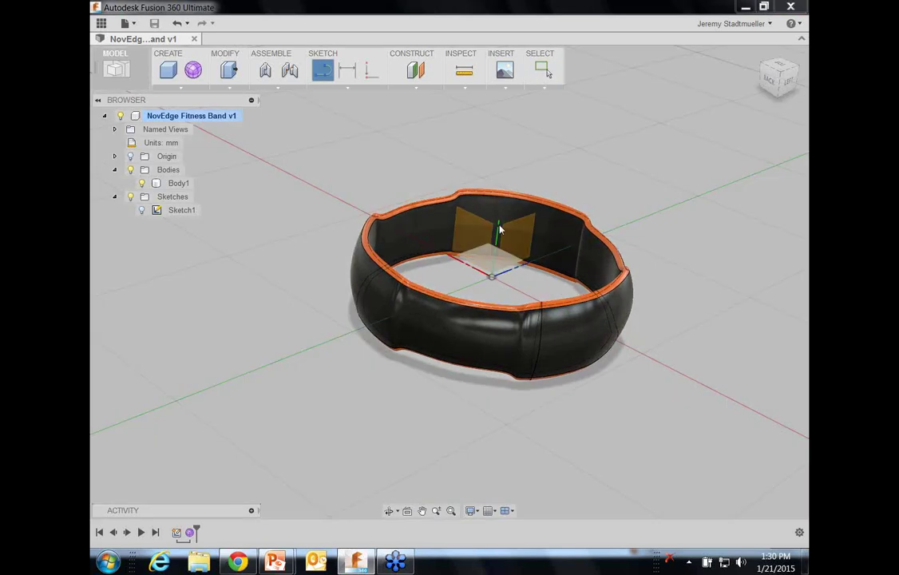
pyautogui.click(498, 231)
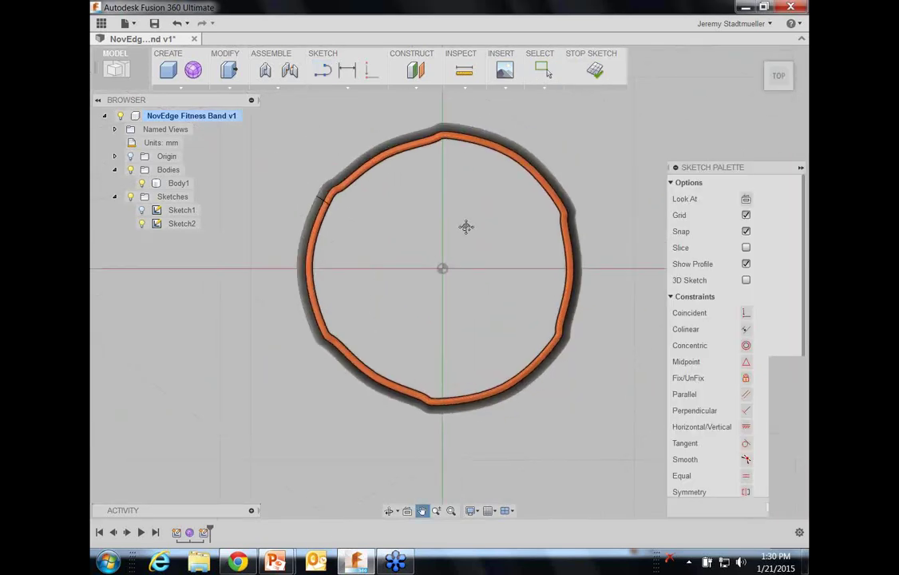
# Step: Draw an 85 × 85 mm center rectangle at the sketch origin
pyautogui.click(347, 87)
pyautogui.moveTo(351, 131)
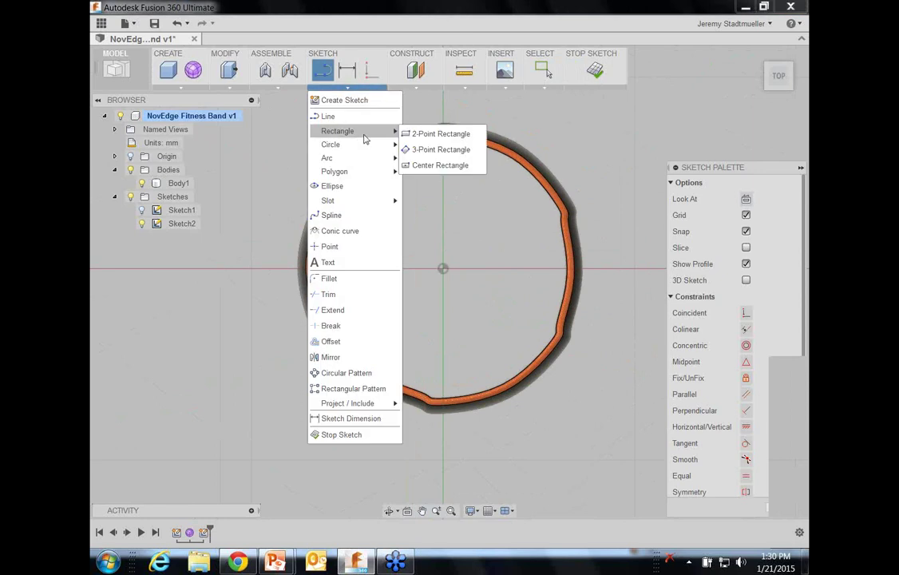
pyautogui.click(423, 164)
pyautogui.click(443, 269)
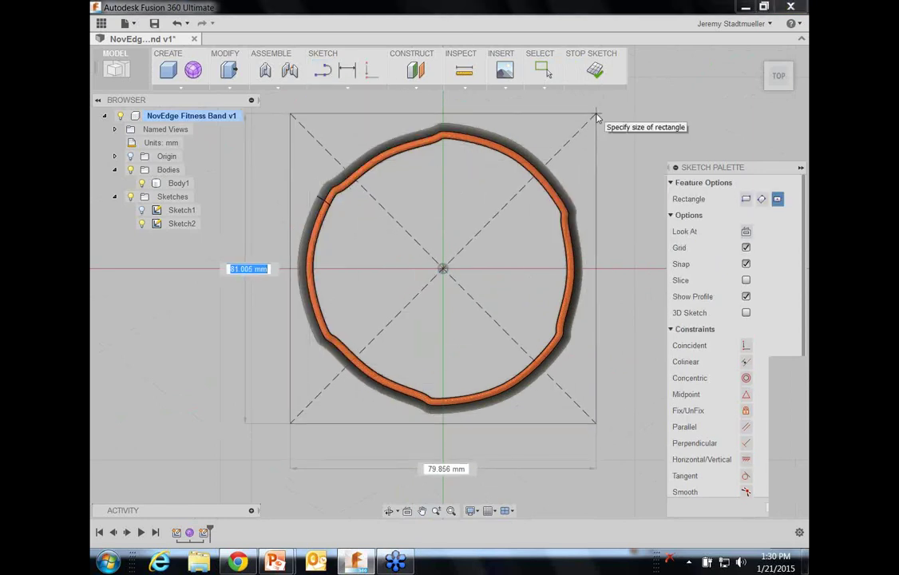
pyautogui.write('85')
pyautogui.press('Tab')
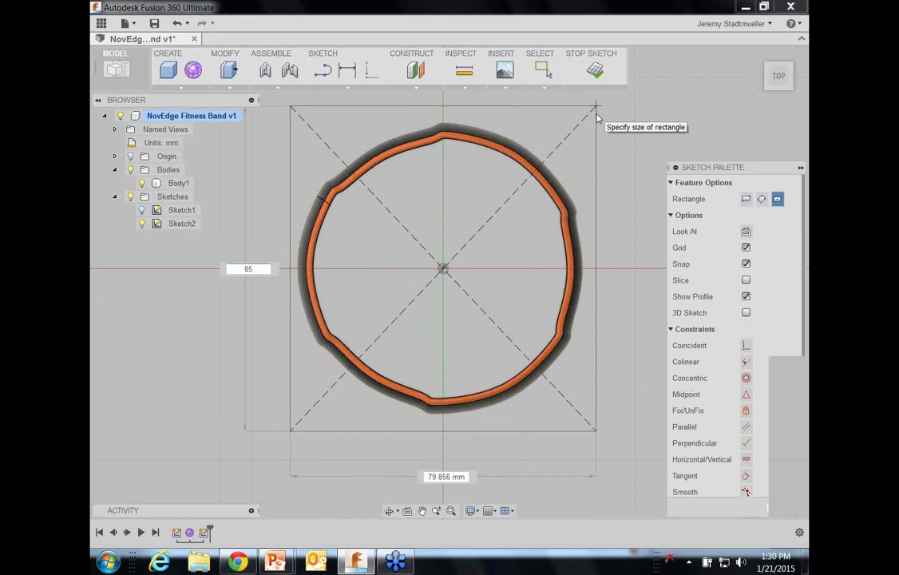
pyautogui.press('Tab')
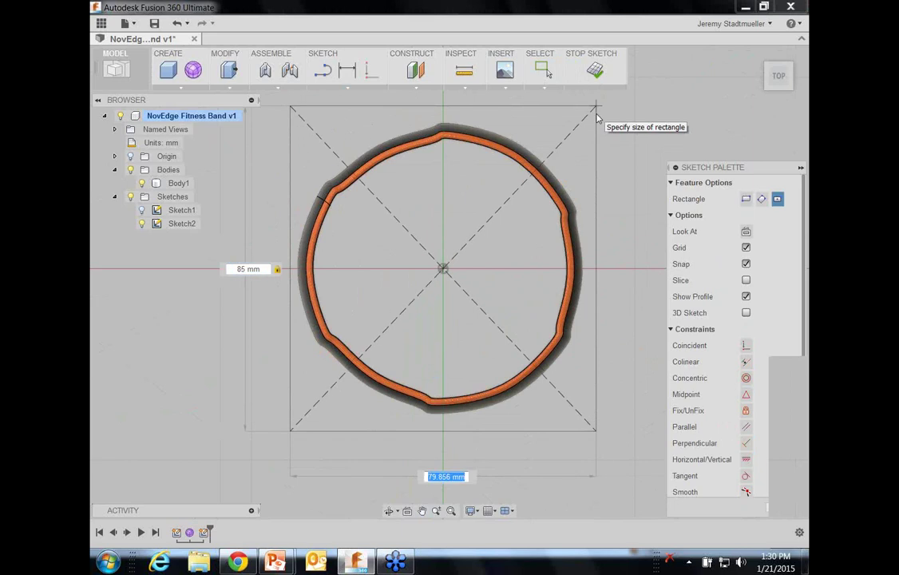
pyautogui.write('85')
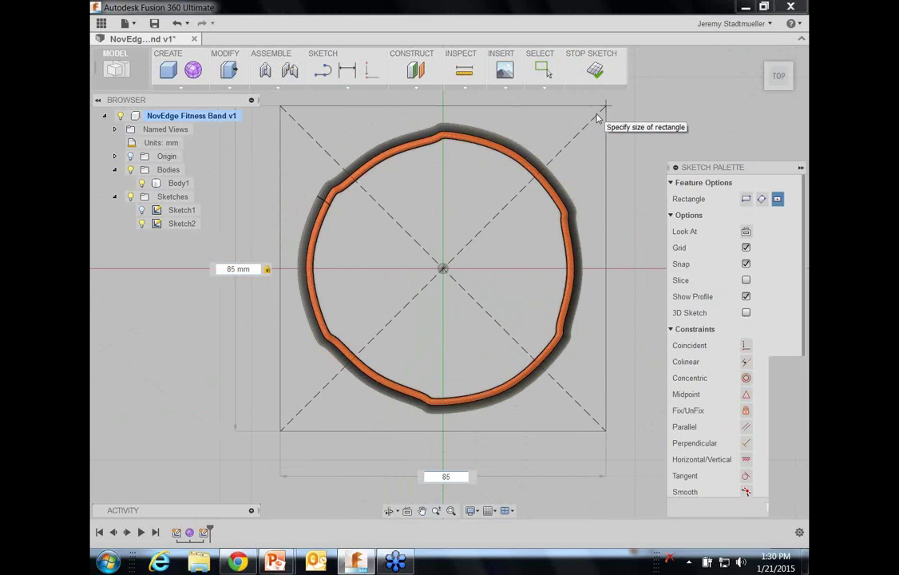
pyautogui.press('Tab')
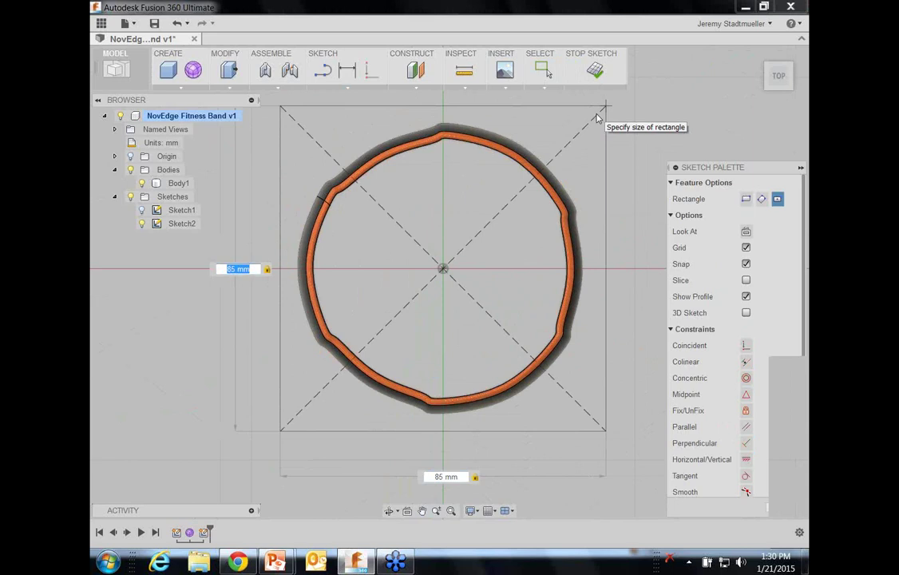
pyautogui.press('Return')
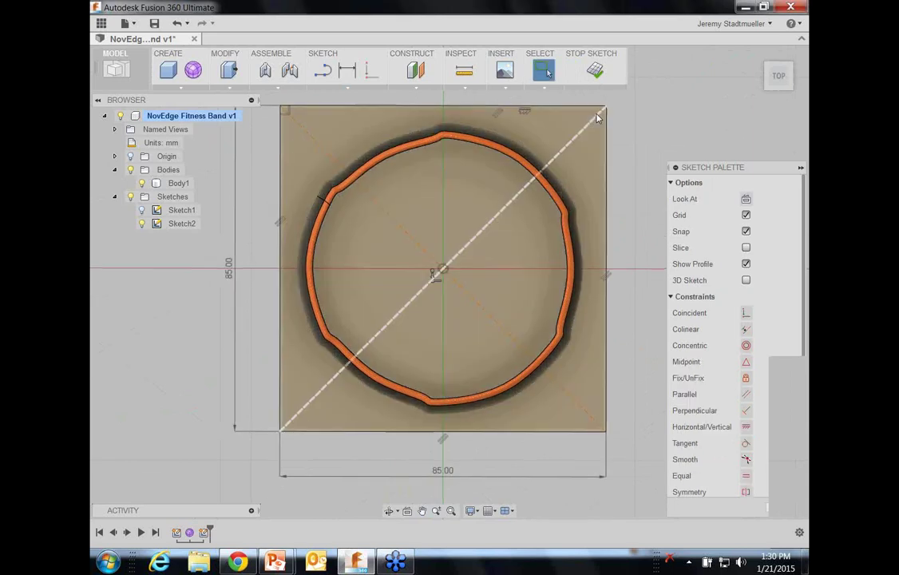
# Step: Return to the home view and zoom out over the band and the square sketch
pyautogui.press('F6')
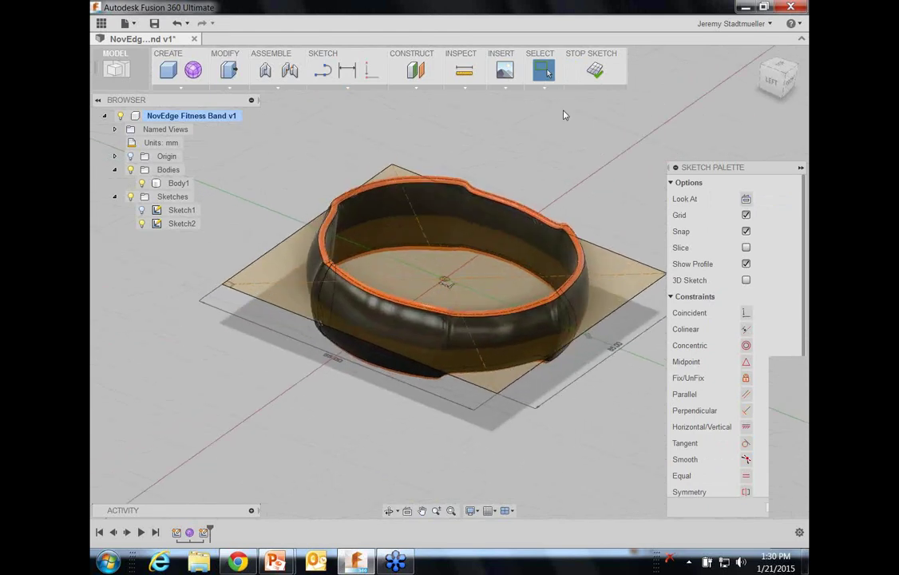
pyautogui.rightClick(180, 184)
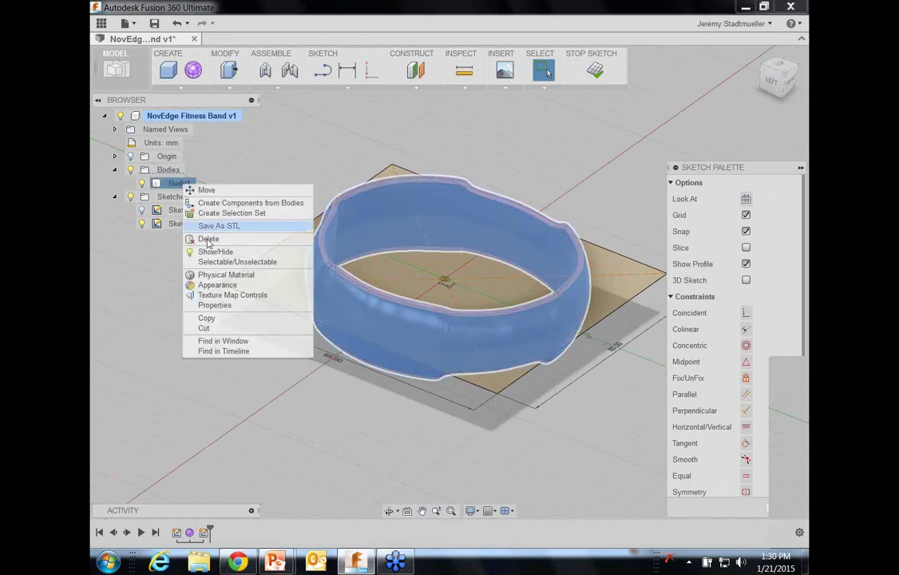
pyautogui.click(249, 161)
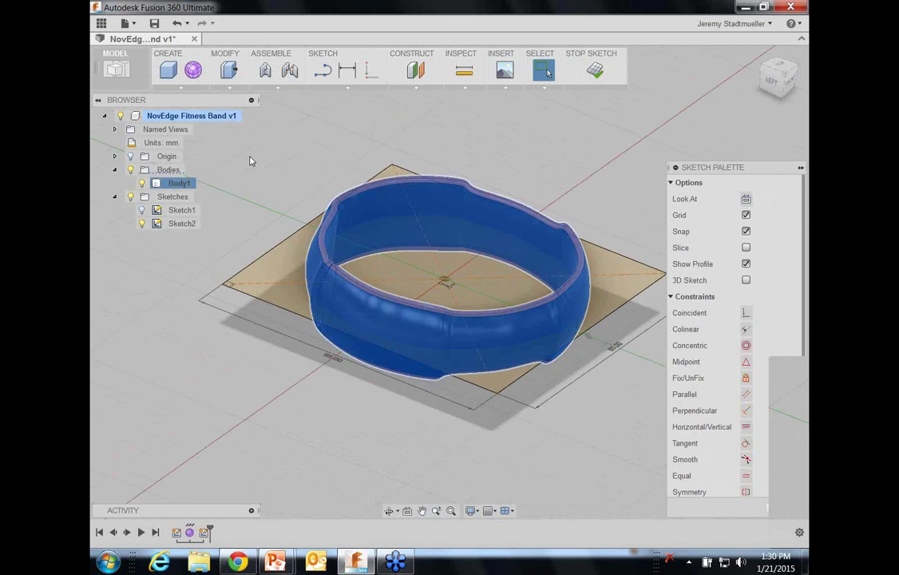
pyautogui.scroll(1, 239, 173)
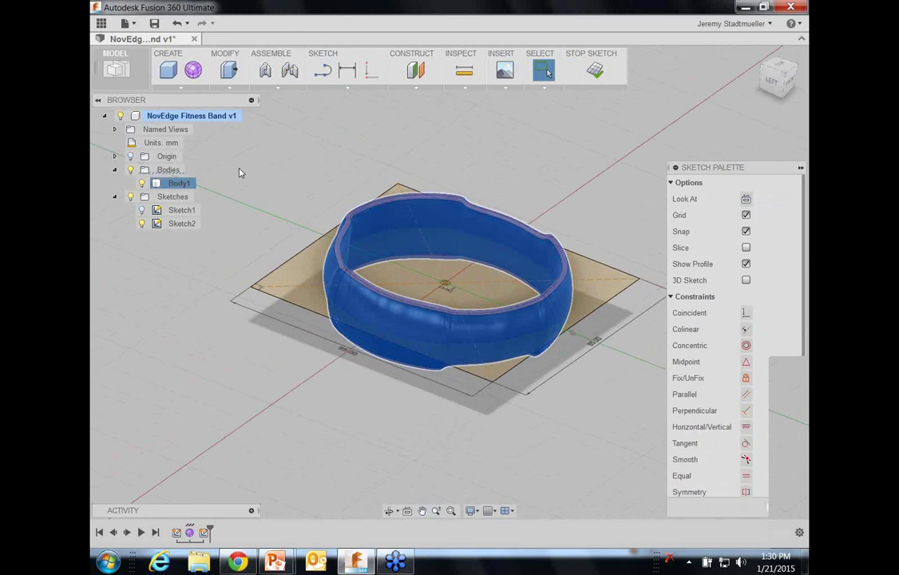
pyautogui.scroll(1, 239, 173)
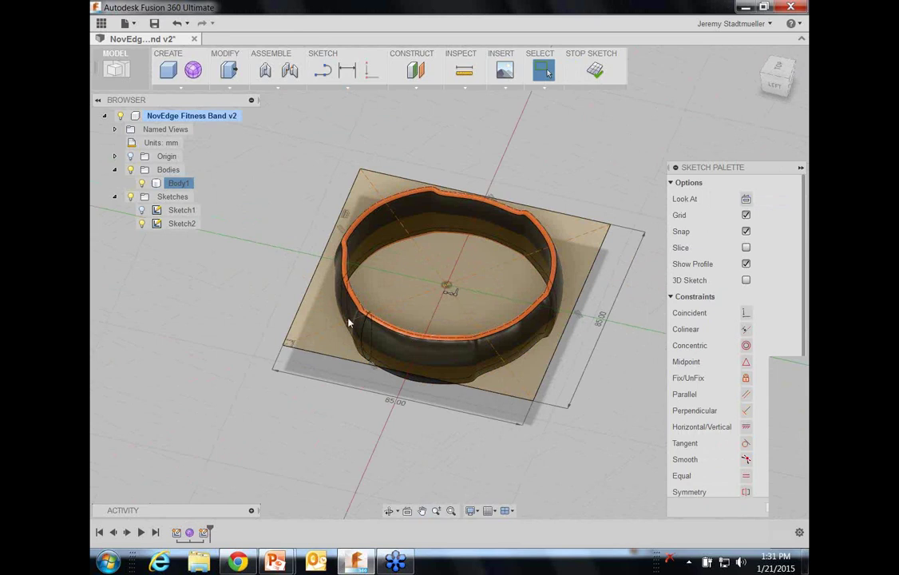
# Step: In a base feature, extrude the square -15 mm with a 15° taper as a new body
pyautogui.click(179, 88)
pyautogui.click(194, 399)
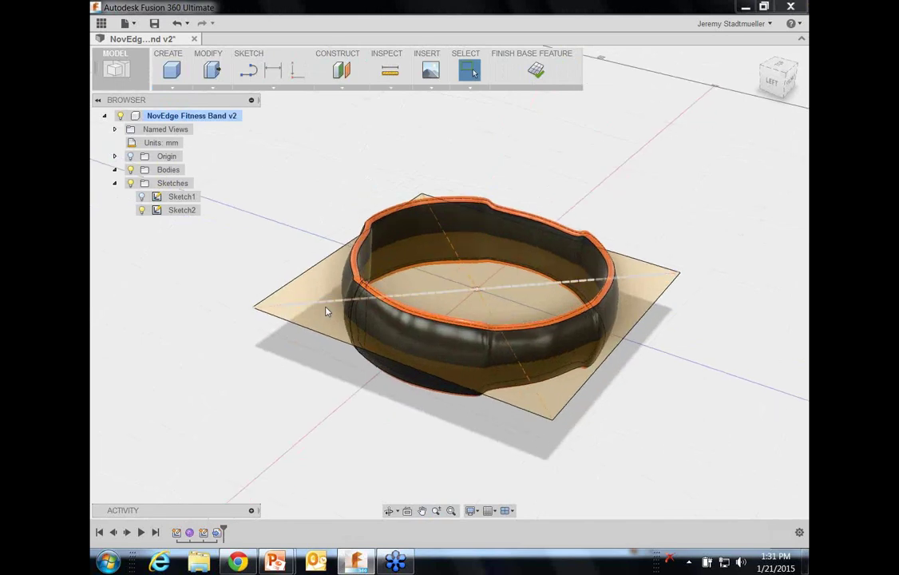
pyautogui.moveTo(327, 312)
pyautogui.keyDown('shift'); pyautogui.mouseDown(button='middle')
pyautogui.moveTo(311, 318)
pyautogui.moveTo(305, 293)
pyautogui.moveTo(315, 277)
pyautogui.moveTo(333, 281)
pyautogui.mouseUp(button='middle'); pyautogui.keyUp('shift')
pyautogui.rightClick(332, 278)
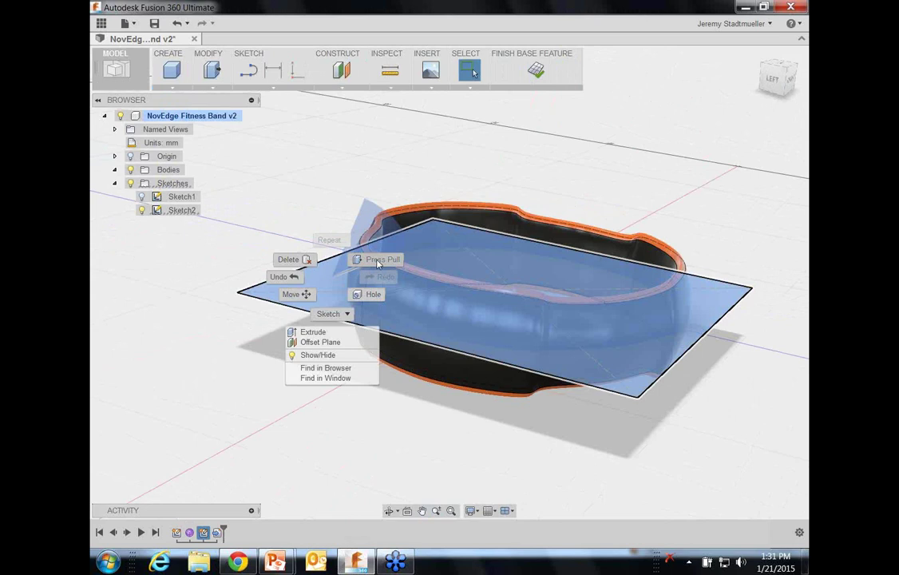
pyautogui.click(379, 260)
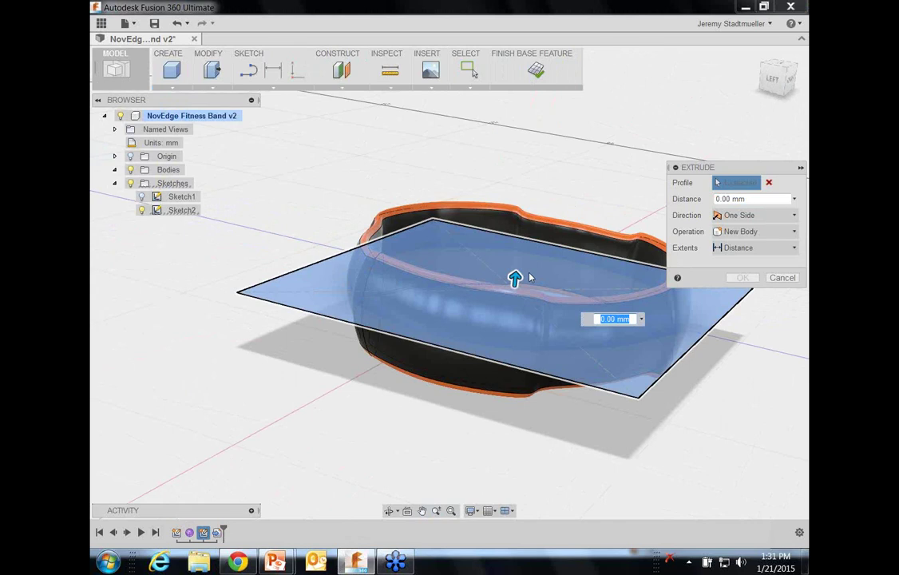
pyautogui.keyDown('shift'); pyautogui.moveTo(528, 277); pyautogui.dragTo(488, 273, button='middle'); pyautogui.keyUp('shift')
pyautogui.moveTo(488, 271); pyautogui.dragTo(485, 309)
pyautogui.write('-15')
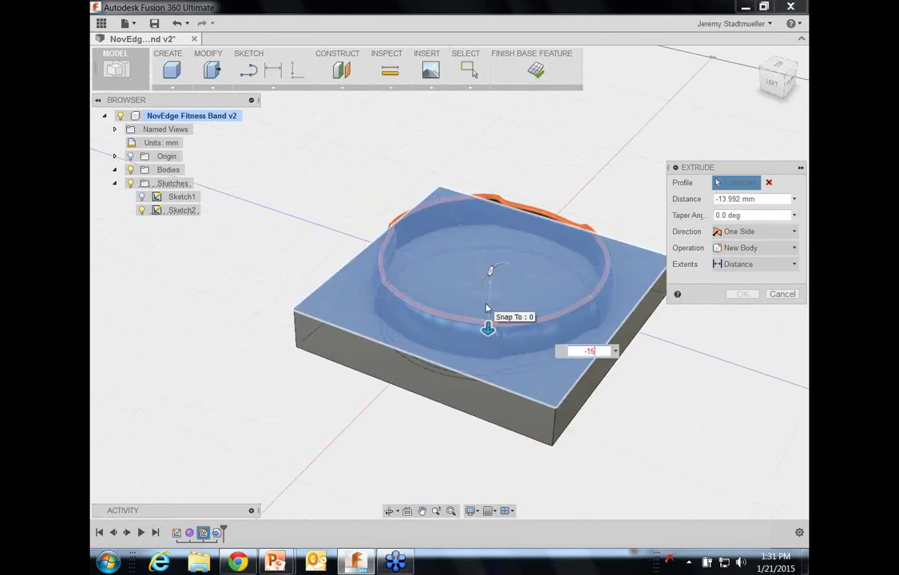
pyautogui.press('Tab')
pyautogui.moveTo(490, 272)
pyautogui.mouseDown()
pyautogui.moveTo(485, 277)
pyautogui.moveTo(499, 266)
pyautogui.mouseUp()
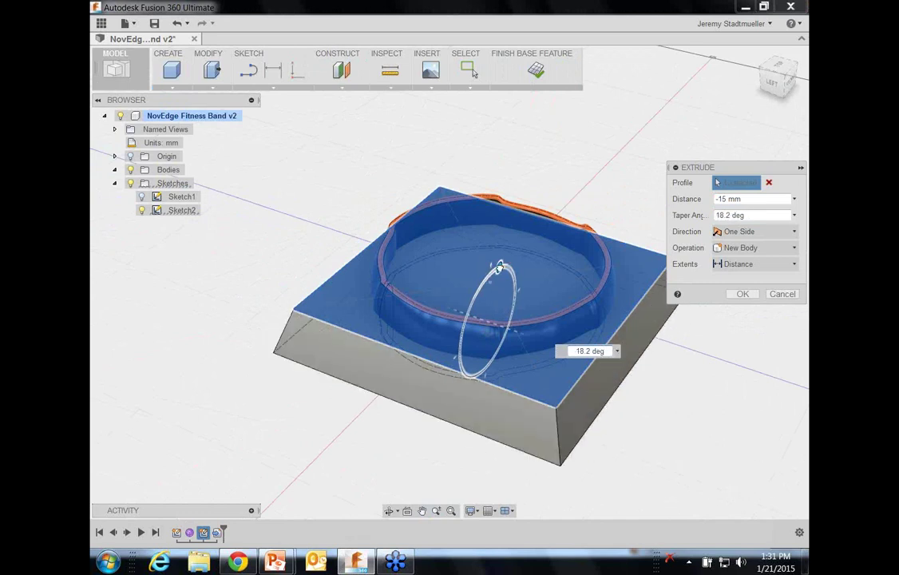
pyautogui.write('15')
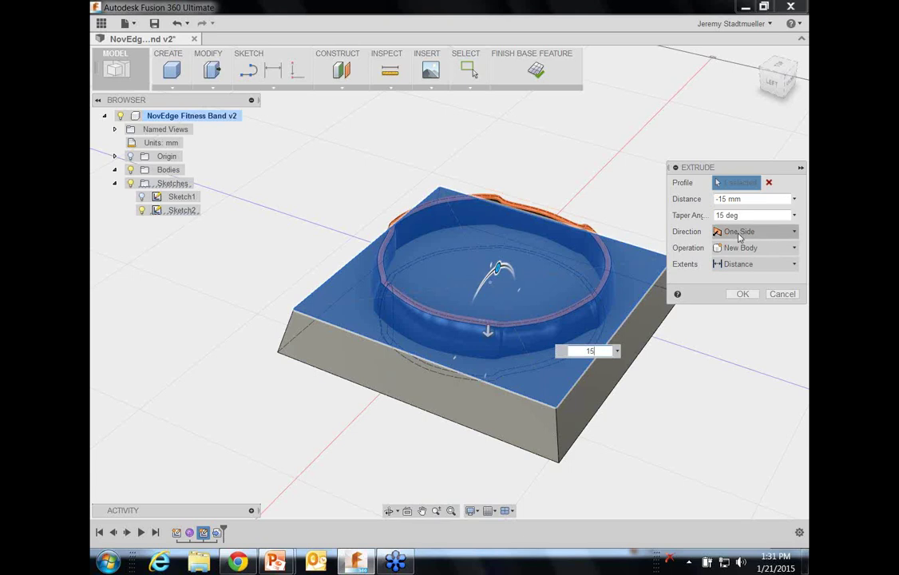
pyautogui.click(743, 294)
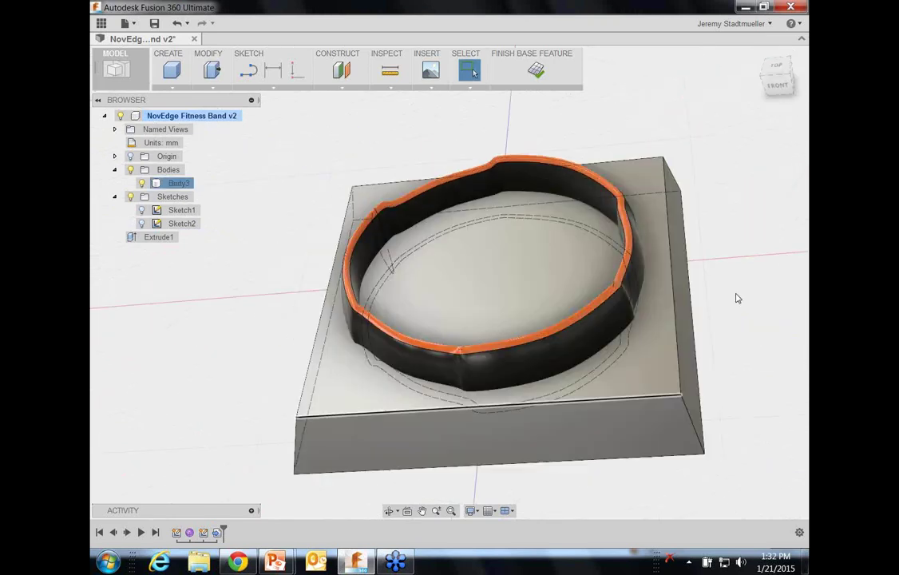
# Step: Start the Move command and select the block body Body3
pyautogui.rightClick(174, 183)
pyautogui.click(198, 188)
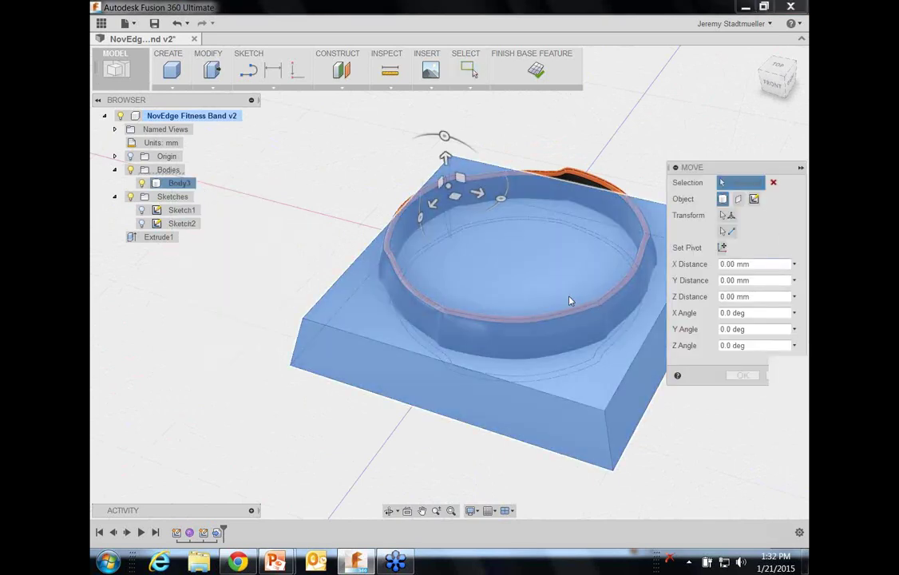
pyautogui.click(781, 374)
pyautogui.rightClick(478, 398)
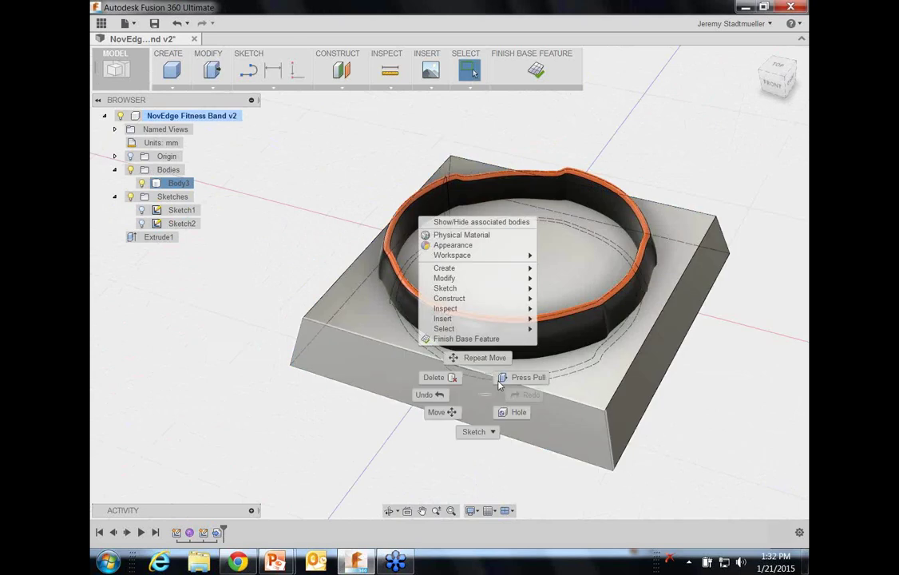
pyautogui.click(471, 357)
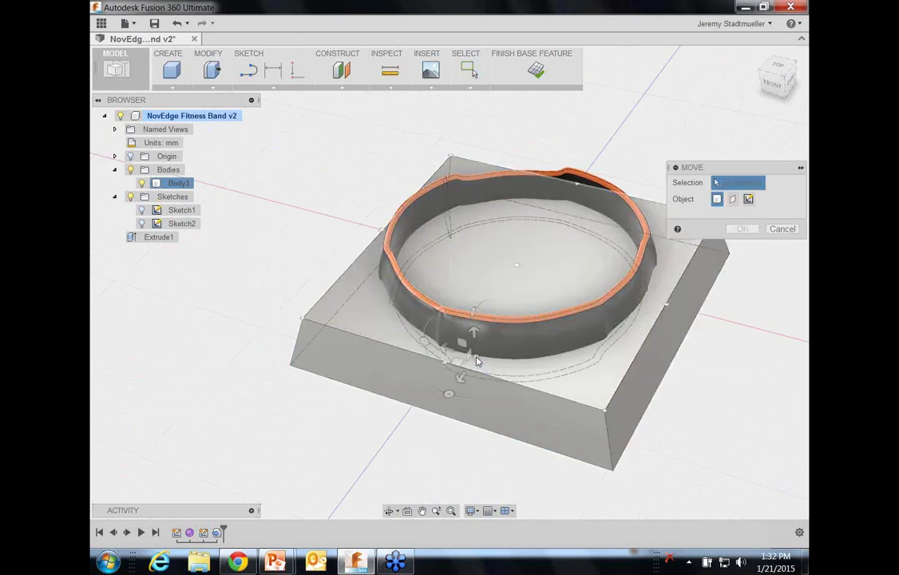
pyautogui.moveTo(447, 401)
pyautogui.mouseDown()
pyautogui.moveTo(441, 399)
pyautogui.moveTo(460, 390)
pyautogui.moveTo(394, 342)
pyautogui.moveTo(364, 375)
pyautogui.moveTo(307, 321)
pyautogui.moveTo(415, 387)
pyautogui.moveTo(448, 370)
pyautogui.moveTo(441, 373)
pyautogui.moveTo(458, 394)
pyautogui.moveTo(611, 451)
pyautogui.moveTo(595, 416)
pyautogui.moveTo(445, 396)
pyautogui.mouseUp()
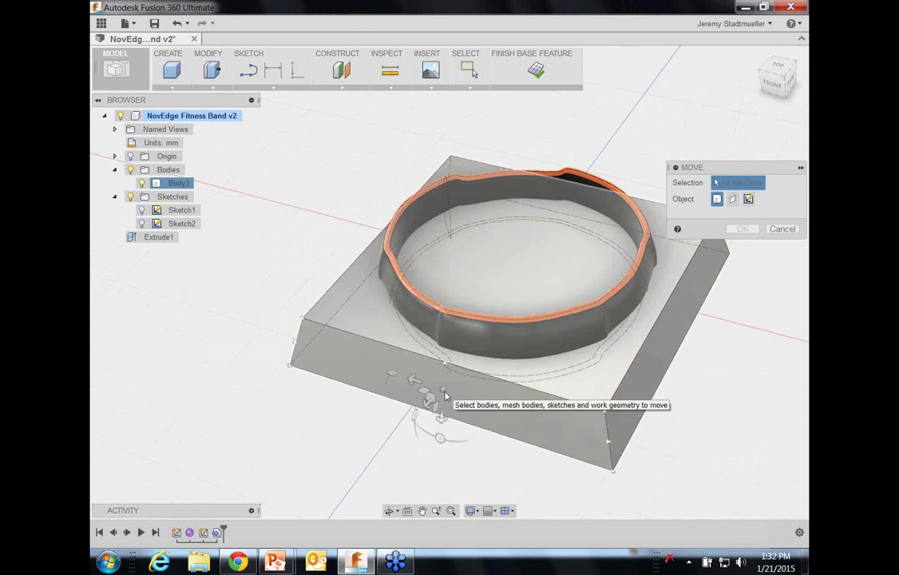
pyautogui.click(445, 396)
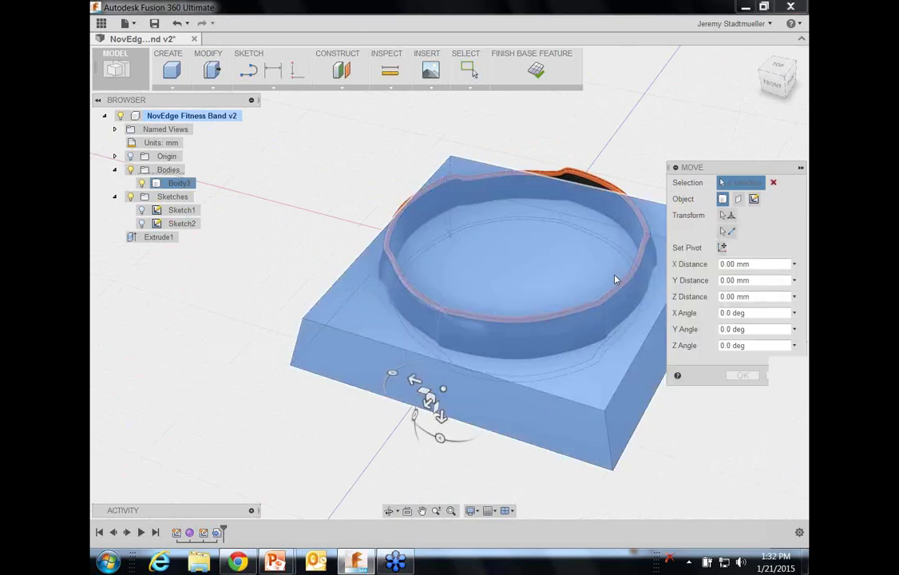
# Step: Move the block 6 mm down in front view, then return to the home view
pyautogui.click(772, 84)
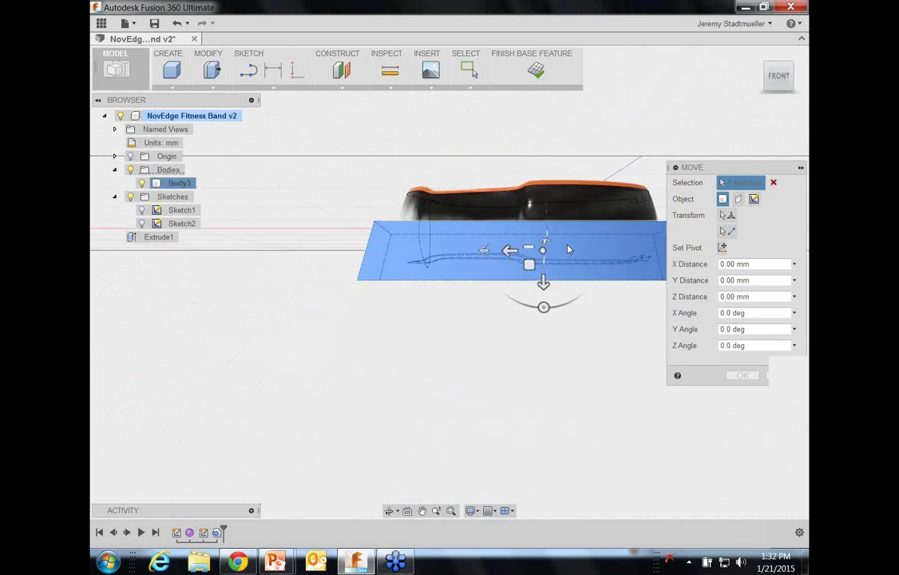
pyautogui.click(529, 286)
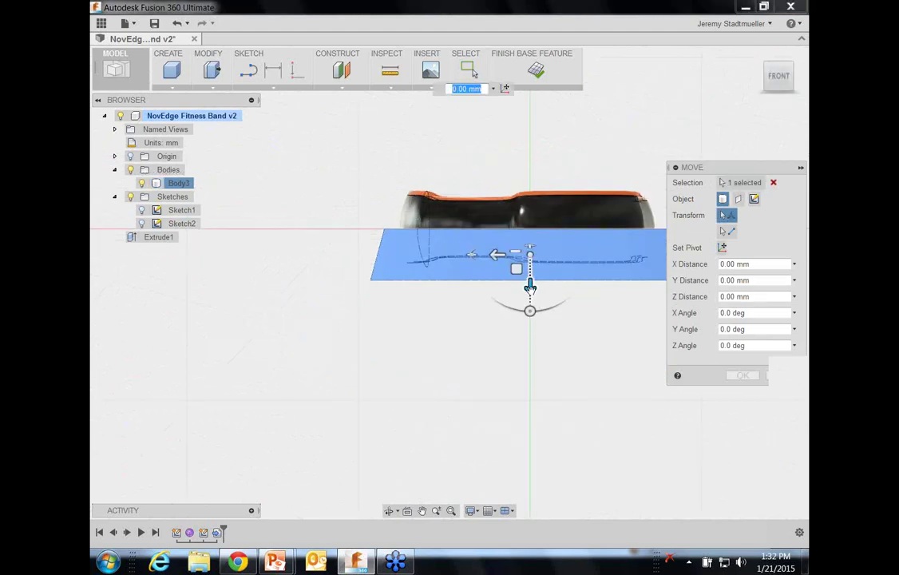
pyautogui.moveTo(529, 286); pyautogui.dragTo(530, 307)
pyautogui.write('6')
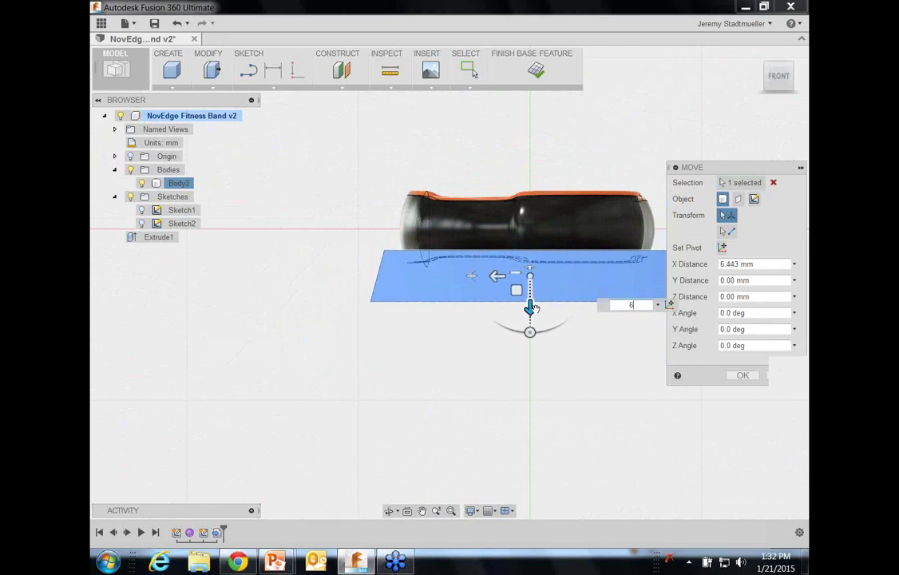
pyautogui.press('Return')
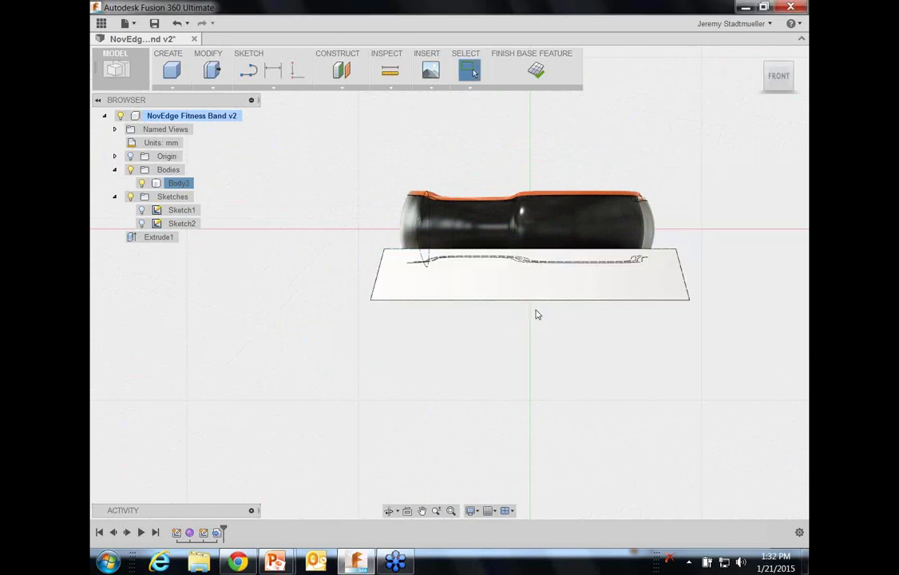
pyautogui.press('F6')
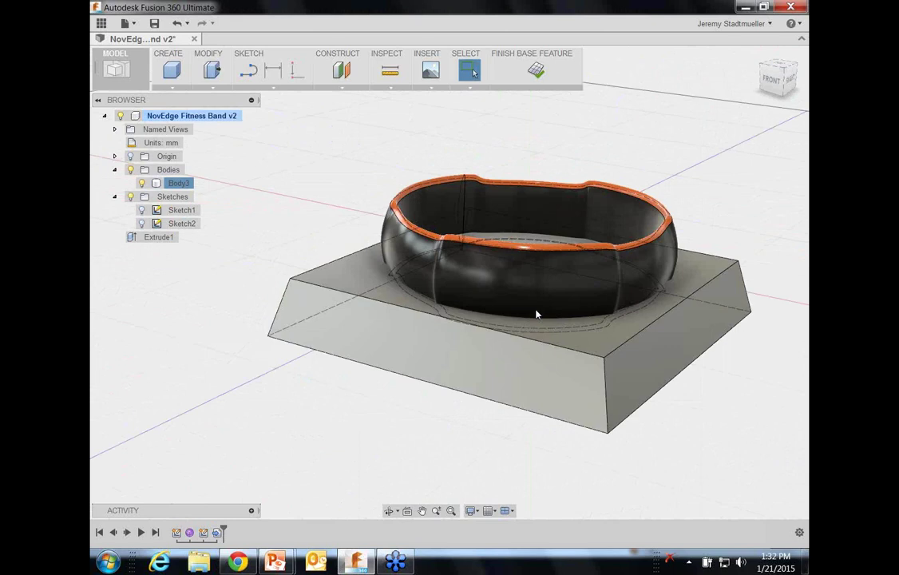
pyautogui.keyDown('shift'); pyautogui.moveTo(537, 314); pyautogui.dragTo(443, 334, button='middle'); pyautogui.keyUp('shift')
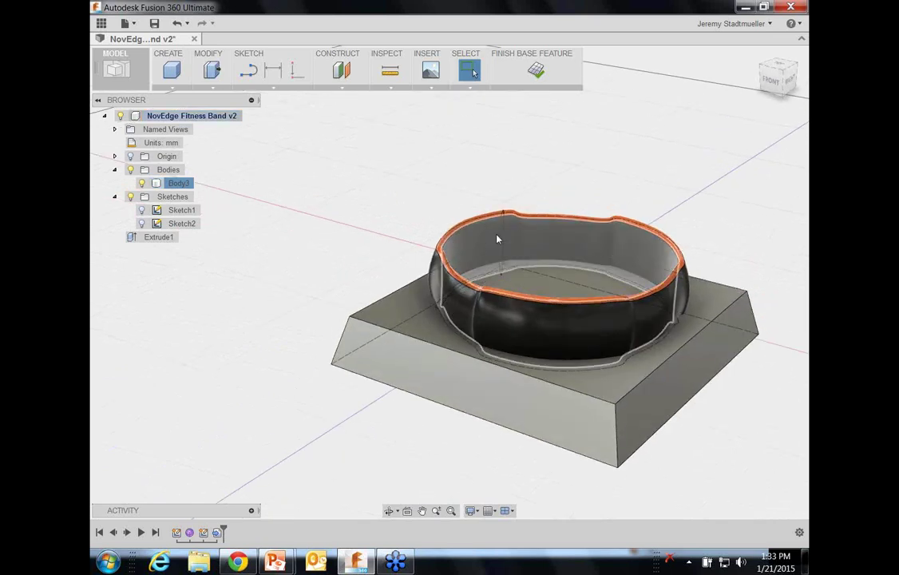
pyautogui.keyDown('shift'); pyautogui.moveTo(497, 239); pyautogui.dragTo(781, 82, button='middle'); pyautogui.keyUp('shift')
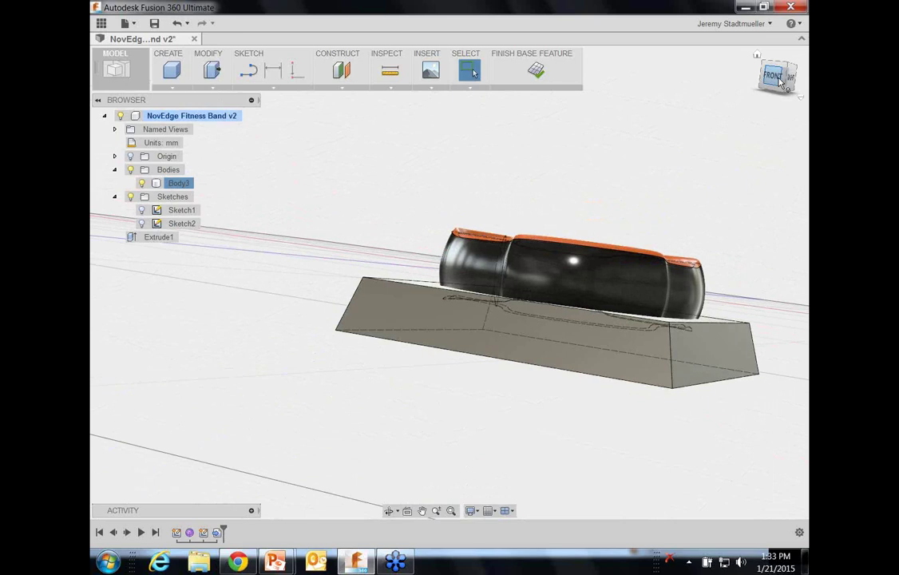
pyautogui.click(779, 80)
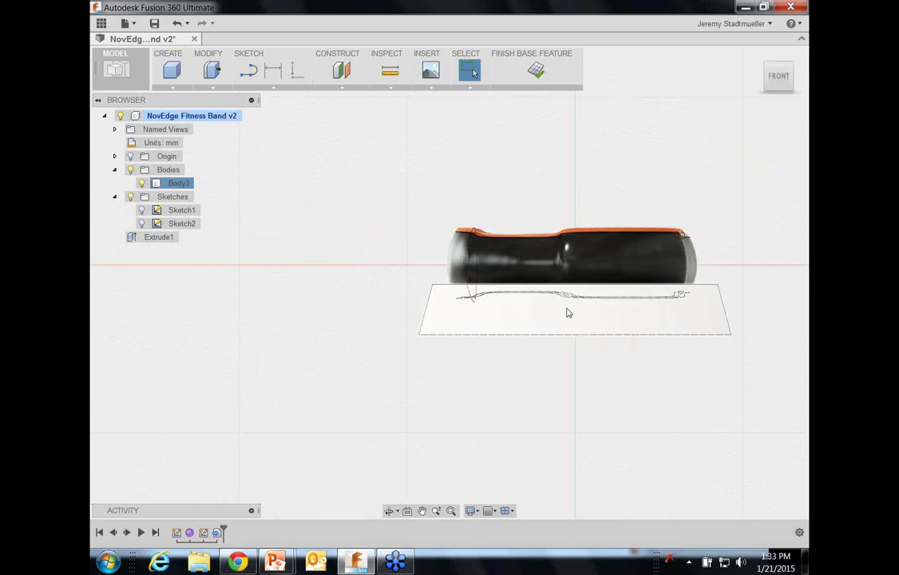
pyautogui.keyDown('shift'); pyautogui.moveTo(567, 313); pyautogui.dragTo(339, 150, button='middle'); pyautogui.keyUp('shift')
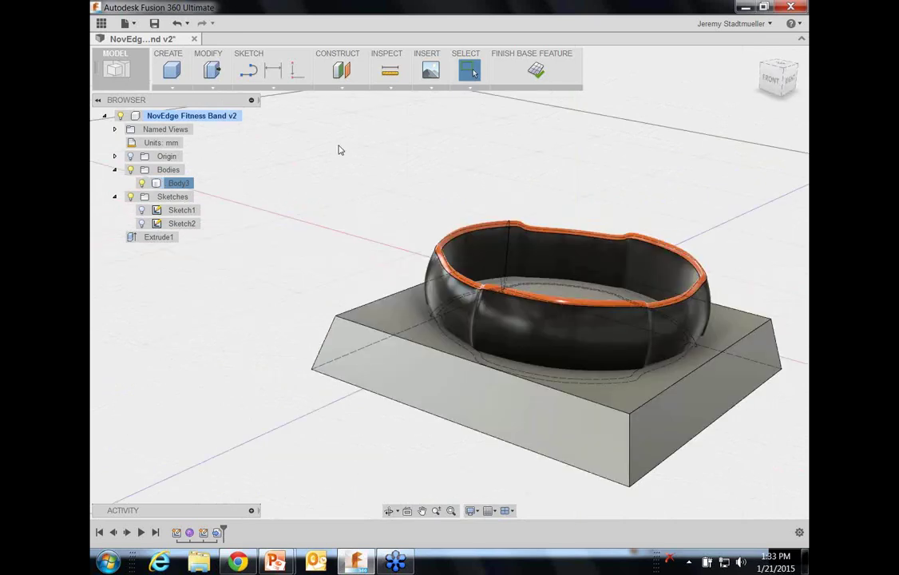
# Step: Combine-cut the band out of the base block, with the block as target and band as tool
pyautogui.click(211, 85)
pyautogui.click(218, 210)
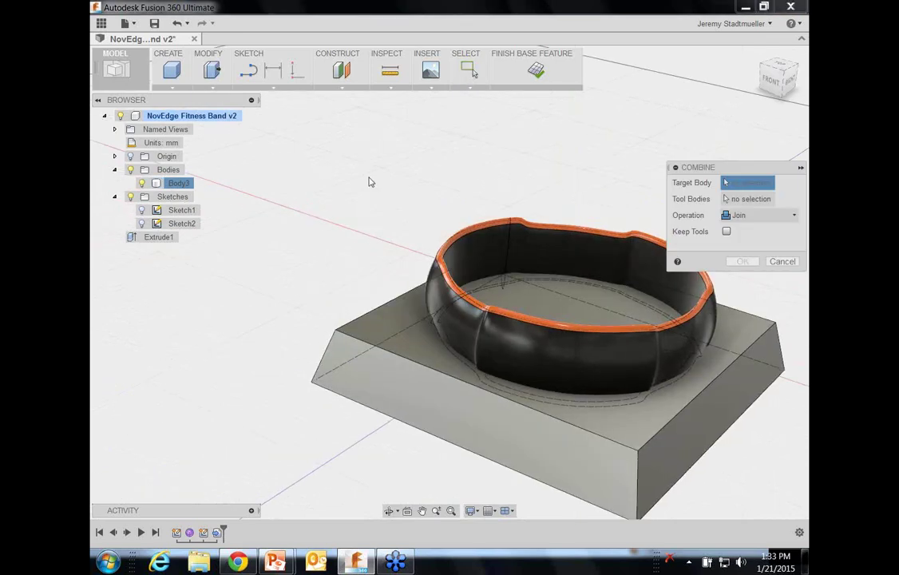
pyautogui.click(349, 361)
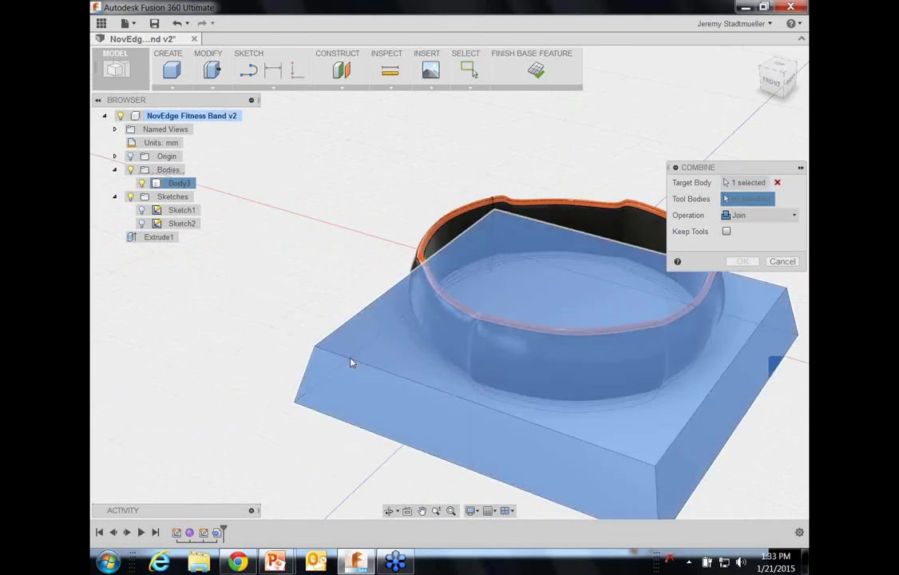
pyautogui.click(616, 212)
pyautogui.click(763, 215)
pyautogui.click(739, 245)
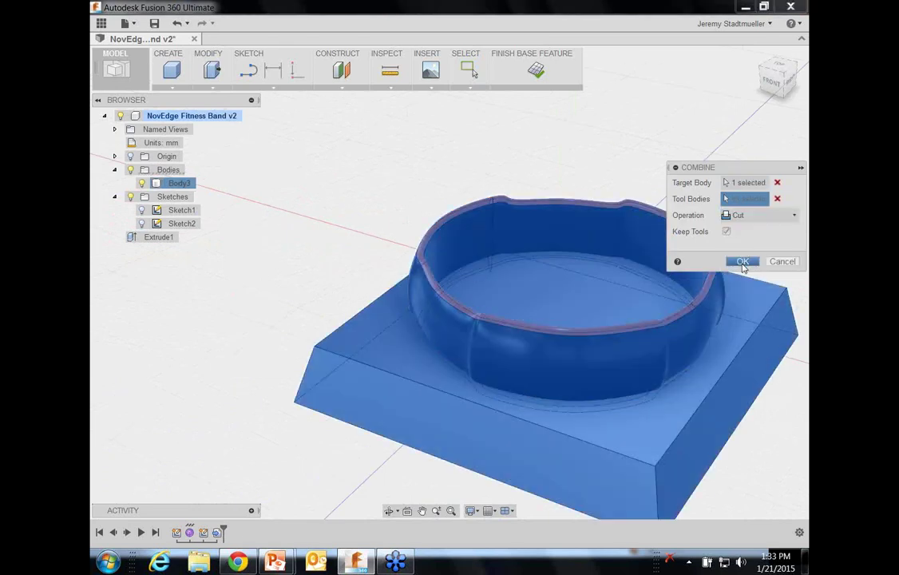
pyautogui.click(743, 262)
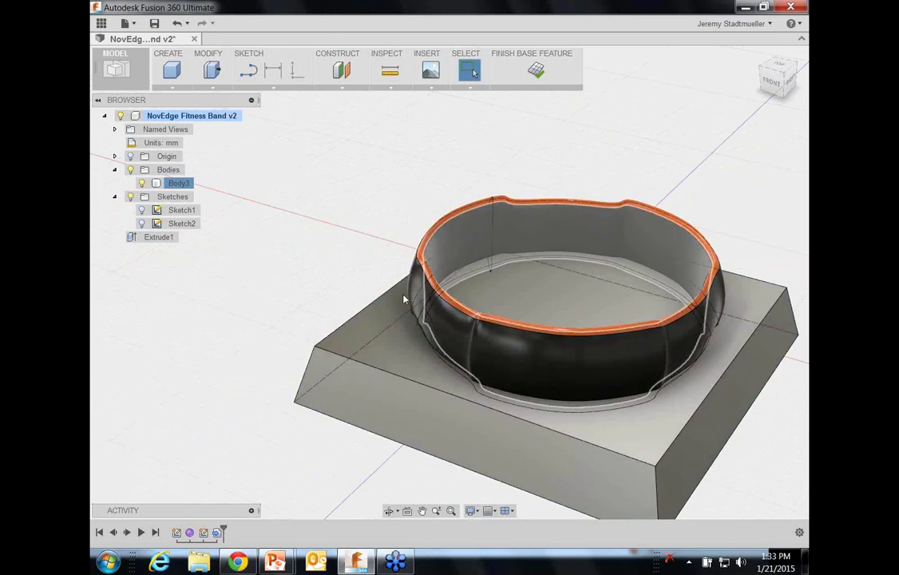
# Step: Hide the band body to reveal the ring-shaped cavity
pyautogui.click(486, 239)
pyautogui.rightClick(485, 237)
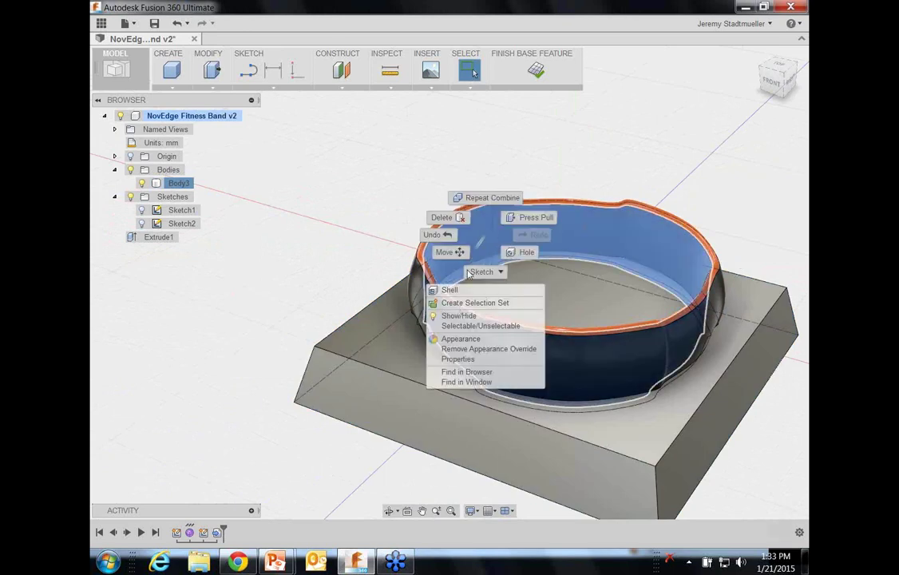
pyautogui.click(399, 276)
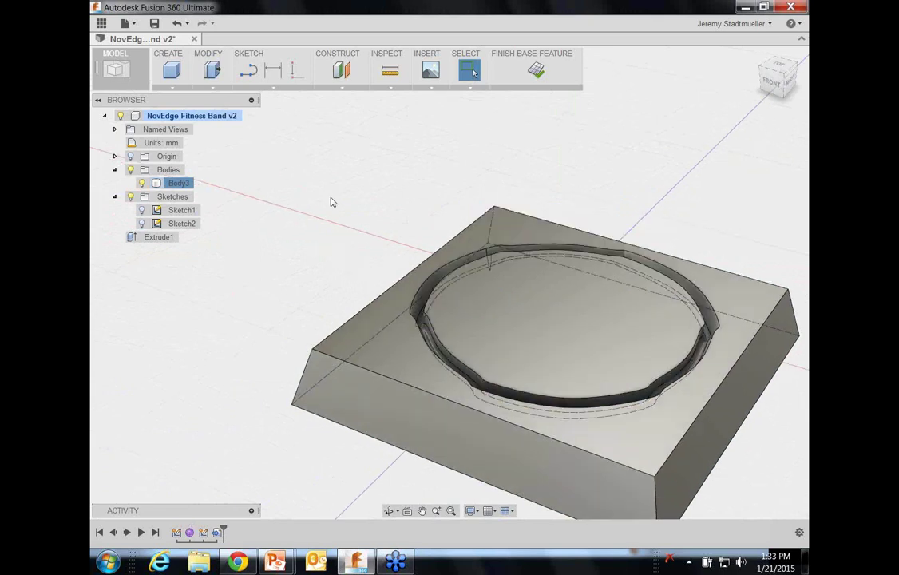
# Step: Press Pull the cavity's upper wall face by -0.5 mm, then select the opposite wall face
pyautogui.scroll(5, 330, 200)
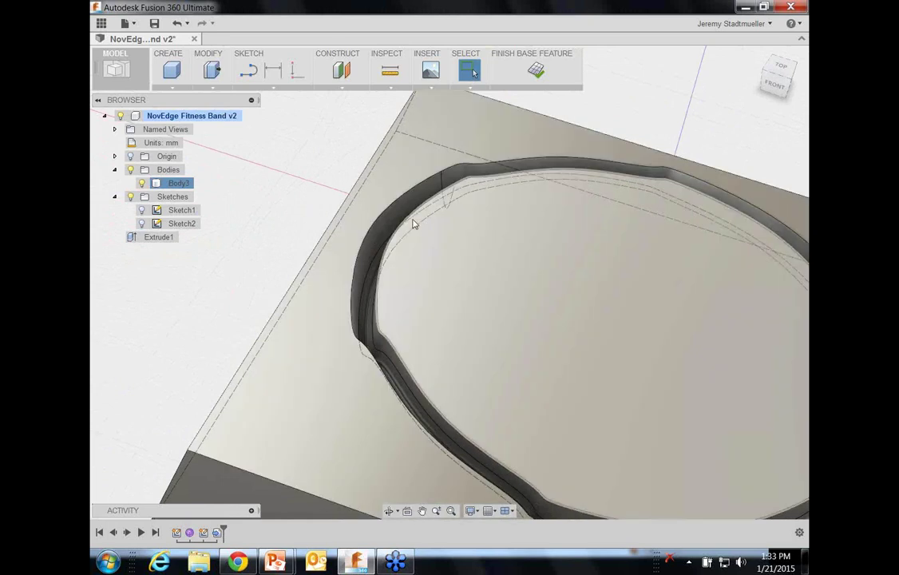
pyautogui.scroll(5, 414, 224)
pyautogui.click(375, 241)
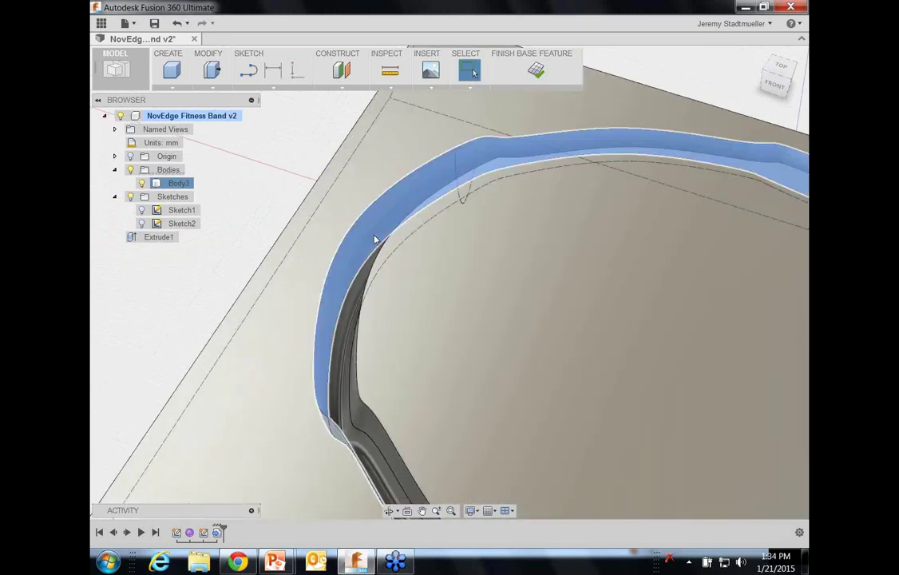
pyautogui.rightClick(375, 242)
pyautogui.click(419, 217)
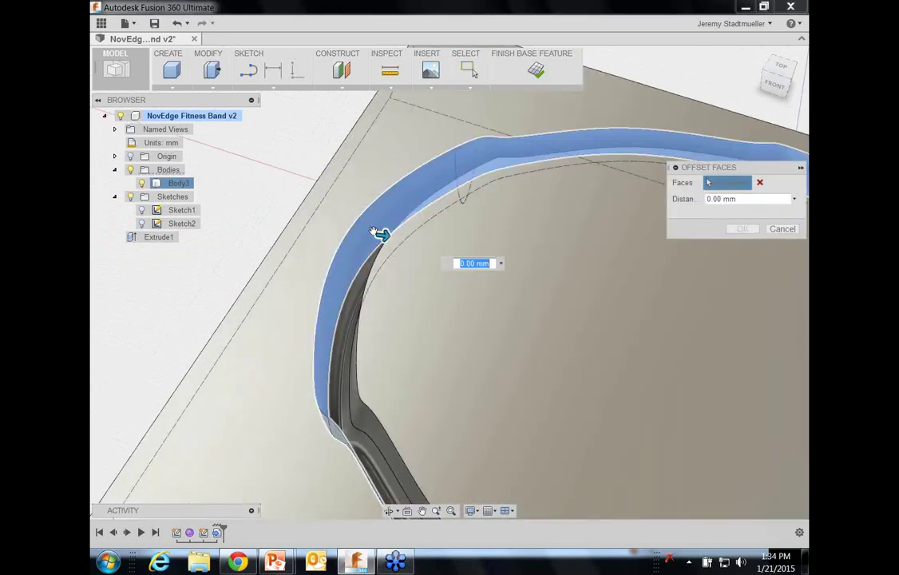
pyautogui.scroll(1, 375, 234)
pyautogui.scroll(1, 375, 233)
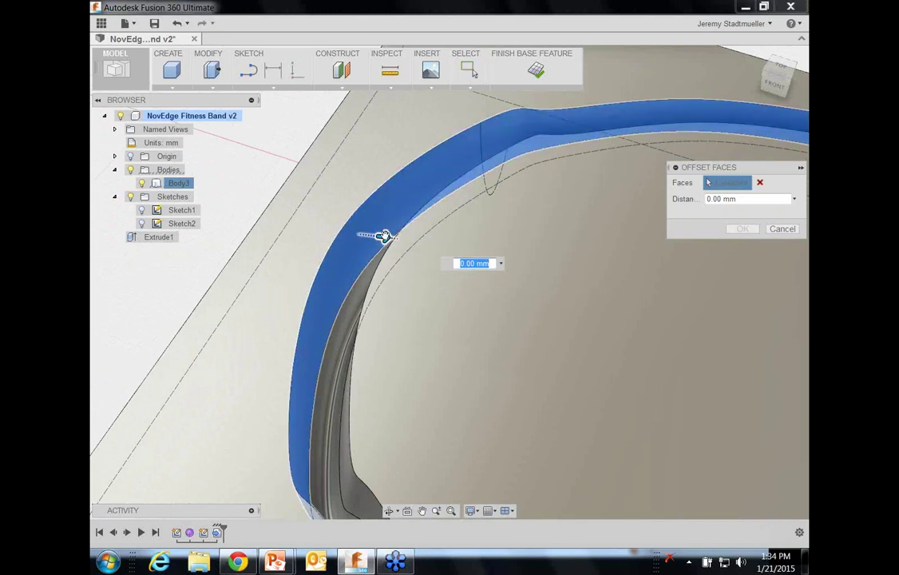
pyautogui.moveTo(384, 236); pyautogui.dragTo(368, 232)
pyautogui.write('-.5')
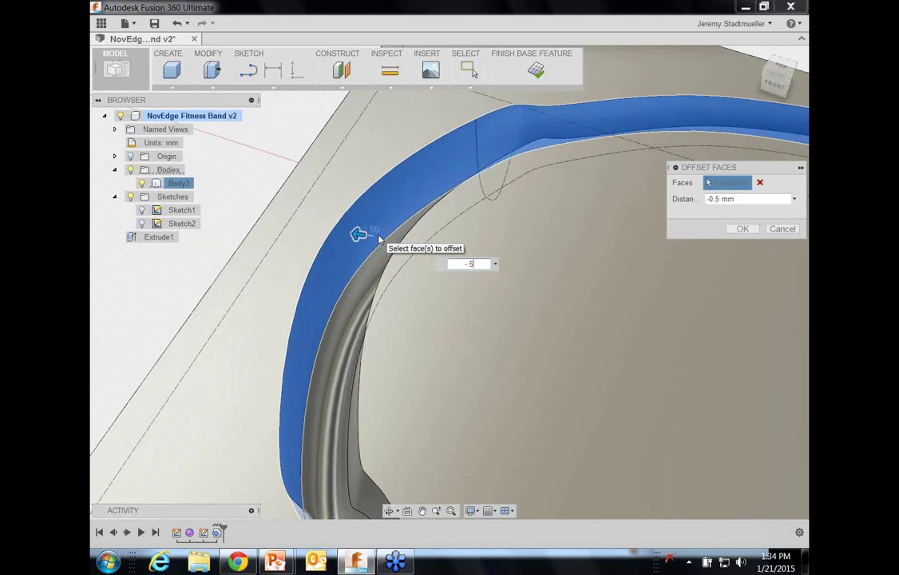
pyautogui.press('Return')
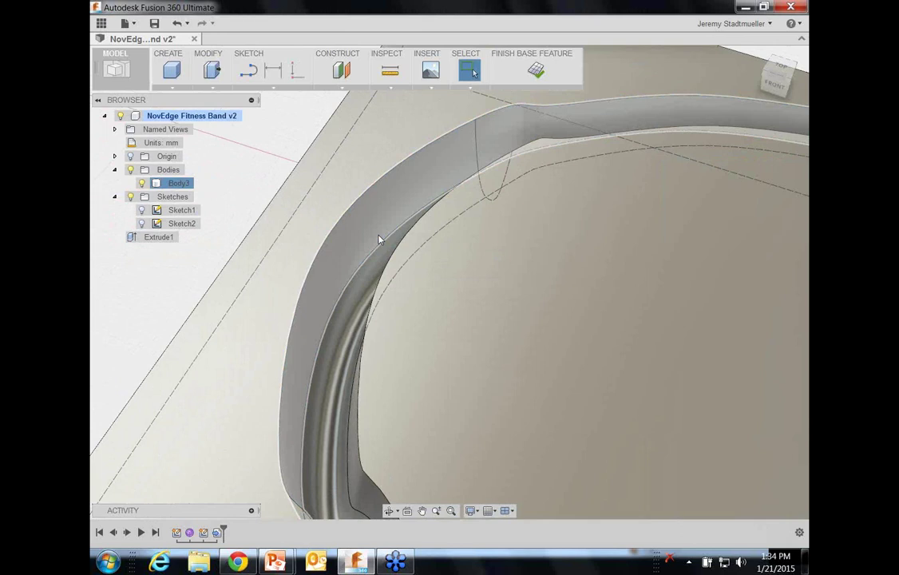
pyautogui.keyDown('shift'); pyautogui.moveTo(379, 240); pyautogui.dragTo(349, 302, button='middle'); pyautogui.keyUp('shift')
pyautogui.rightClick(348, 302)
# Step: Offset the cavity's opposite wall face by -0.50 mm
pyautogui.click(400, 223)
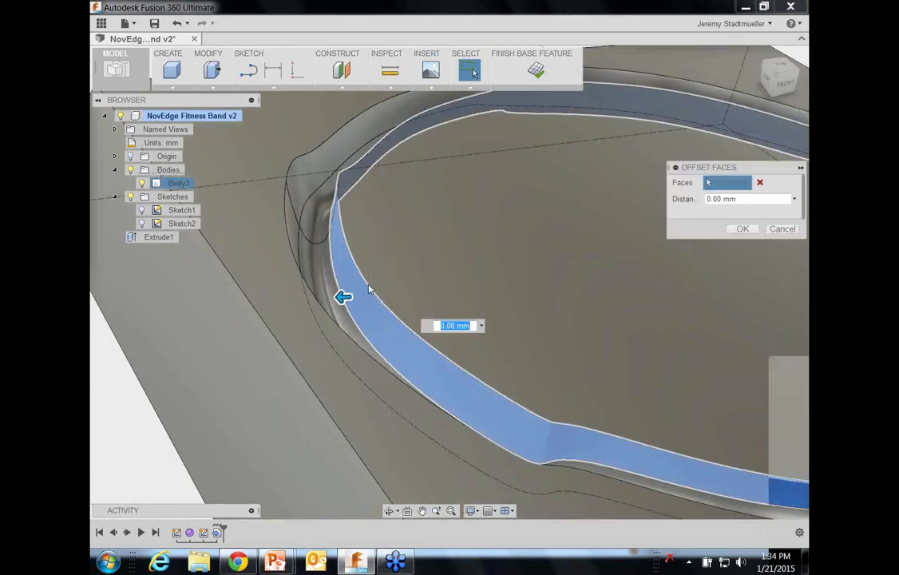
pyautogui.moveTo(341, 297); pyautogui.dragTo(349, 302)
pyautogui.press('Return')
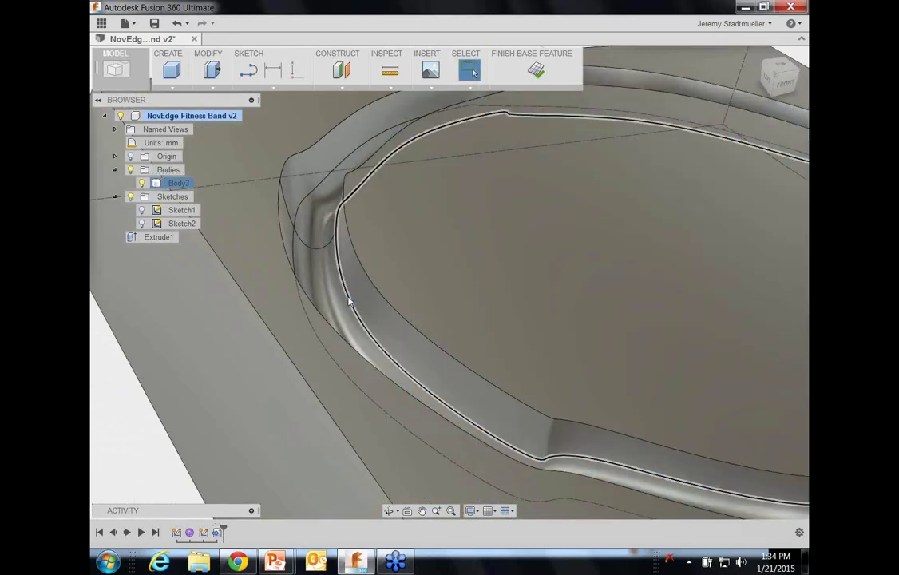
# Step: Orbit and use the ViewCube's right view to inspect the loosened band-shaped groove
pyautogui.scroll(-5, 349, 302)
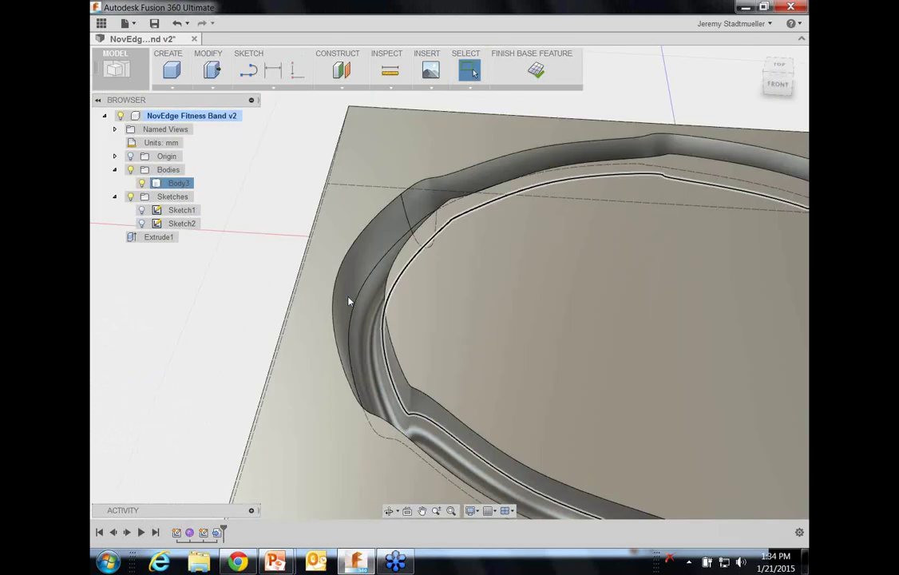
pyautogui.keyDown('shift'); pyautogui.moveTo(349, 302); pyautogui.dragTo(678, 215, button='middle'); pyautogui.keyUp('shift')
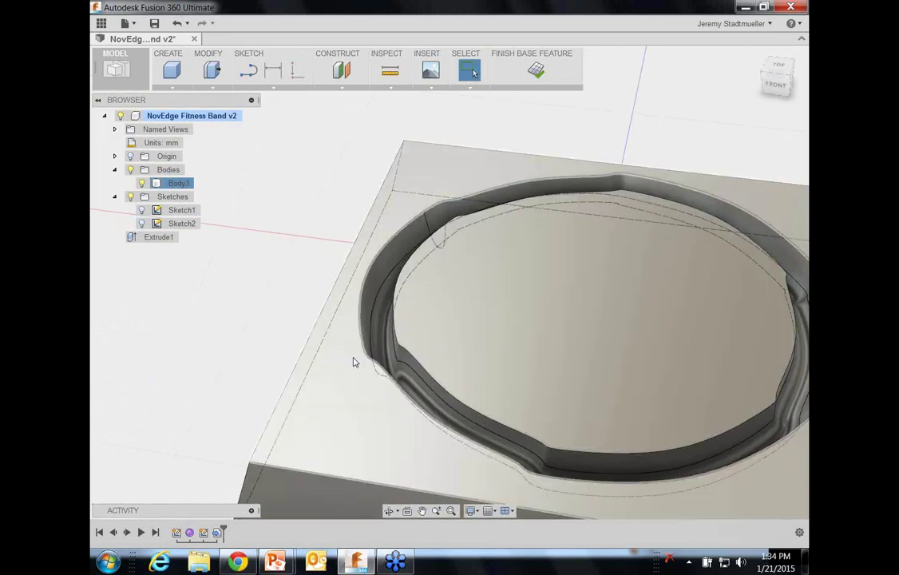
pyautogui.keyDown('shift'); pyautogui.moveTo(355, 361); pyautogui.dragTo(349, 363, button='middle'); pyautogui.keyUp('shift')
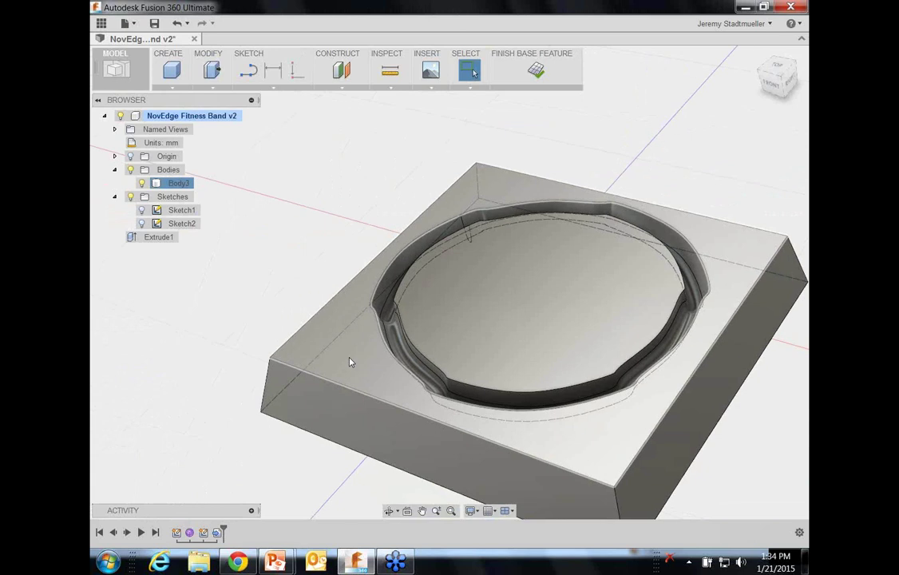
pyautogui.keyDown('shift'); pyautogui.moveTo(349, 362); pyautogui.dragTo(348, 363, button='middle'); pyautogui.keyUp('shift')
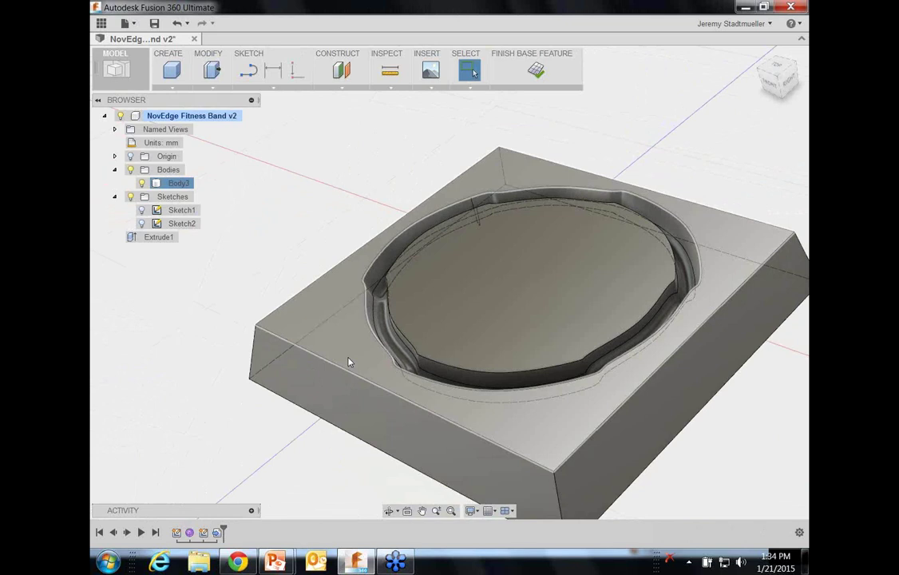
pyautogui.keyDown('shift'); pyautogui.moveTo(348, 363); pyautogui.dragTo(348, 363, button='middle'); pyautogui.keyUp('shift')
pyautogui.click(779, 78)
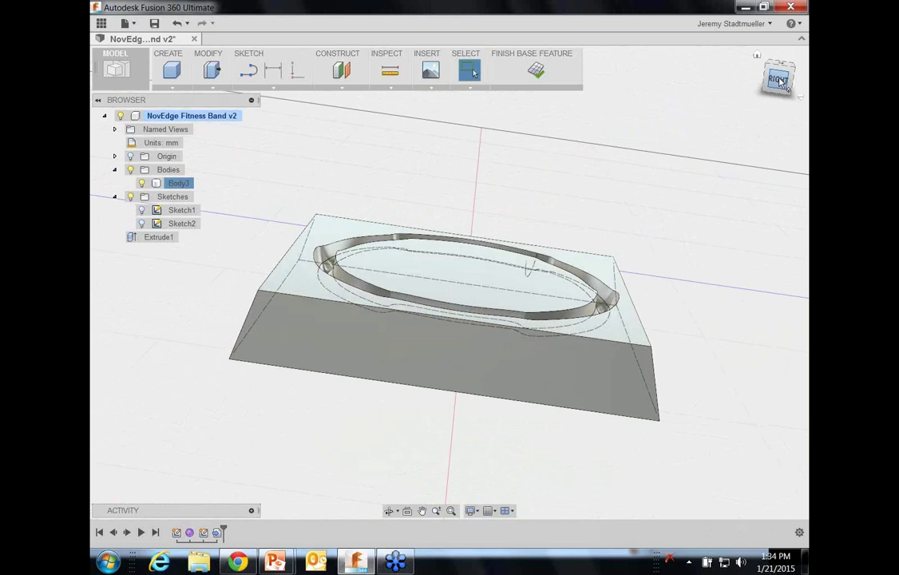
pyautogui.moveTo(778, 83); pyautogui.dragTo(731, 132)
pyautogui.keyDown('shift'); pyautogui.moveTo(732, 132); pyautogui.dragTo(731, 132, button='middle'); pyautogui.keyUp('shift')
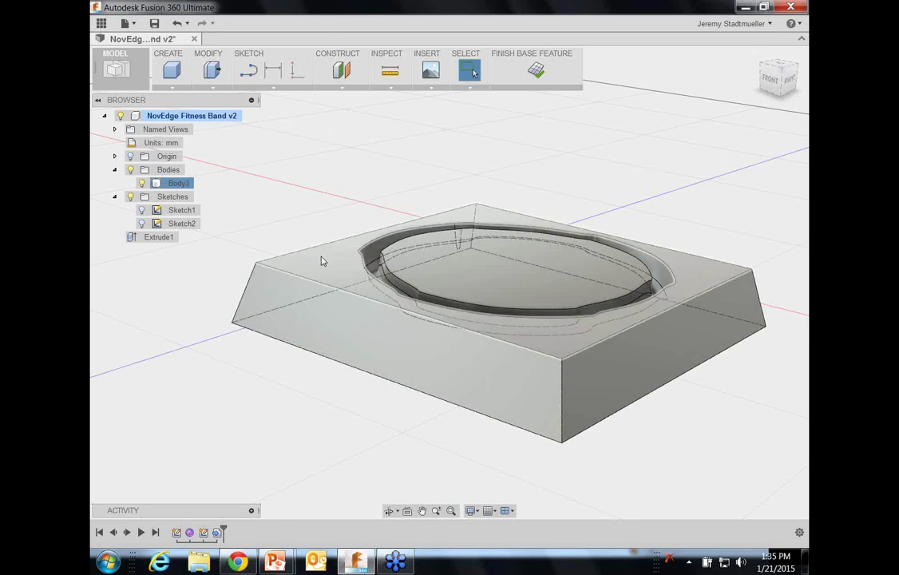
pyautogui.keyDown('shift'); pyautogui.moveTo(321, 261); pyautogui.dragTo(323, 255, button='middle'); pyautogui.keyUp('shift')
# Step: Start an Edit Face on the body's top face
pyautogui.click(211, 78)
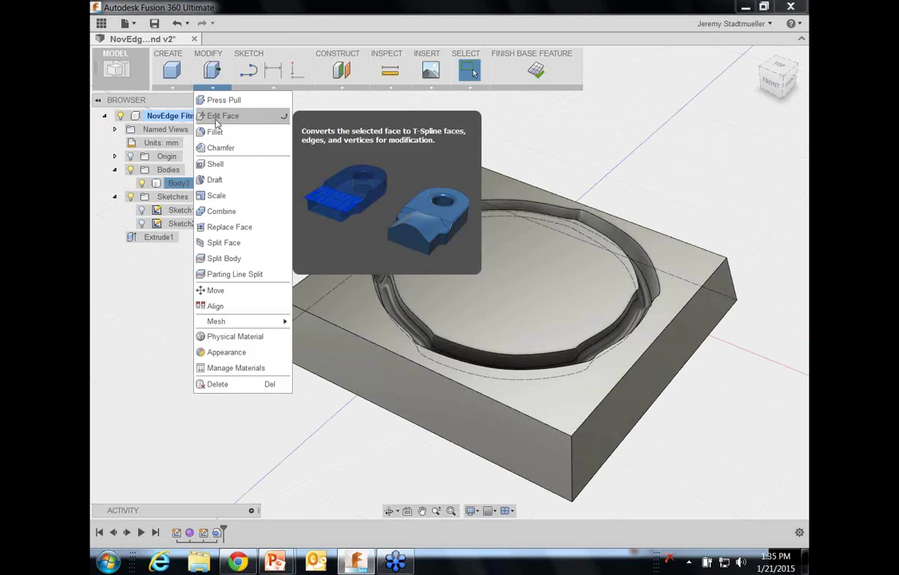
pyautogui.click(225, 114)
pyautogui.click(327, 289)
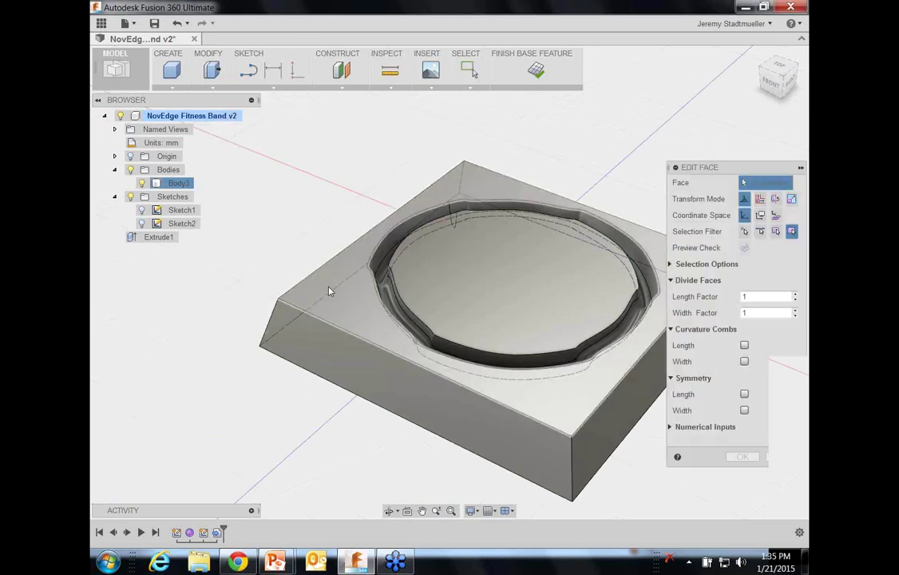
# Step: In Top view, select the face's corner vertices and stretch them outward from the centre
pyautogui.click(772, 67)
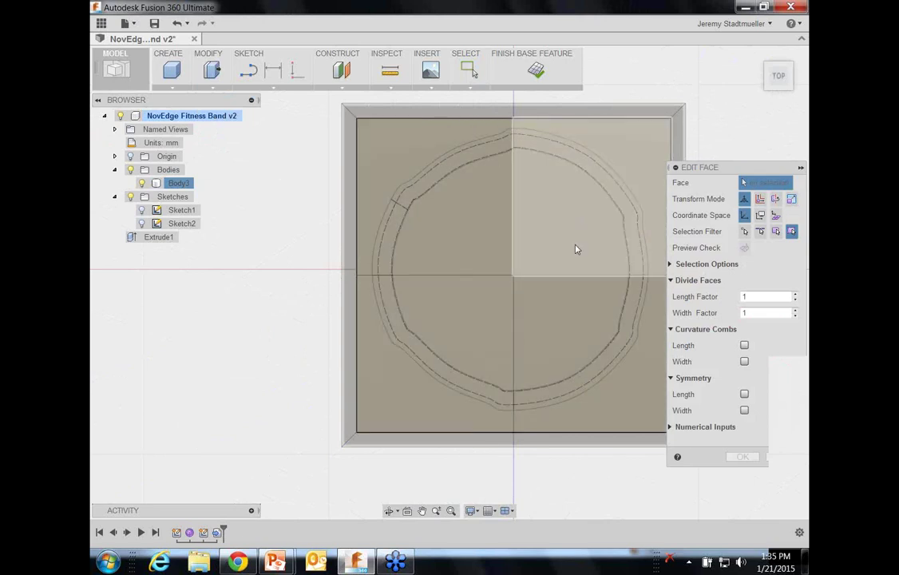
pyautogui.click(670, 119)
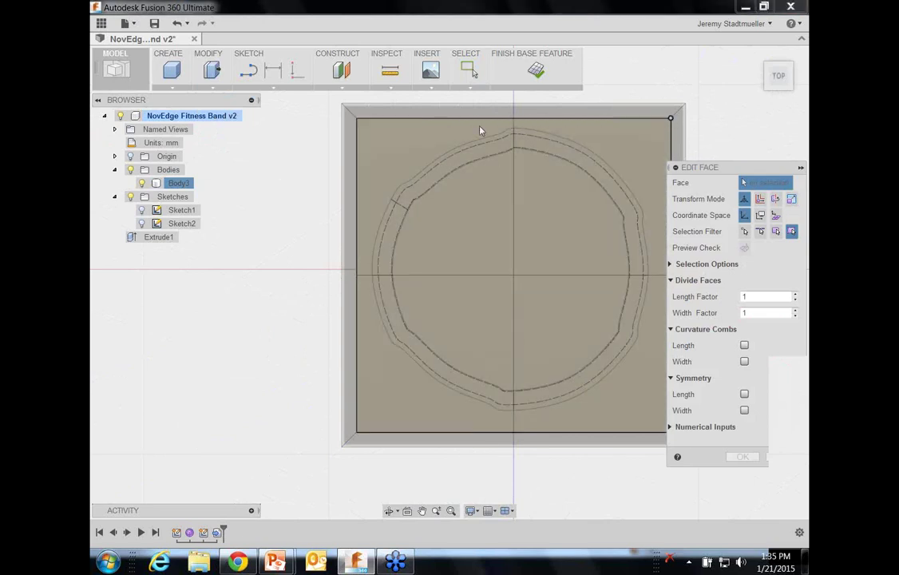
pyautogui.click(358, 121)
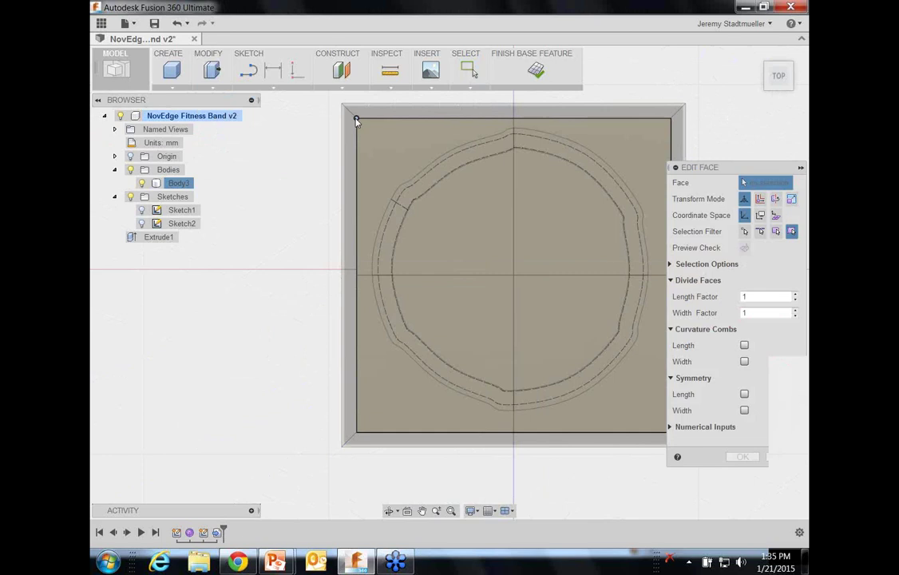
pyautogui.click(357, 121)
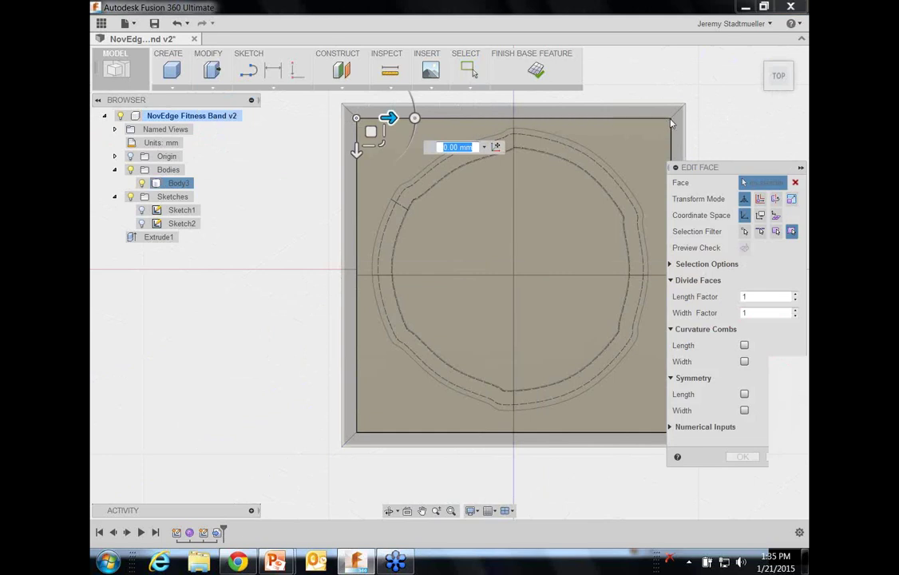
pyautogui.click(669, 121)
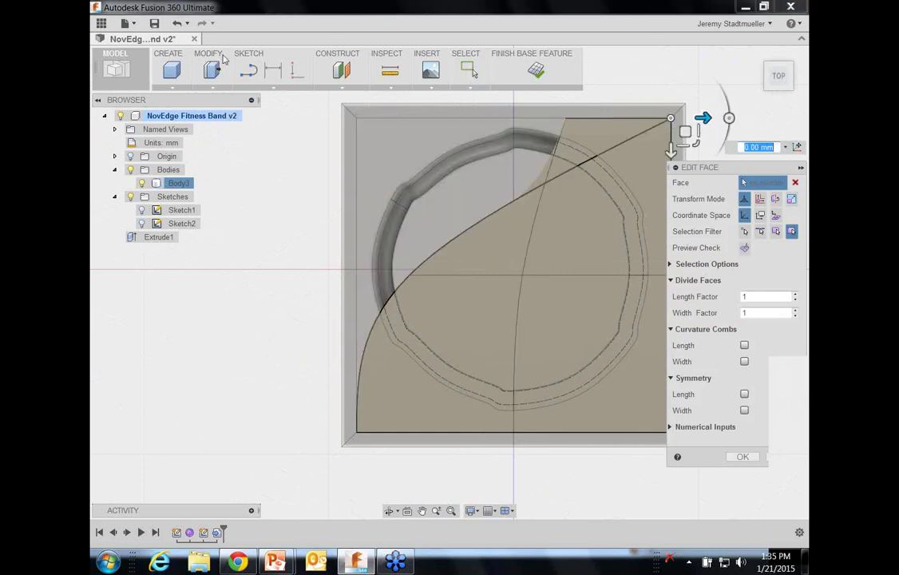
pyautogui.click(176, 25)
pyautogui.keyDown('shift'); pyautogui.click(670, 118); pyautogui.keyUp('shift')
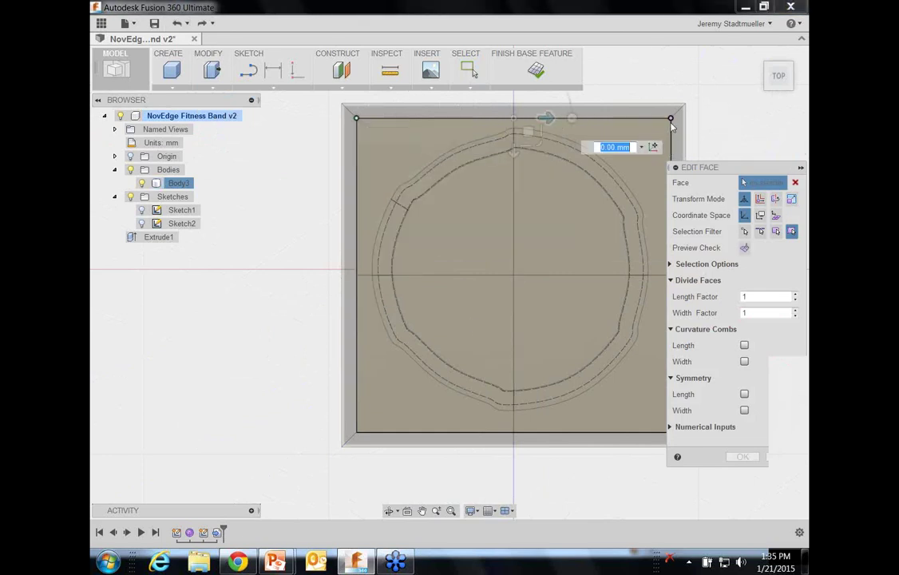
pyautogui.keyDown('shift'); pyautogui.click(357, 431); pyautogui.keyUp('shift')
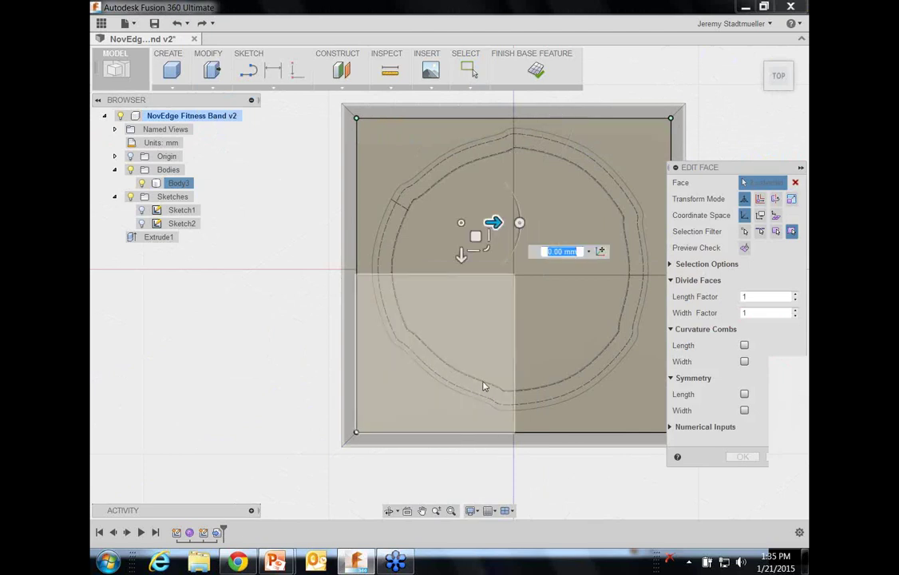
pyautogui.moveTo(459, 366); pyautogui.dragTo(369, 344, button='middle')
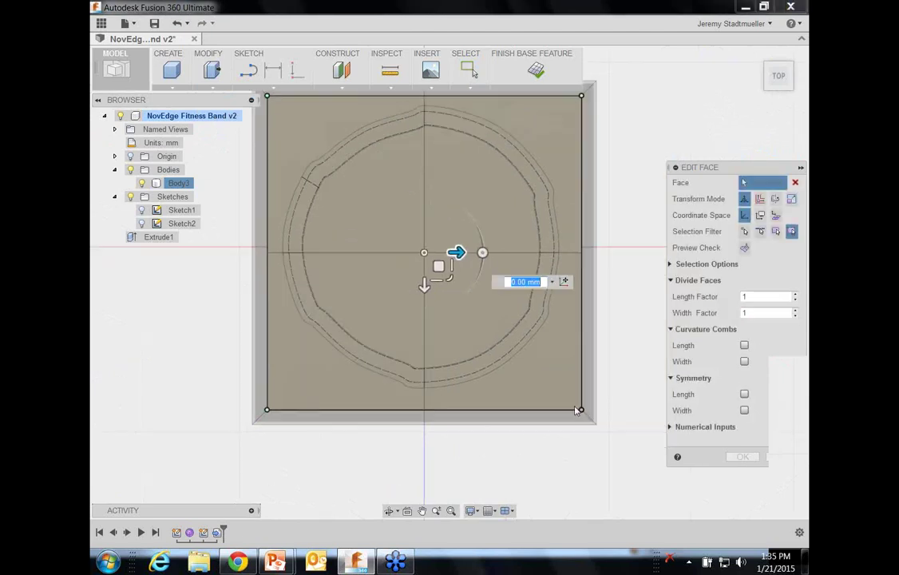
pyautogui.moveTo(485, 289); pyautogui.dragTo(479, 343, button='middle')
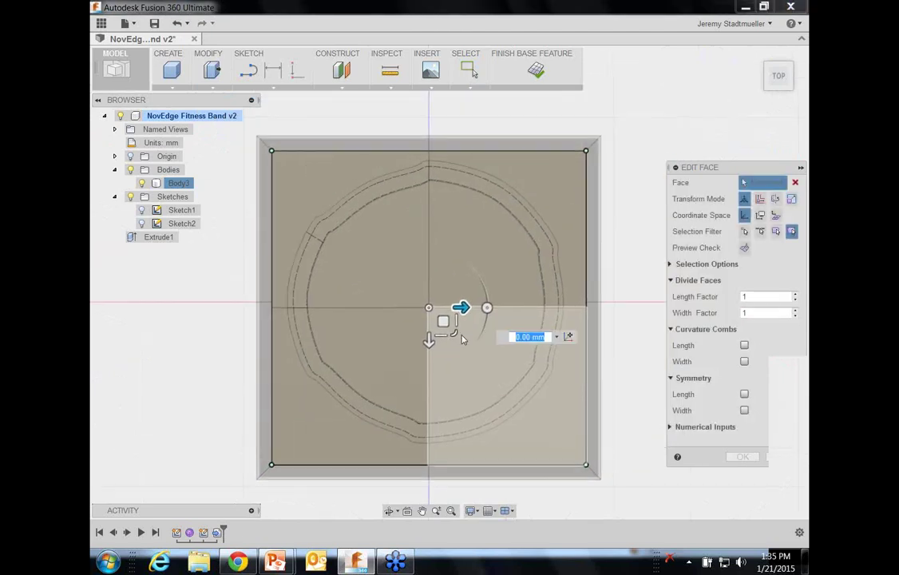
pyautogui.moveTo(443, 321); pyautogui.dragTo(461, 341)
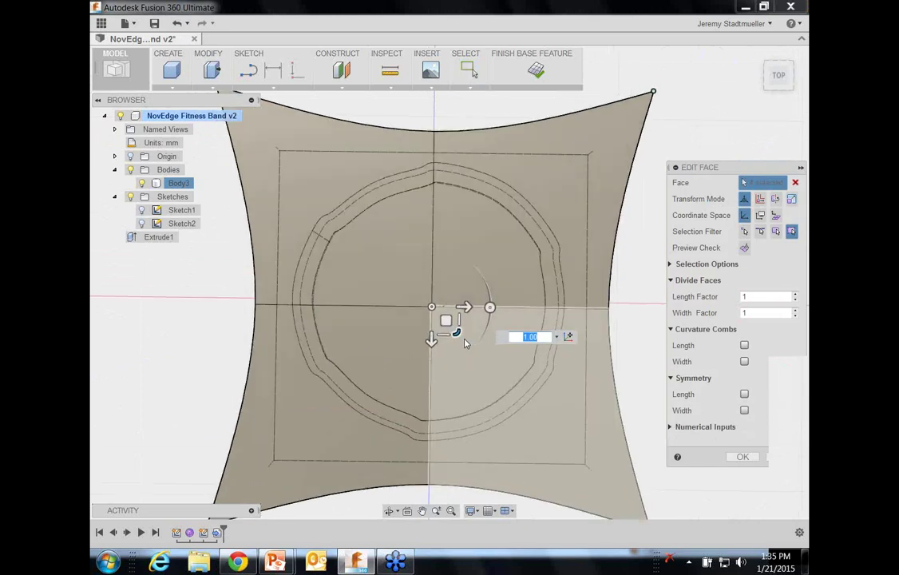
# Step: From an edge-on front view, move the corners down -6 mm and confirm the face edit
pyautogui.keyDown('shift'); pyautogui.moveTo(465, 343); pyautogui.dragTo(445, 230, button='middle'); pyautogui.keyUp('shift')
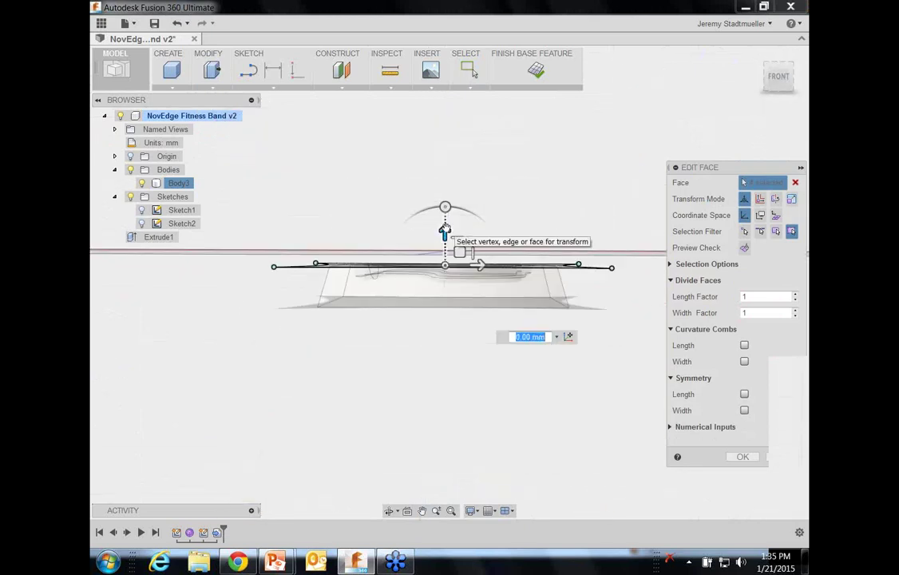
pyautogui.write('-6')
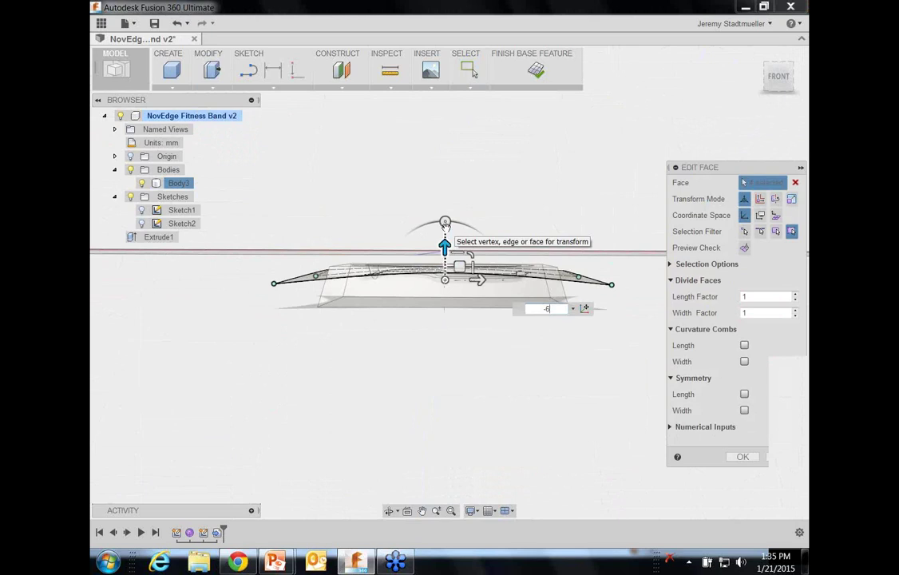
pyautogui.scroll(5, 343, 293)
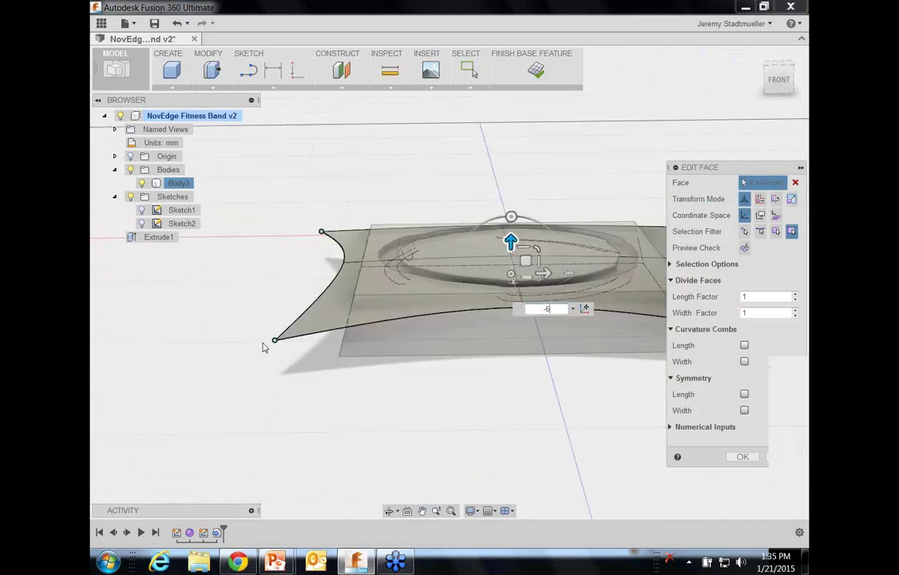
pyautogui.click(741, 457)
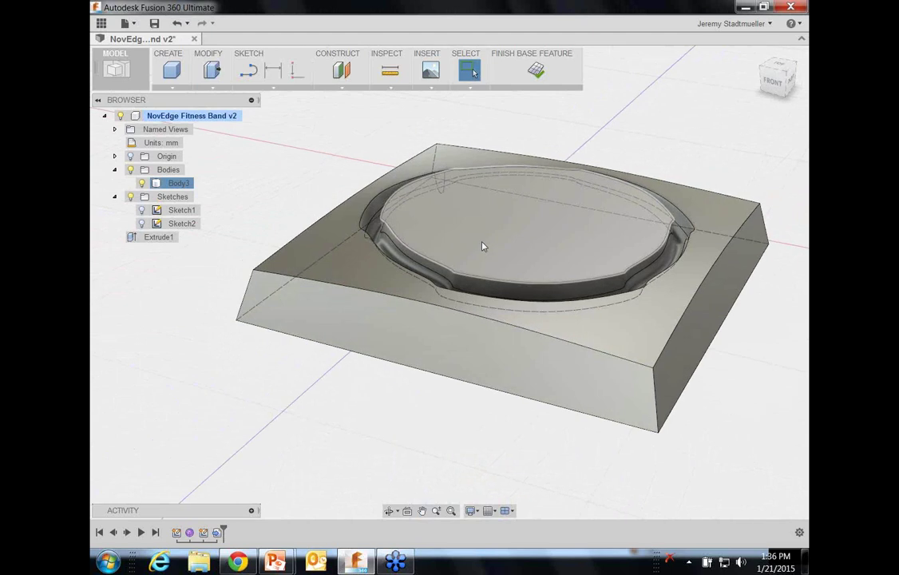
# Step: Reshape the pocket floor with Repeat Edit Face, entering a value of 4
pyautogui.click(776, 78)
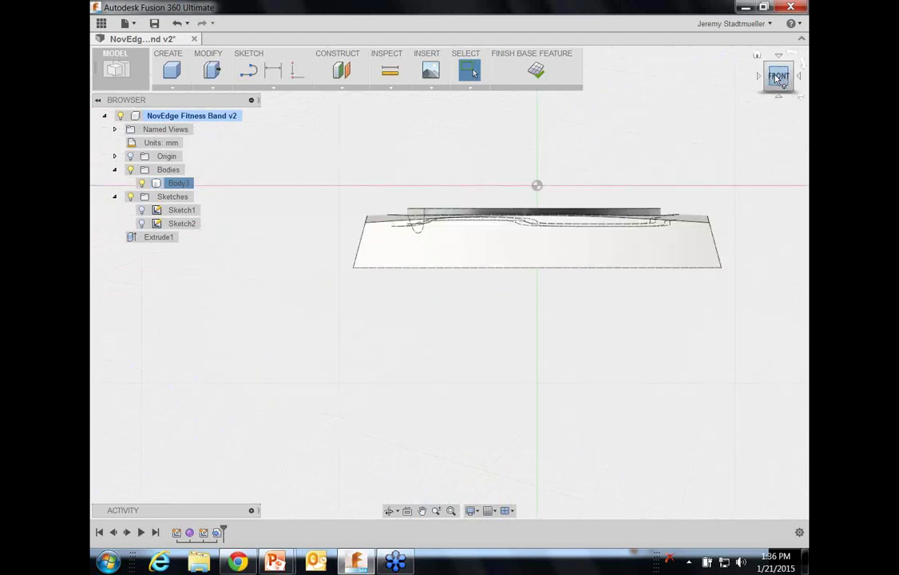
pyautogui.moveTo(778, 78); pyautogui.dragTo(389, 247)
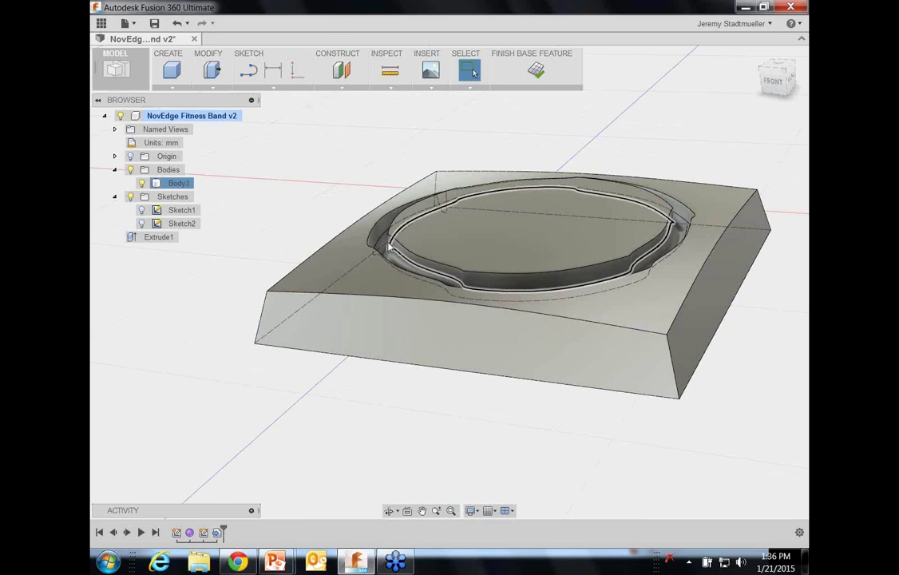
pyautogui.click(490, 227)
pyautogui.rightClick(502, 239)
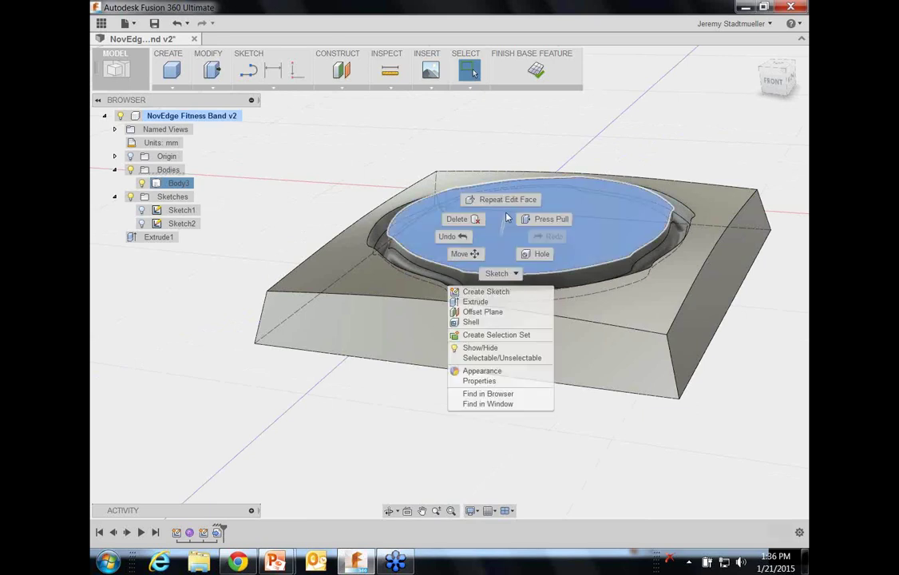
pyautogui.click(502, 201)
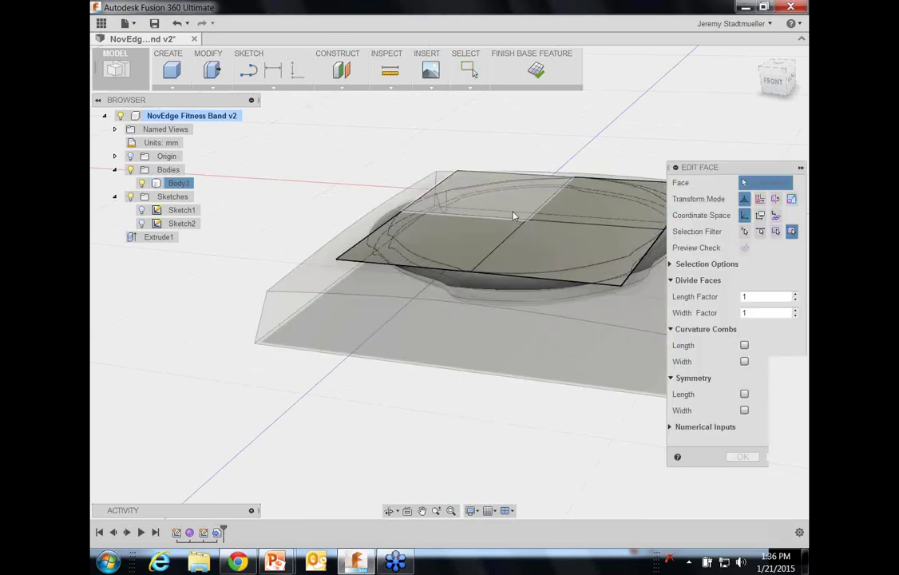
pyautogui.click(525, 223)
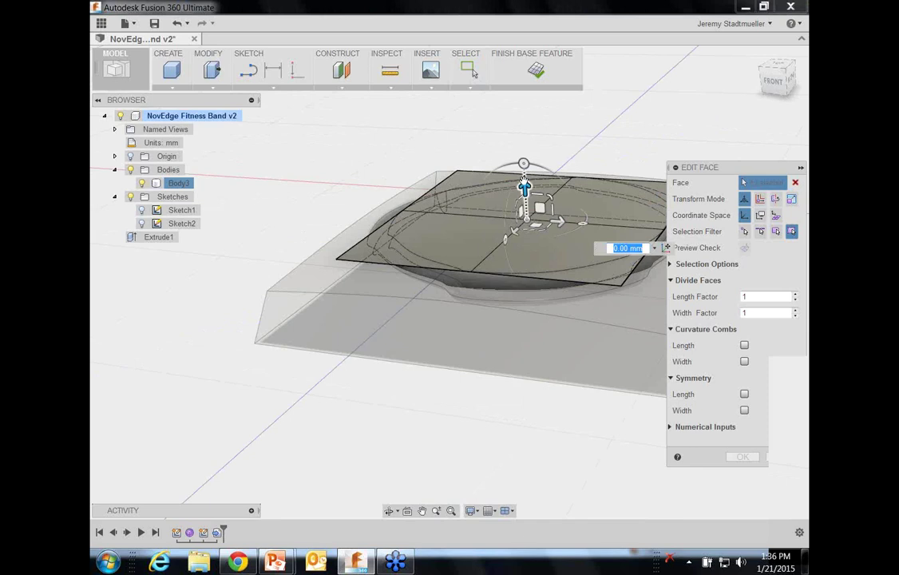
pyautogui.write('4')
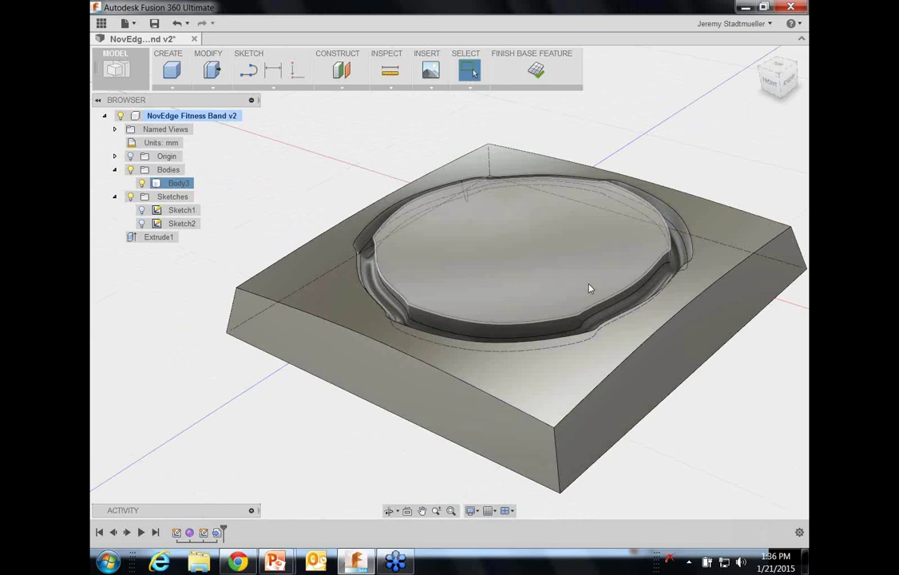
pyautogui.keyDown('shift'); pyautogui.moveTo(590, 288); pyautogui.dragTo(762, 255, button='middle'); pyautogui.keyUp('shift')
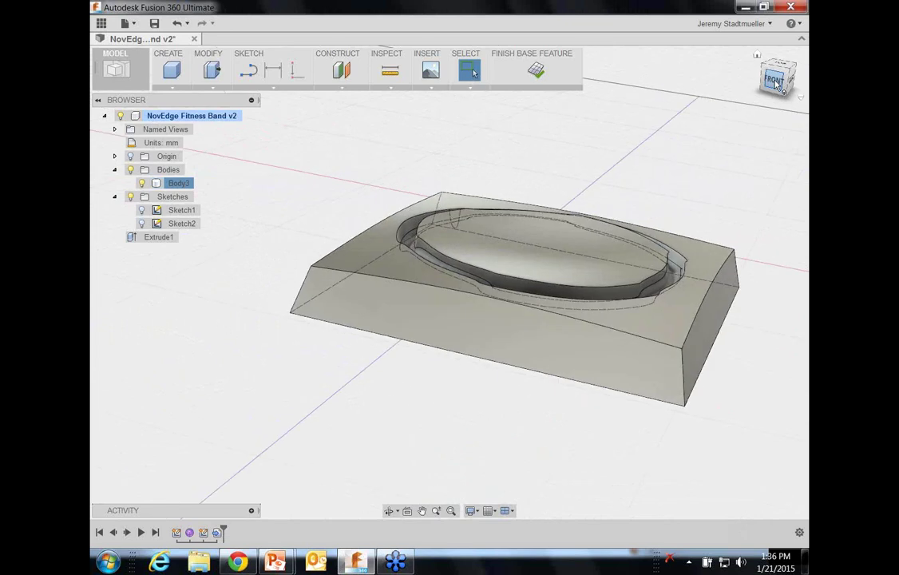
pyautogui.click(772, 79)
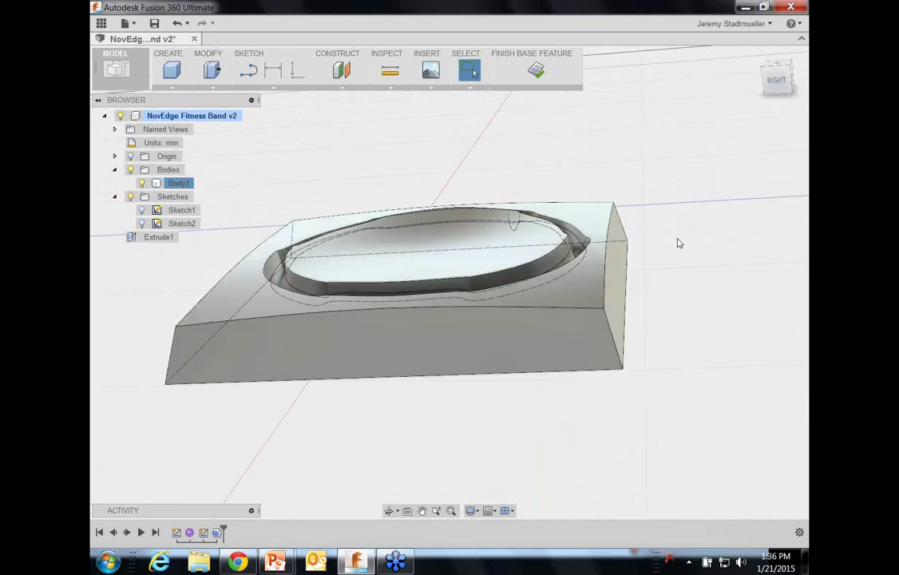
pyautogui.keyDown('shift'); pyautogui.moveTo(678, 243); pyautogui.dragTo(663, 260, button='middle'); pyautogui.keyUp('shift')
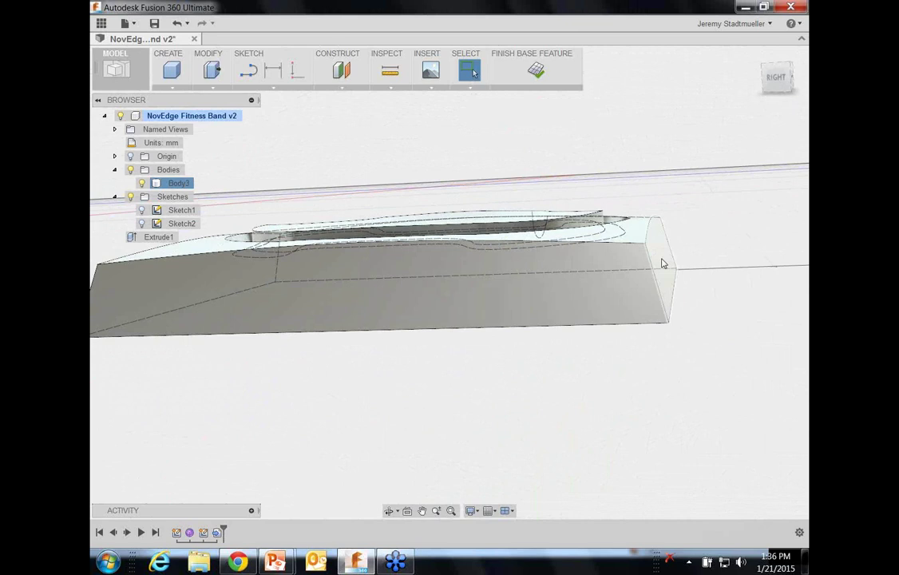
# Step: Rotate Body3's right end face 15° about Z with Move, sloping the block's top
pyautogui.click(662, 263)
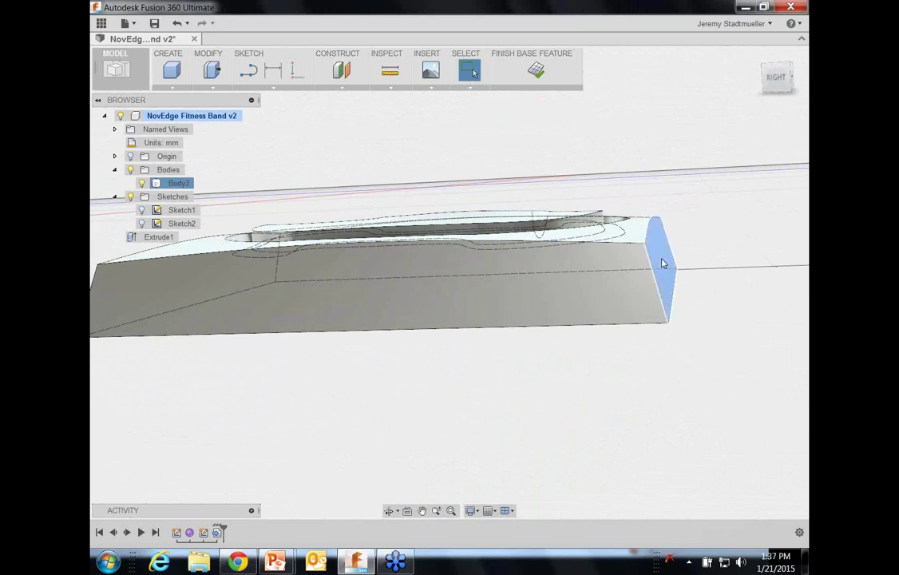
pyautogui.rightClick(662, 264)
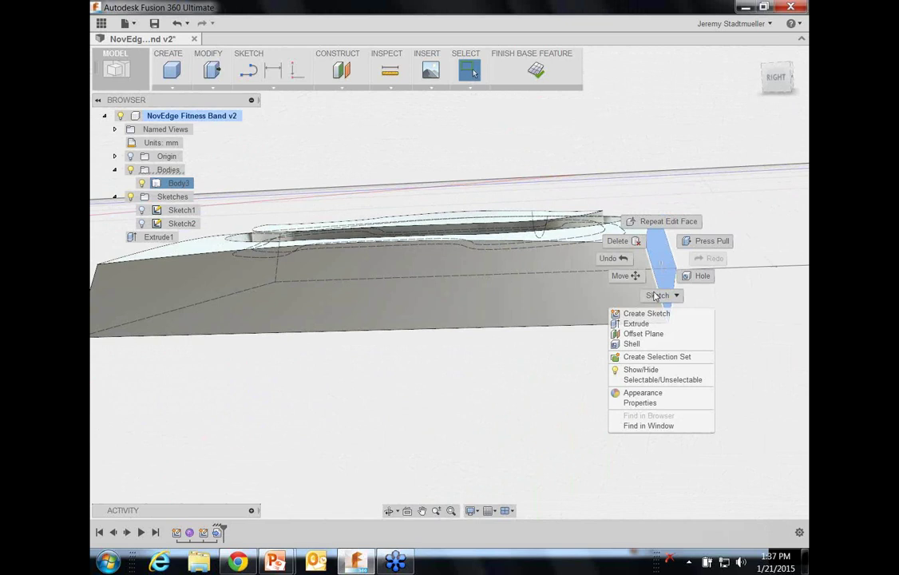
pyautogui.click(613, 258)
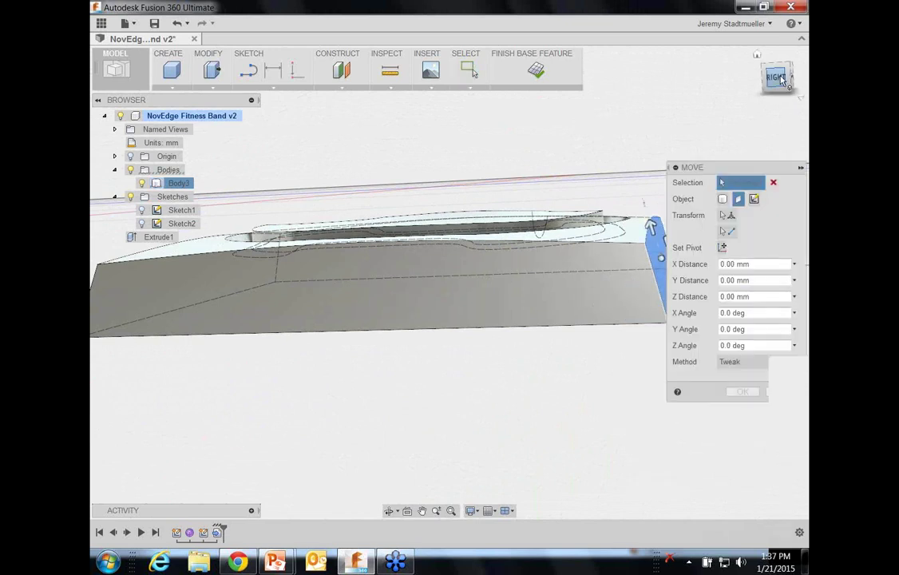
pyautogui.click(772, 91)
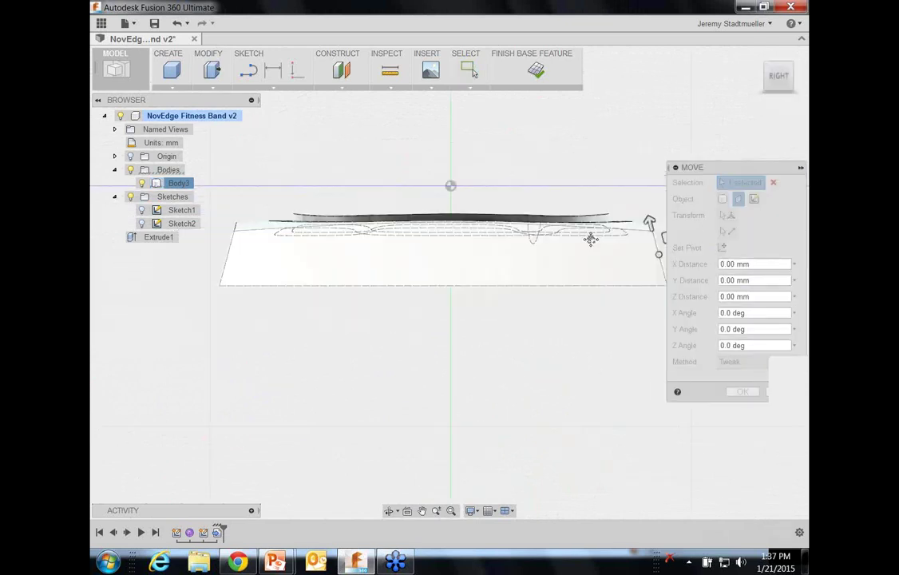
pyautogui.moveTo(554, 255); pyautogui.dragTo(558, 266)
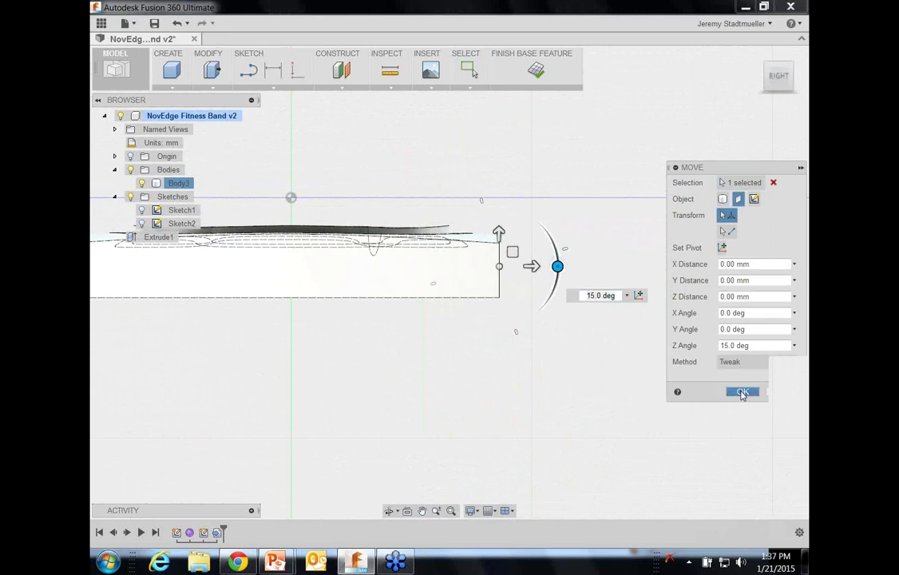
pyautogui.click(742, 392)
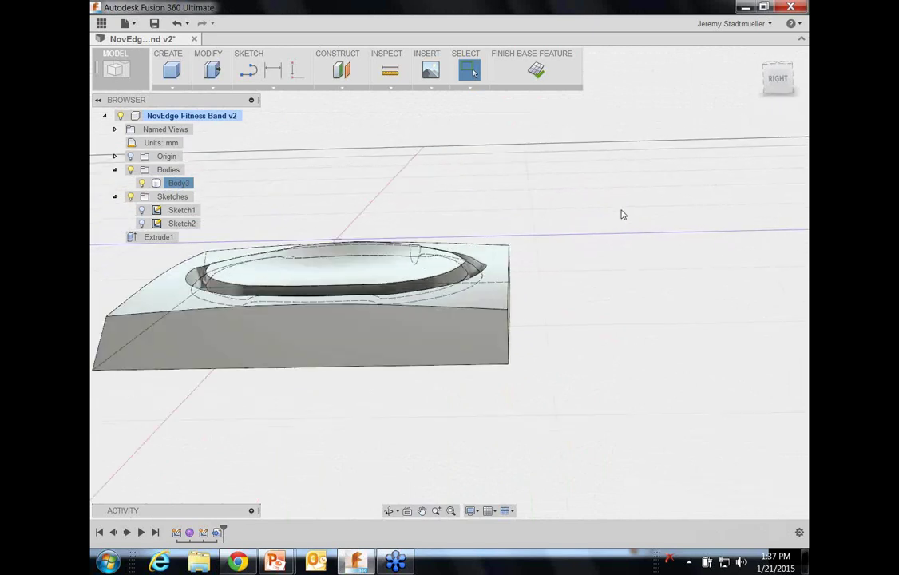
# Step: Finish editing the base feature
pyautogui.click(534, 72)
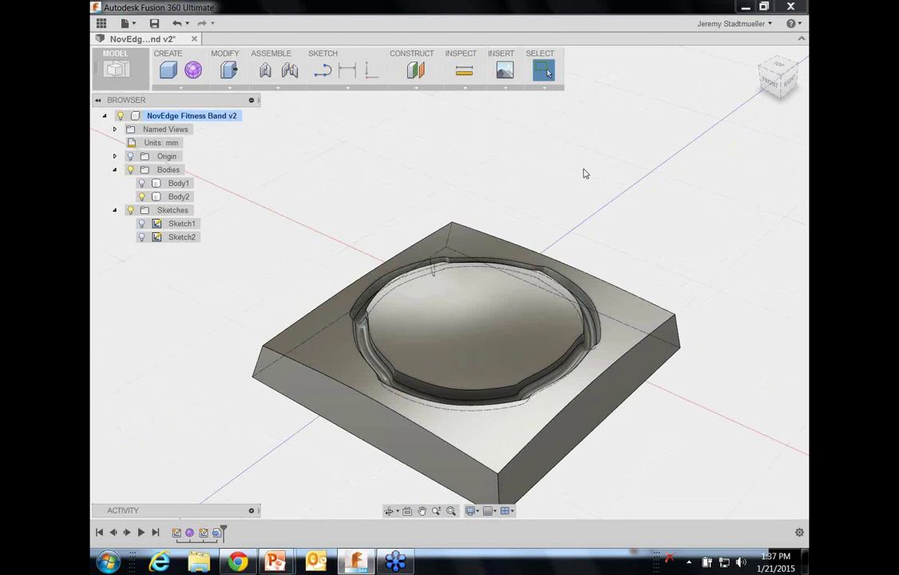
pyautogui.press('f')
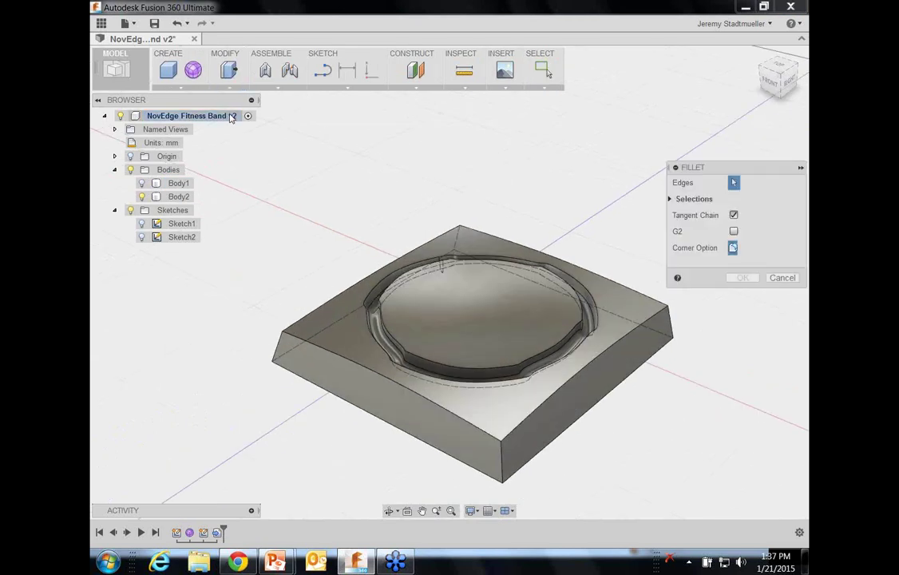
pyautogui.click(784, 278)
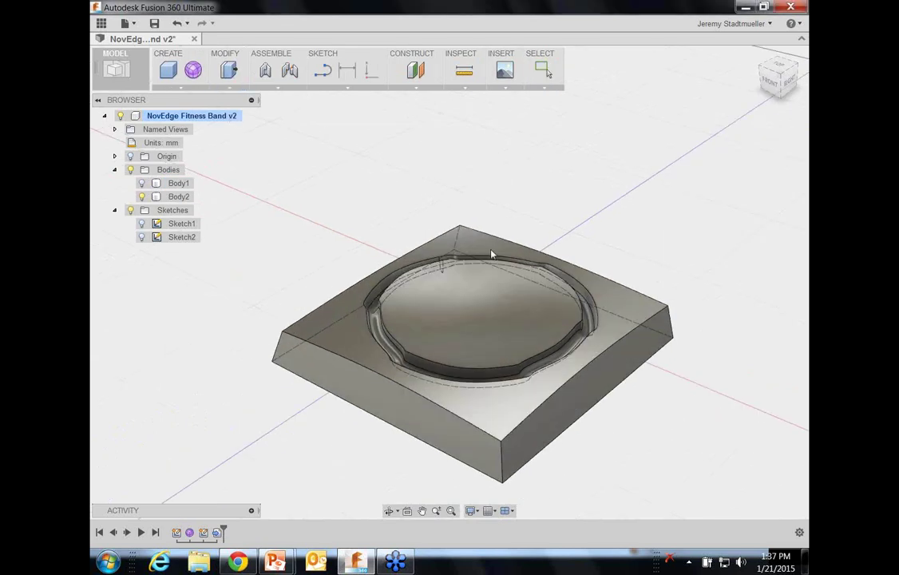
# Step: Round the base's four vertical corner edges with 20 mm fillets
pyautogui.rightClick(279, 349)
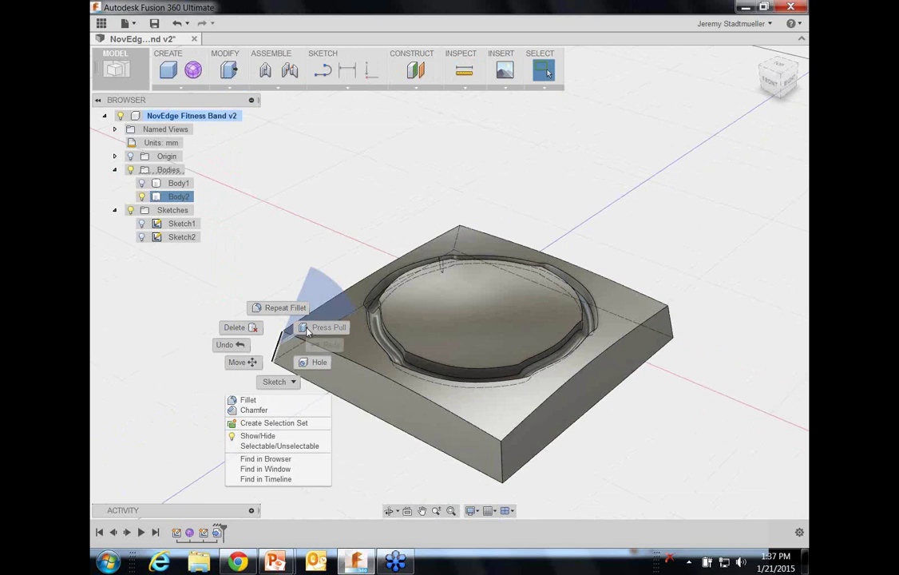
pyautogui.click(285, 308)
pyautogui.moveTo(269, 344); pyautogui.dragTo(292, 346)
pyautogui.click(500, 461)
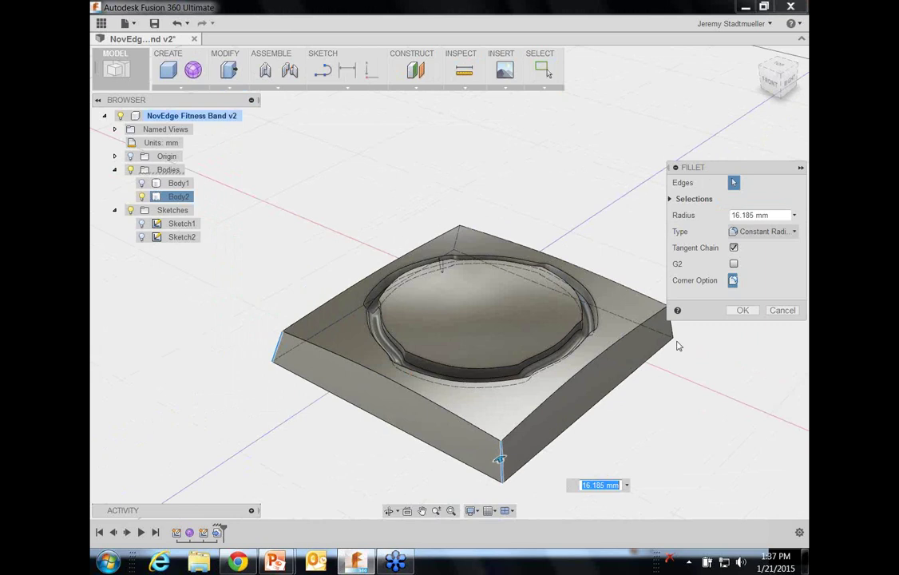
pyautogui.click(668, 327)
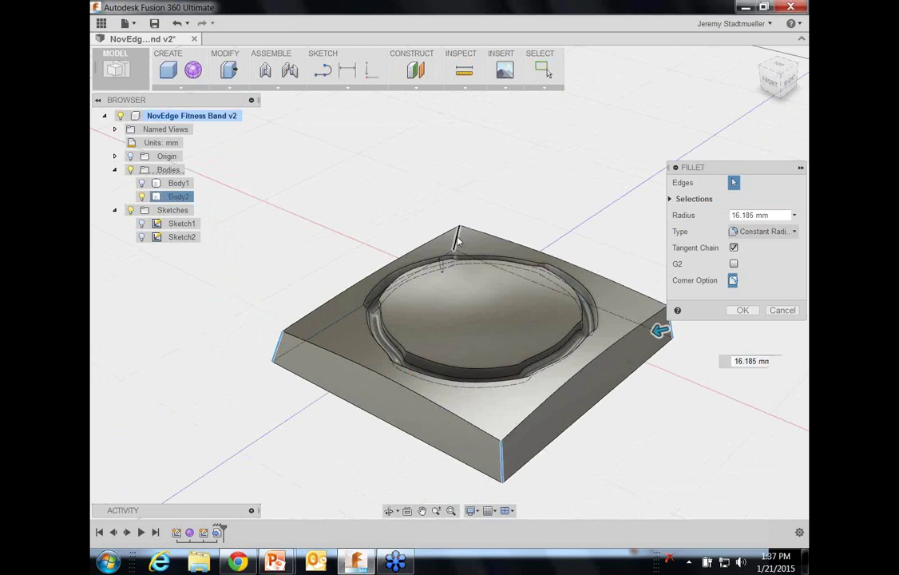
pyautogui.click(458, 238)
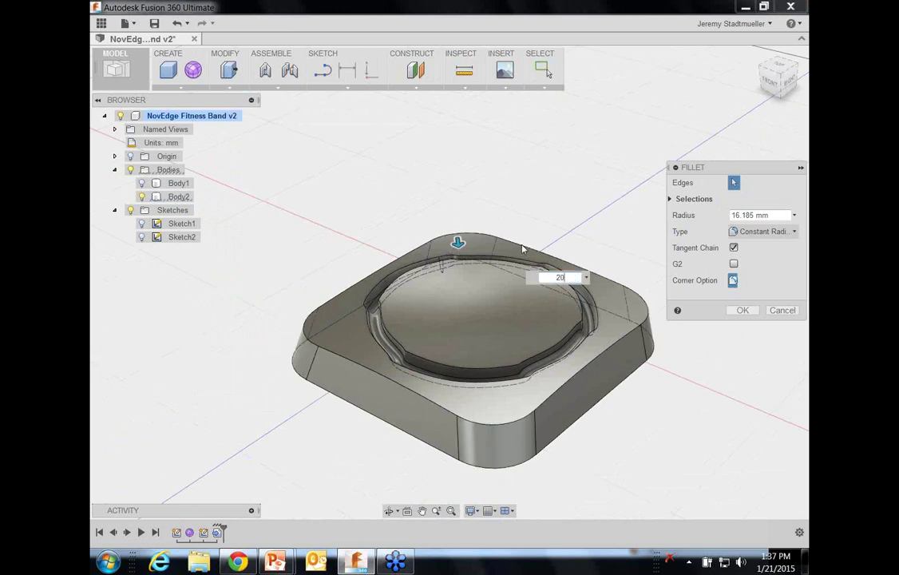
pyautogui.press('Return')
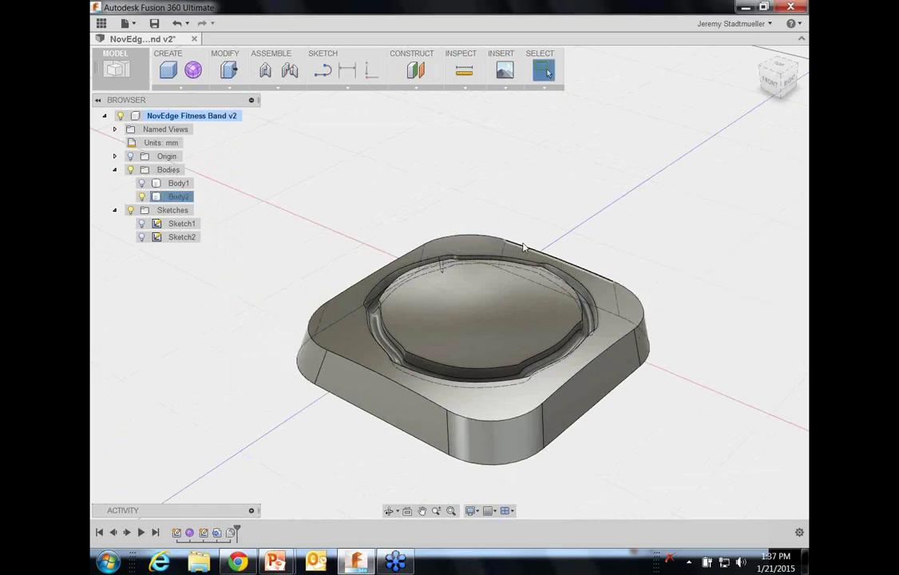
# Step: Fillet the top rim edge and inner rim edge loop at 1 mm
pyautogui.rightClick(507, 182)
pyautogui.click(357, 159)
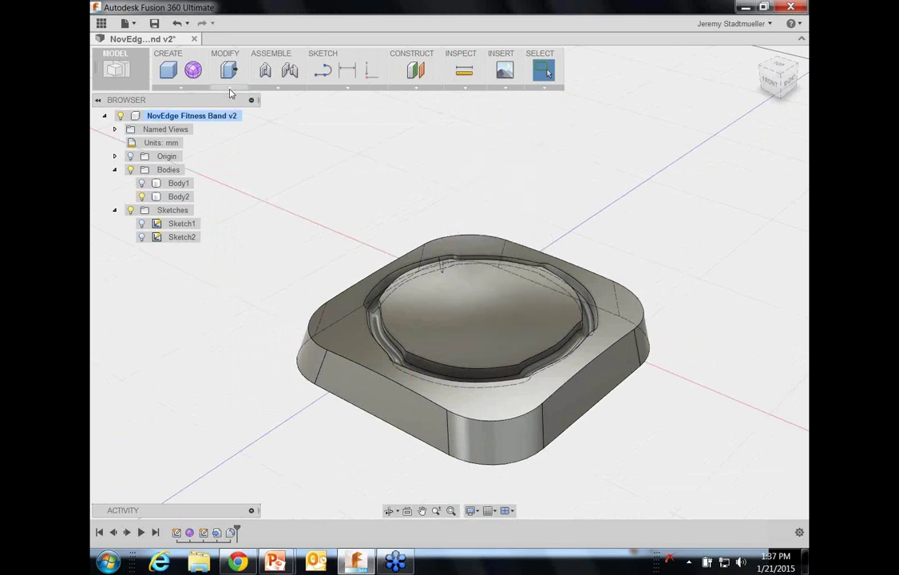
pyautogui.click(229, 88)
pyautogui.click(233, 116)
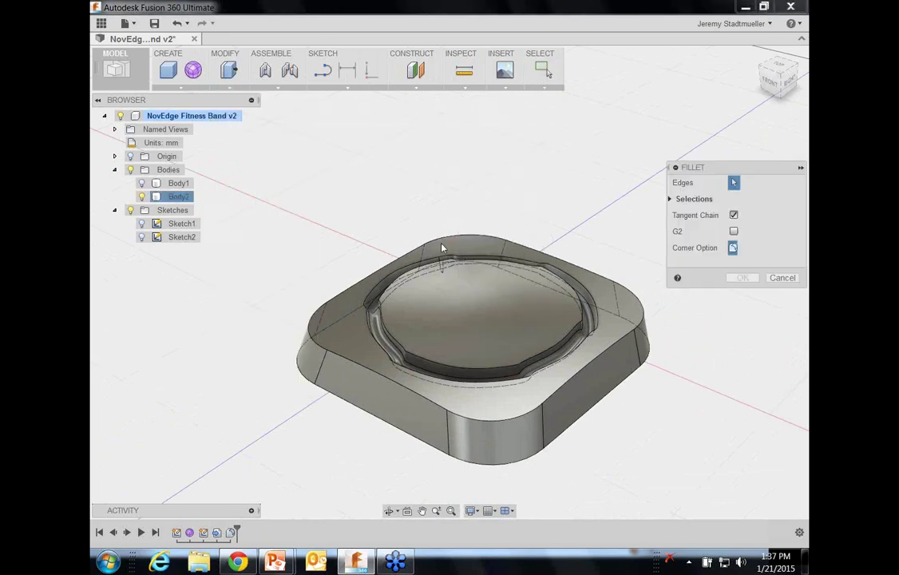
pyautogui.click(444, 254)
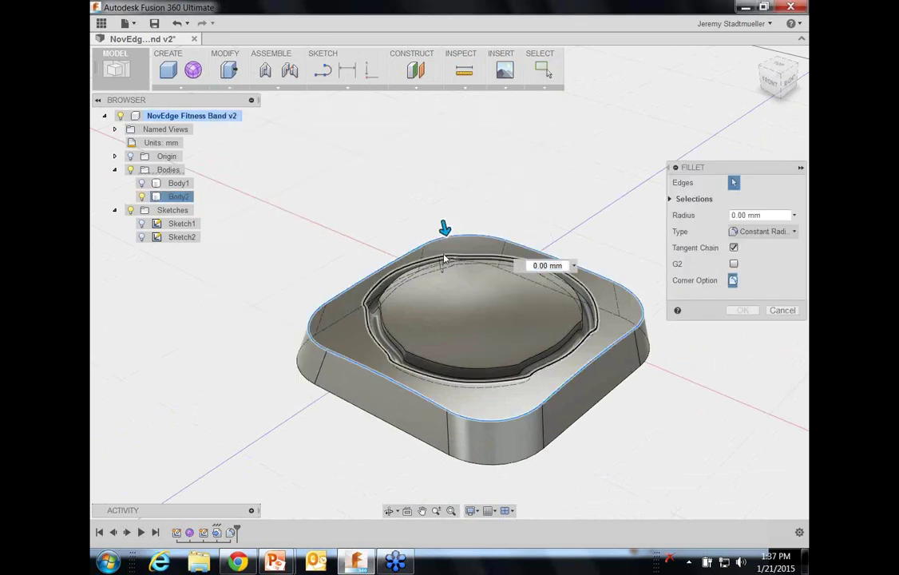
pyautogui.click(390, 334)
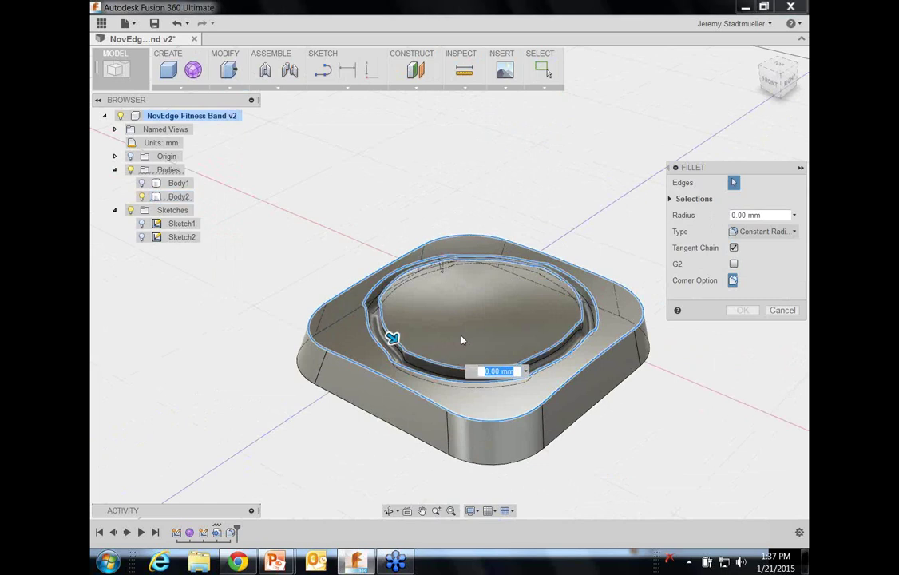
pyautogui.write('1')
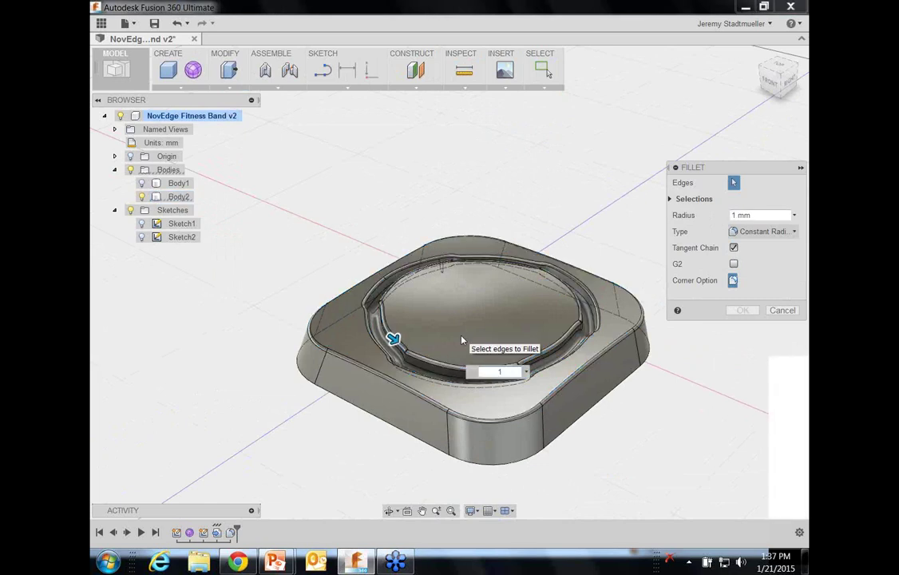
pyautogui.press('Return')
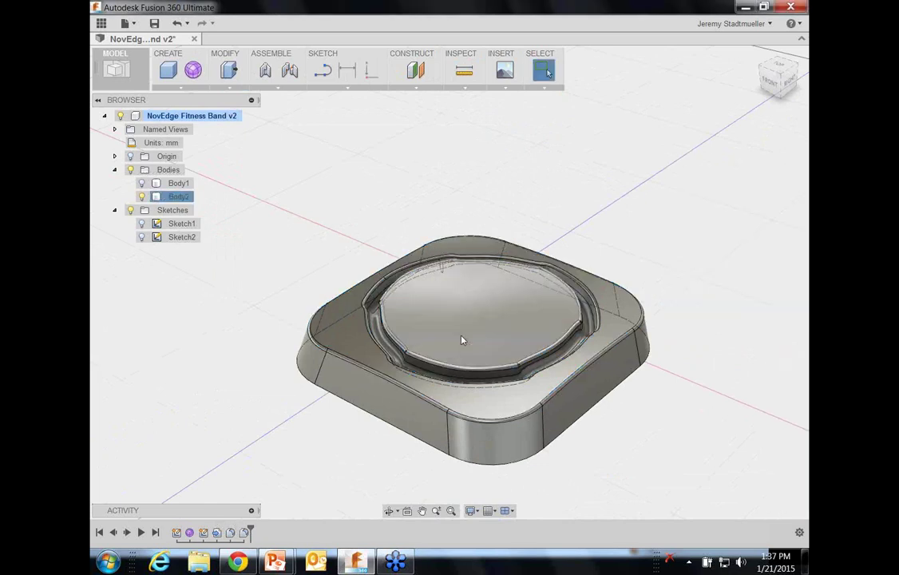
pyautogui.keyDown('shift'); pyautogui.moveTo(462, 340); pyautogui.dragTo(496, 339, button='middle'); pyautogui.keyUp('shift')
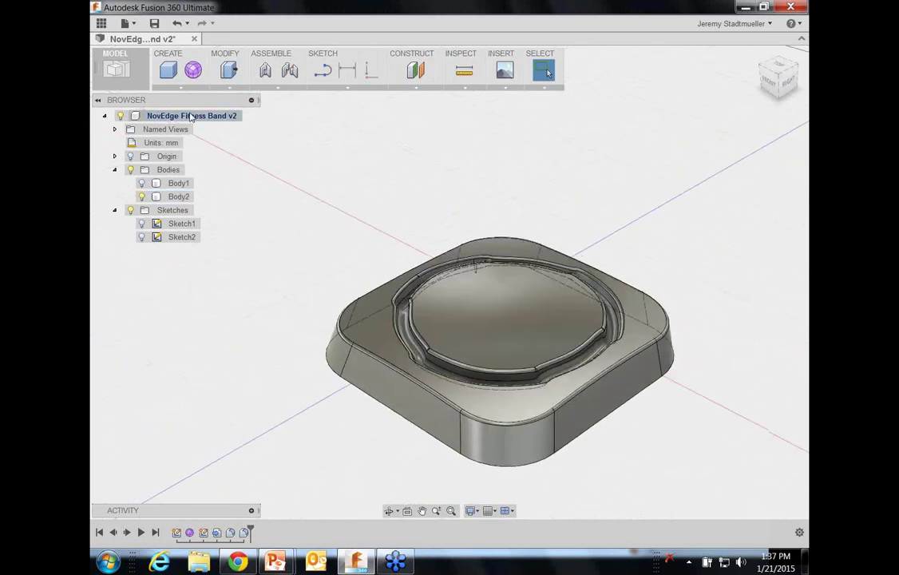
# Step: Show Body1 again and paint the base black Metal Flake, replacing existing face appearances
pyautogui.click(142, 184)
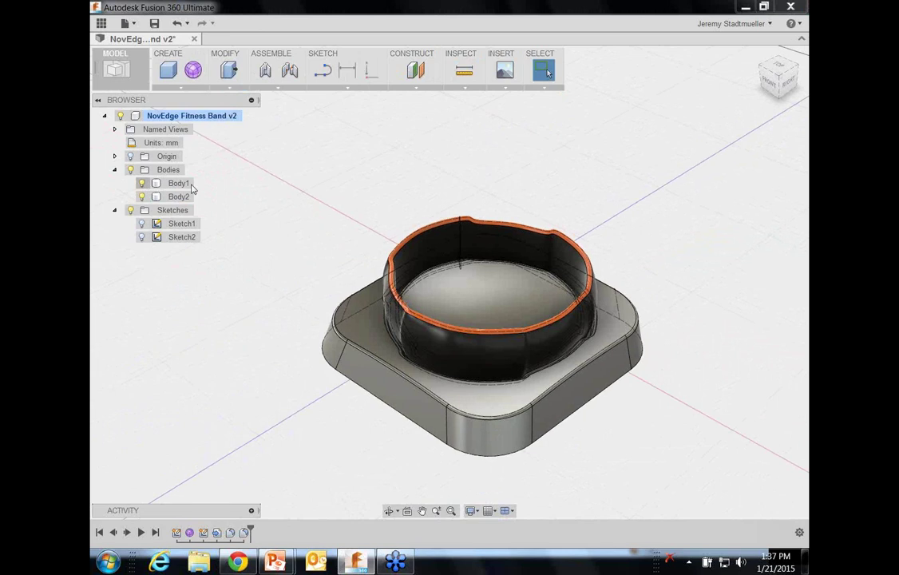
pyautogui.keyDown('shift'); pyautogui.moveTo(191, 184); pyautogui.dragTo(281, 172, button='middle'); pyautogui.keyUp('shift')
pyautogui.rightClick(281, 170)
pyautogui.click(267, 236)
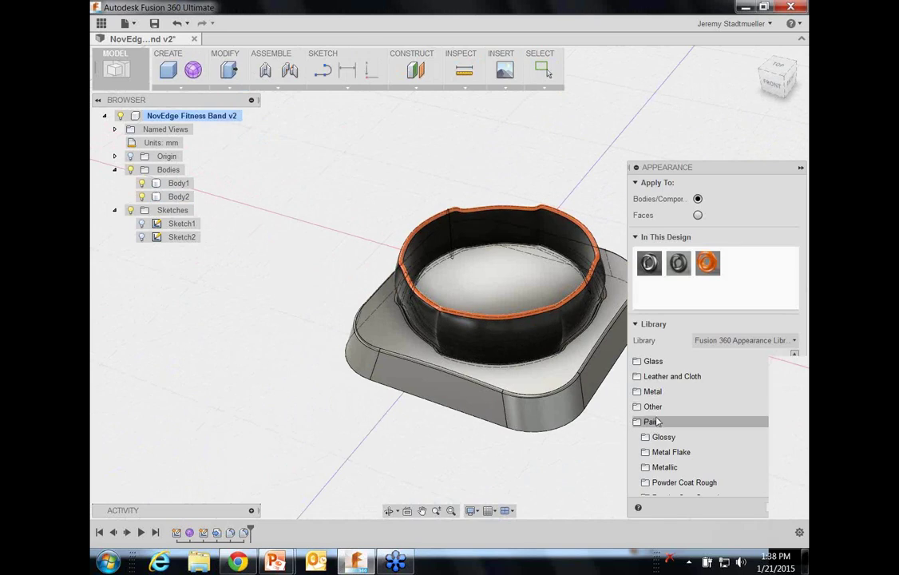
pyautogui.scroll(-2, 653, 397)
pyautogui.click(661, 387)
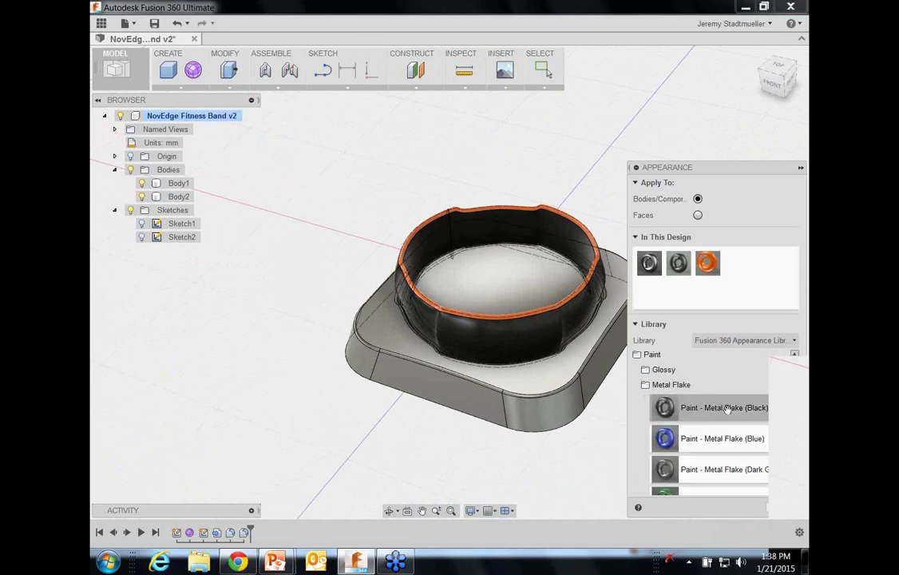
pyautogui.moveTo(727, 408); pyautogui.dragTo(507, 335)
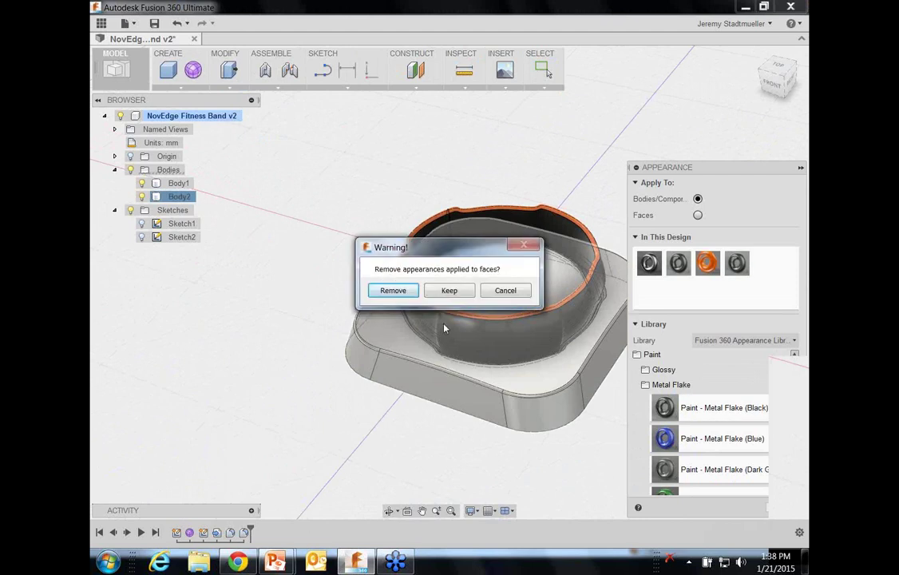
pyautogui.click(395, 290)
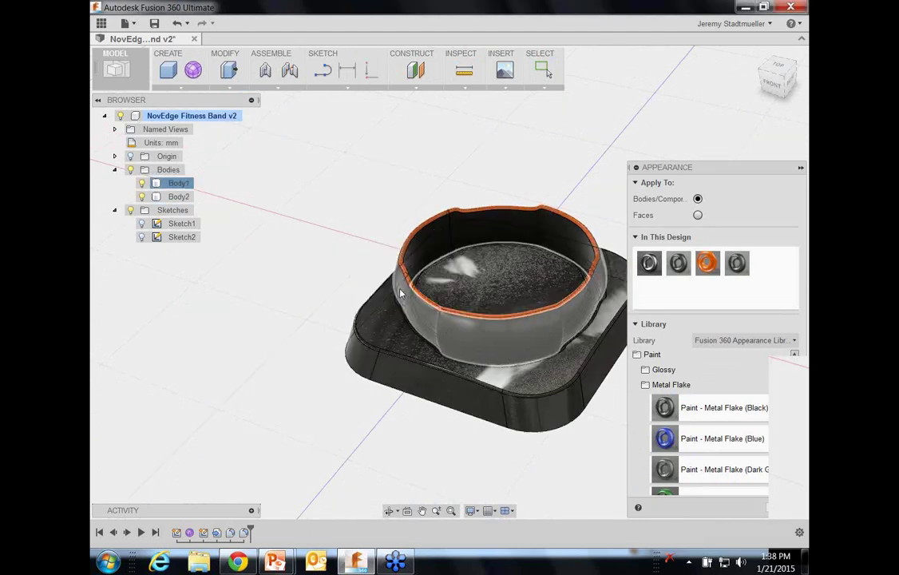
pyautogui.keyDown('shift'); pyautogui.moveTo(445, 302); pyautogui.dragTo(589, 168, button='middle'); pyautogui.keyUp('shift')
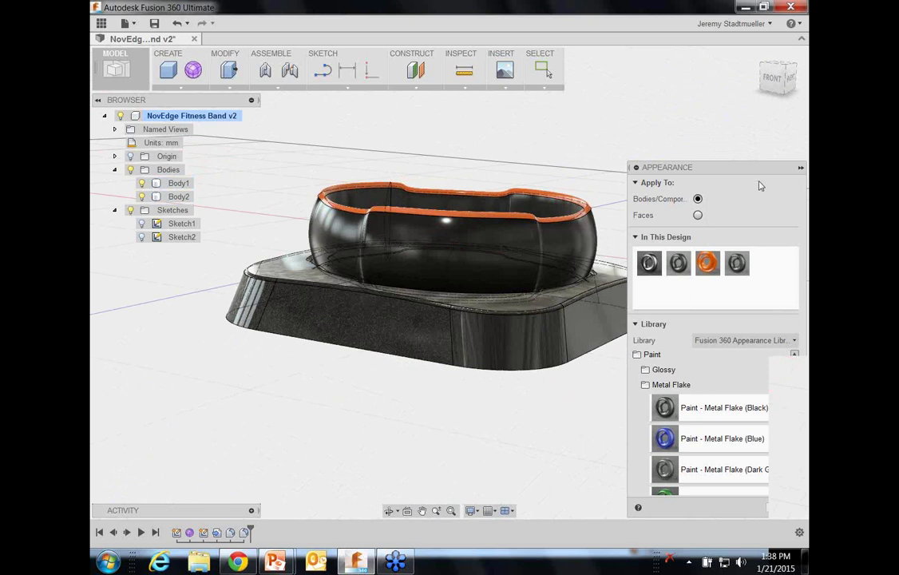
pyautogui.moveTo(756, 177); pyautogui.dragTo(724, 91)
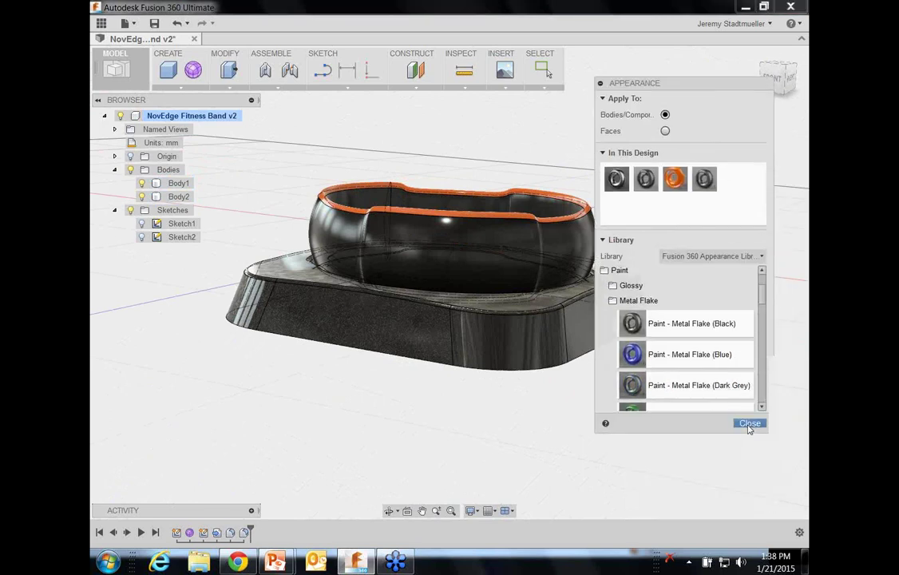
pyautogui.click(748, 421)
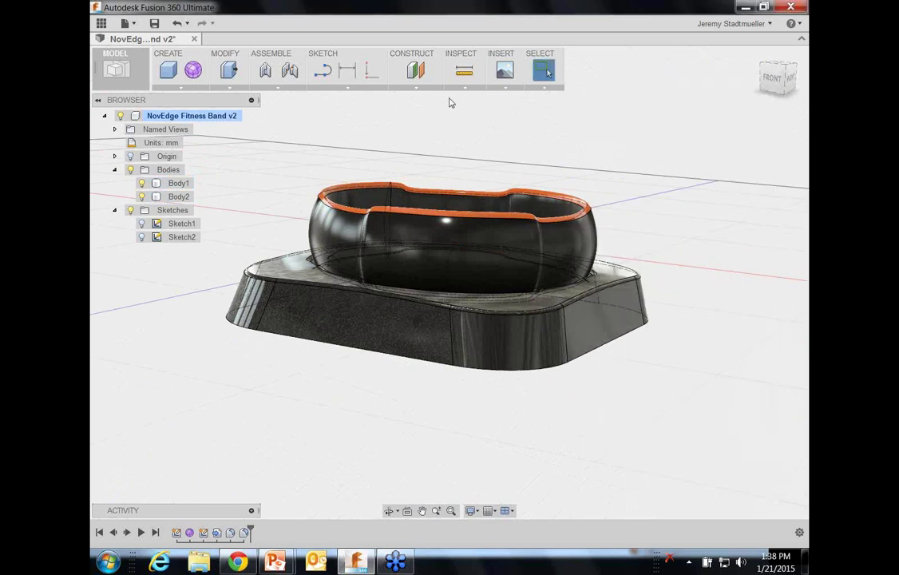
# Step: In the Render workspace, place a MedicalInfo.png decal on the band's outer face and lower it
pyautogui.click(112, 74)
pyautogui.click(114, 185)
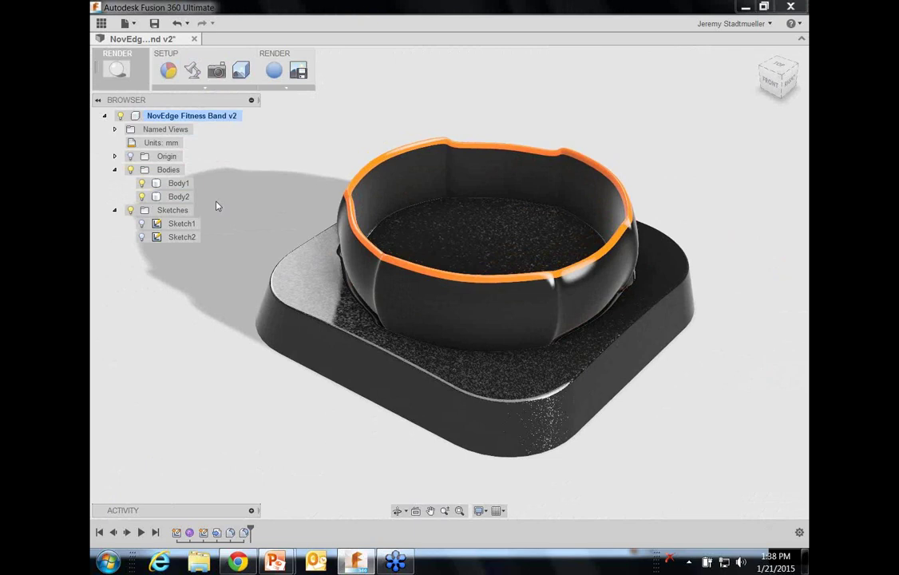
pyautogui.click(241, 72)
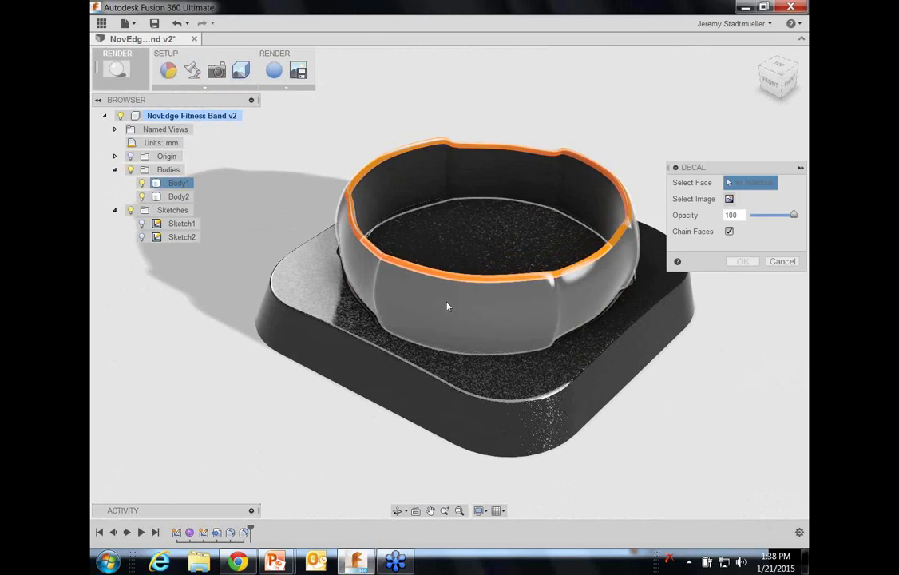
pyautogui.click(392, 265)
pyautogui.click(729, 199)
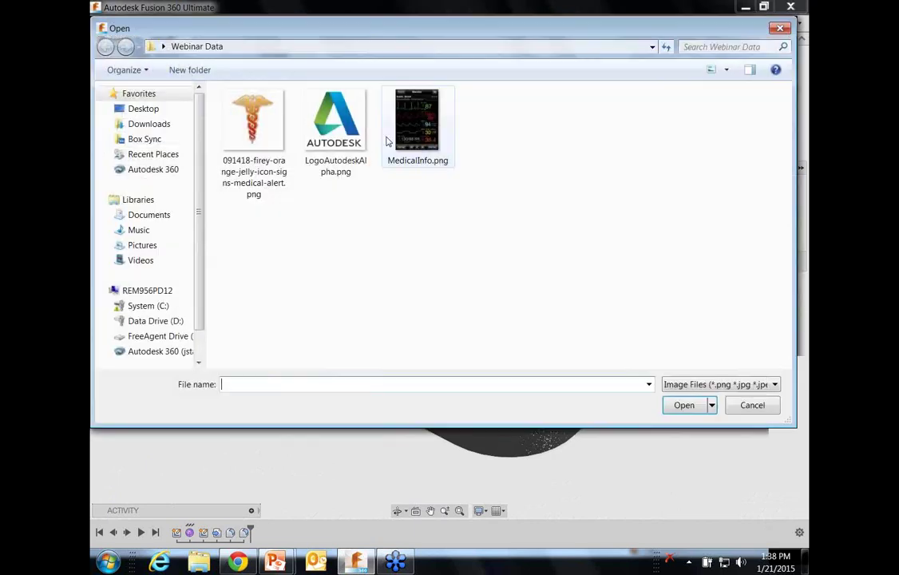
pyautogui.click(412, 126)
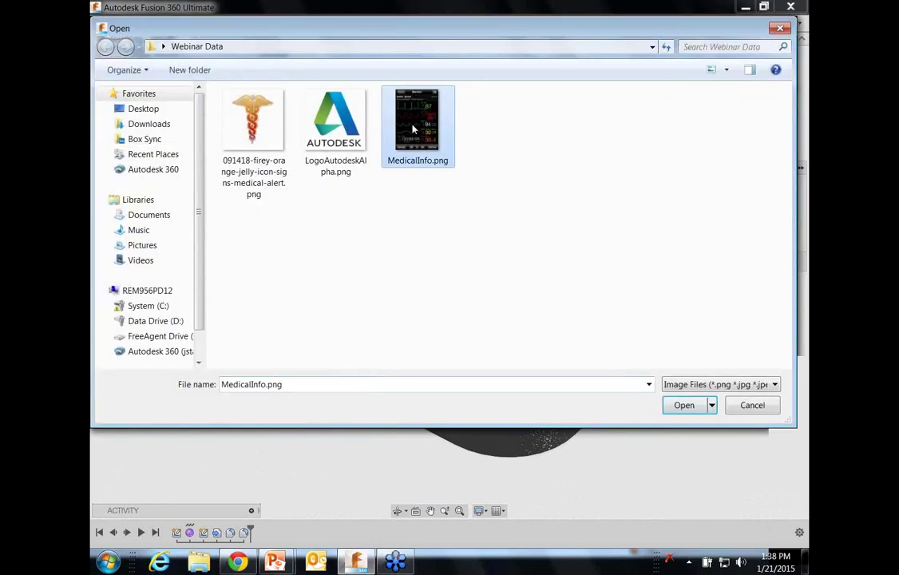
pyautogui.doubleClick(413, 128)
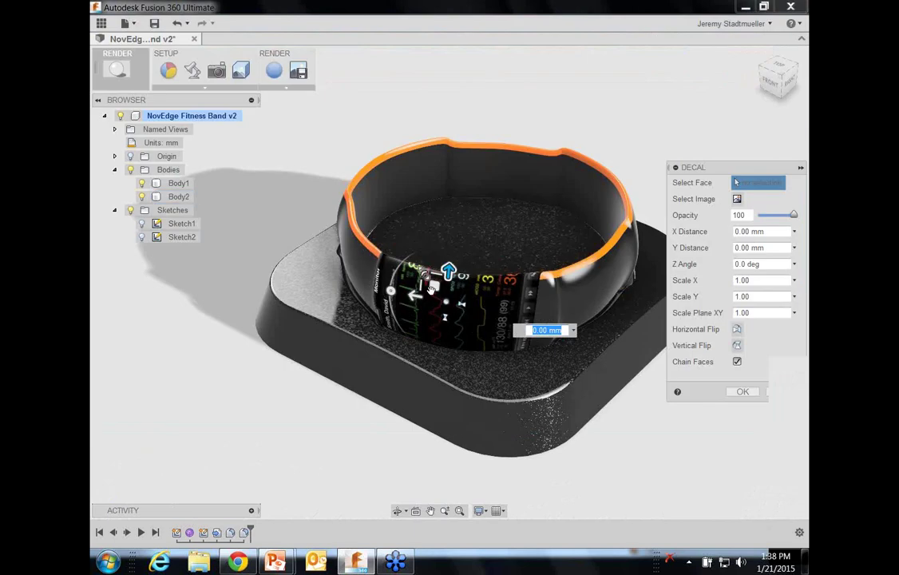
pyautogui.moveTo(434, 285); pyautogui.dragTo(448, 322)
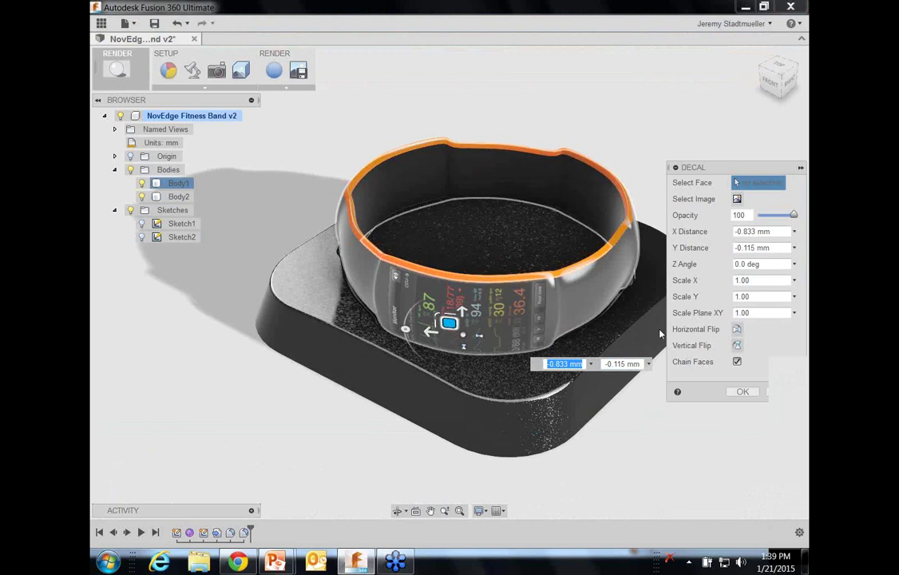
# Step: Confirm the screen decal, then add a shrunken caduceus decal on the band's side
pyautogui.click(743, 391)
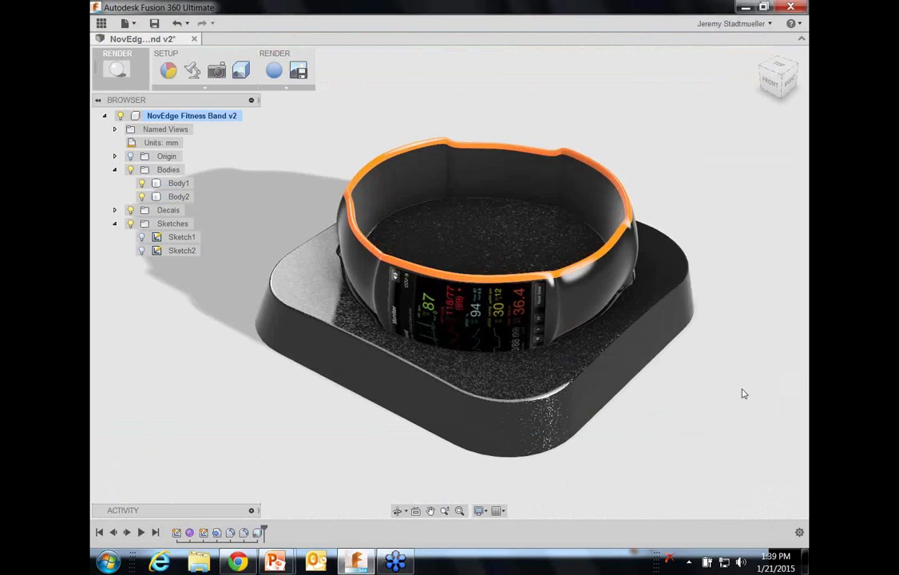
pyautogui.keyDown('shift'); pyautogui.moveTo(743, 393); pyautogui.dragTo(496, 253, button='middle'); pyautogui.keyUp('shift')
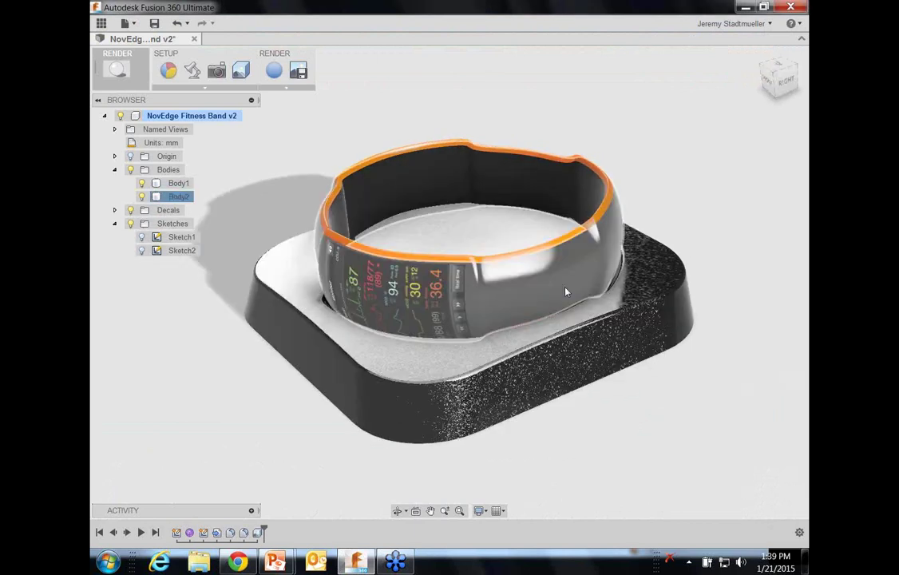
pyautogui.click(241, 70)
pyautogui.click(484, 247)
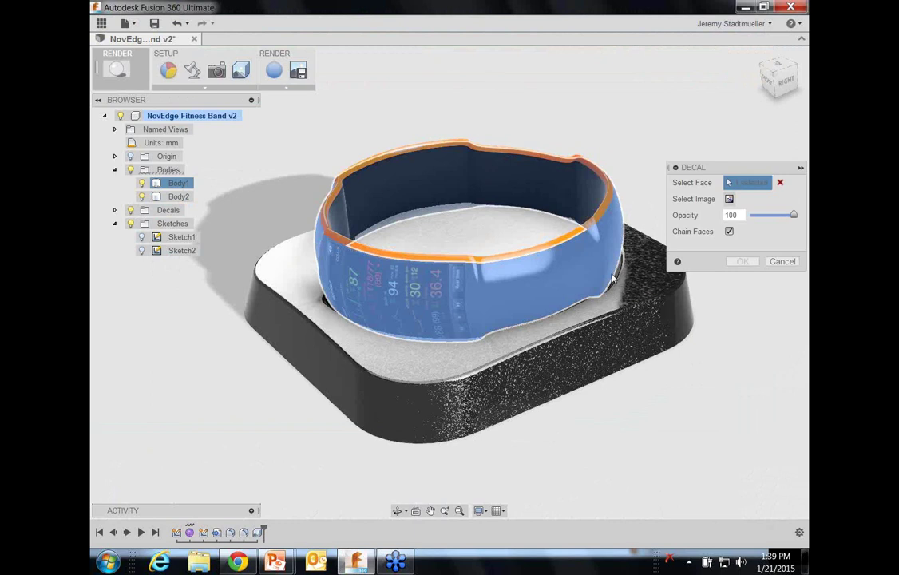
pyautogui.click(729, 200)
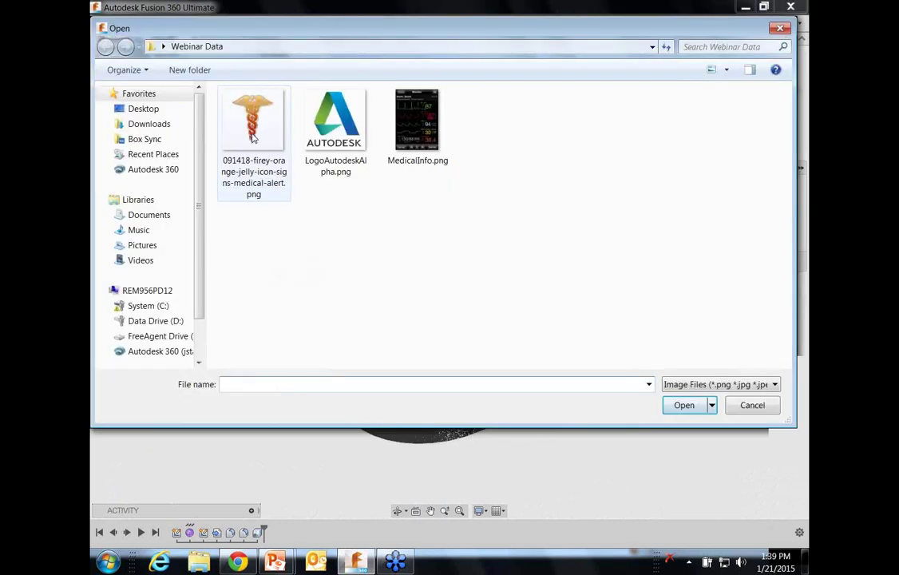
pyautogui.click(252, 138)
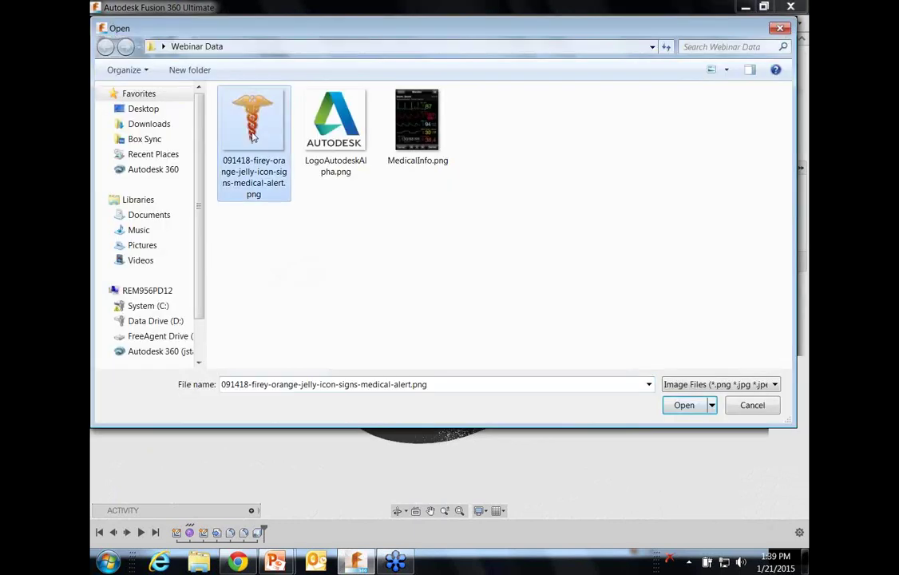
pyautogui.doubleClick(252, 138)
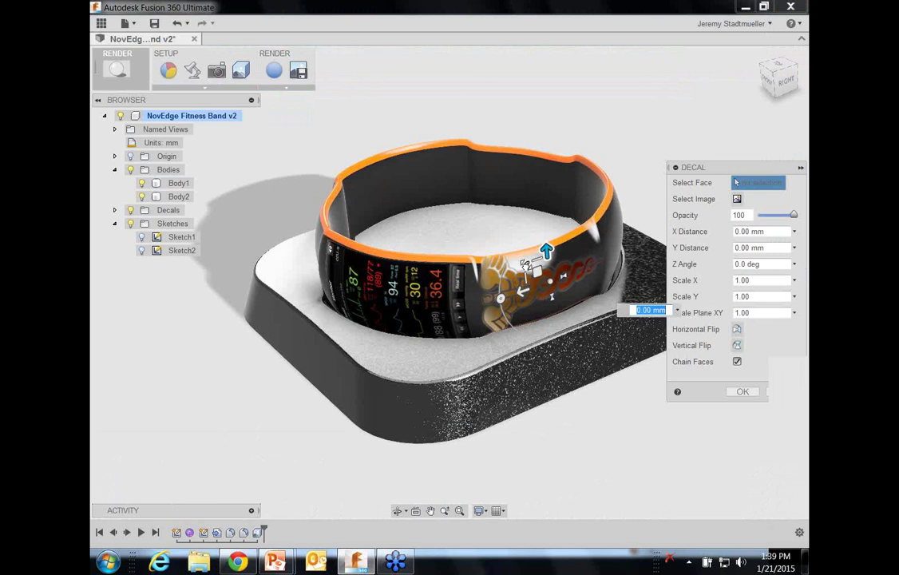
pyautogui.moveTo(533, 254); pyautogui.dragTo(552, 281)
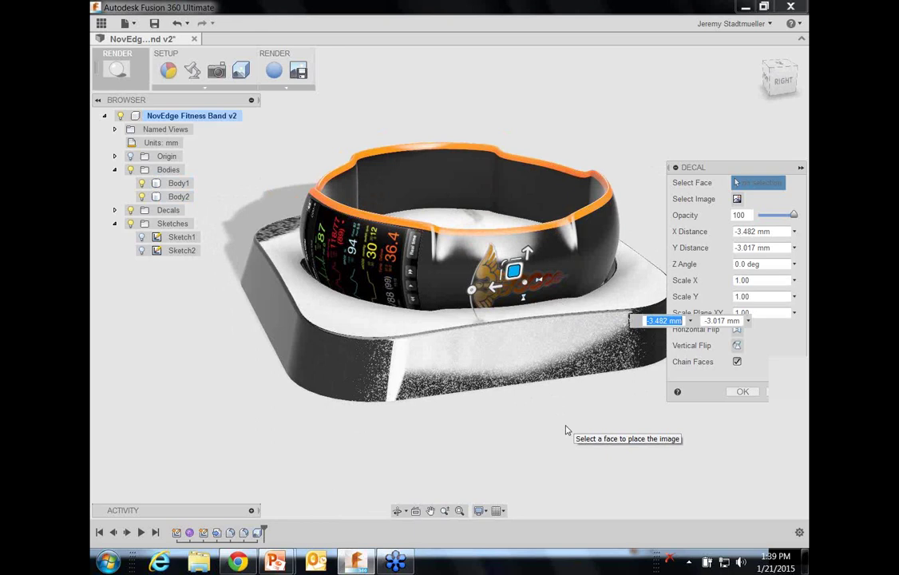
pyautogui.click(742, 392)
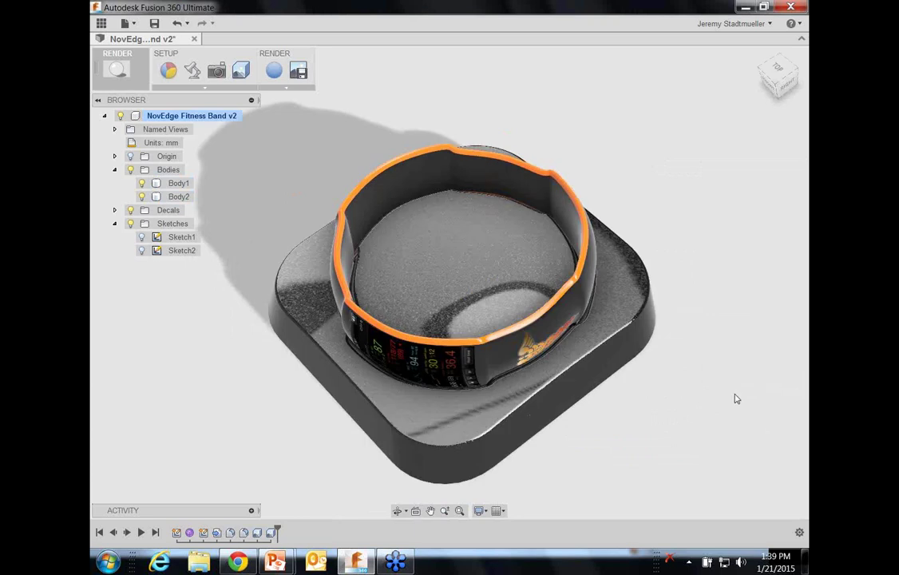
# Step: Place LogoAutodeskAlpha.png on the floor inside the band, rotated 146° and offset 8.745 × 2.064 mm
pyautogui.click(441, 277)
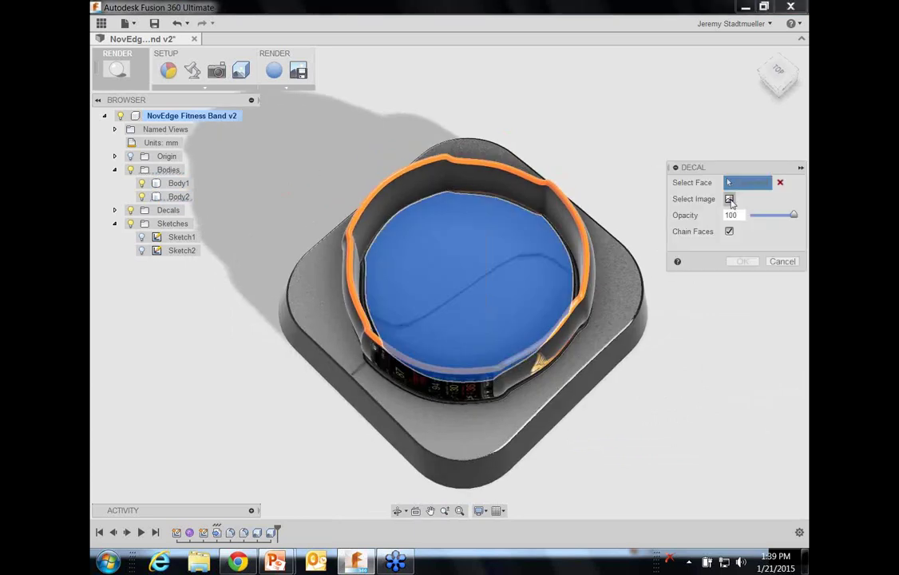
pyautogui.click(730, 200)
pyautogui.click(346, 137)
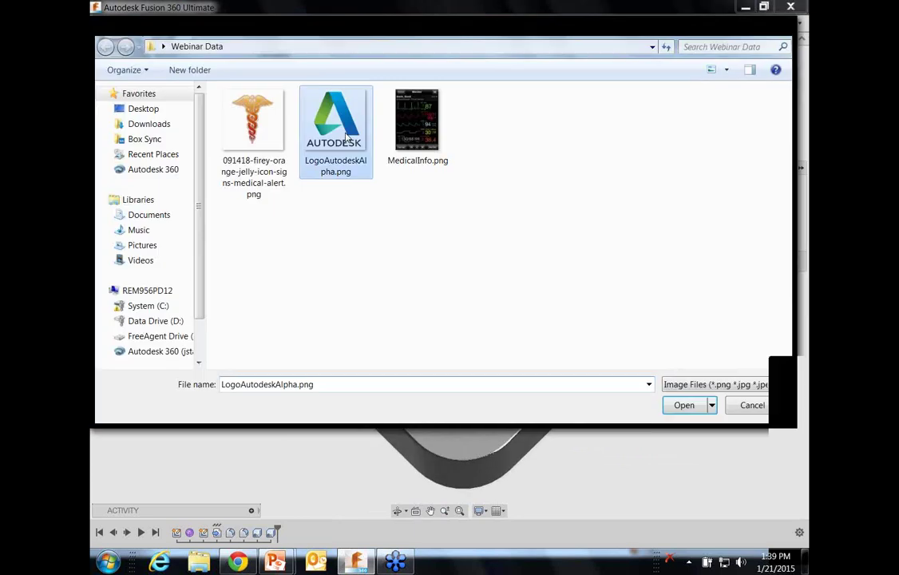
pyautogui.press('Return')
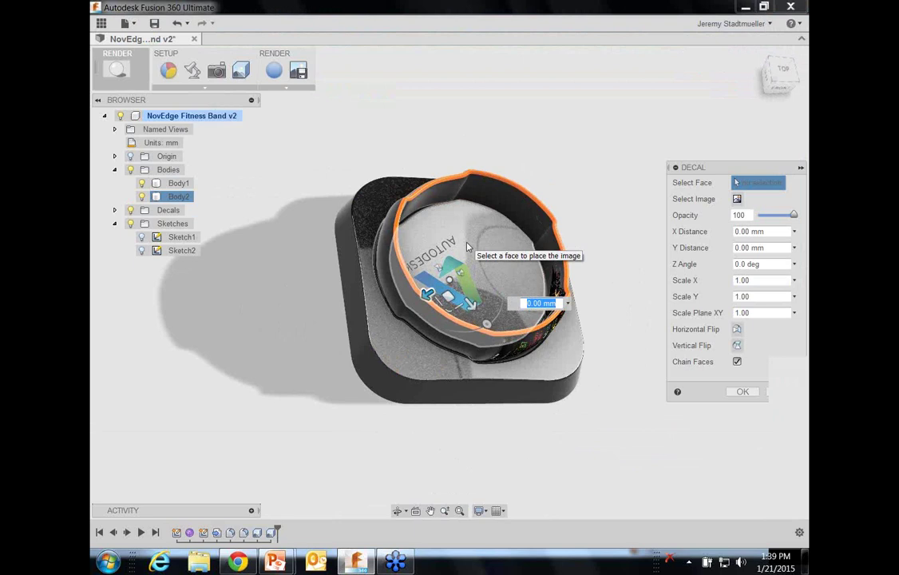
pyautogui.keyDown('shift'); pyautogui.moveTo(467, 246); pyautogui.dragTo(774, 80, button='middle'); pyautogui.keyUp('shift')
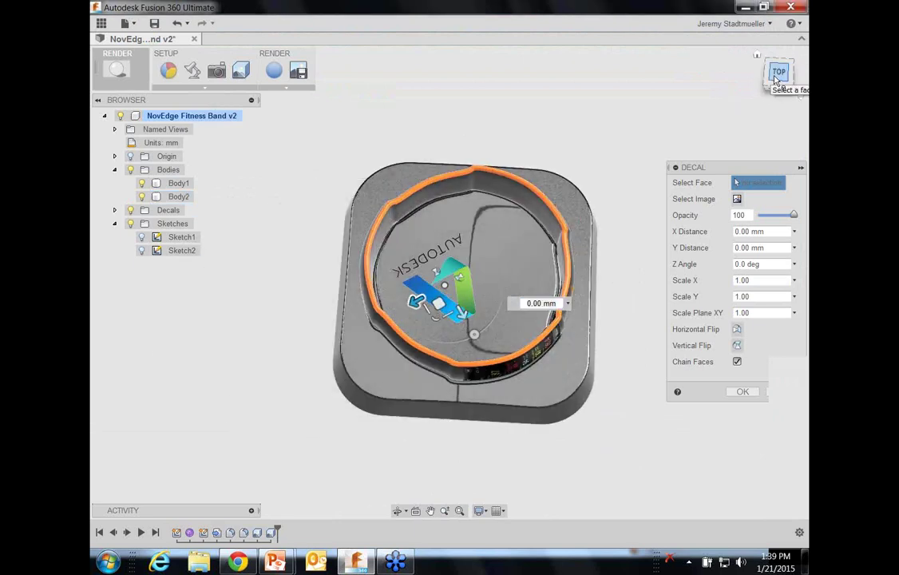
pyautogui.click(776, 74)
pyautogui.moveTo(475, 342); pyautogui.dragTo(445, 212)
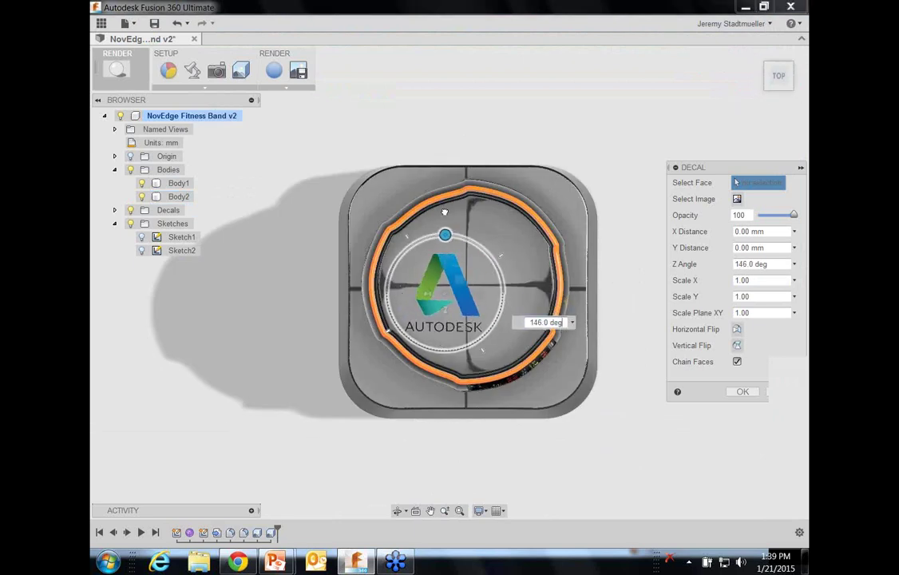
pyautogui.moveTo(458, 275); pyautogui.dragTo(482, 272)
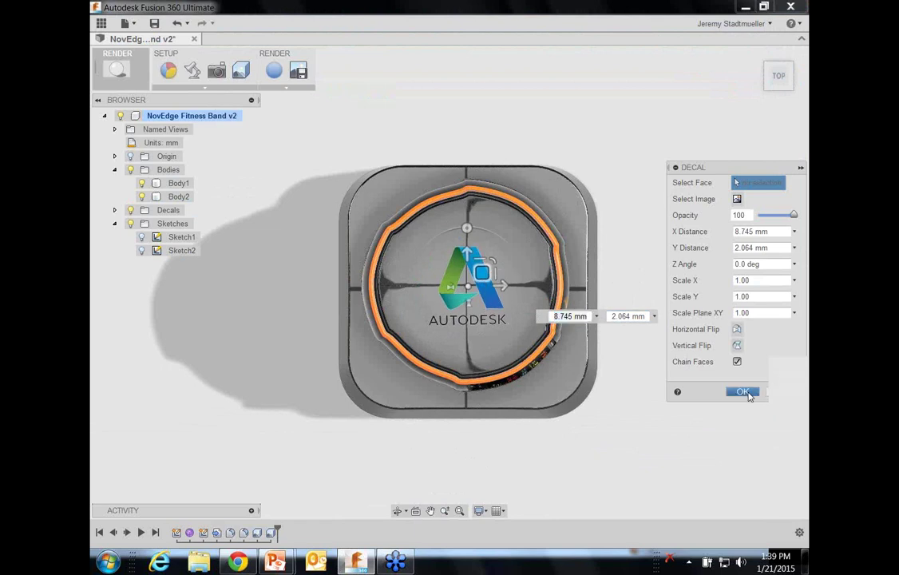
pyautogui.click(742, 392)
pyautogui.press('F6')
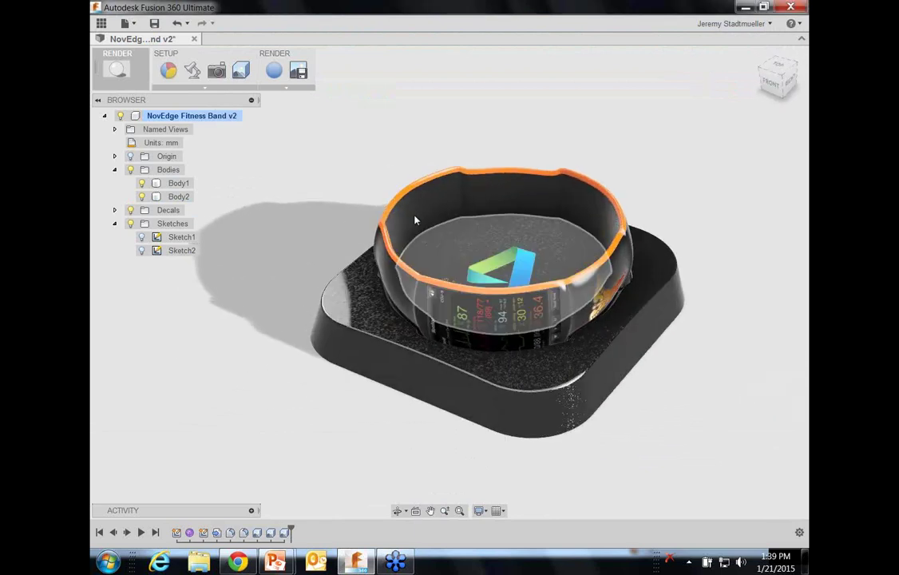
pyautogui.click(216, 70)
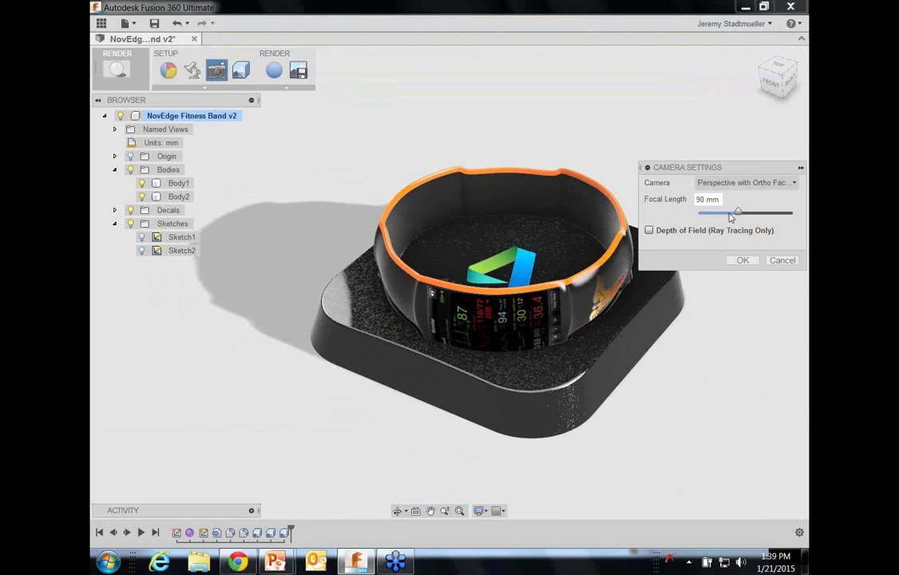
pyautogui.click(781, 260)
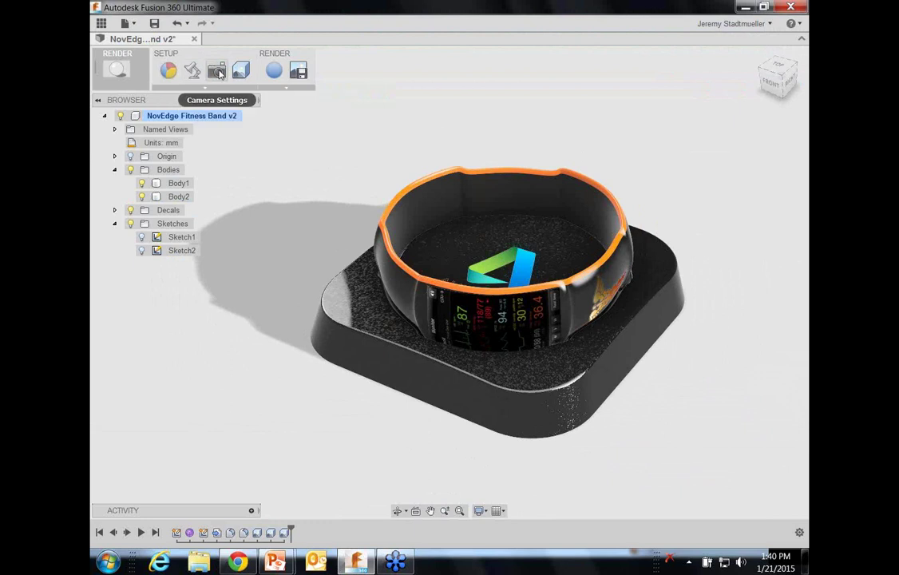
pyautogui.click(192, 70)
pyautogui.click(779, 204)
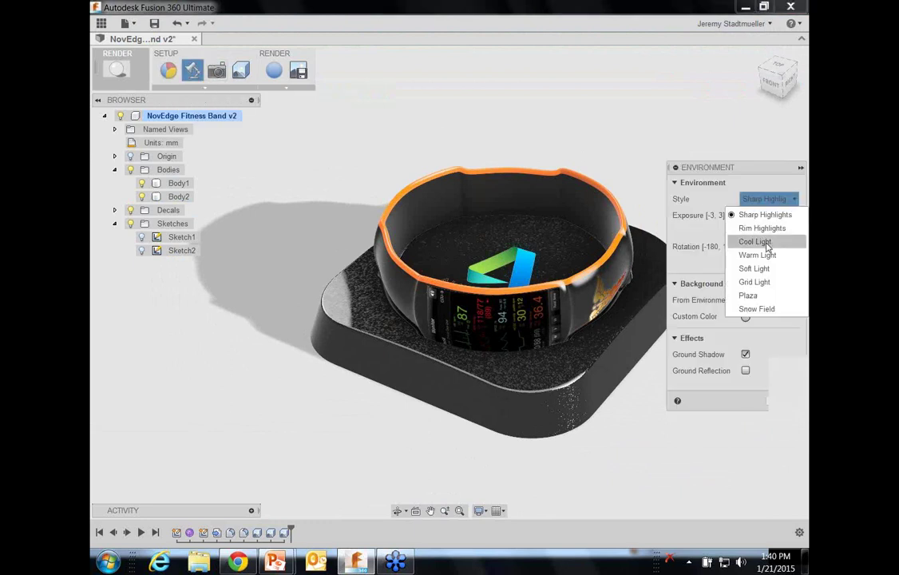
pyautogui.click(767, 243)
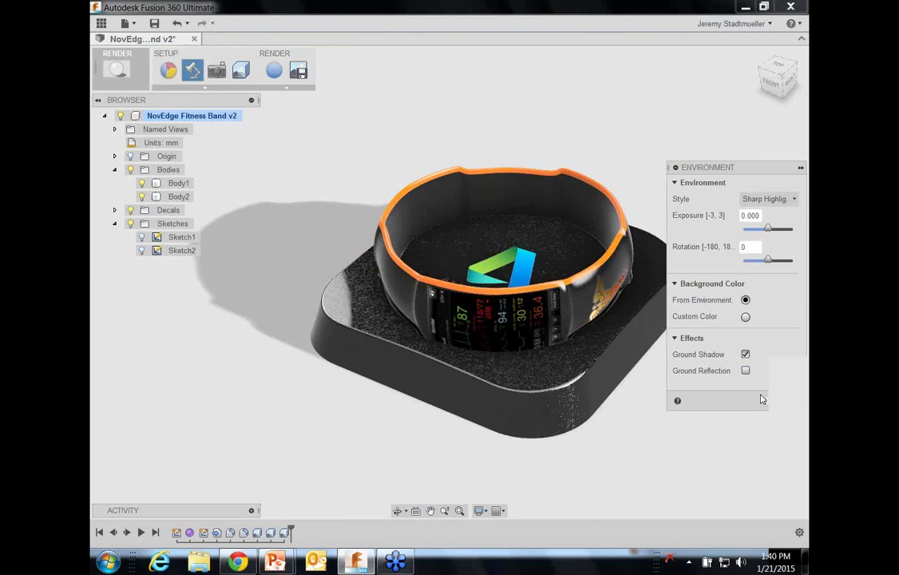
pyautogui.press('Escape')
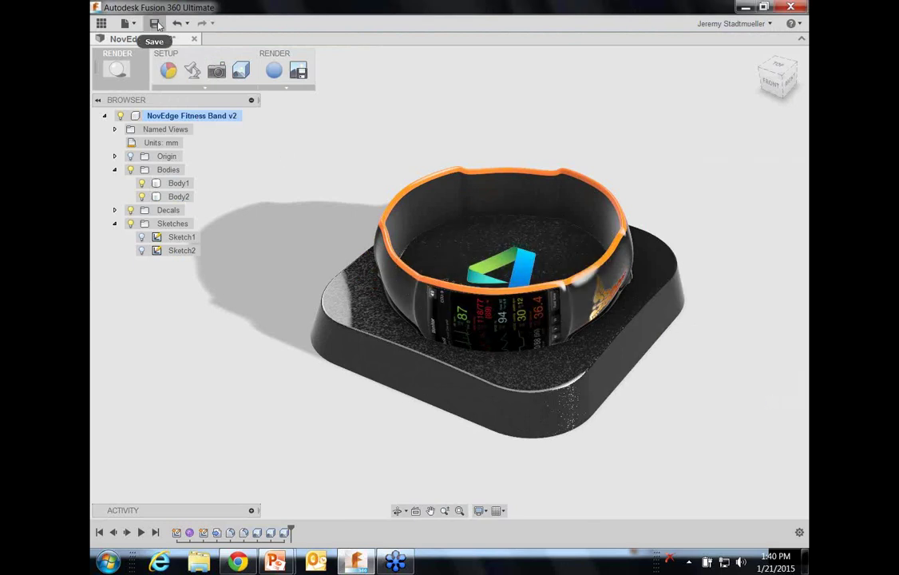
# Step: Save a new NovEdge Fitness Band v2 version described as 'Added Base and Appearances'
pyautogui.click(154, 23)
pyautogui.doubleClick(468, 270)
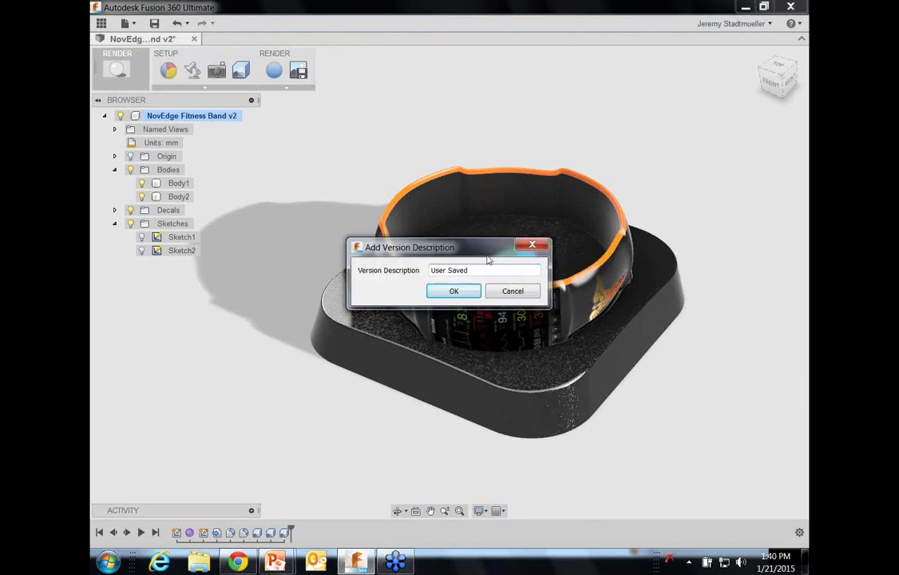
pyautogui.tripleClick(478, 270)
pyautogui.write('Added Base and Appearance')
pyautogui.press('BackSpace')
pyautogui.press('BackSpace')
pyautogui.write('ces')
pyautogui.click(456, 292)
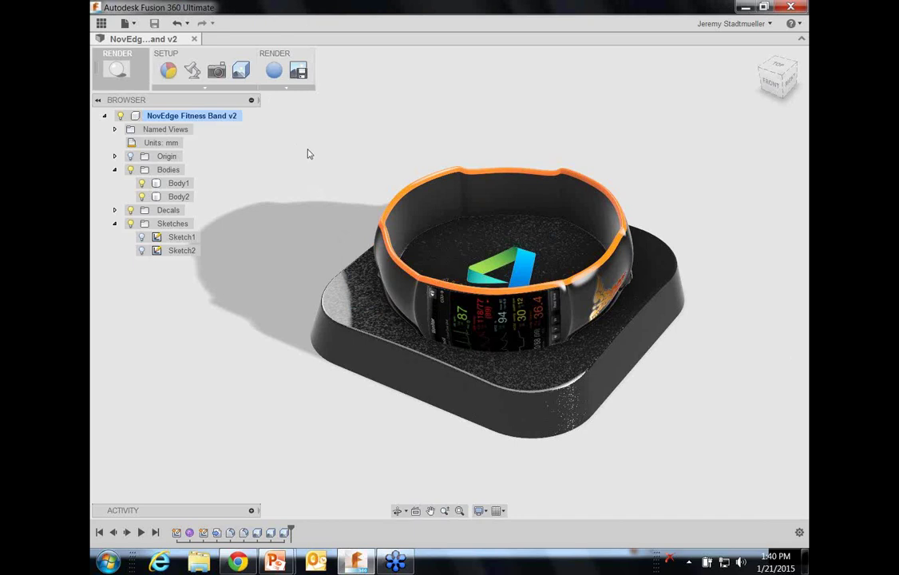
# Step: Render the v3 band with ray tracing, then show the NovEdge Webinar project's data panel
pyautogui.click(270, 70)
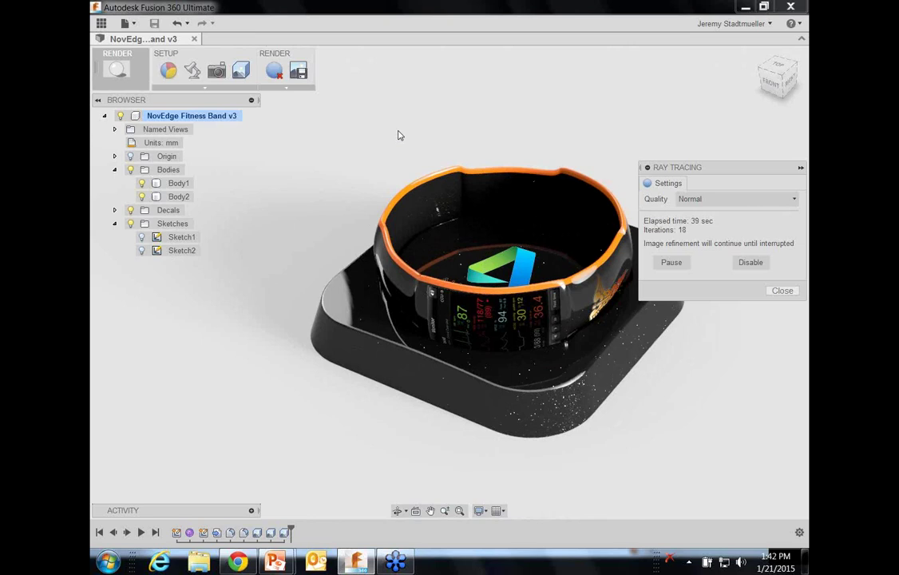
pyautogui.click(782, 290)
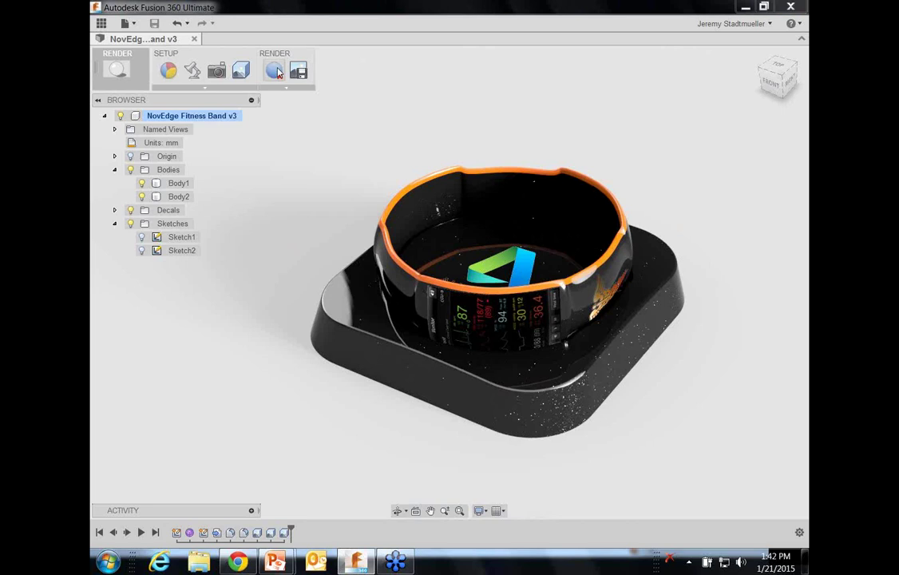
pyautogui.click(103, 24)
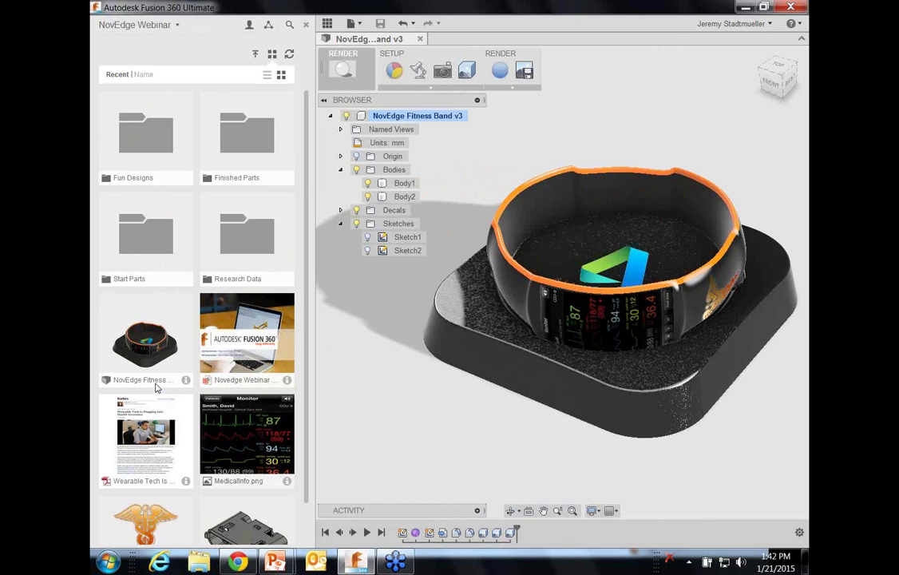
# Step: Open the NovEdge Webinar project page in A360 and load its 3 new activity posts
pyautogui.click(268, 27)
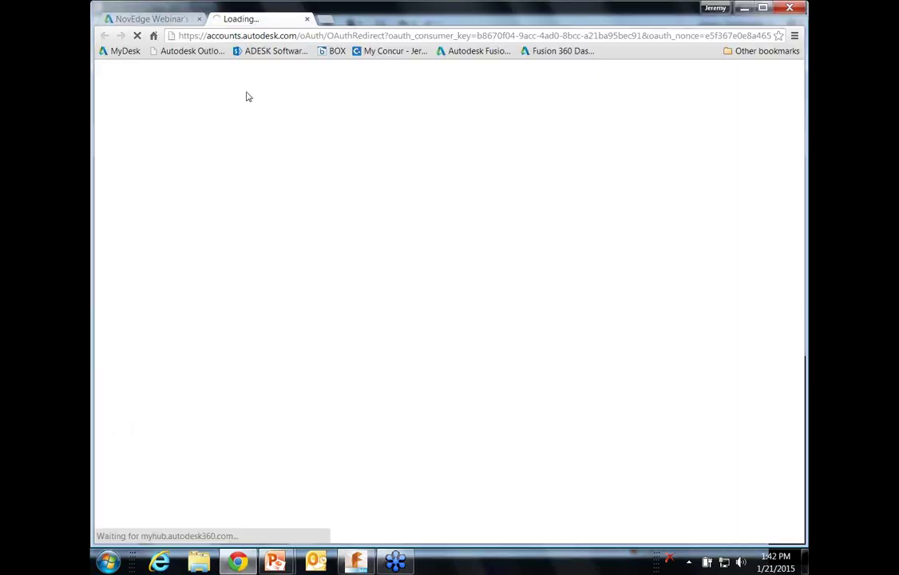
pyautogui.click(151, 18)
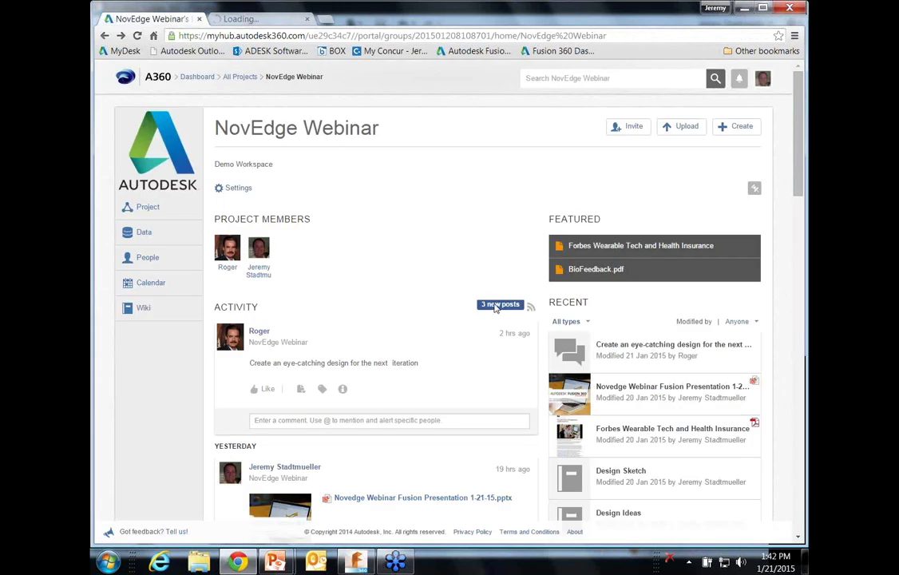
pyautogui.click(497, 305)
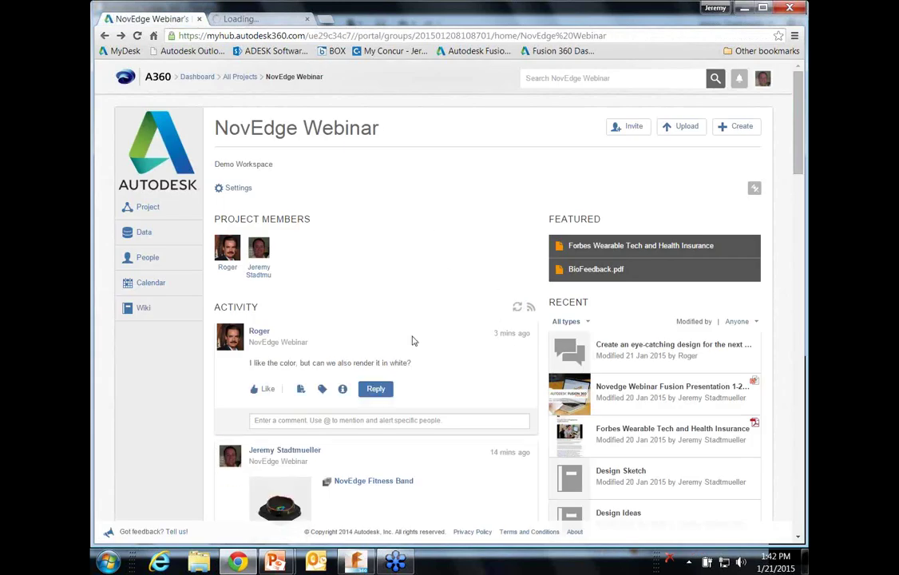
pyautogui.scroll(-1, 412, 341)
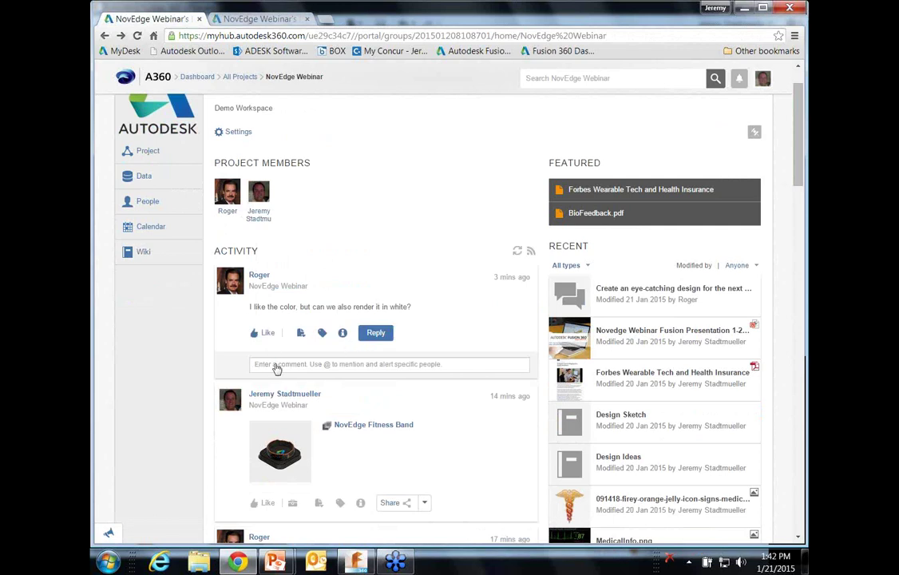
# Step: Post the reply 'Will do. Let me get at that after i show the client' under the white render request
pyautogui.click(311, 364)
pyautogui.write('Will do')
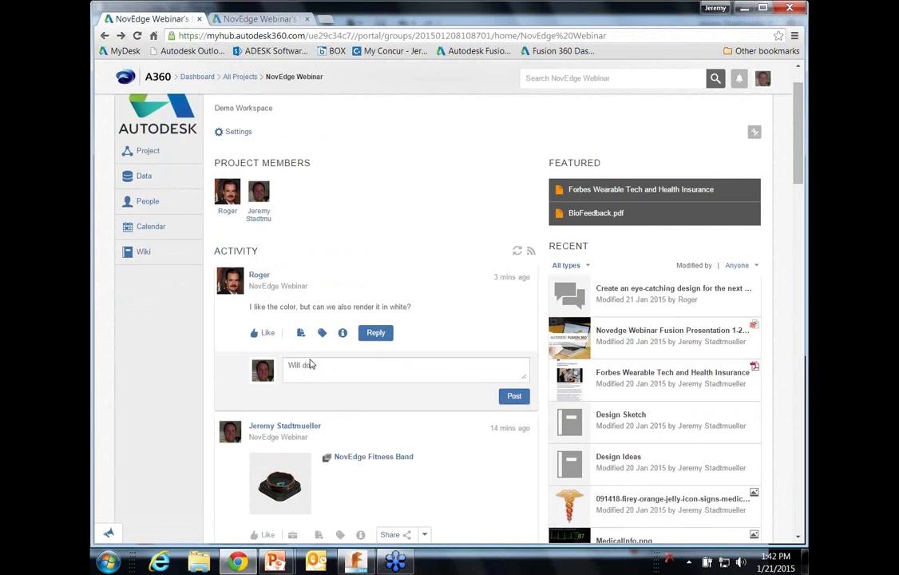
pyautogui.write('. Let me get at that after the web cl')
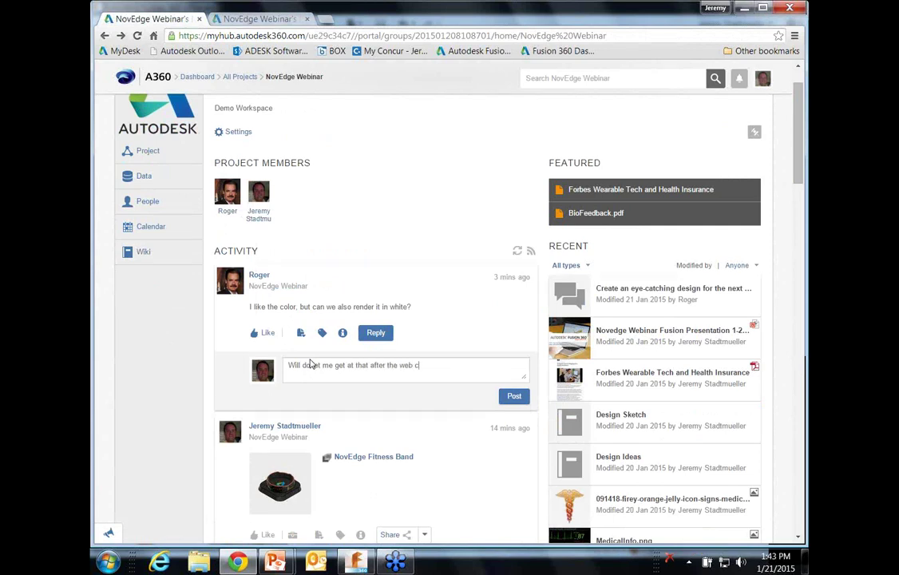
pyautogui.press('BackSpace')
pyautogui.press('BackSpace')
pyautogui.press('BackSpace')
pyautogui.press('BackSpace')
pyautogui.press('BackSpace')
pyautogui.press('BackSpace')
pyautogui.press('BackSpace')
pyautogui.press('BackSpace')
pyautogui.press('BackSpace')
pyautogui.press('BackSpace')
pyautogui.press('BackSpace')
pyautogui.press('BackSpace')
pyautogui.press('BackSpace')
pyautogui.press('BackSpace')
pyautogui.press('BackSpace')
pyautogui.press('BackSpace')
pyautogui.write('after i show the client')
pyautogui.click(512, 396)
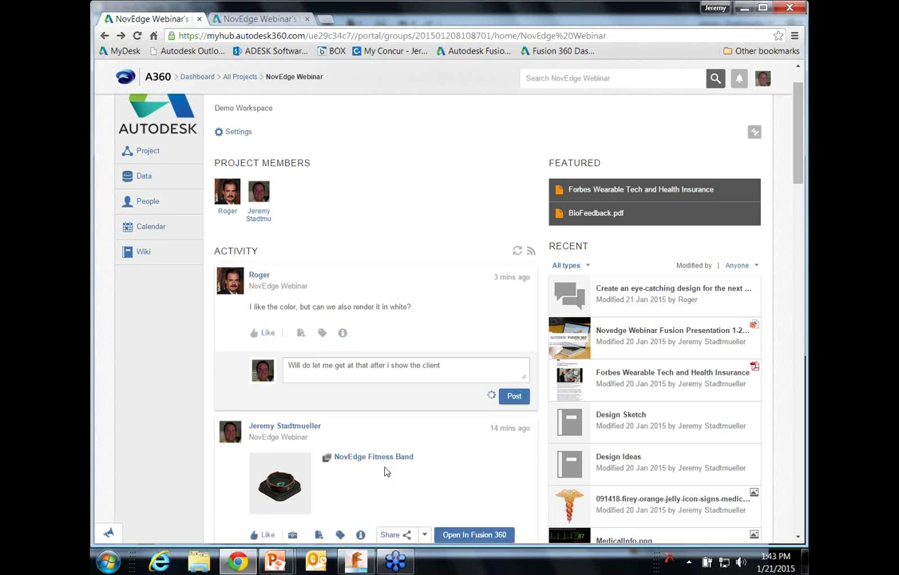
pyautogui.scroll(-3, 384, 471)
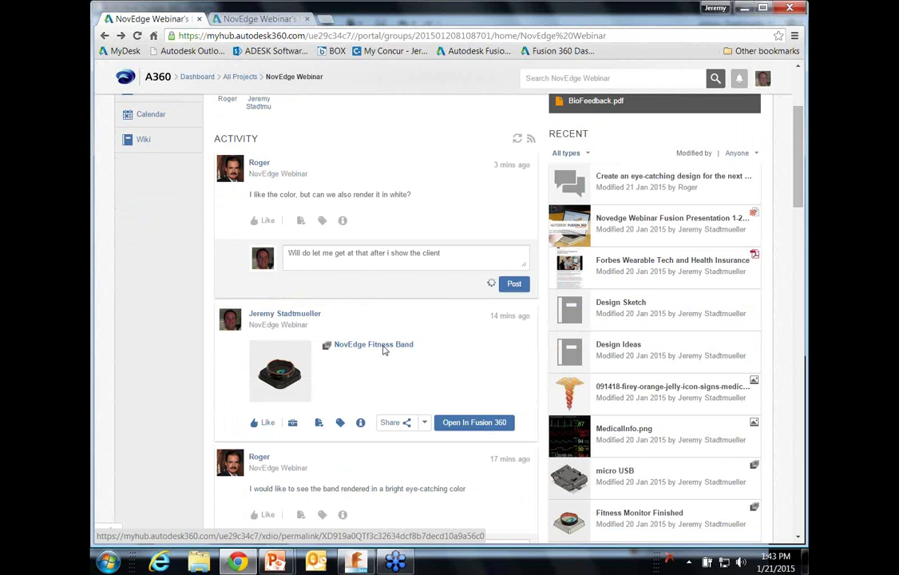
# Step: Preview NovEdge Fitness Band Version 3 in the web viewer, orbit it, and check the lighting presets unchanged
pyautogui.click(384, 348)
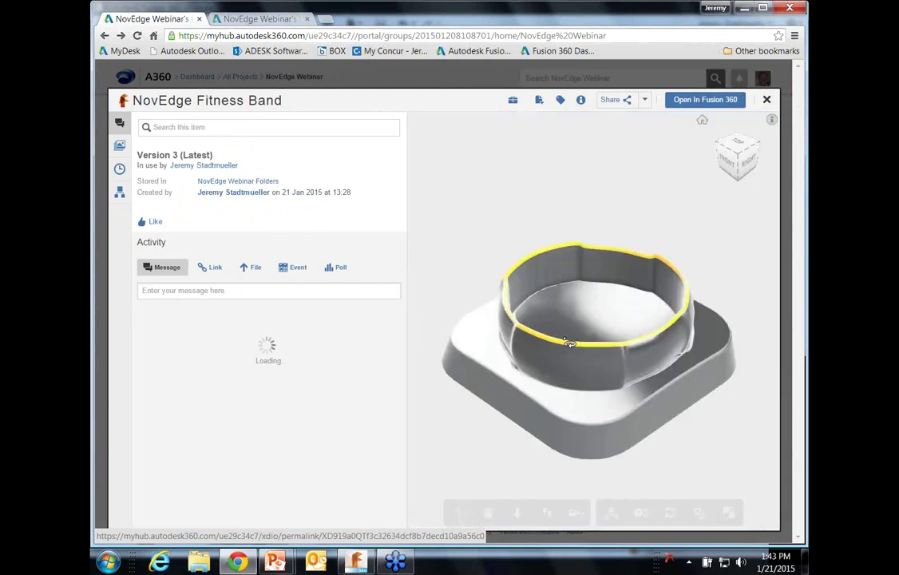
pyautogui.moveTo(571, 328); pyautogui.dragTo(634, 425)
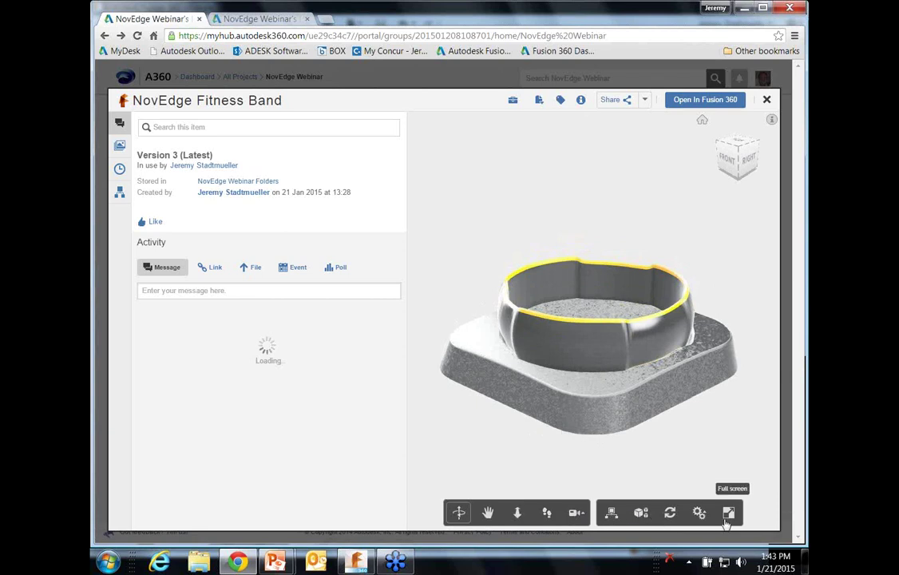
pyautogui.click(699, 513)
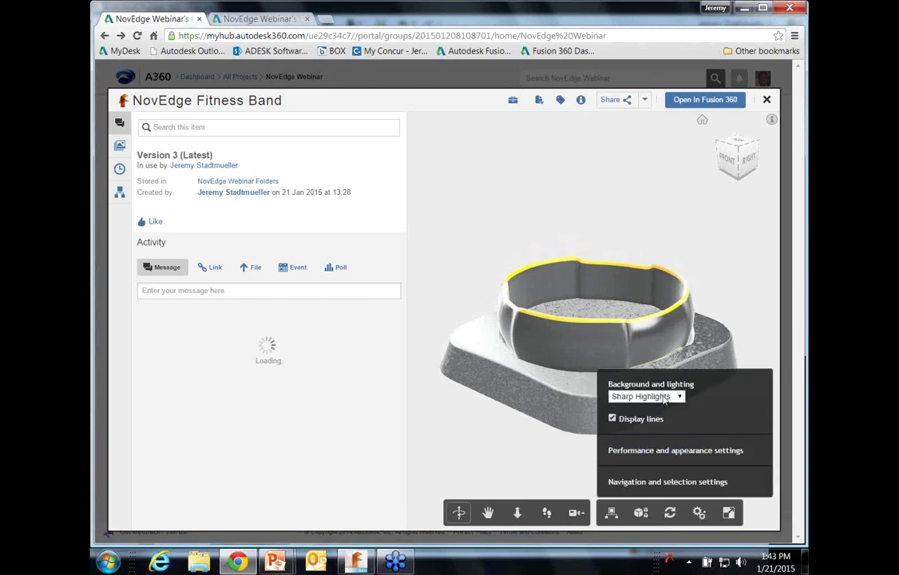
pyautogui.click(645, 396)
pyautogui.press('Escape')
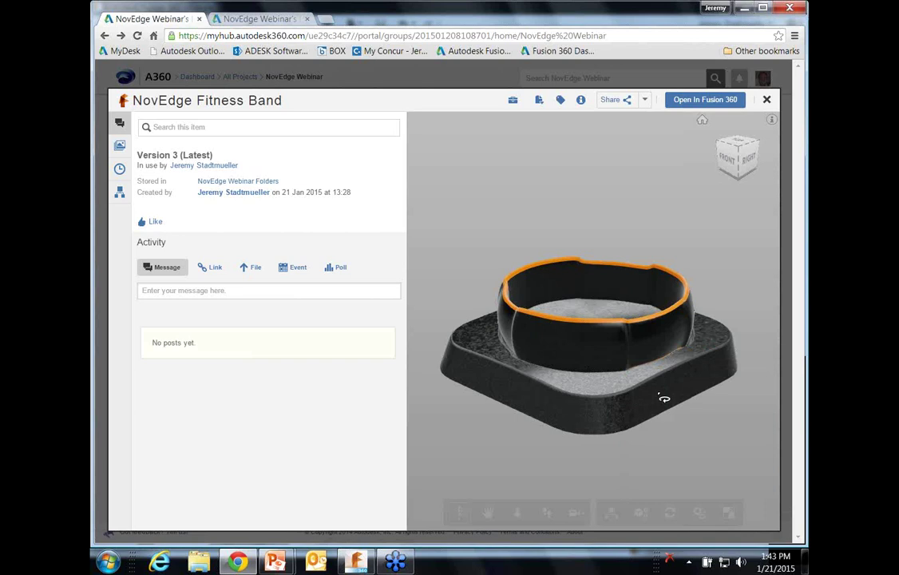
# Step: Check the band's version history and sharing options, then close the viewer back to the project page
pyautogui.click(121, 169)
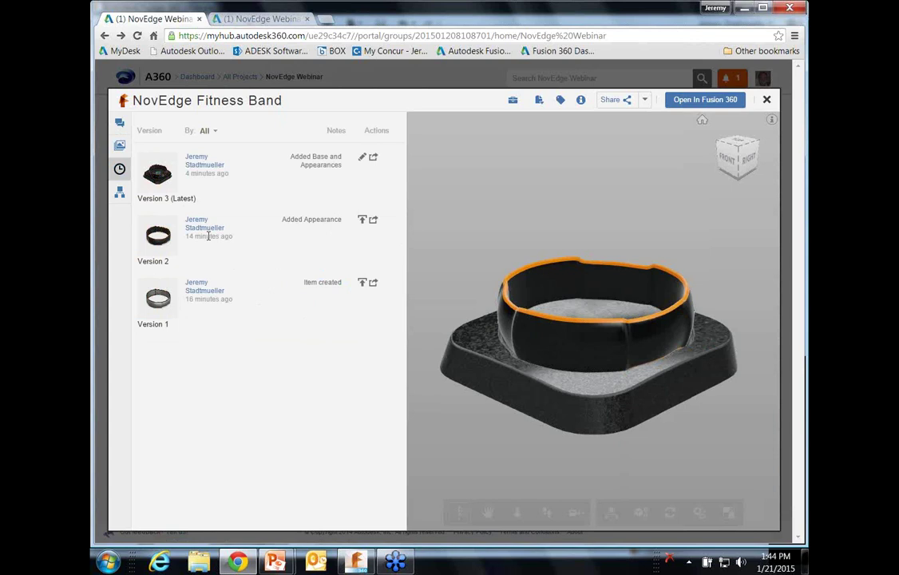
pyautogui.click(643, 100)
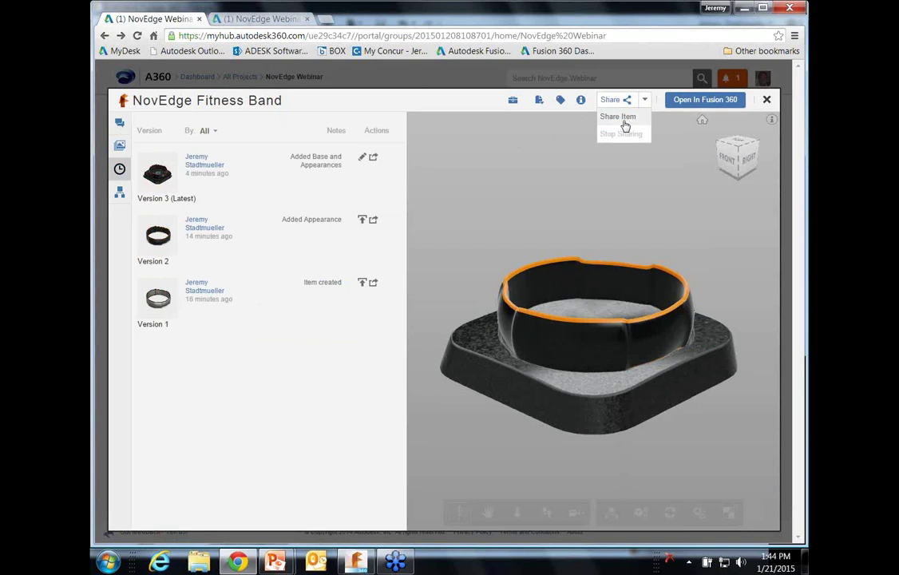
pyautogui.click(767, 101)
pyautogui.scroll(3, 404, 238)
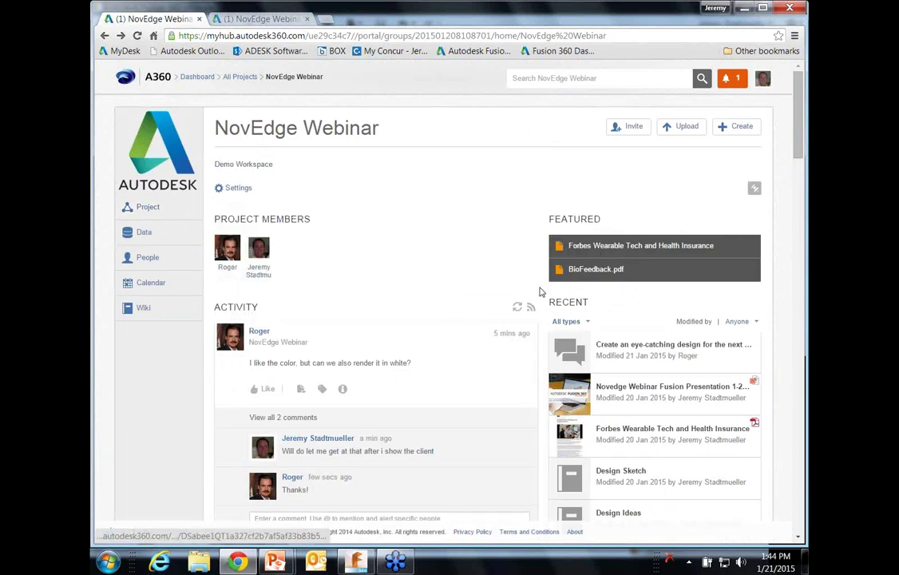
# Step: Open the Forbes Wearable Tech and Health Insurance PDF and scroll through its 6-page preview
pyautogui.click(587, 247)
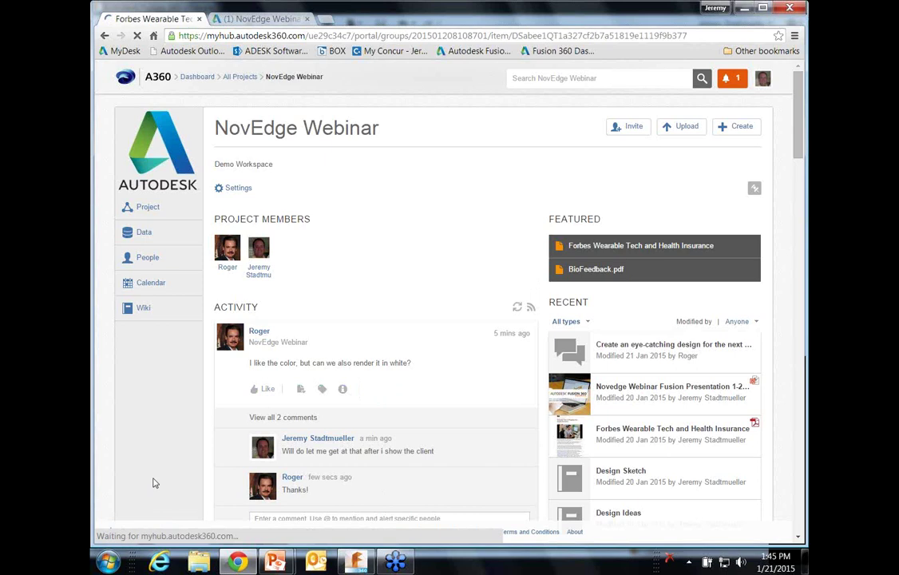
pyautogui.scroll(-3, 274, 364)
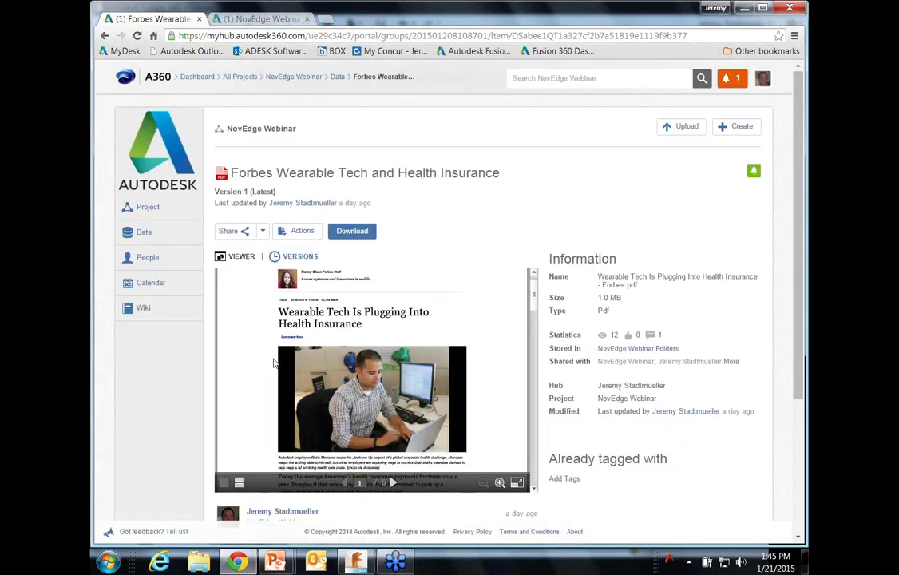
pyautogui.scroll(-2, 275, 363)
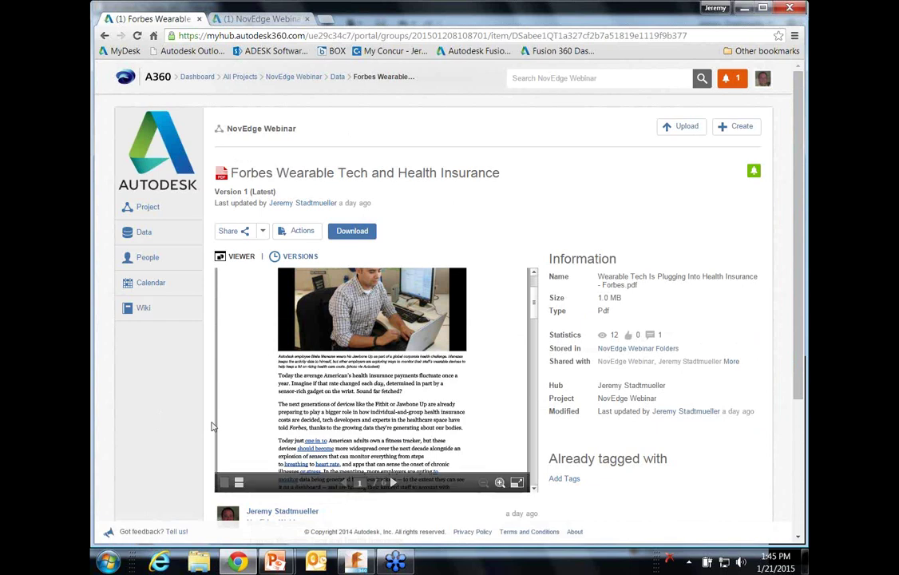
pyautogui.scroll(-5, 192, 438)
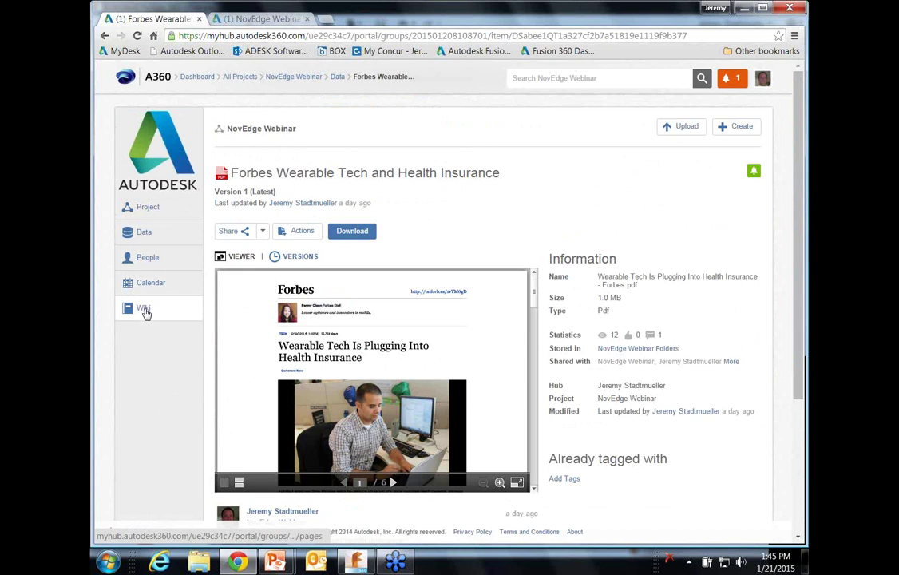
# Step: Go to the project's Wiki Pages and open the Design Ideas page
pyautogui.click(145, 311)
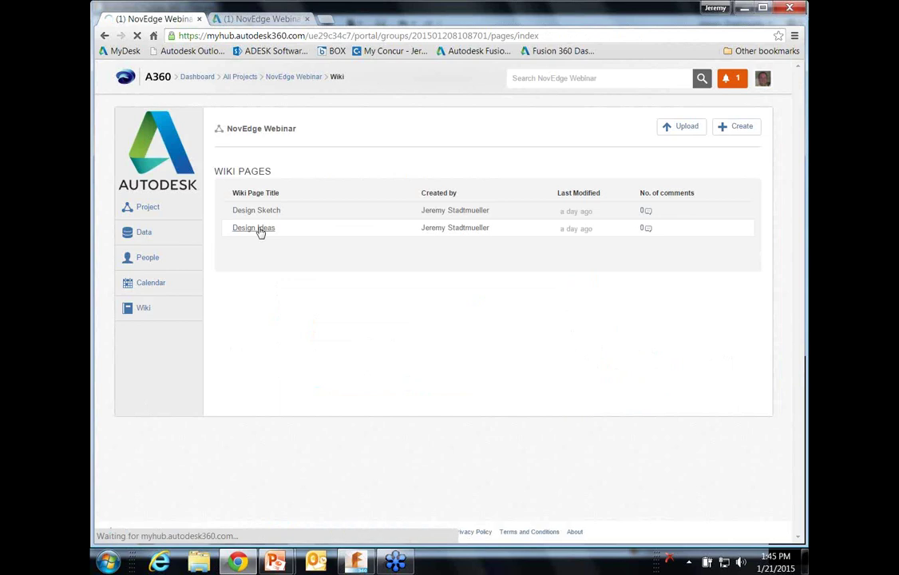
pyautogui.click(259, 229)
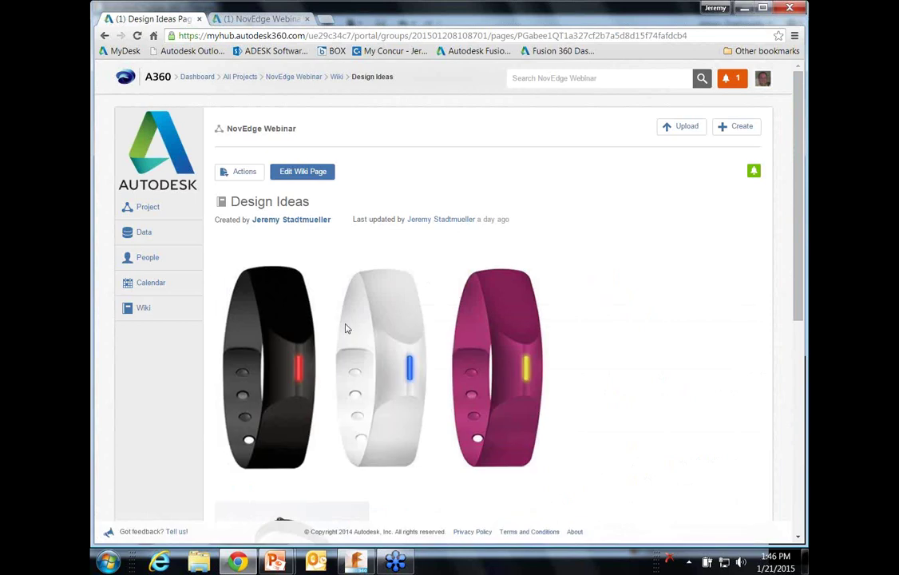
# Step: Browse the black, white and magenta band concepts on Design Ideas, then go to the project Calendar
pyautogui.scroll(-3, 346, 328)
pyautogui.scroll(3, 336, 303)
pyautogui.scroll(-1, 336, 301)
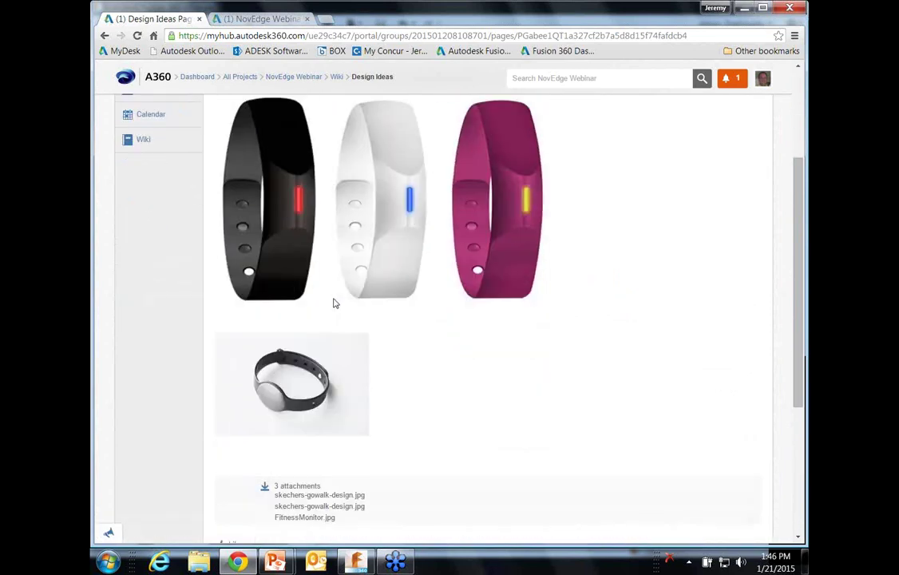
pyautogui.scroll(1, 335, 303)
pyautogui.scroll(2, 334, 310)
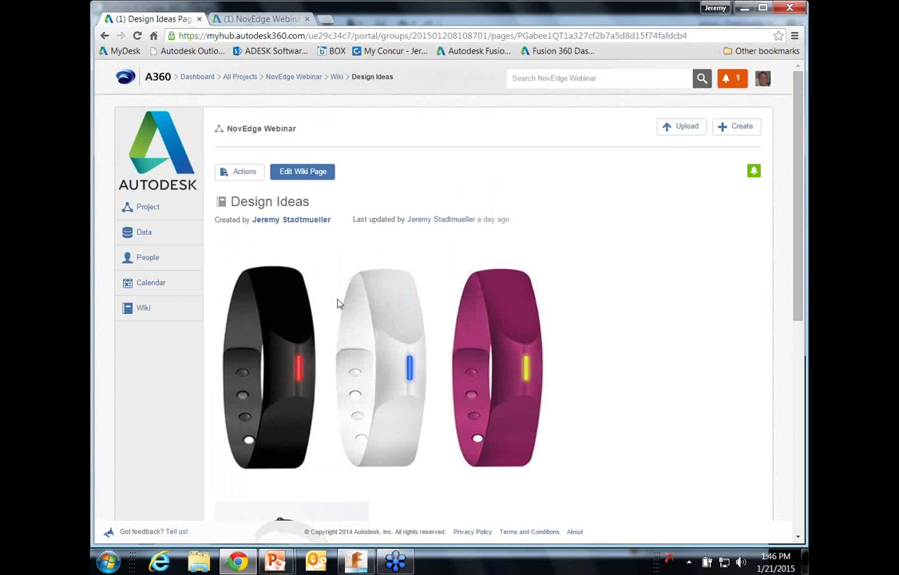
pyautogui.click(159, 283)
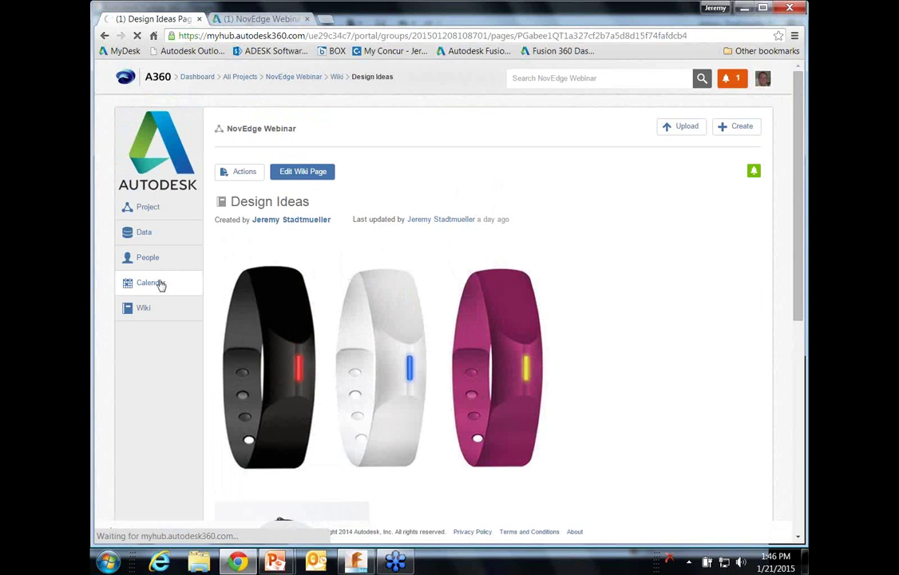
# Step: Look over the January 2015 project calendar, then return to the NovEdge Webinar Project Data folders
pyautogui.click(159, 284)
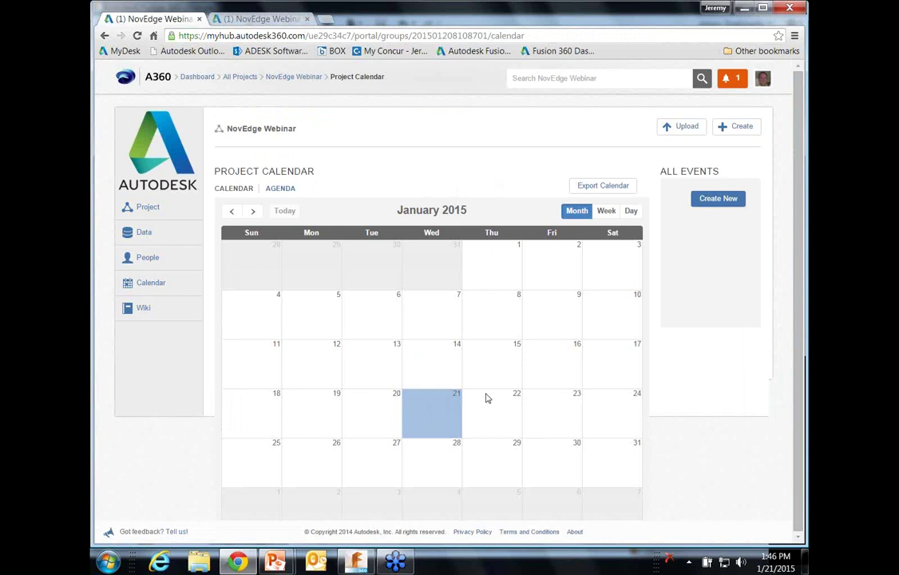
pyautogui.scroll(-1, 581, 347)
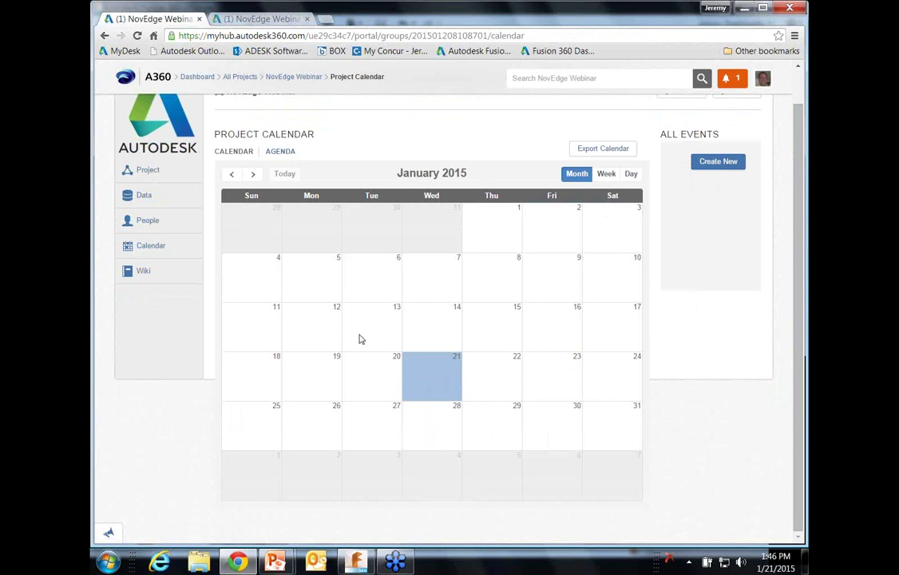
pyautogui.click(143, 195)
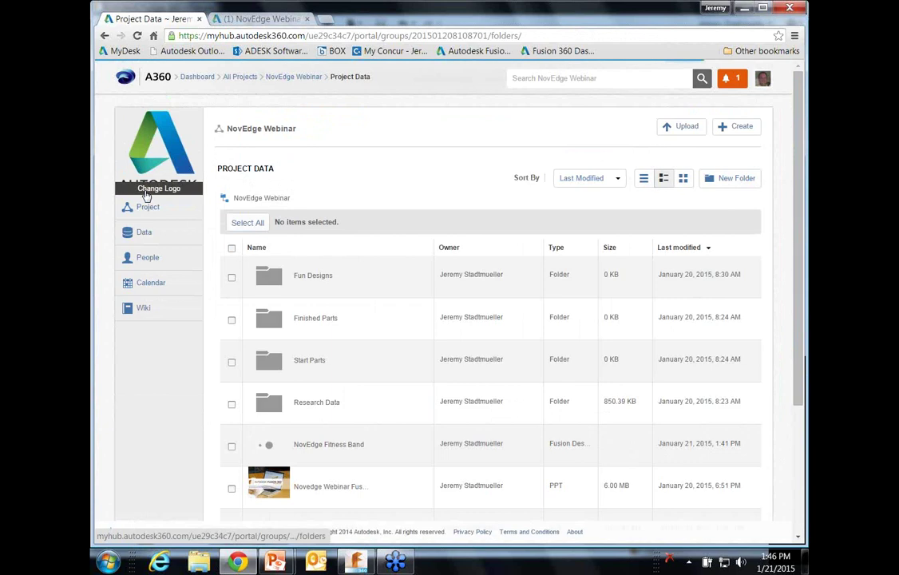
# Step: Scroll the Project Data list, then bring the 'Creative Design - Fusion 360' PowerPoint slide show to the front
pyautogui.scroll(-3, 389, 336)
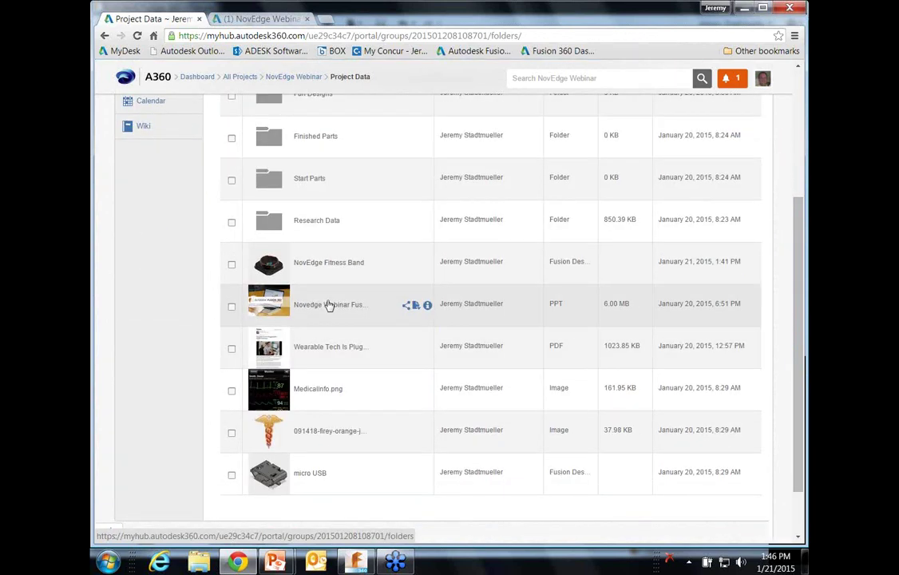
pyautogui.scroll(3, 328, 305)
pyautogui.click(148, 209)
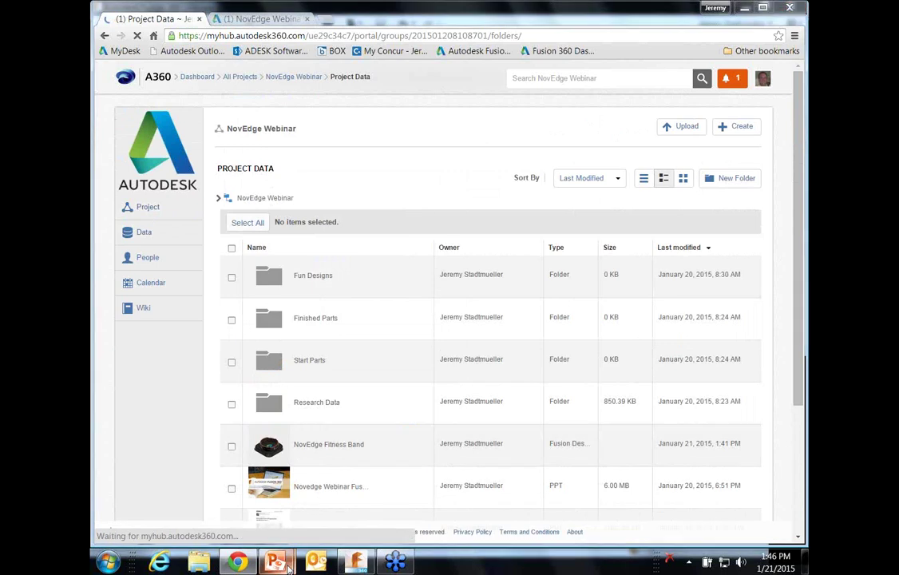
pyautogui.moveTo(275, 562)
pyautogui.click(321, 512)
# Step: Advance to the supported-platforms slide, then leave the slide show for the Fusion 360 window
pyautogui.press('Left')
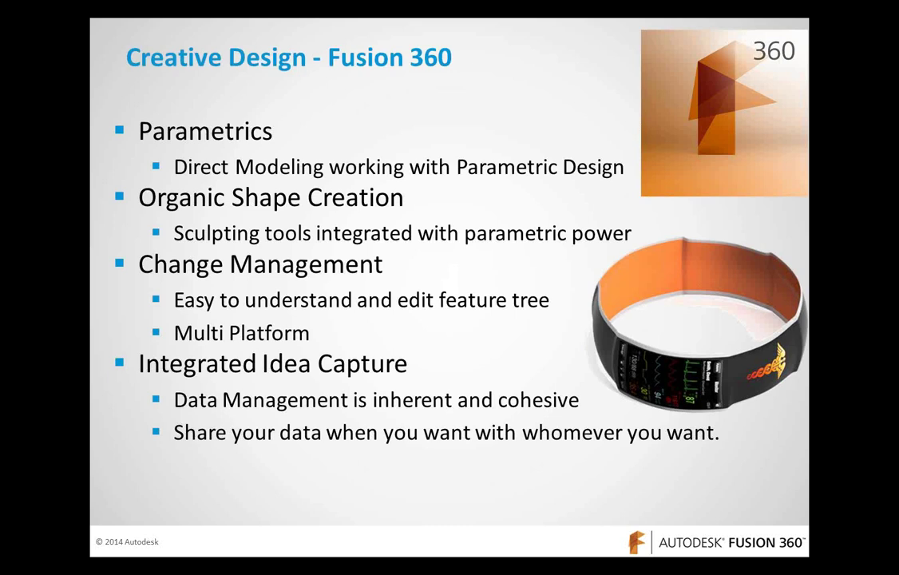
pyautogui.press('Right')
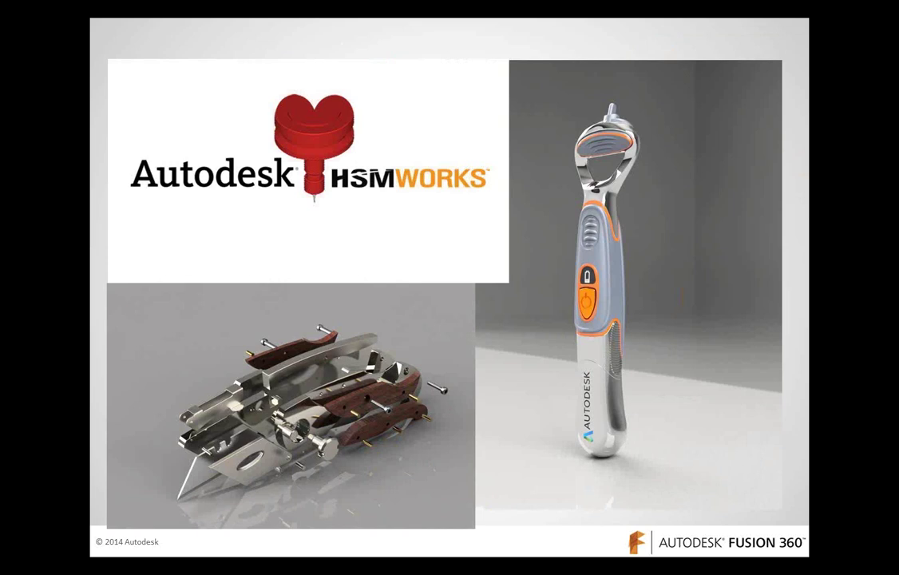
pyautogui.hotkey('alt', 'Tab')
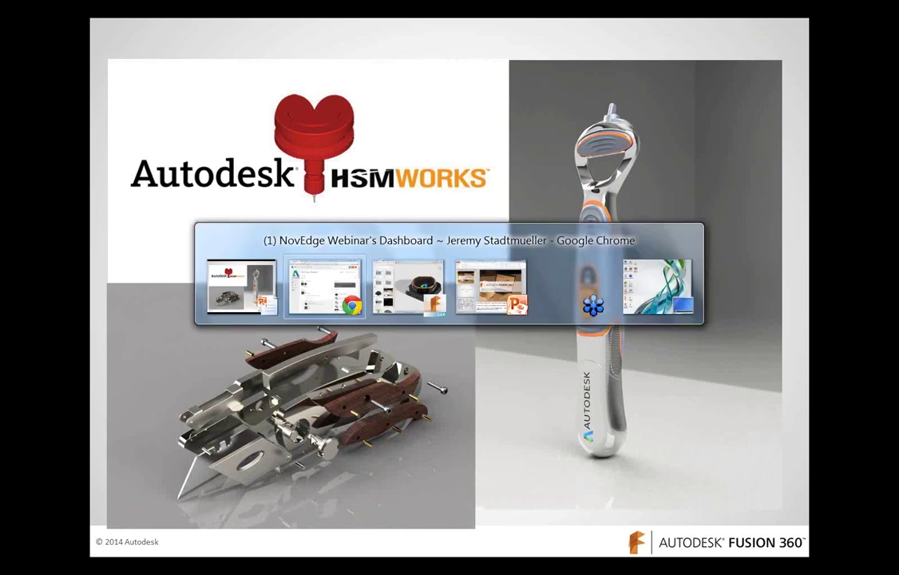
pyautogui.hotkey('alt', 'Tab')
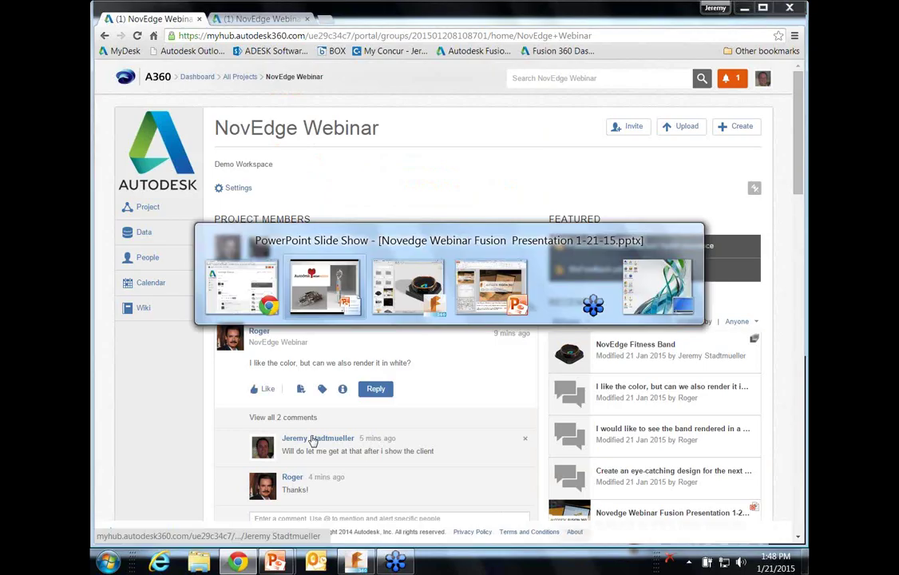
pyautogui.hotkey('alt', 'Tab')
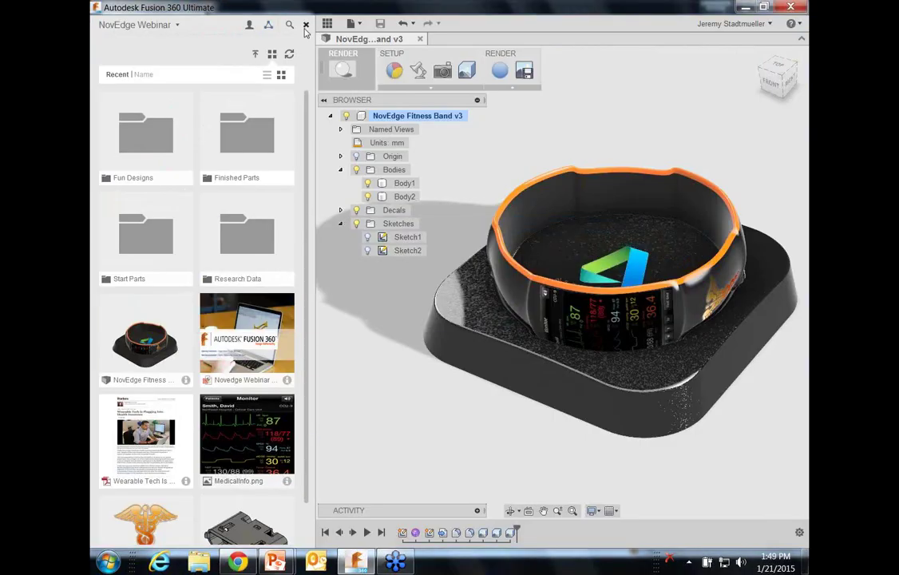
# Step: Close the Data Panel and send the band body through 3D Print to the 3D Print Utility
pyautogui.click(306, 25)
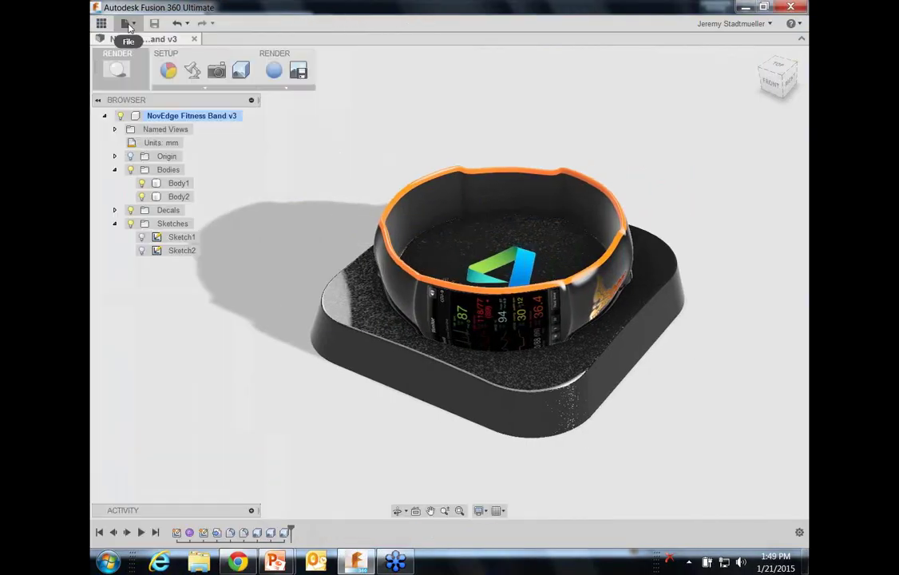
pyautogui.click(125, 23)
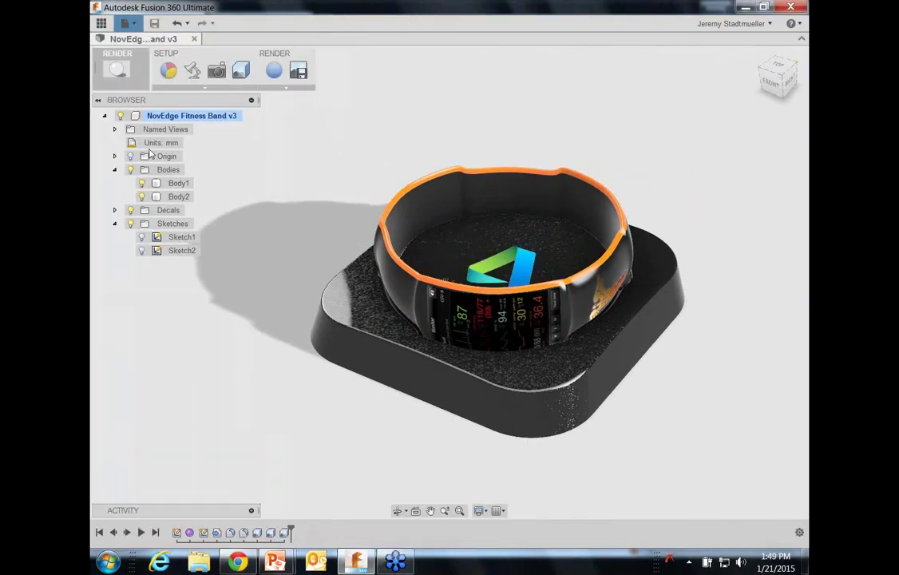
pyautogui.click(152, 172)
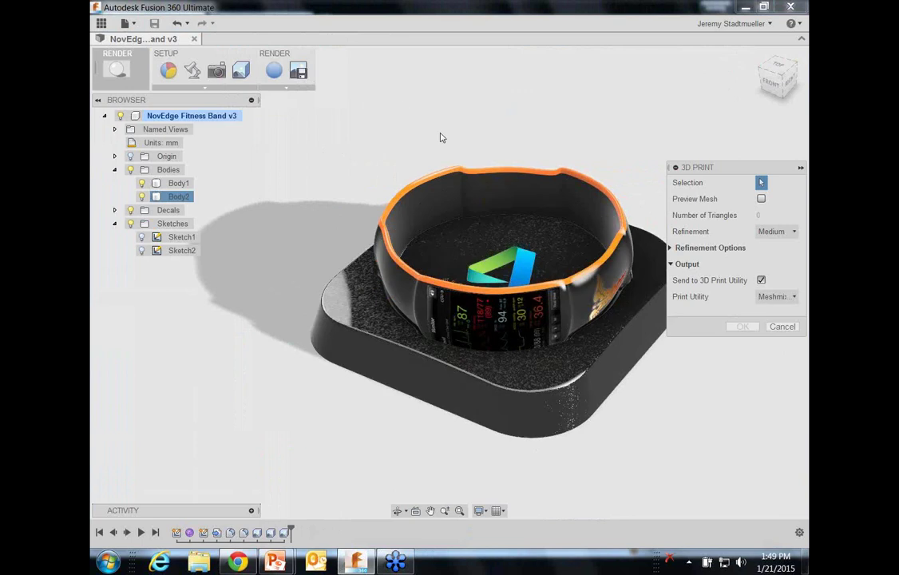
pyautogui.click(565, 183)
pyautogui.click(565, 182)
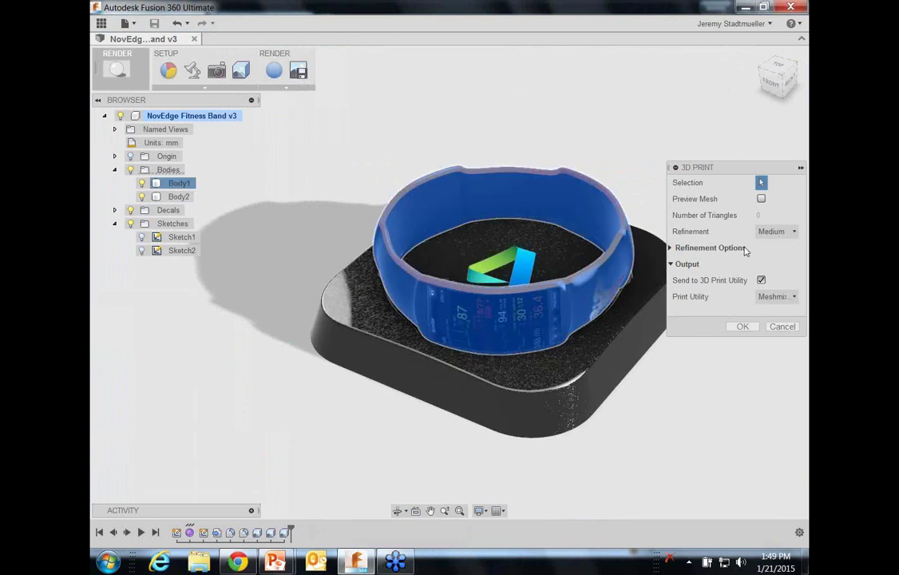
pyautogui.click(743, 325)
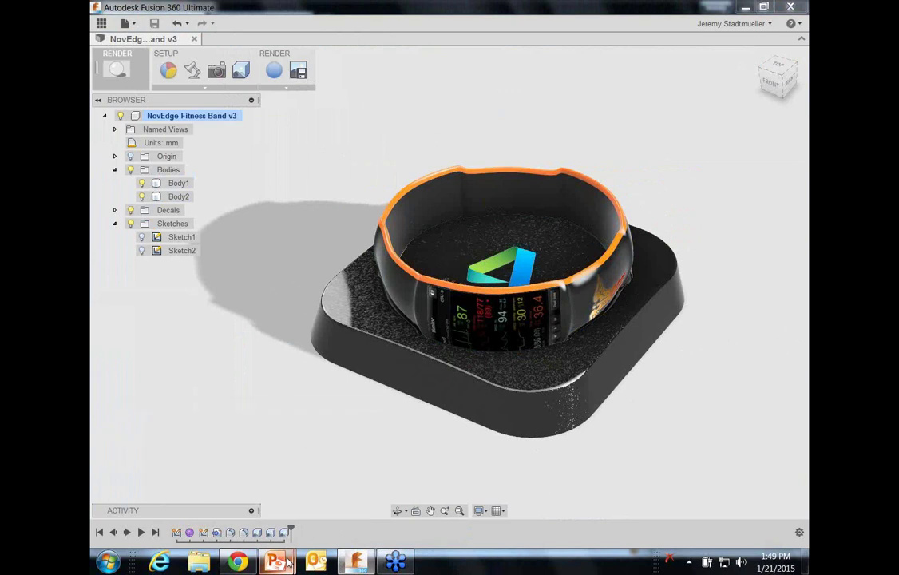
pyautogui.hotkey('alt', 'Tab')
pyautogui.hotkey('alt', 'Tab')
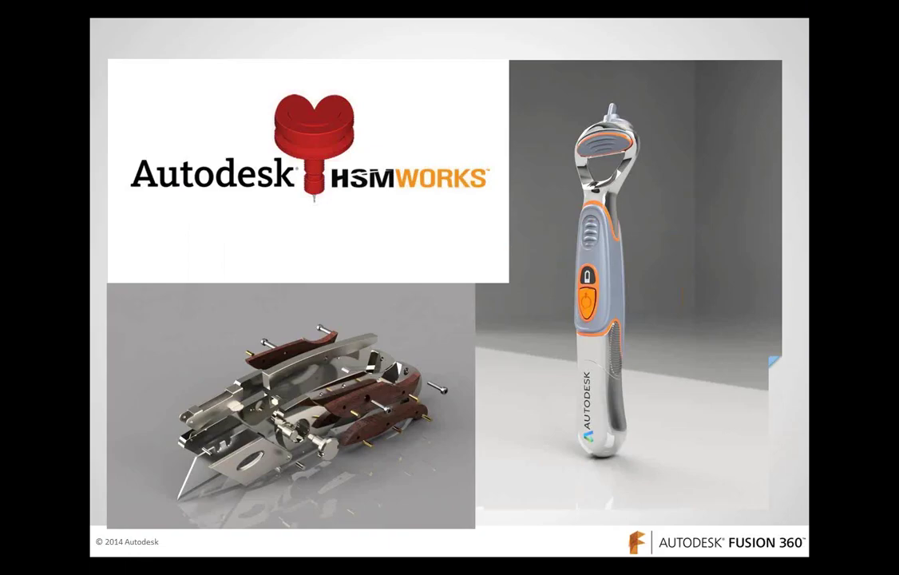
# Step: Advance through the Translators and Unlimited Collaborators slides to the closing 'Unleash your Creativity!' slide
pyautogui.press('Right')
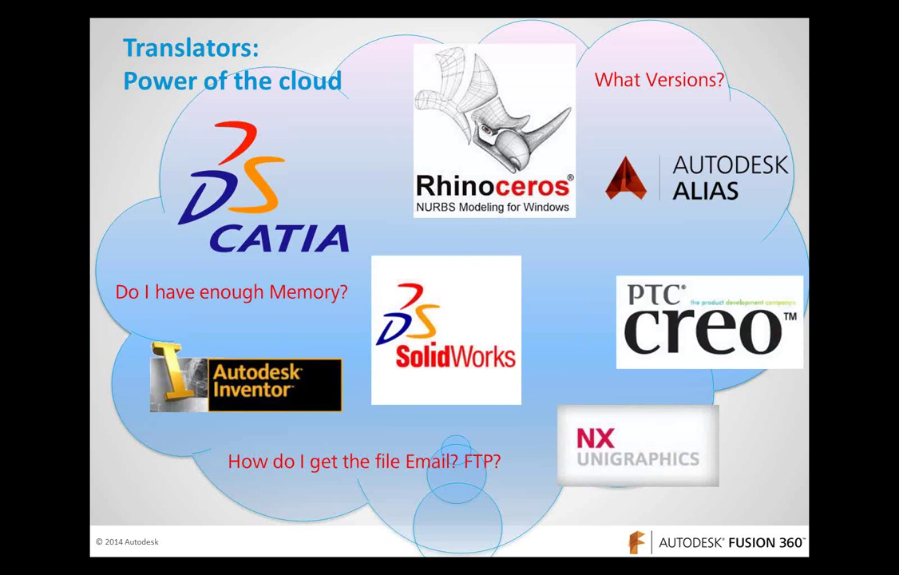
pyautogui.press('Right')
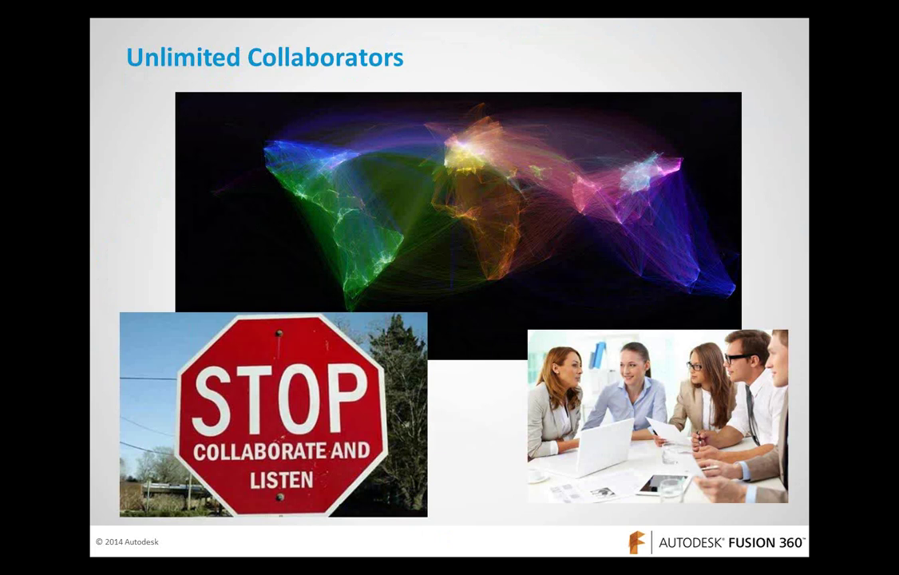
pyautogui.press('Right')
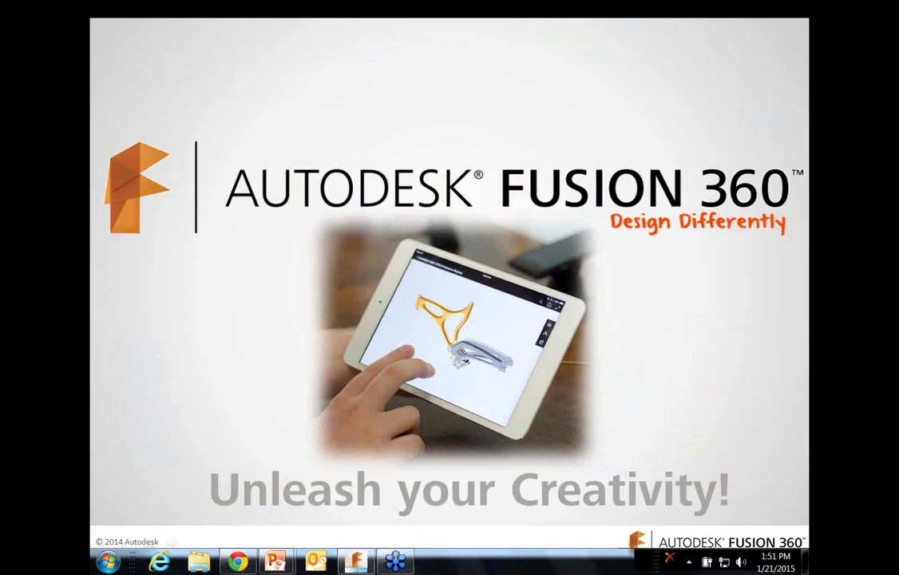
# Step: Bring Fusion 360 forward and switch the workspace from Render to Model
pyautogui.click(352, 565)
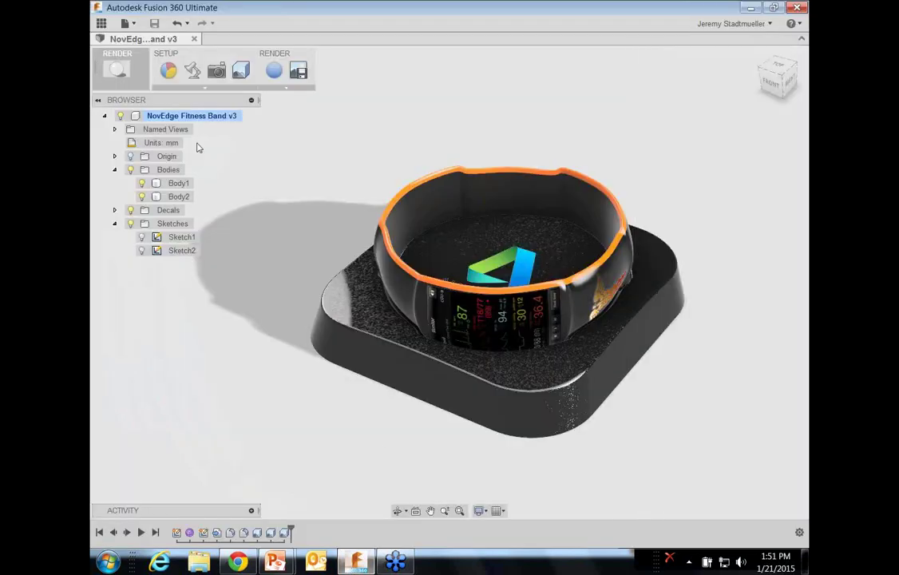
pyautogui.click(118, 69)
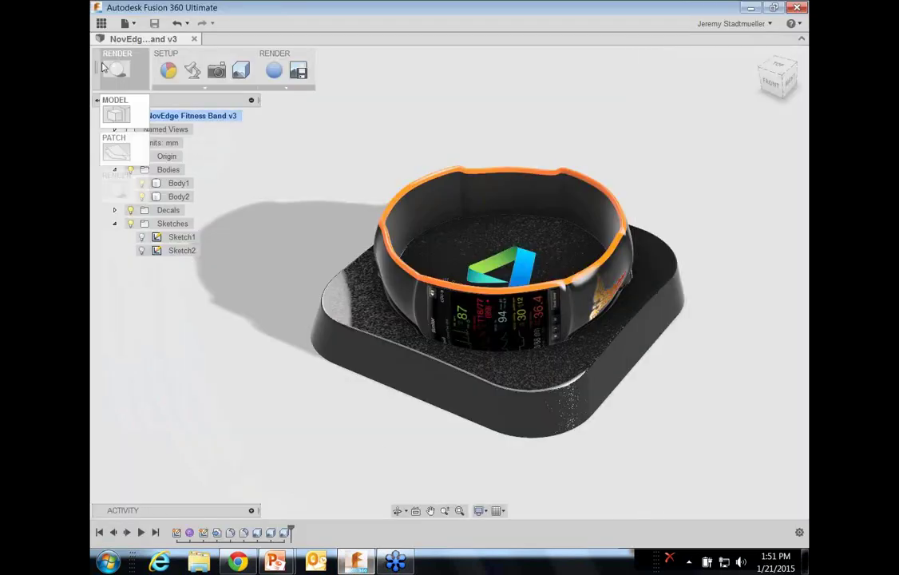
pyautogui.click(118, 111)
# Step: Try a section analysis on the XY origin plane offset to 25.69 mm, then undo it
pyautogui.click(461, 54)
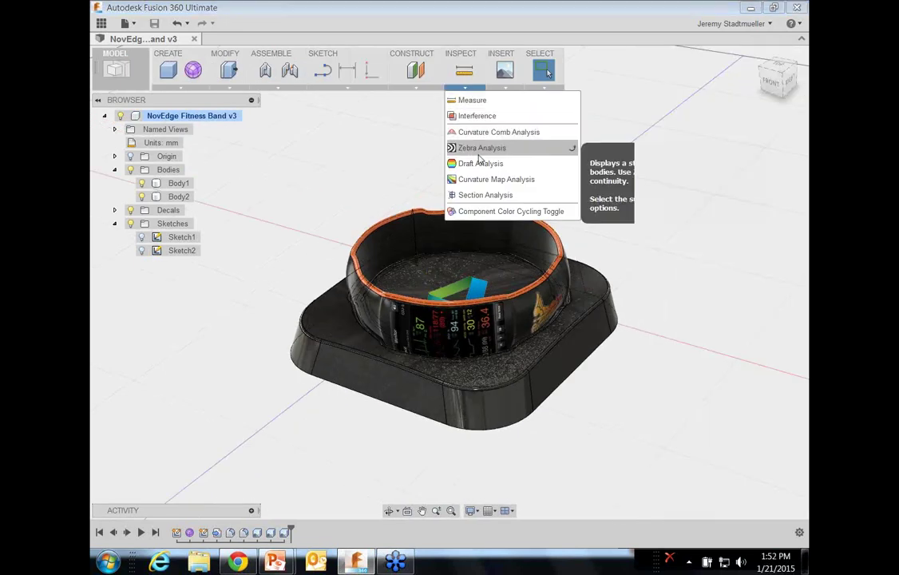
pyautogui.click(115, 156)
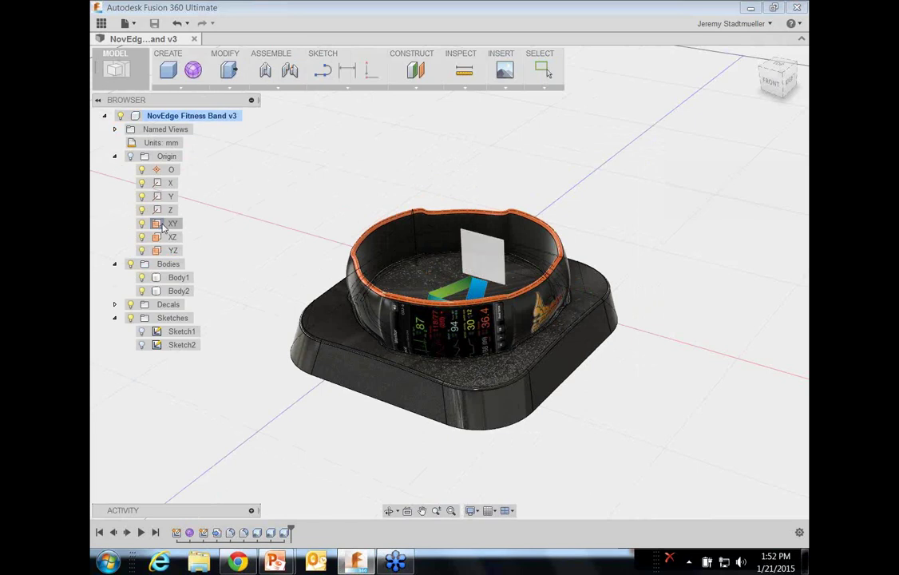
pyautogui.moveTo(437, 295)
pyautogui.mouseDown()
pyautogui.moveTo(393, 330)
pyautogui.moveTo(431, 295)
pyautogui.mouseUp()
pyautogui.moveTo(450, 239)
pyautogui.mouseDown()
pyautogui.moveTo(459, 227)
pyautogui.moveTo(445, 233)
pyautogui.mouseUp()
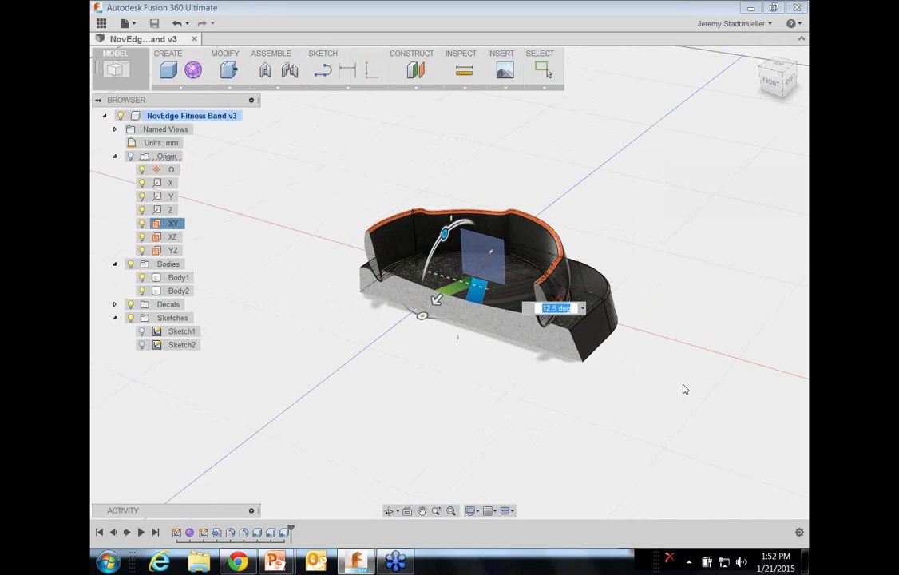
pyautogui.click(178, 26)
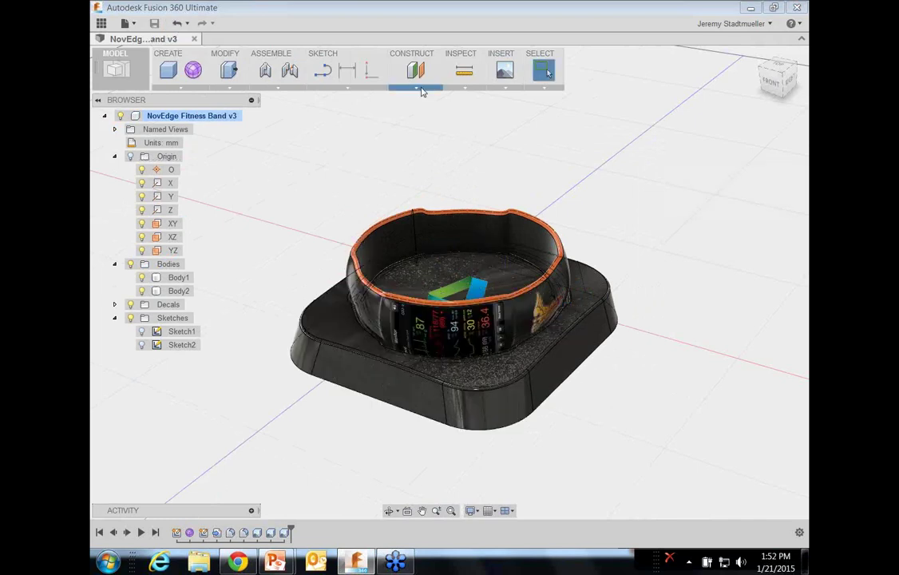
# Step: Orbit to a front view and start a curvature map analysis on Body1 and Body2
pyautogui.click(421, 90)
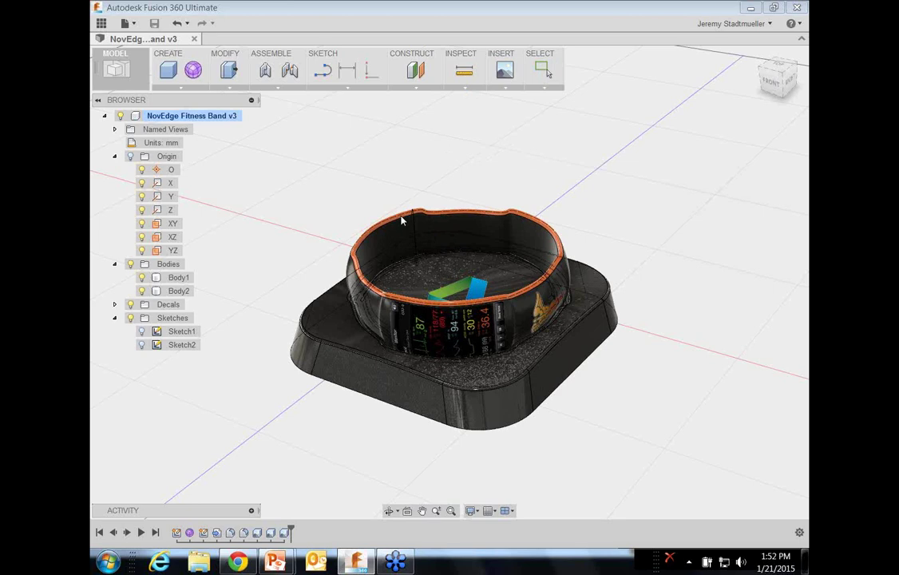
pyautogui.keyDown('shift'); pyautogui.moveTo(401, 221); pyautogui.dragTo(651, 394, button='middle'); pyautogui.keyUp('shift')
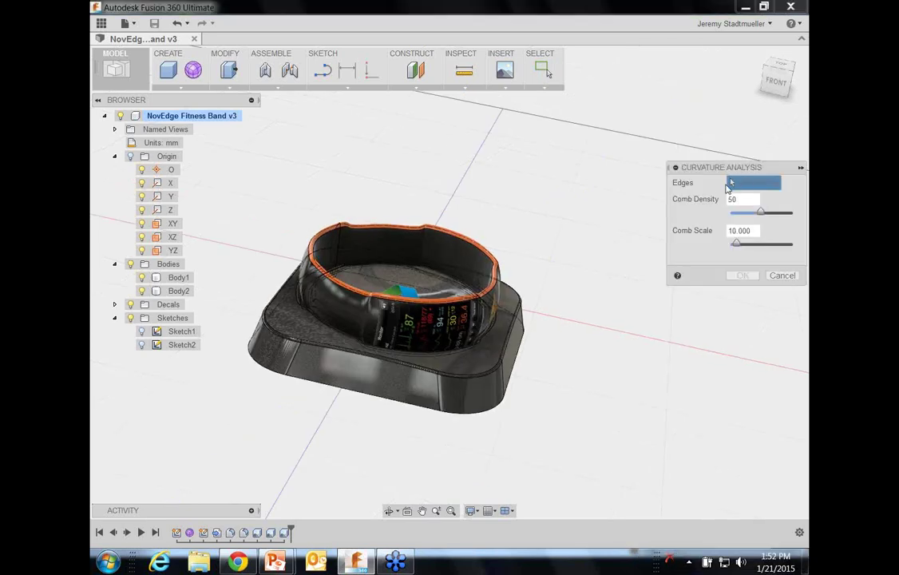
pyautogui.click(463, 70)
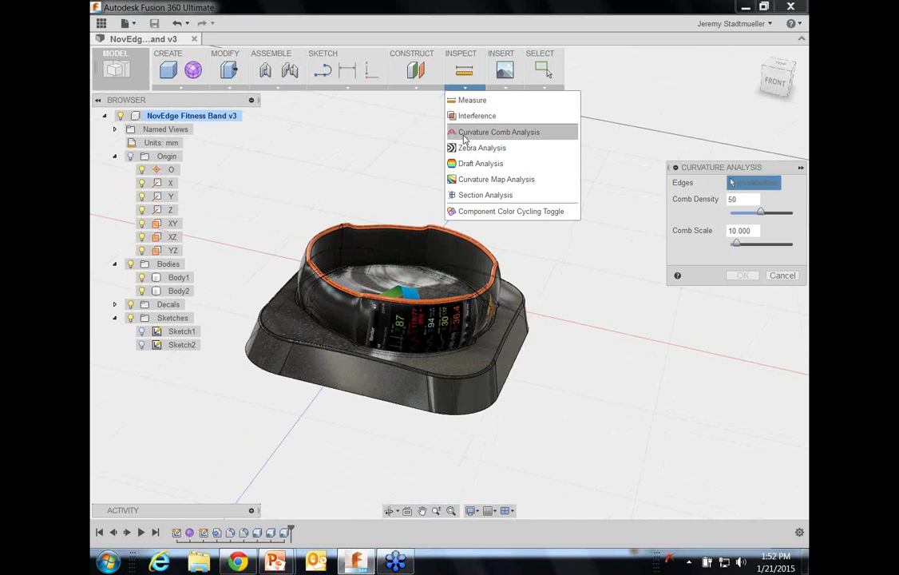
pyautogui.click(473, 179)
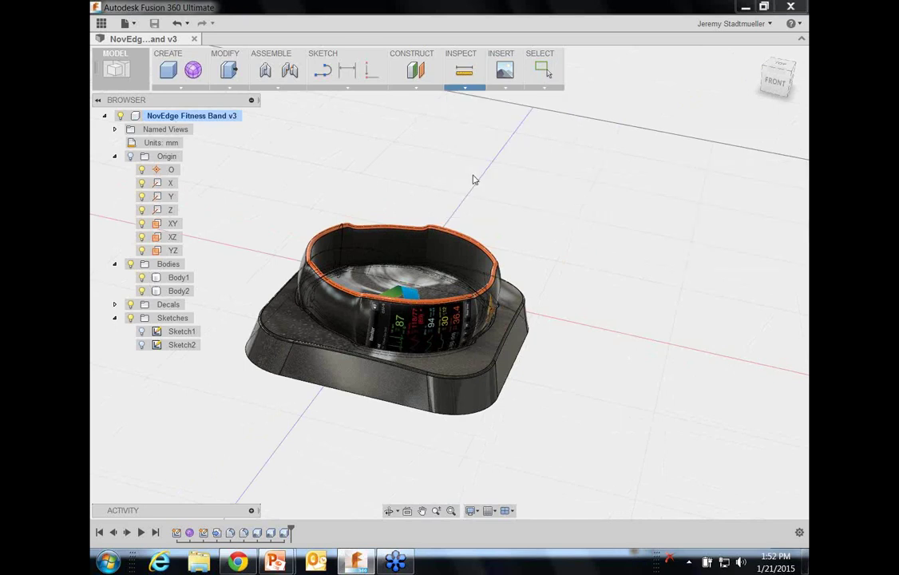
pyautogui.click(390, 334)
pyautogui.click(447, 320)
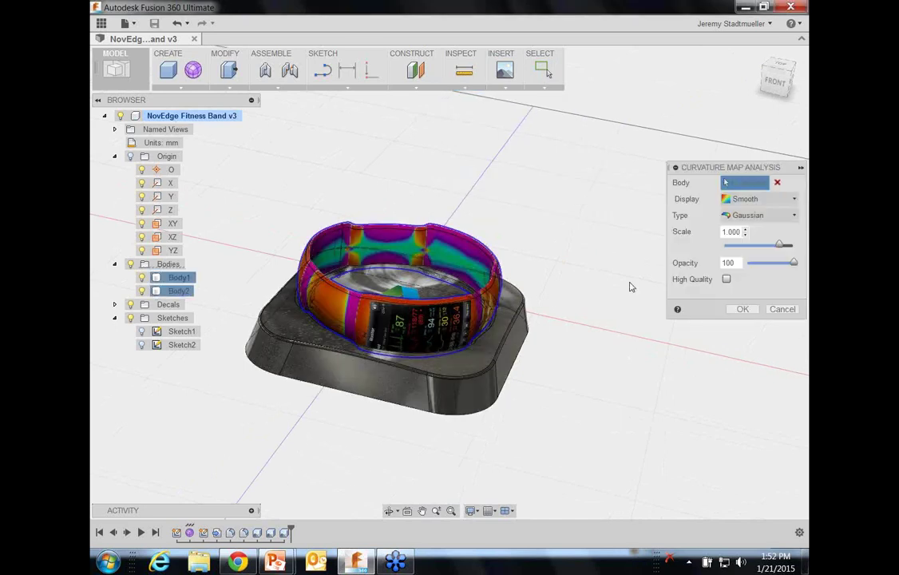
# Step: Hide the base body, accept the Gaussian map as CurvatureMap1, and hide it under Analysis
pyautogui.scroll(3, 522, 285)
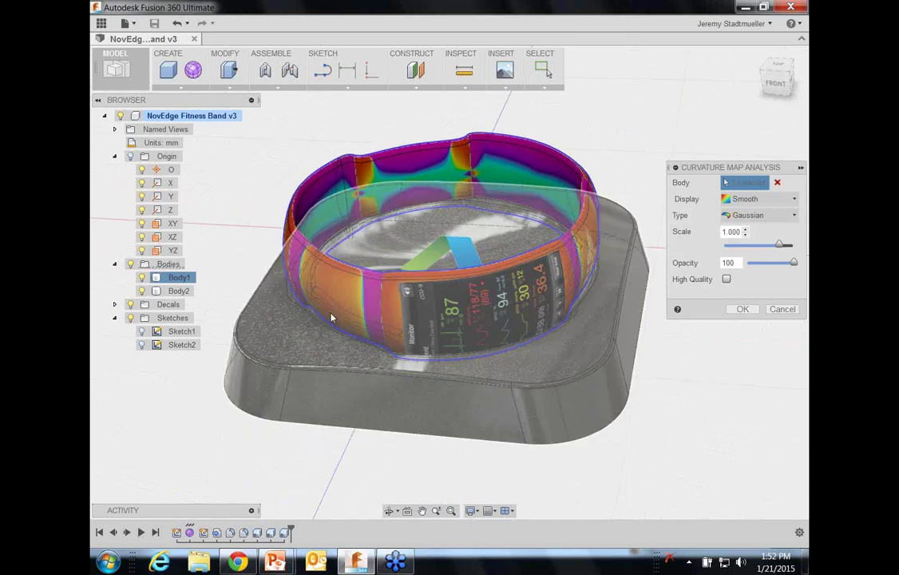
pyautogui.click(141, 291)
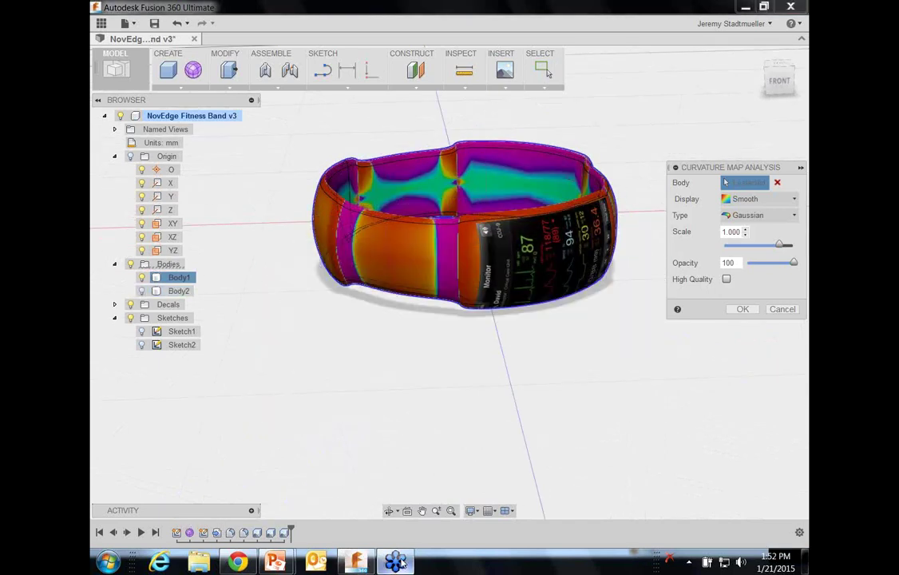
pyautogui.press('Return')
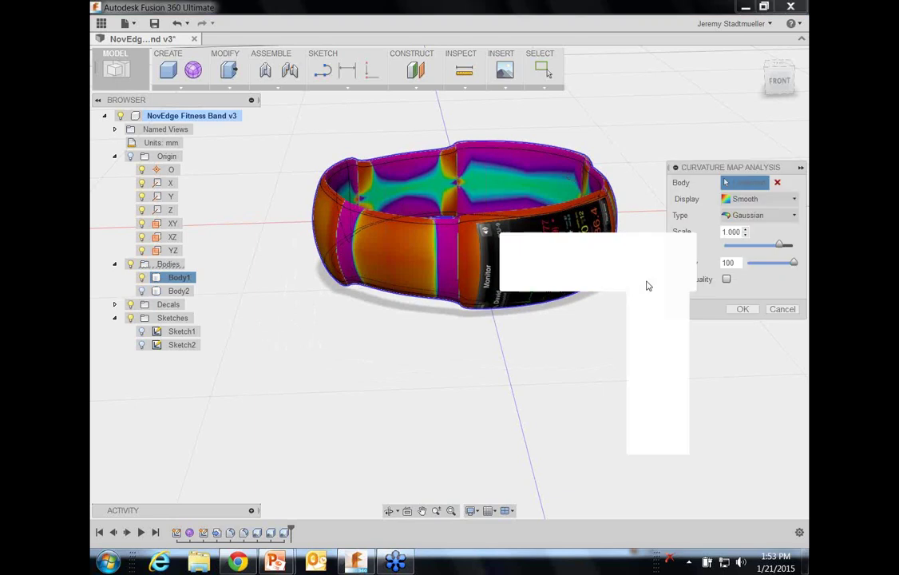
pyautogui.click(750, 310)
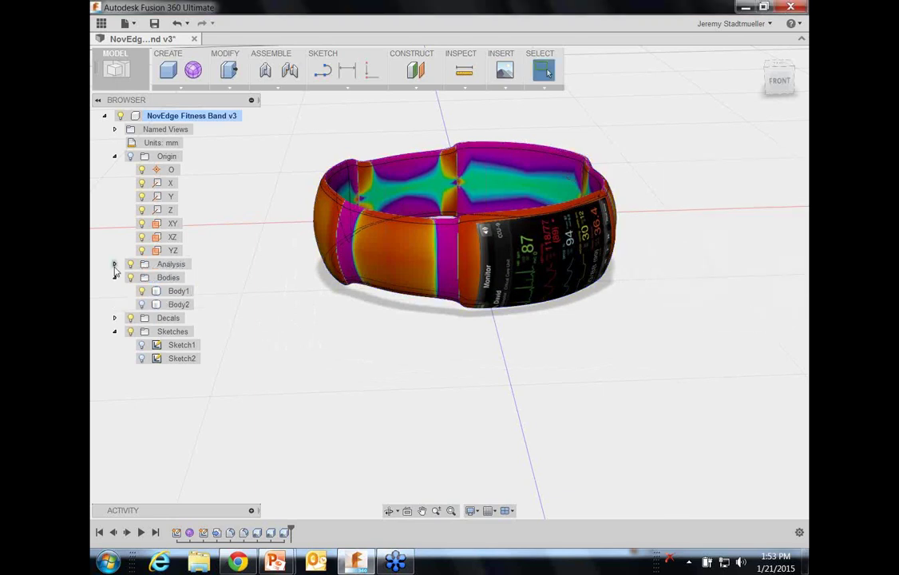
pyautogui.click(115, 264)
pyautogui.click(142, 277)
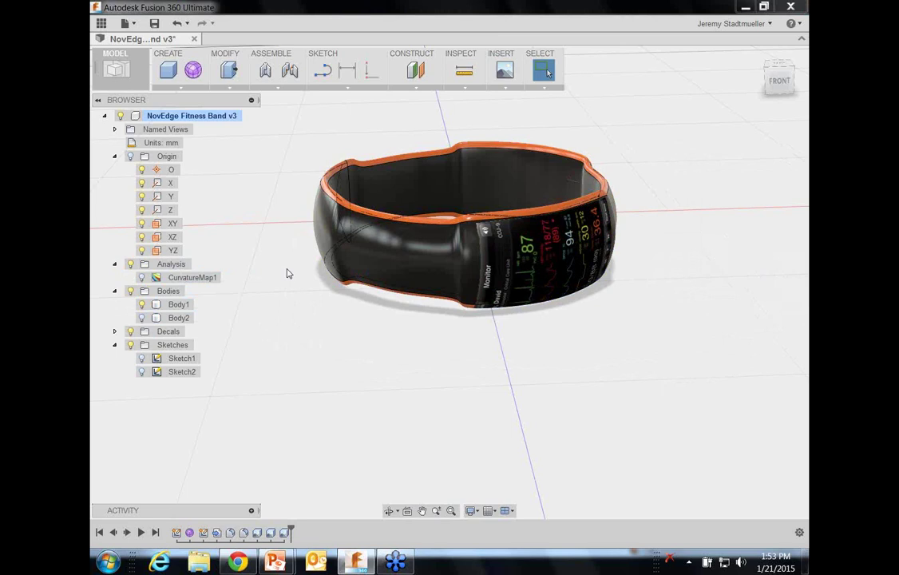
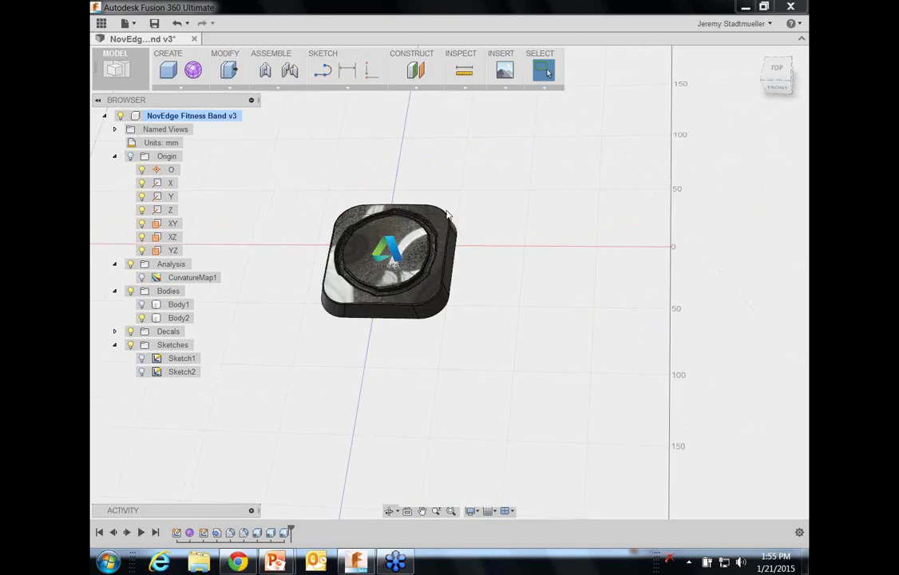
# Step: Create a new drawing from the design using only the band body, not the full assembly
pyautogui.click(127, 24)
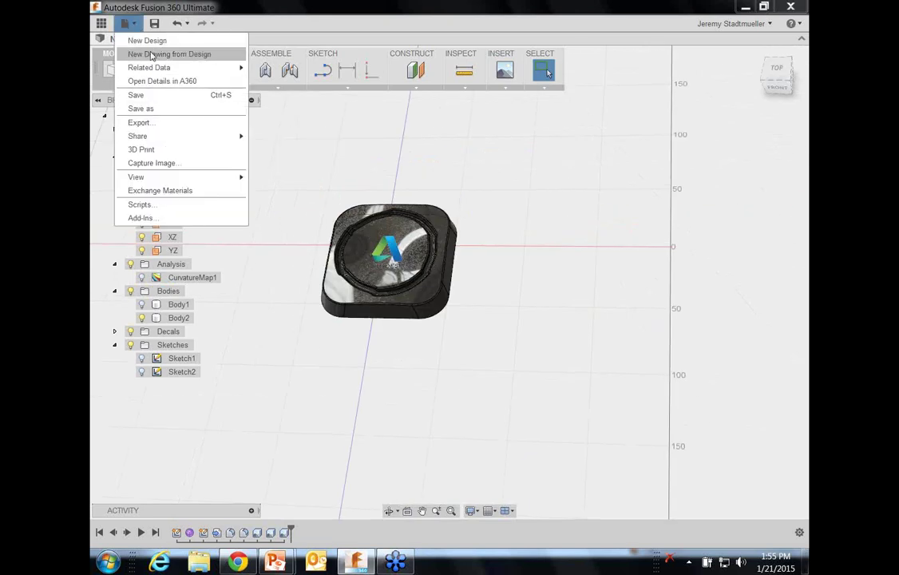
pyautogui.click(152, 55)
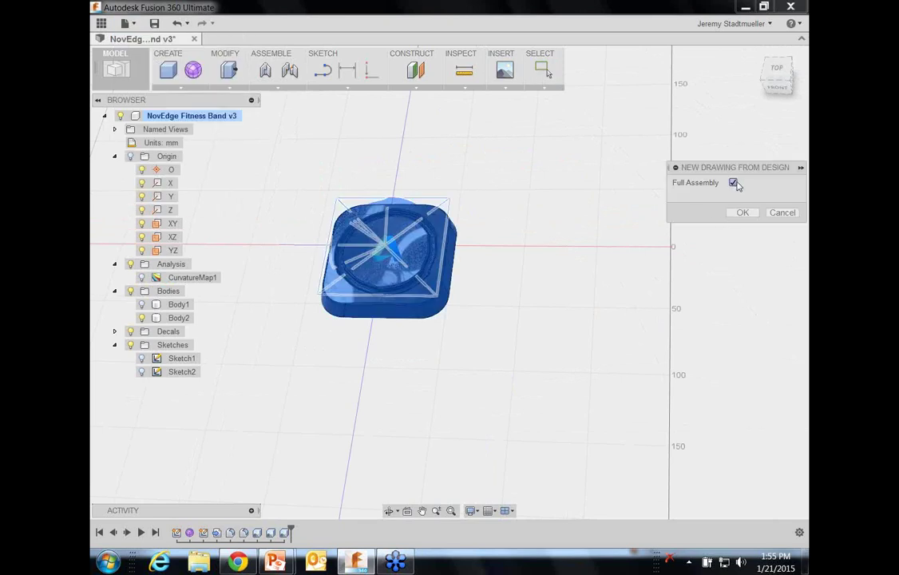
pyautogui.click(734, 183)
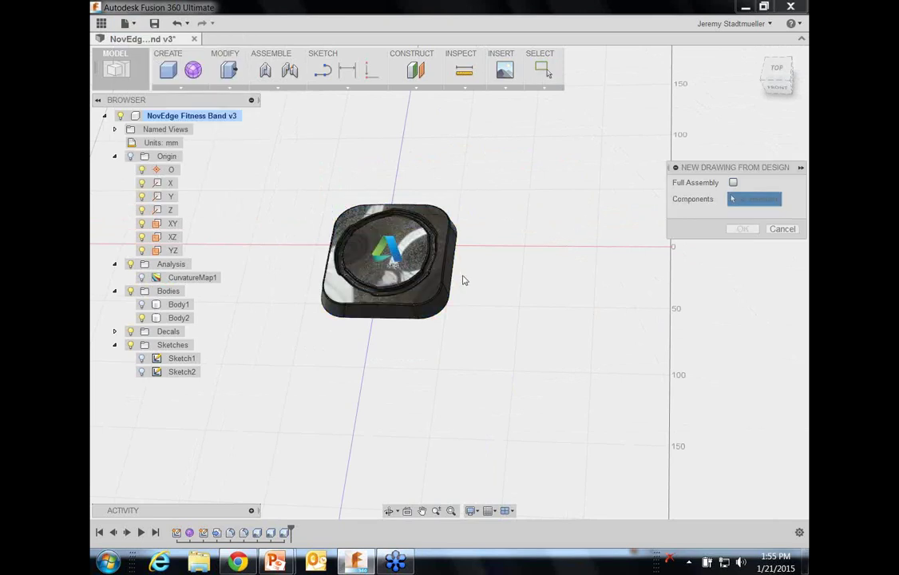
pyautogui.click(389, 242)
pyautogui.click(743, 229)
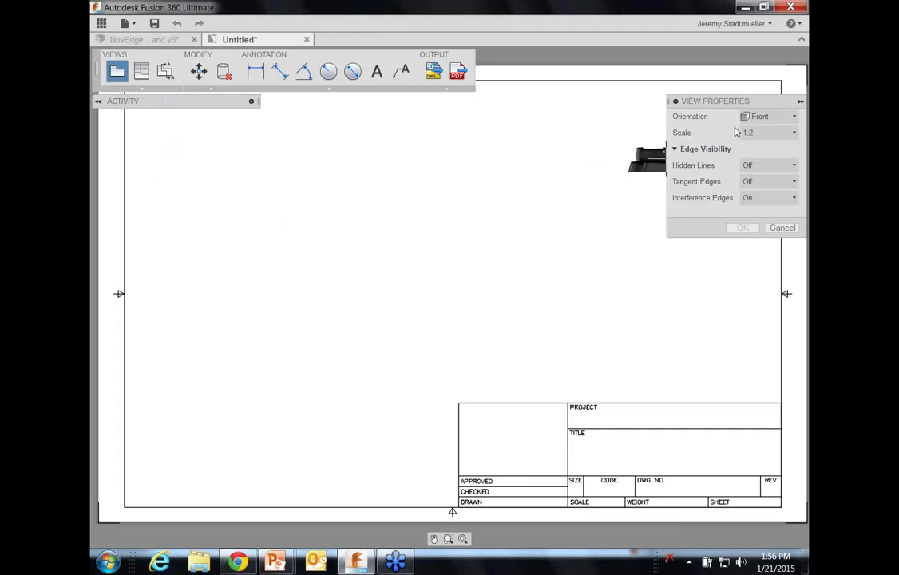
# Step: Place a Top-oriented base view at the sheet's lower left
pyautogui.click(745, 119)
pyautogui.click(753, 133)
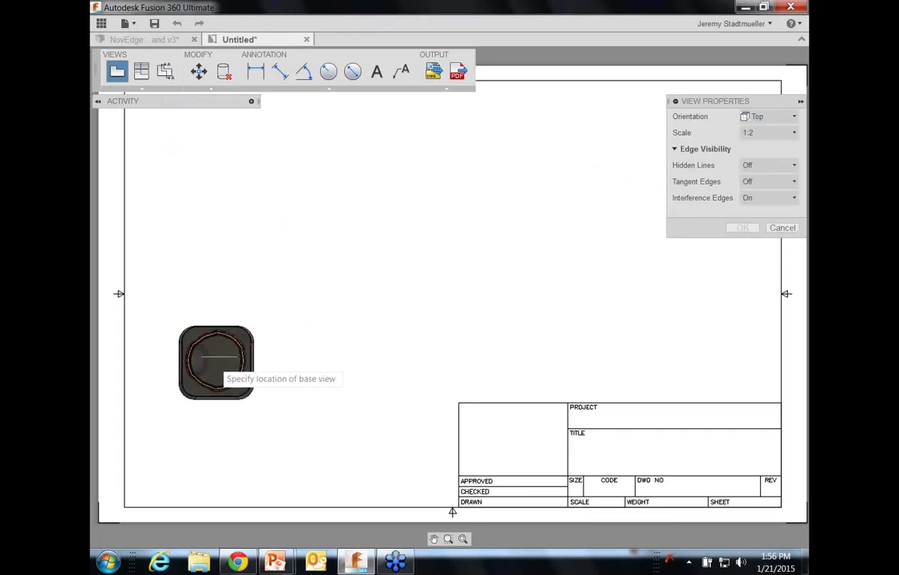
pyautogui.click(238, 332)
pyautogui.click(742, 227)
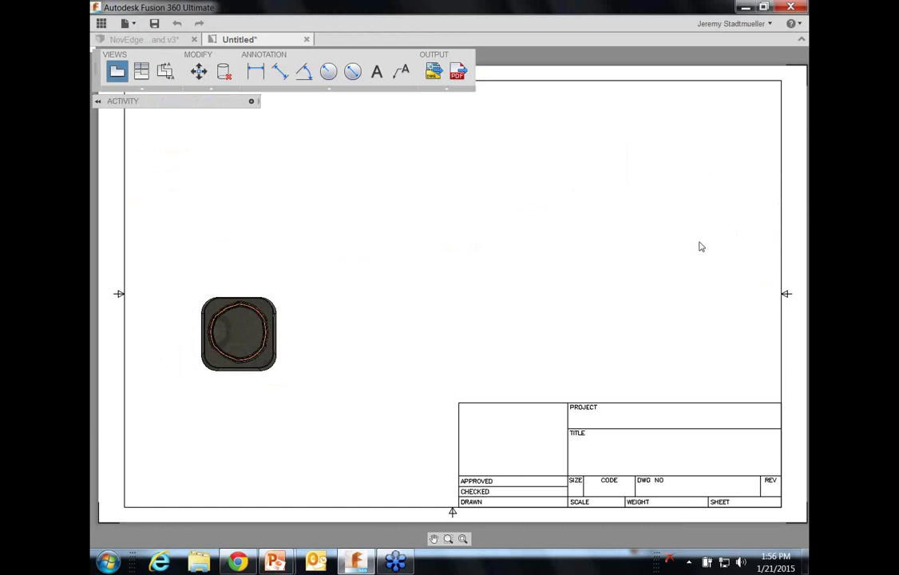
# Step: Add projected views of the base view above it and to its right
pyautogui.click(141, 72)
pyautogui.click(232, 319)
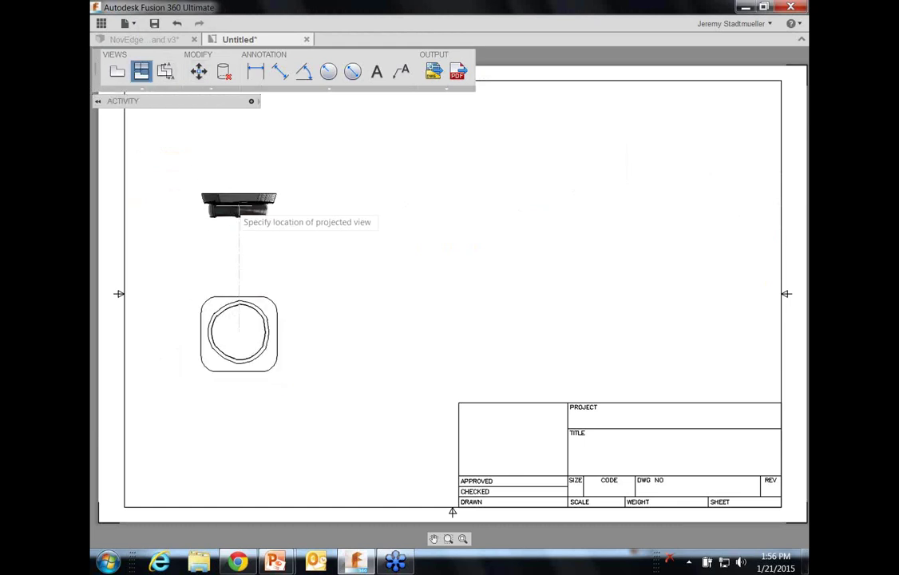
pyautogui.click(238, 210)
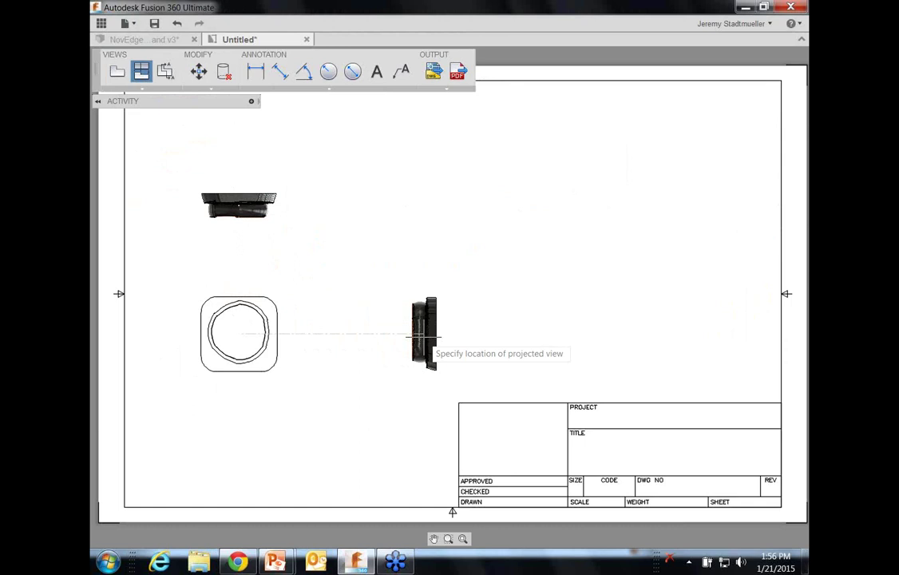
pyautogui.click(419, 285)
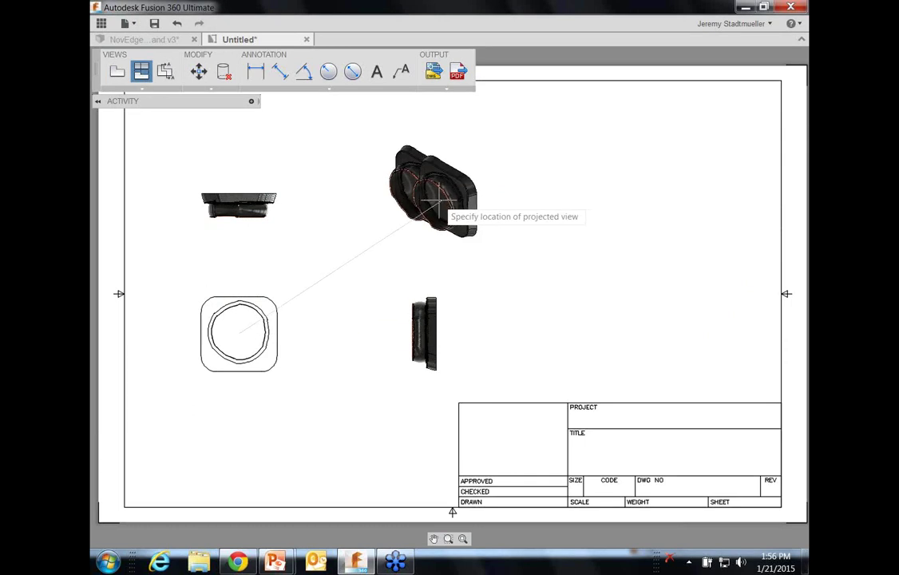
pyautogui.press('Return')
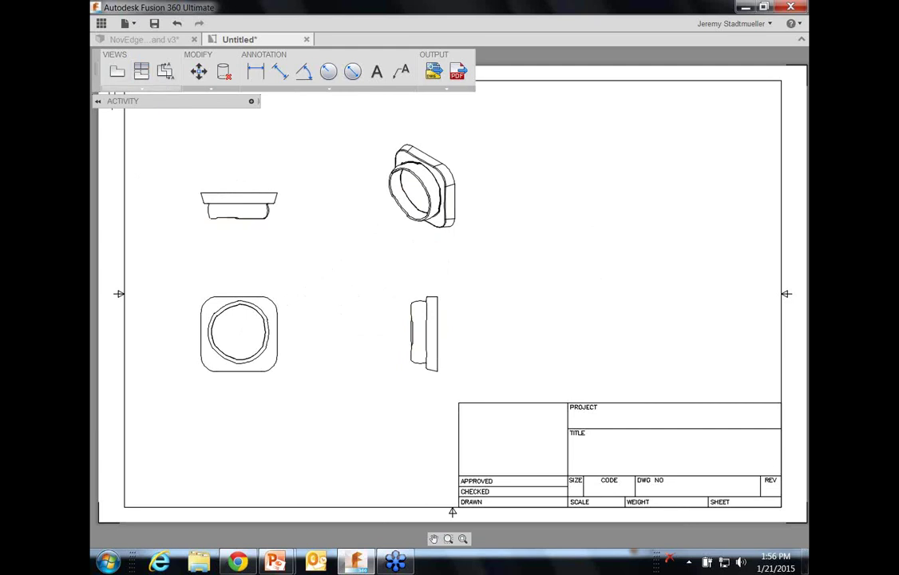
pyautogui.click(165, 71)
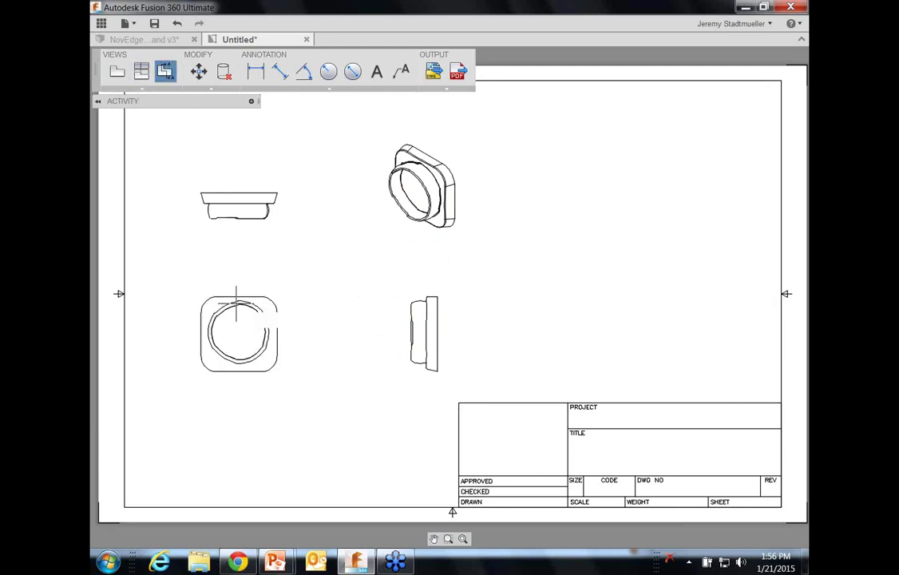
pyautogui.click(237, 294)
pyautogui.click(240, 271)
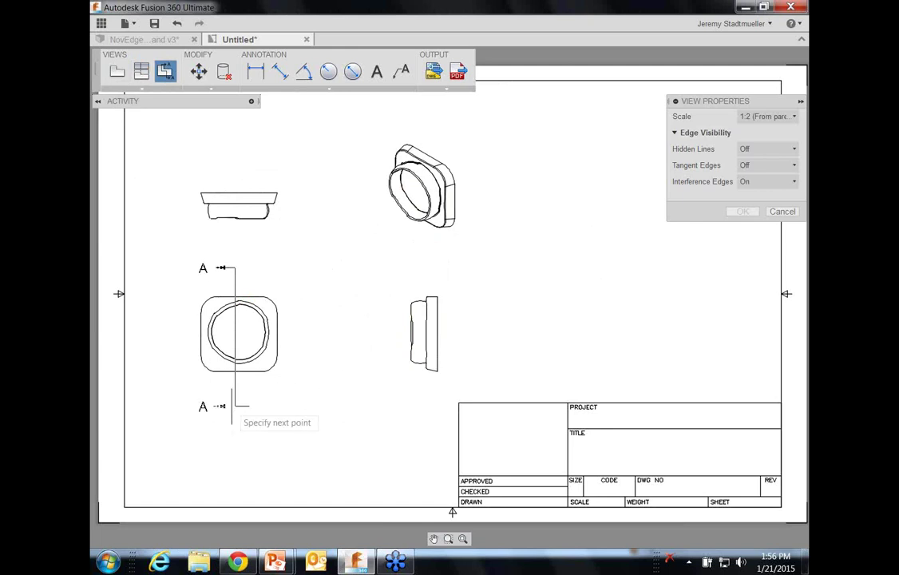
pyautogui.click(231, 399)
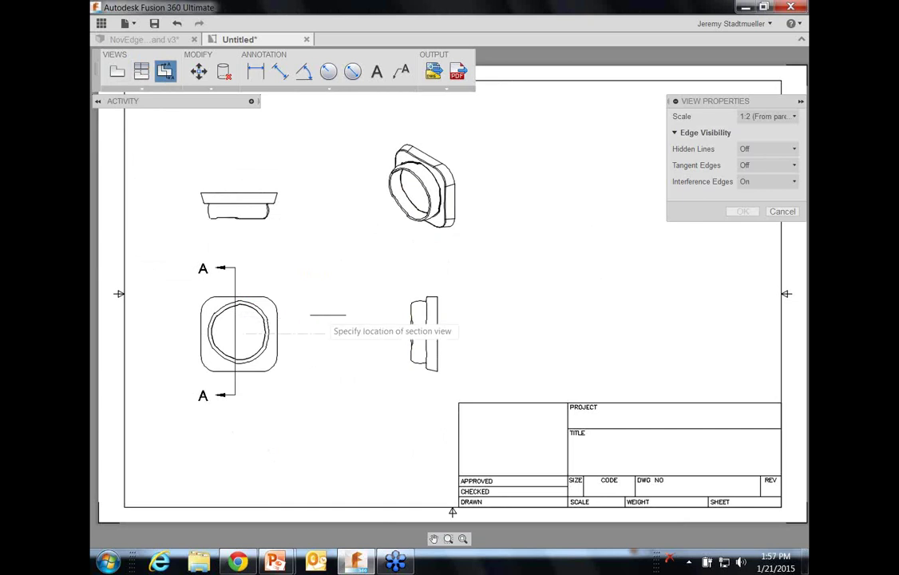
pyautogui.click(328, 315)
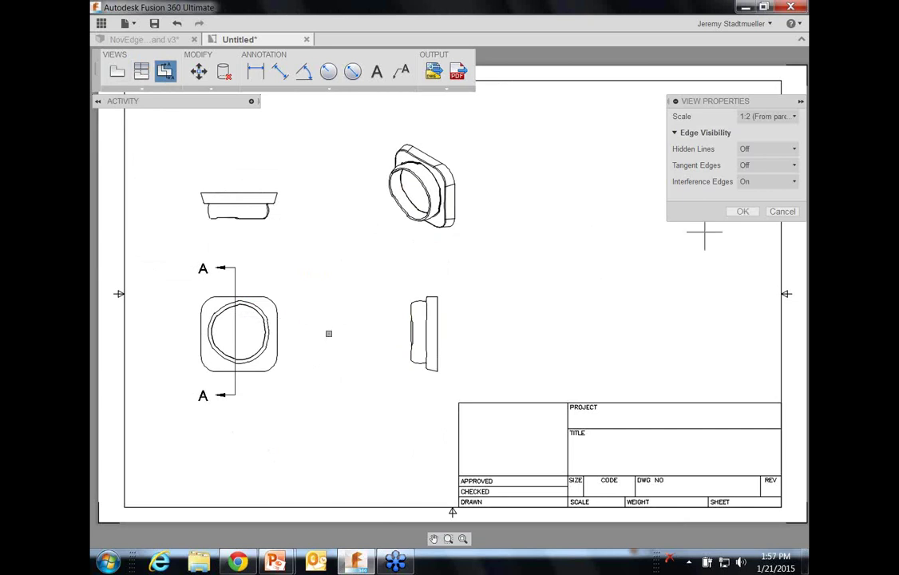
pyautogui.click(744, 210)
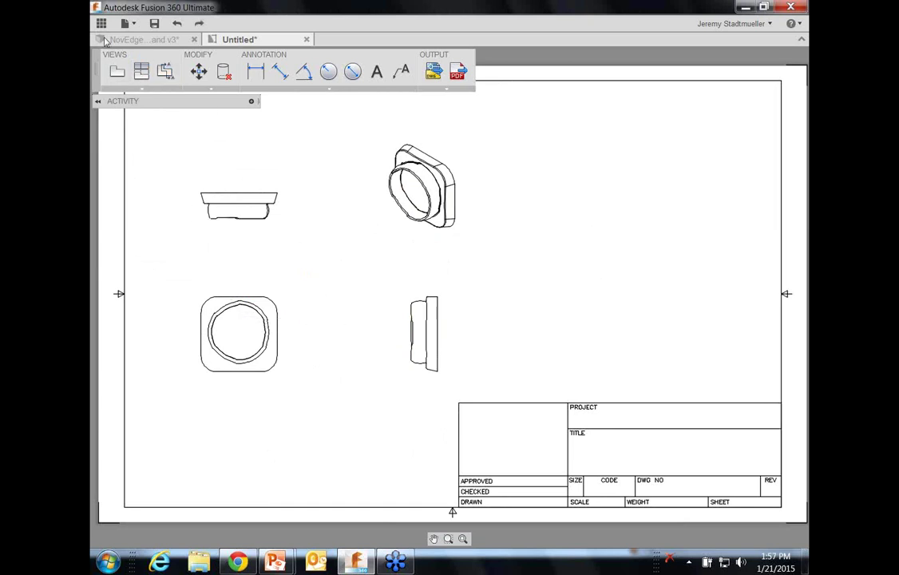
pyautogui.click(106, 40)
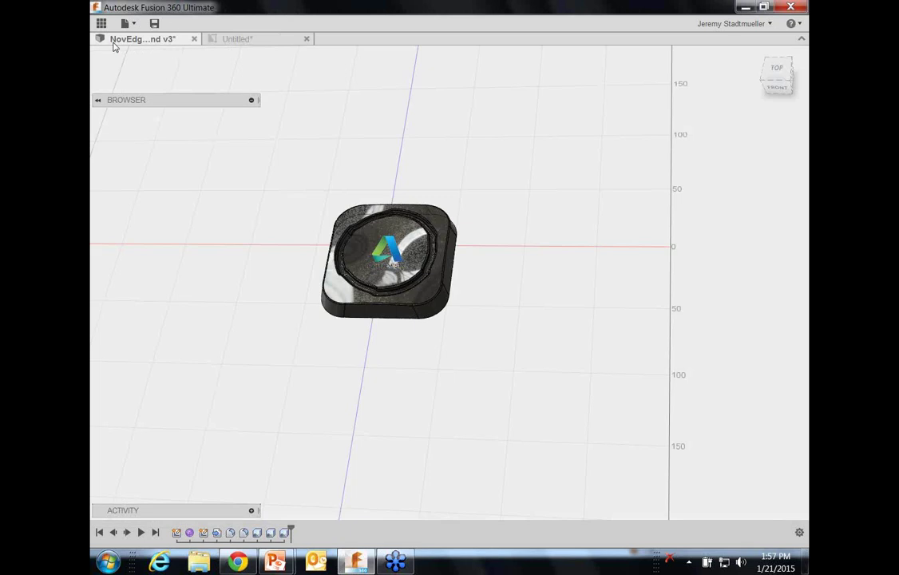
# Step: Check the workspace list, then switch over to the web browser
pyautogui.click(143, 71)
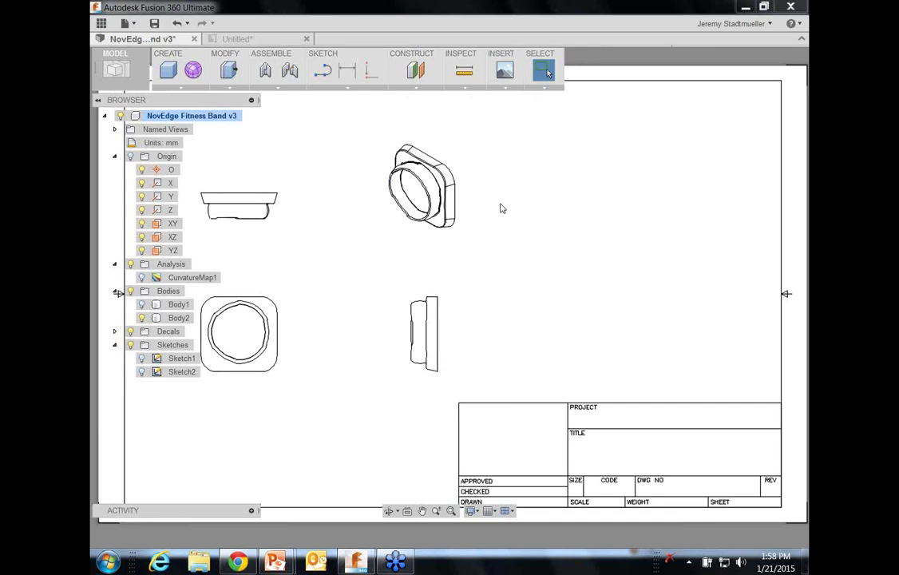
pyautogui.click(238, 562)
# Step: Scroll the Design Differently blog down to the Tip Tuesday faucet and FusionNews 1/9 posts
pyautogui.click(447, 51)
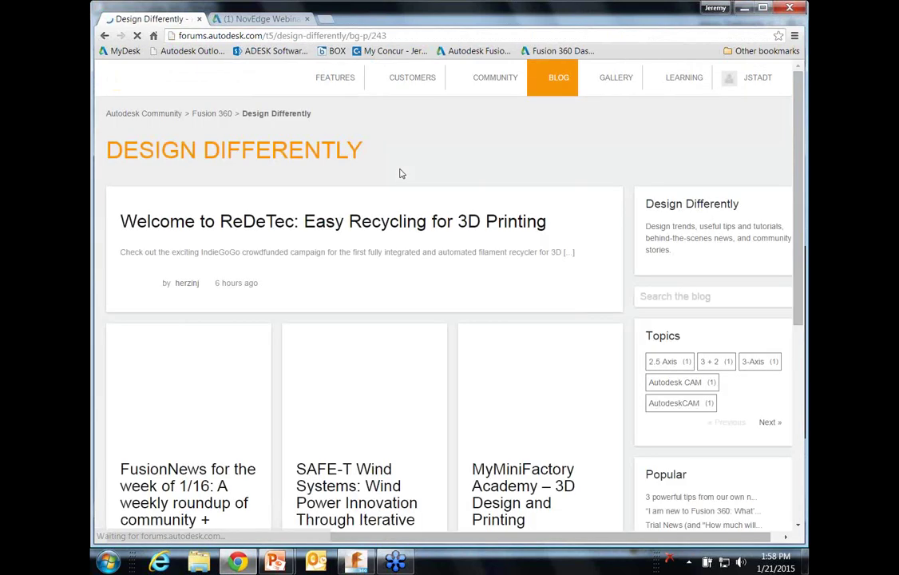
pyautogui.scroll(-1, 403, 199)
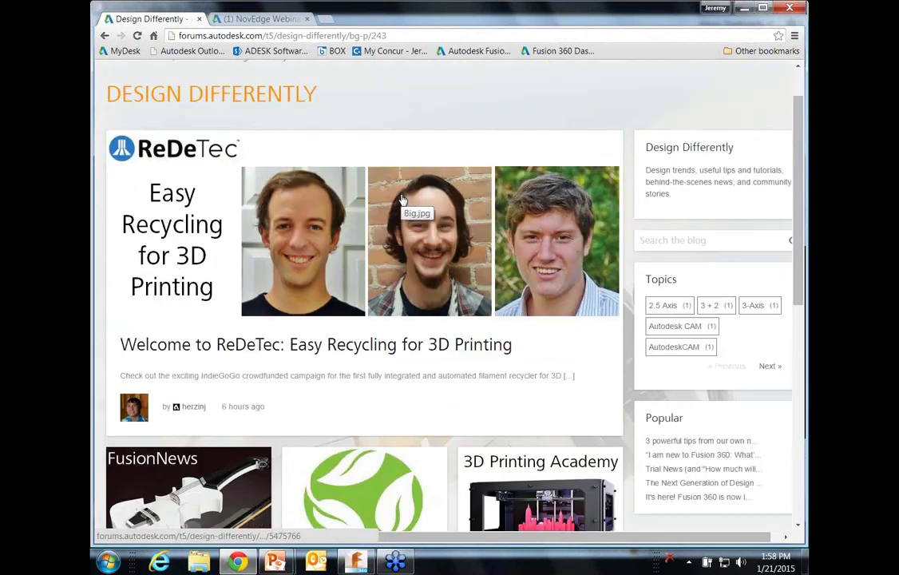
pyautogui.scroll(-4, 403, 199)
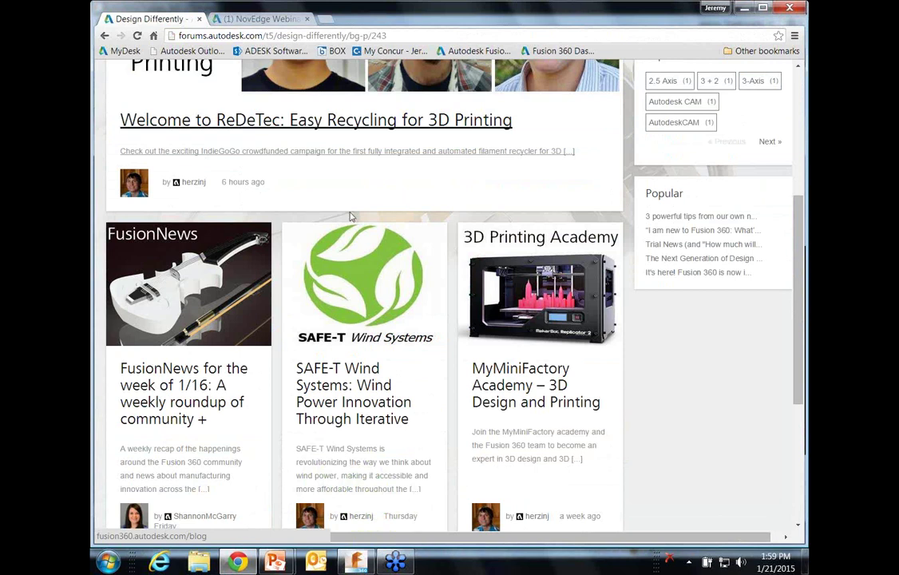
pyautogui.scroll(-4, 377, 267)
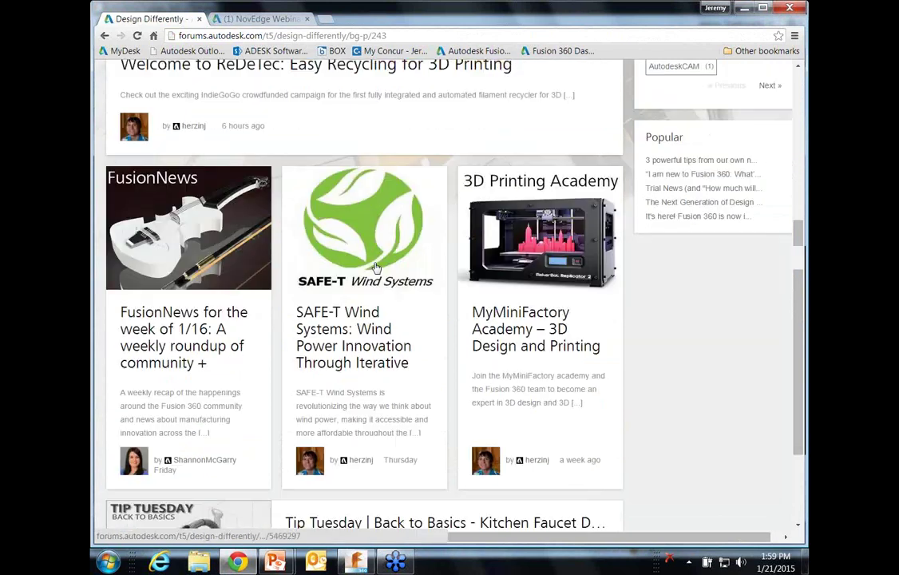
pyautogui.scroll(10, 386, 271)
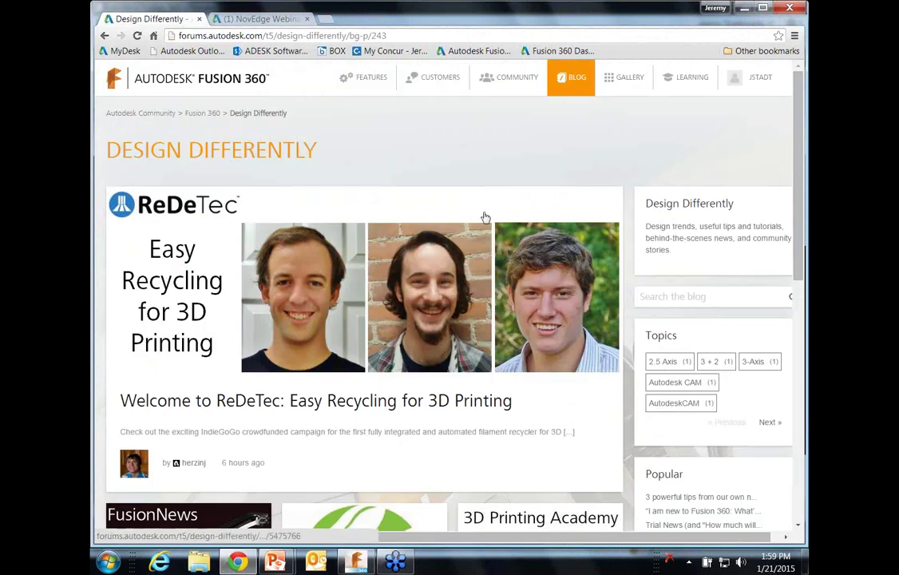
pyautogui.scroll(-3, 480, 219)
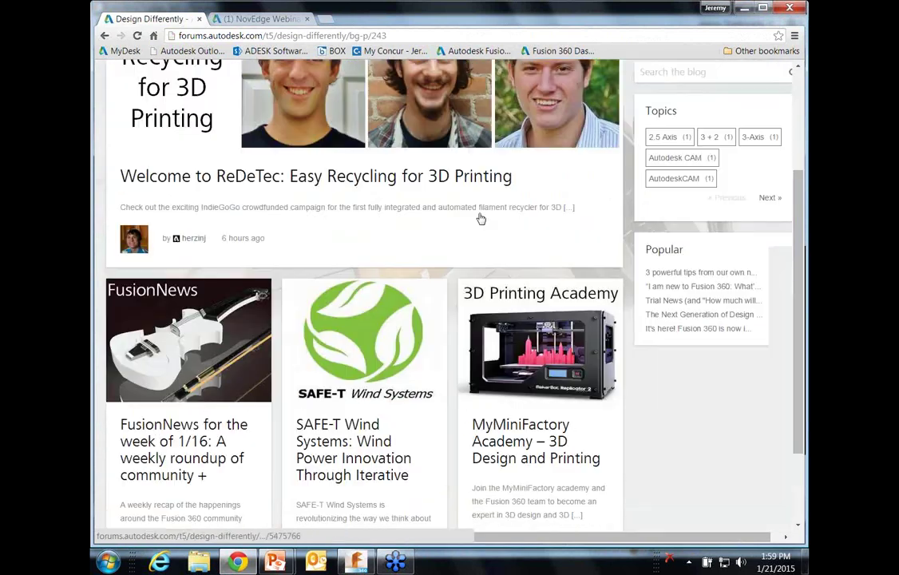
pyautogui.scroll(-5, 348, 363)
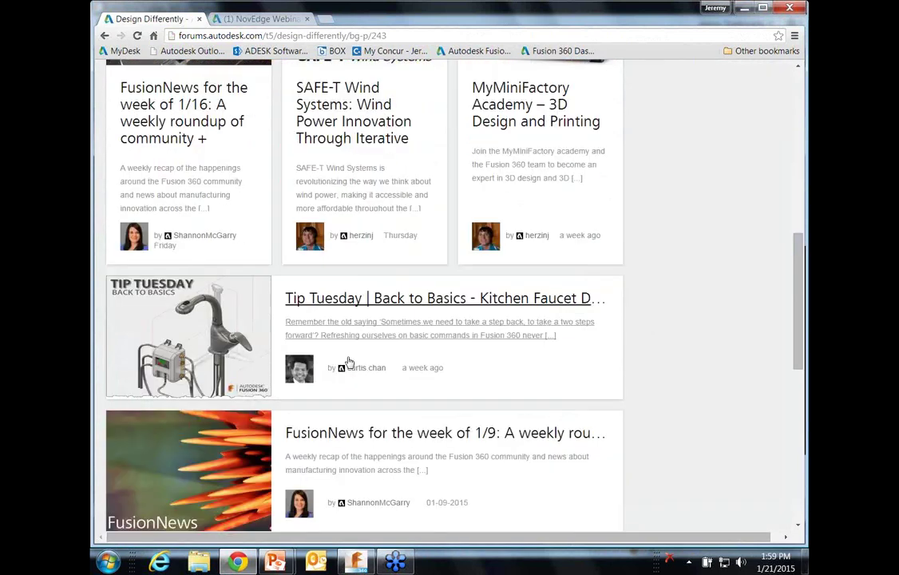
pyautogui.scroll(-3, 348, 364)
# Step: Read the January Update Preview article down to its better-undo-in-edit-form note
pyautogui.click(353, 287)
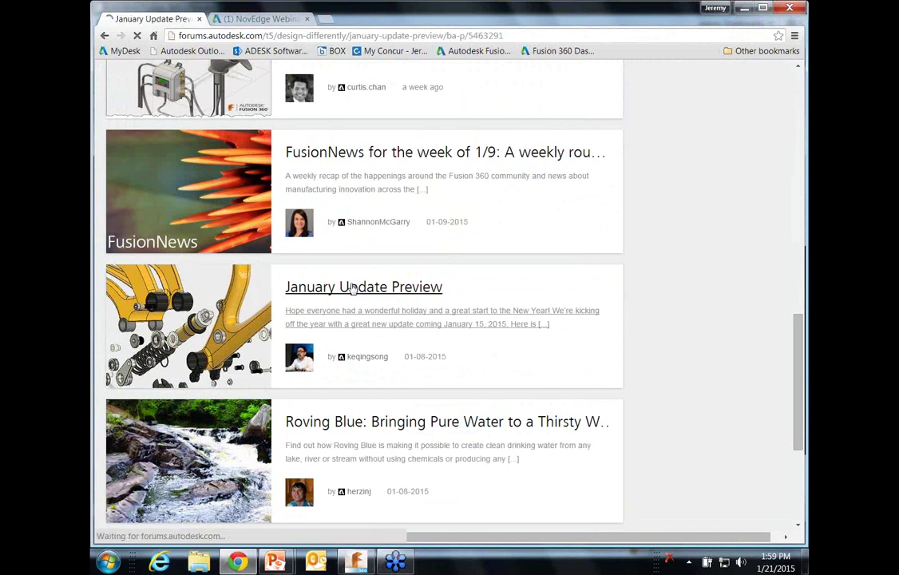
pyautogui.scroll(-3, 346, 287)
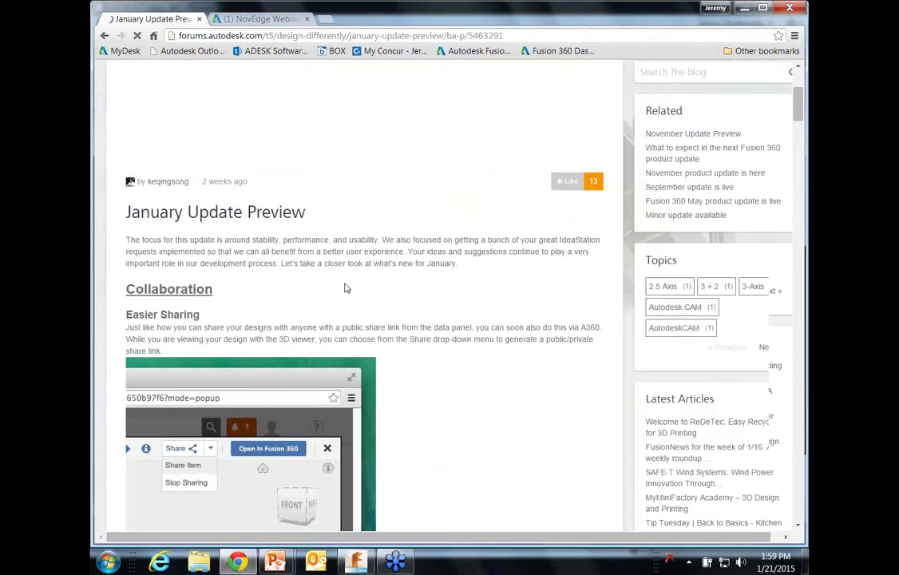
pyautogui.scroll(-1, 346, 287)
pyautogui.scroll(-5, 345, 287)
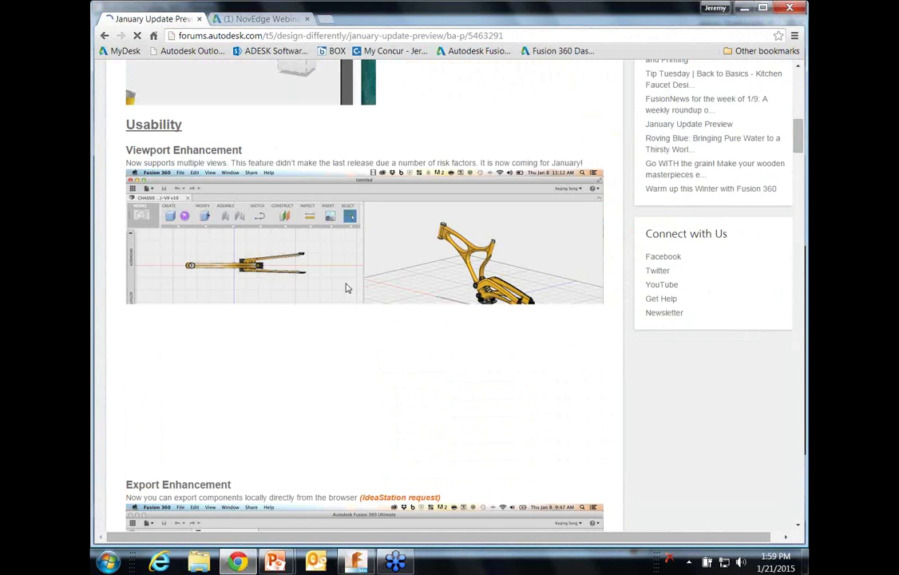
pyautogui.scroll(-10, 346, 288)
pyautogui.scroll(-12, 351, 286)
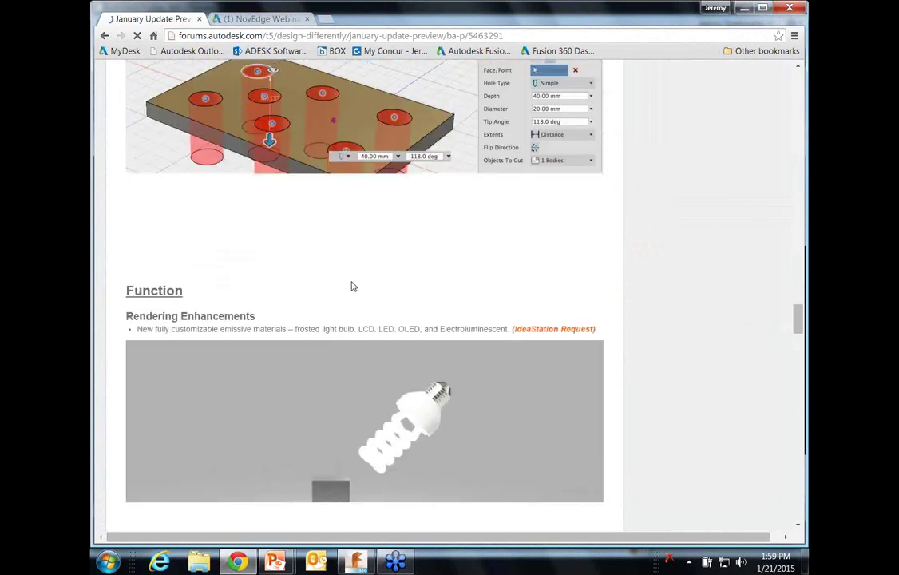
pyautogui.scroll(10, 354, 284)
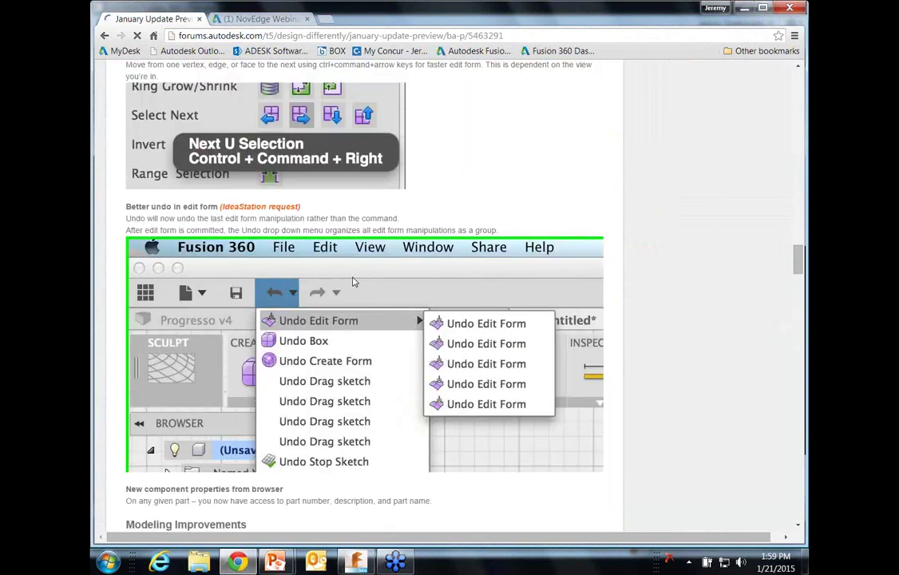
pyautogui.scroll(3, 354, 282)
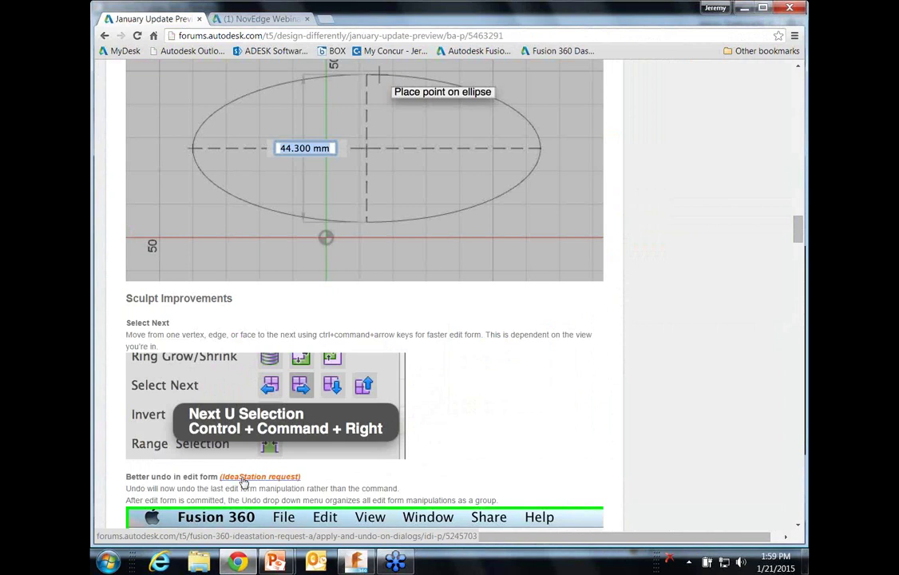
pyautogui.moveTo(135, 476); pyautogui.dragTo(203, 477)
pyautogui.click(209, 477)
# Step: Review the APPLY and UNDO on Dialogs IdeaStation request, then return to the article
pyautogui.click(258, 479)
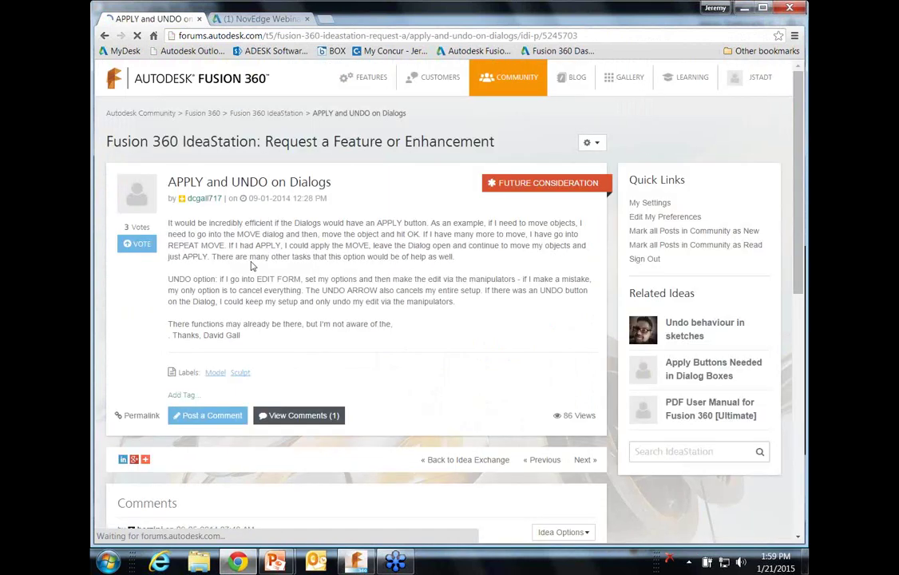
pyautogui.scroll(-3, 273, 278)
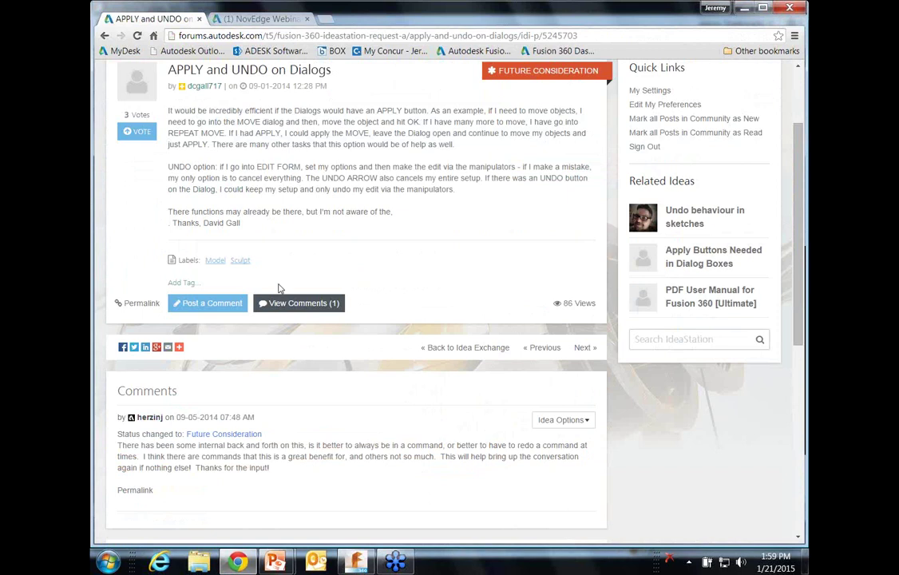
pyautogui.scroll(3, 300, 306)
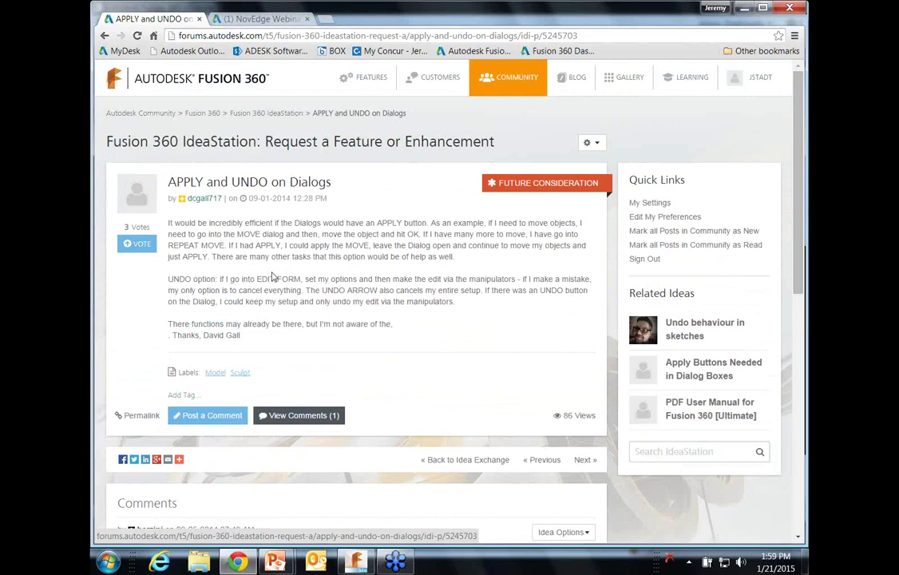
pyautogui.click(104, 35)
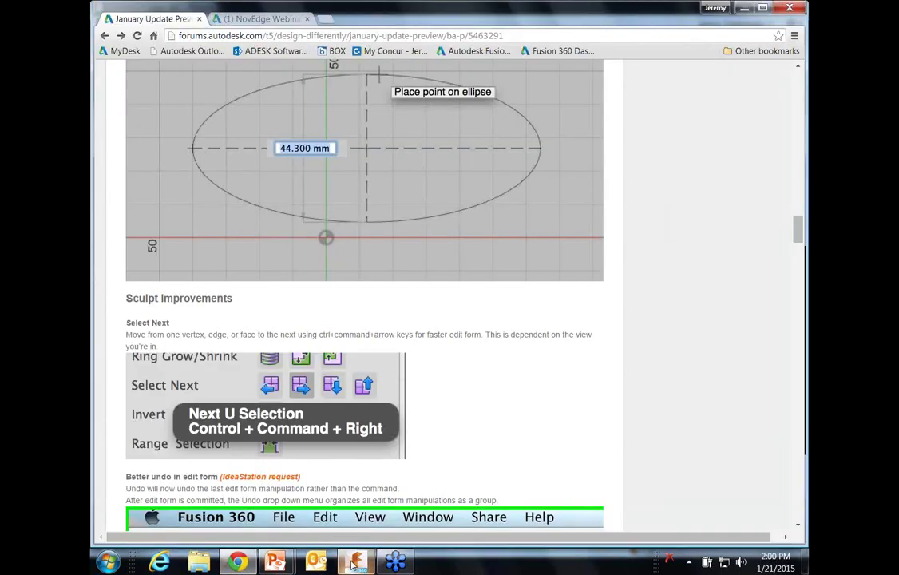
# Step: Show the fitness band design in Fusion 360, then return to Chrome with Alt+Tab
pyautogui.click(354, 564)
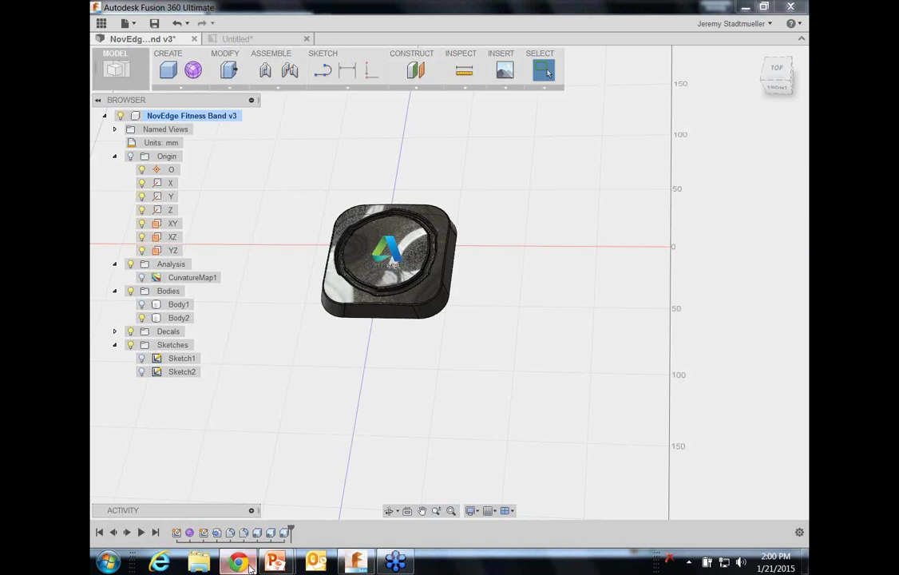
pyautogui.hotkey('alt', 'Tab')
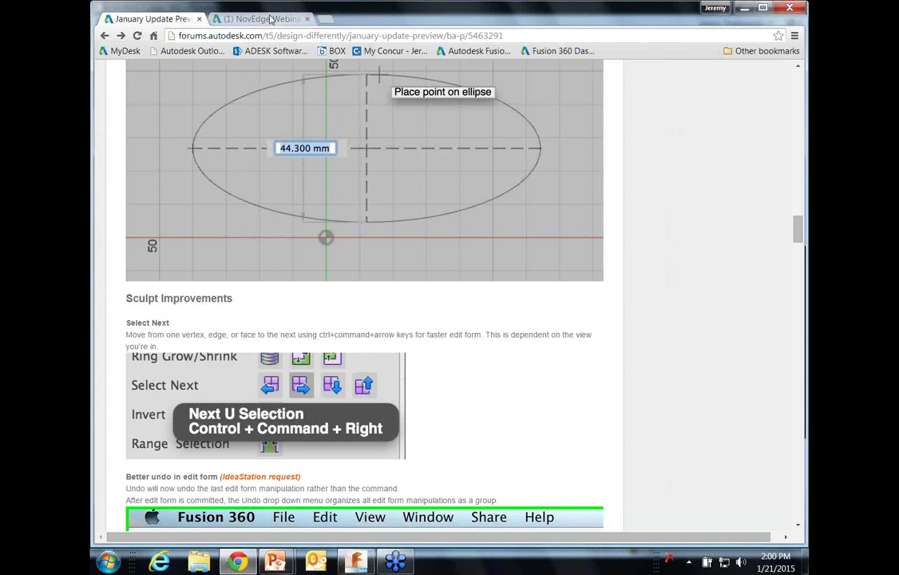
# Step: Open the NovEdge Fitness Band design from the NovEdge Webinar project feed
pyautogui.click(270, 18)
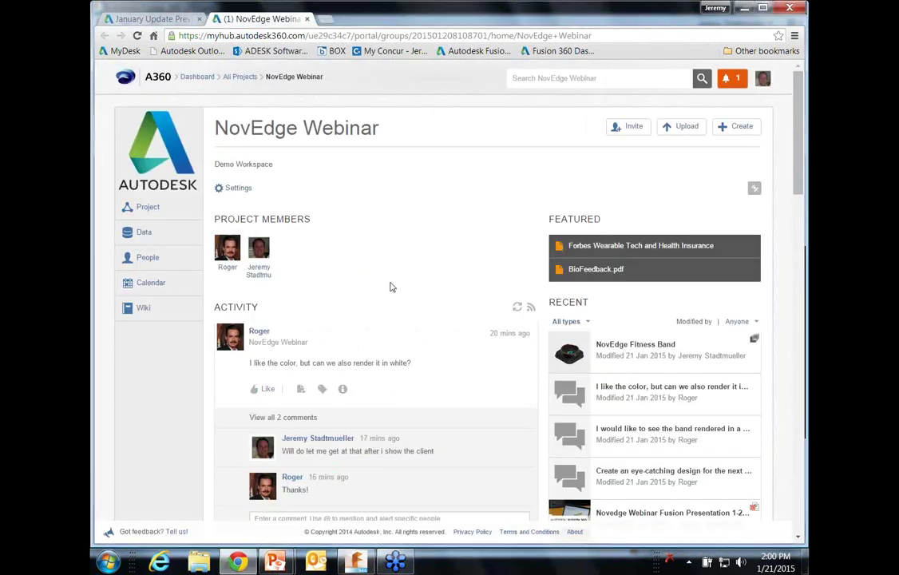
pyautogui.scroll(-3, 390, 287)
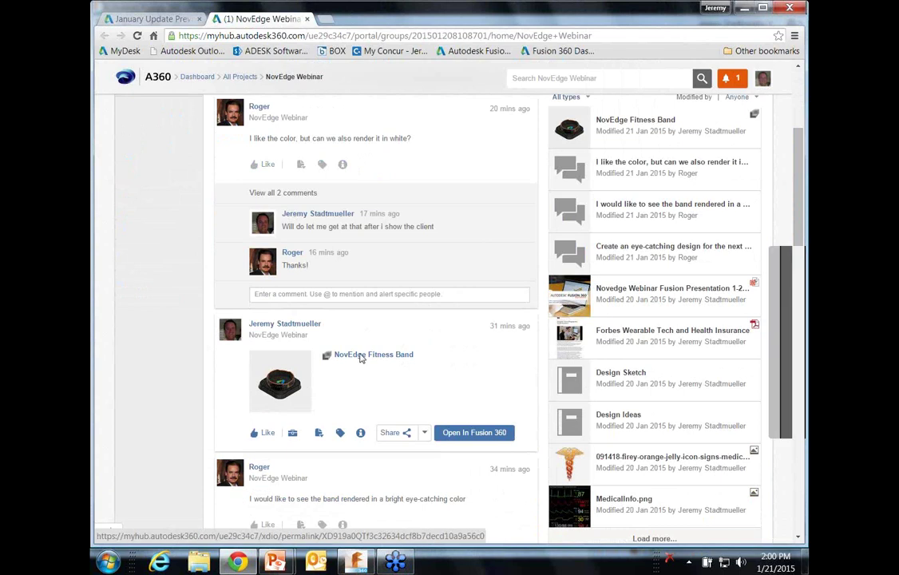
pyautogui.click(362, 357)
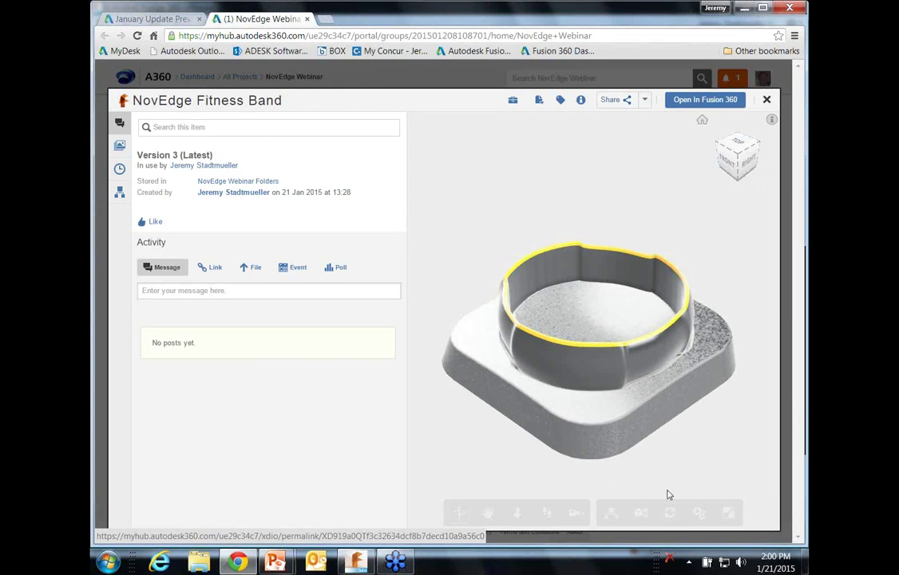
# Step: Switch the viewer to a darker lighting environment and show the Version 3 renderings
pyautogui.click(699, 513)
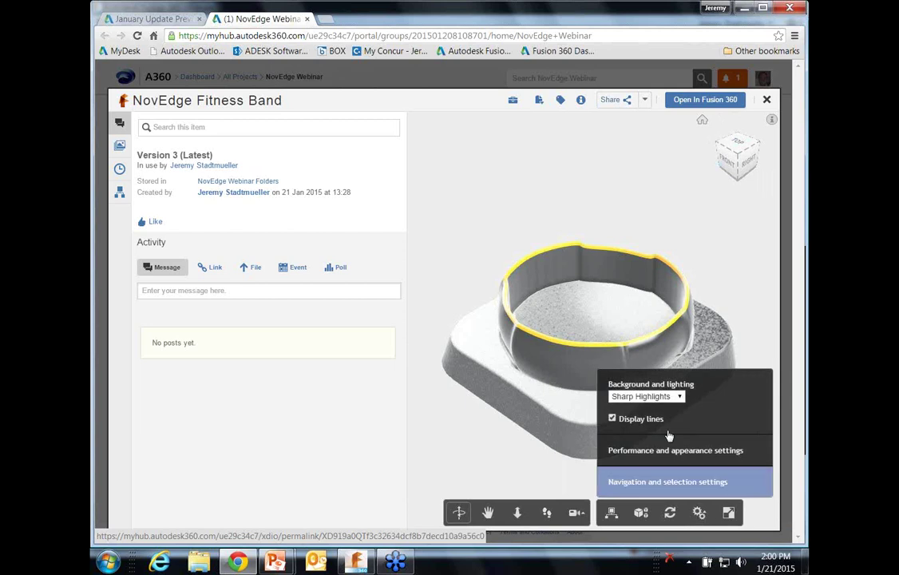
pyautogui.click(662, 396)
pyautogui.click(632, 311)
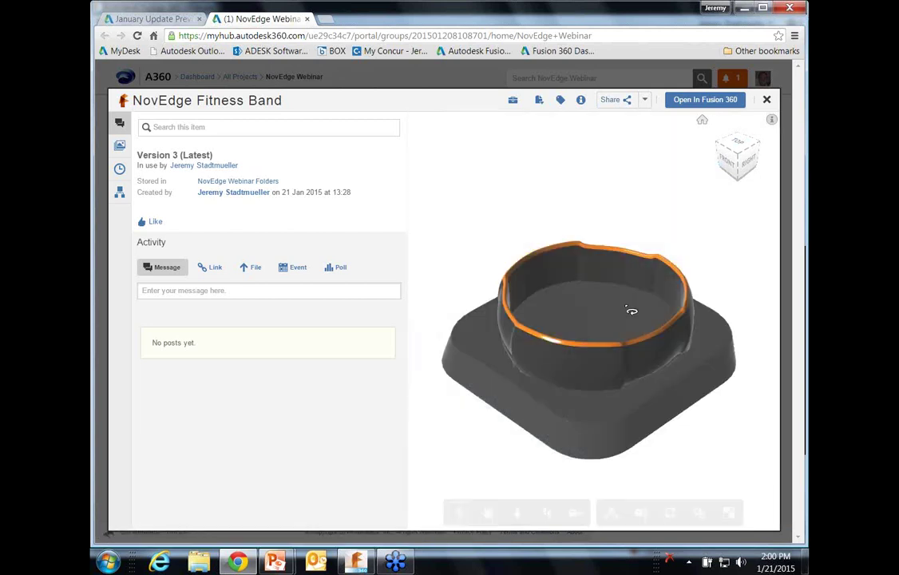
pyautogui.click(120, 146)
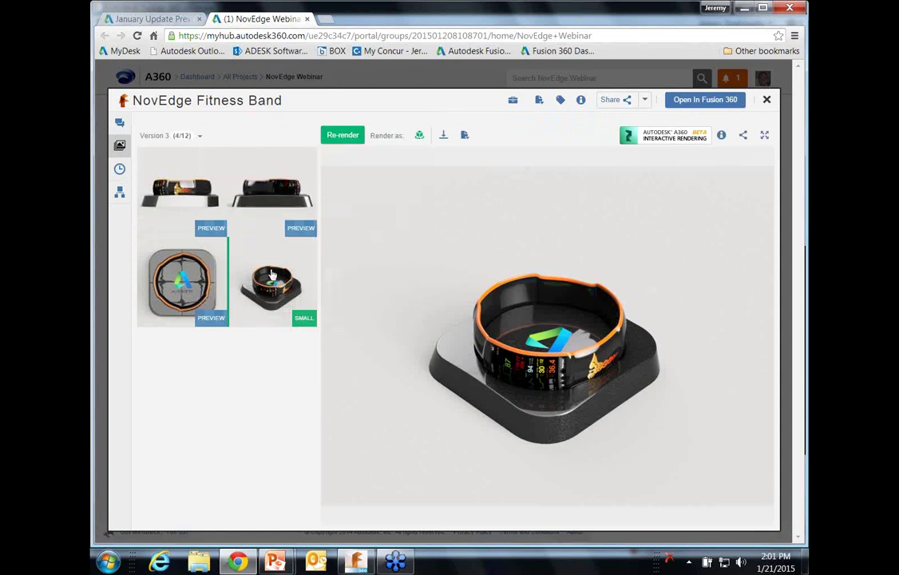
pyautogui.click(663, 137)
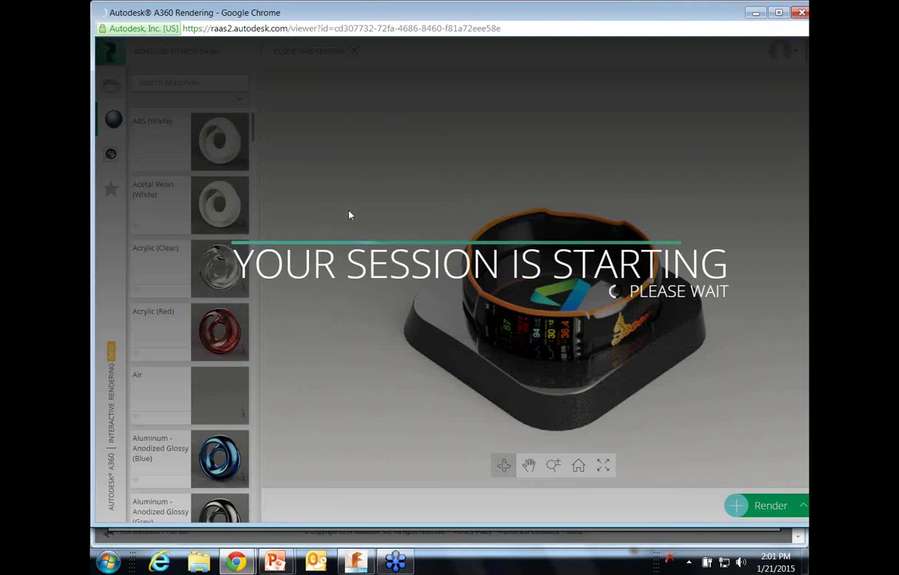
pyautogui.click(799, 13)
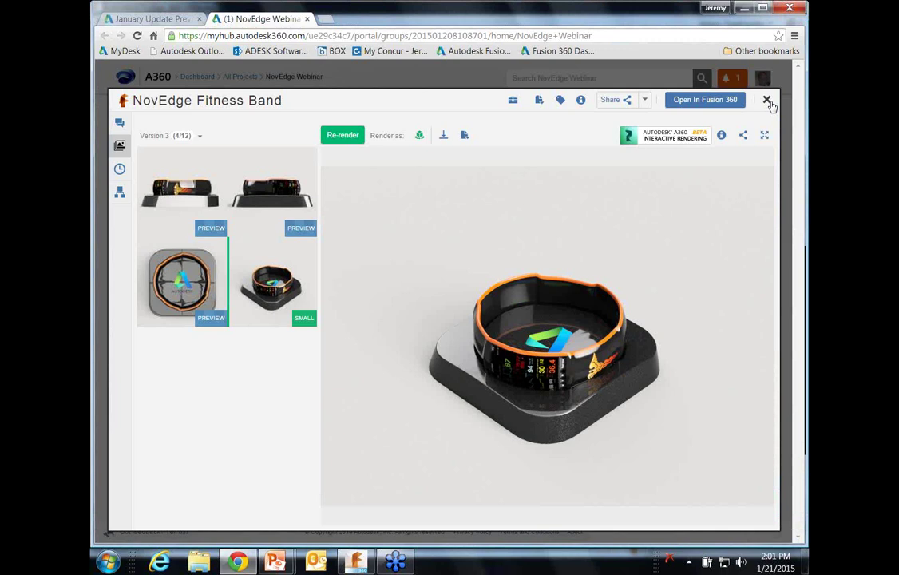
# Step: Close the fitness band viewer and return to the Fusion 360 drawing sheet
pyautogui.click(766, 102)
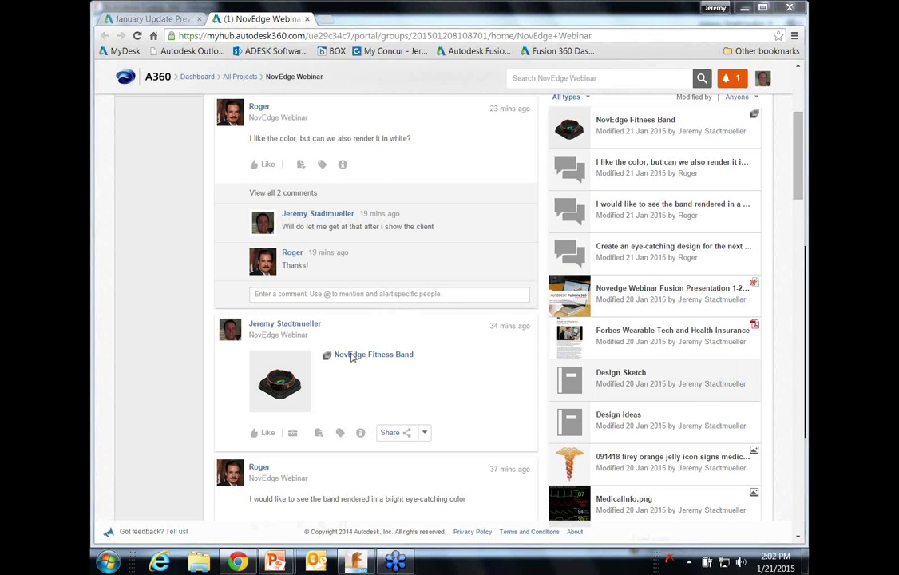
pyautogui.click(360, 565)
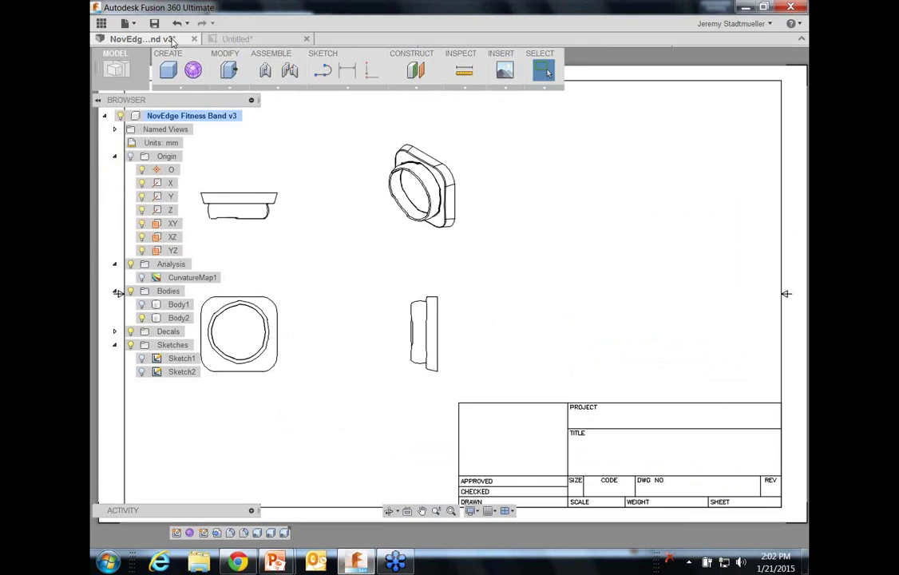
# Step: Return from the drawing to the NovEdge Fitness Band v3 3D model with the workspace list closed
pyautogui.click(114, 70)
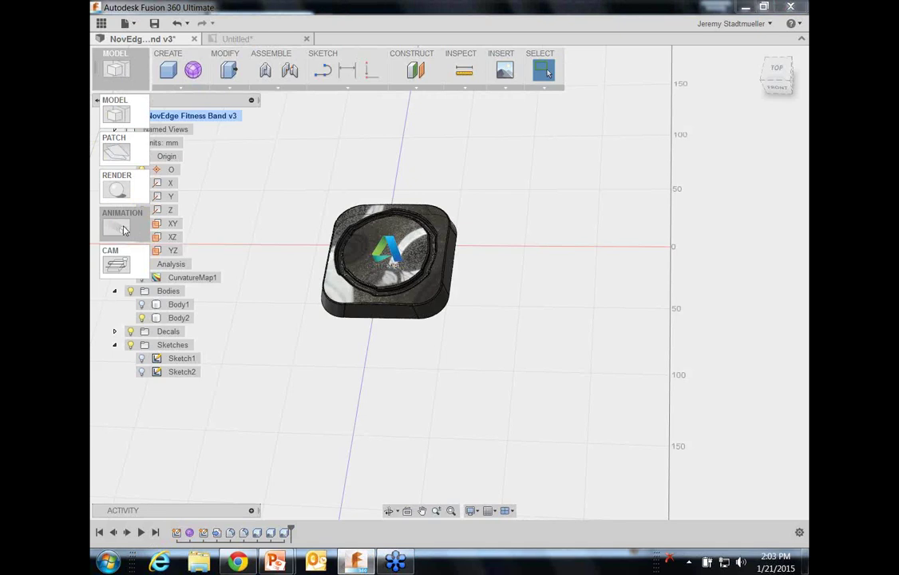
pyautogui.click(282, 392)
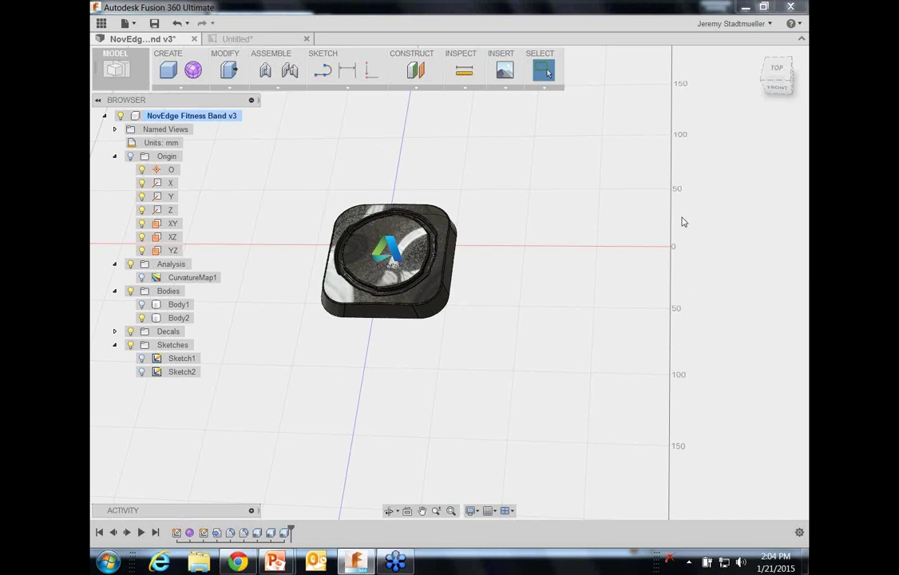
# Step: Preview the INSERT dropdown's list of insertable items
pyautogui.click(505, 87)
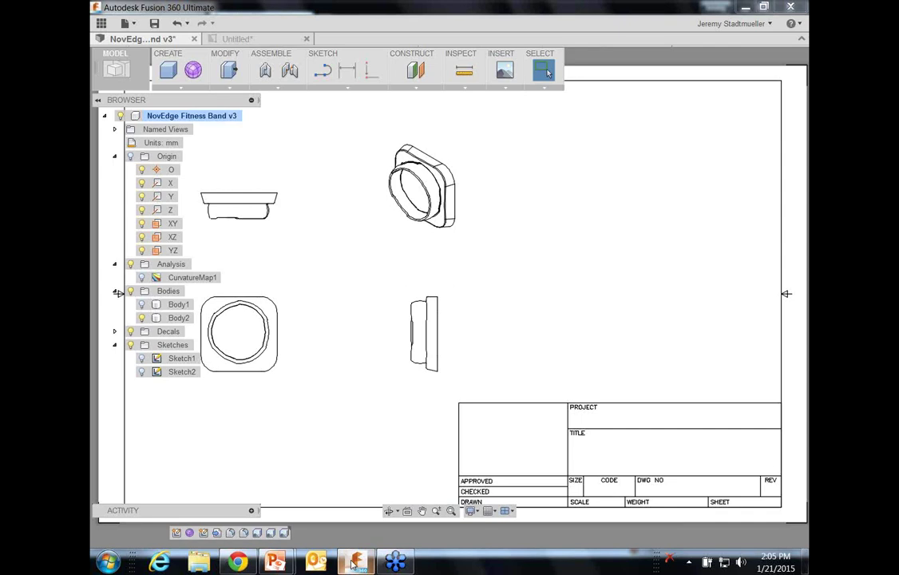
# Step: Bring the decaled 3D fitness band model window back in front of the drawing sheet
pyautogui.moveTo(354, 564)
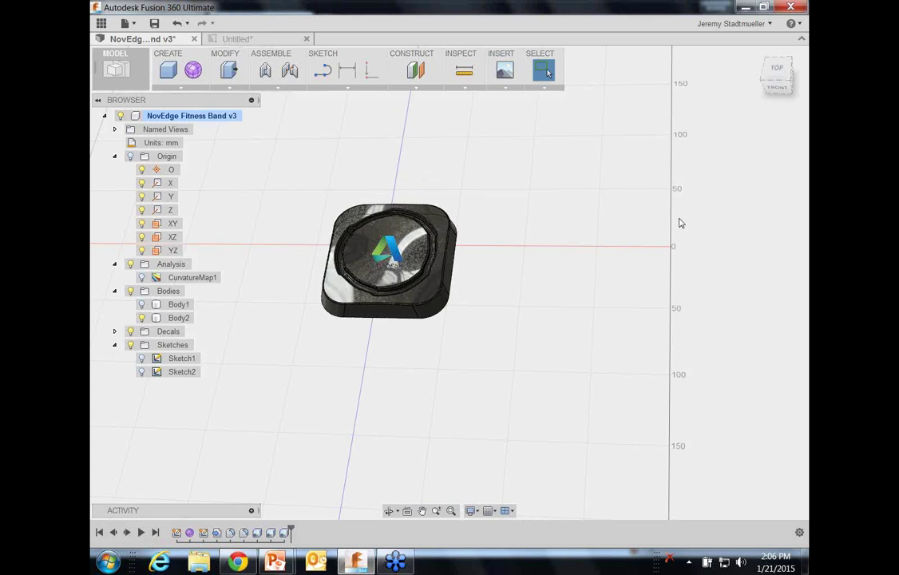
# Step: Attach the caduceus PNG canvas to the band's top face, offset 94.858 × 99.984 mm, opacity 60
pyautogui.click(506, 89)
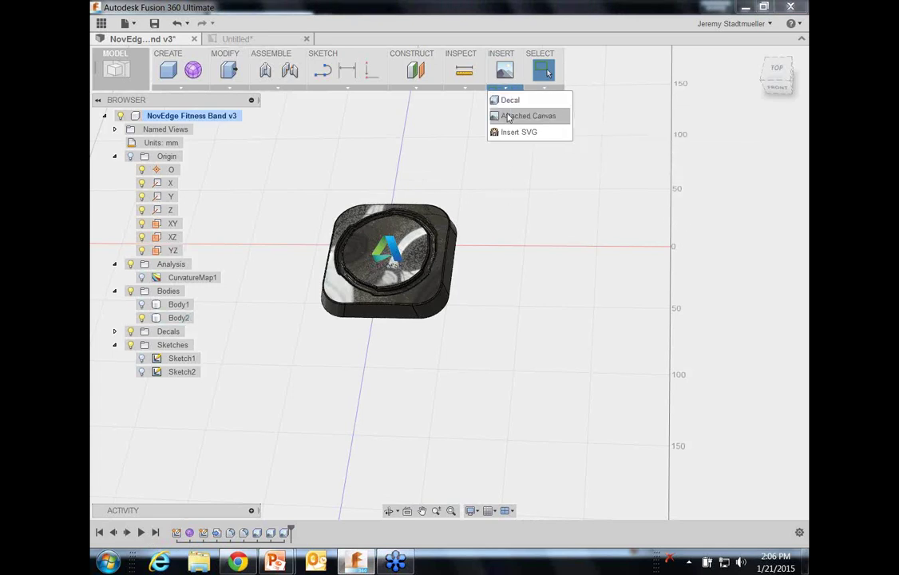
pyautogui.click(507, 118)
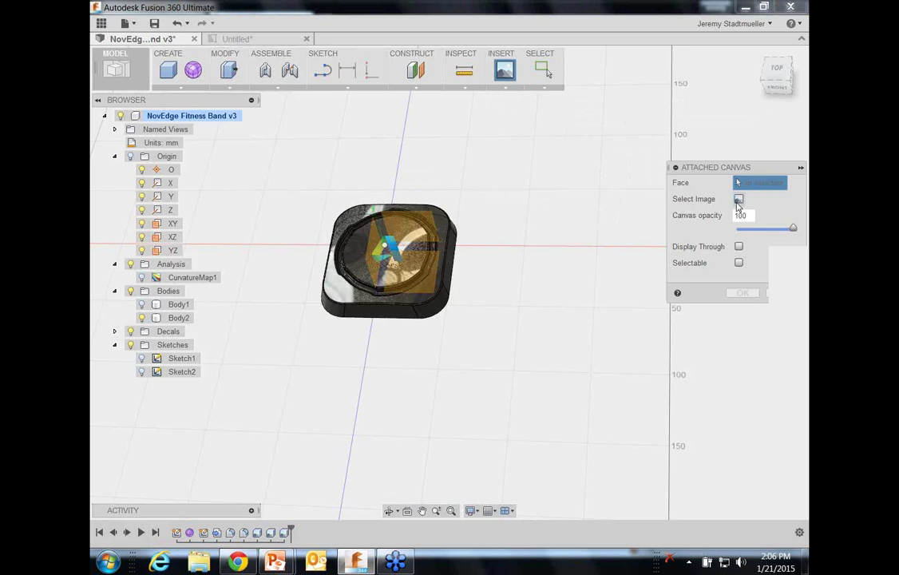
pyautogui.click(738, 198)
pyautogui.doubleClick(251, 140)
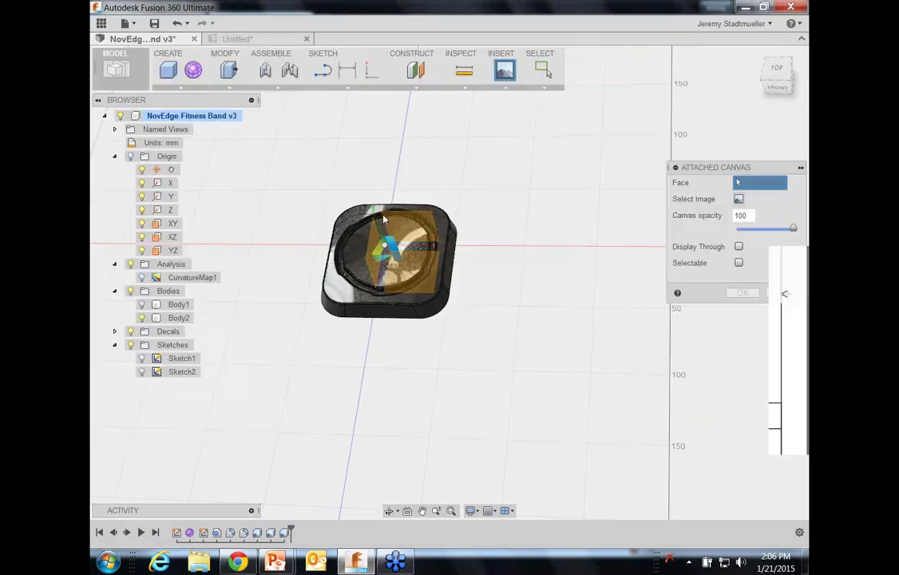
pyautogui.click(410, 225)
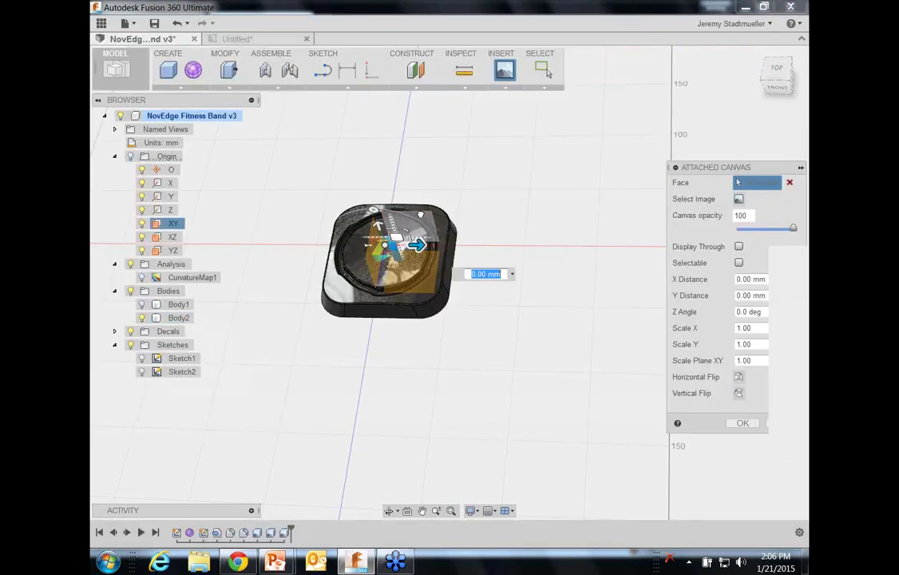
pyautogui.moveTo(514, 149); pyautogui.dragTo(516, 146)
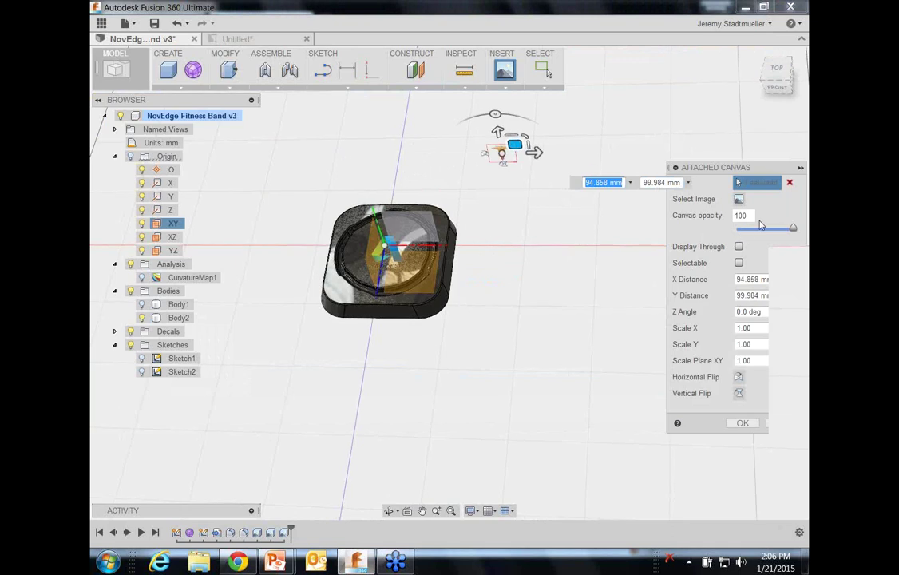
pyautogui.moveTo(793, 227); pyautogui.dragTo(771, 230)
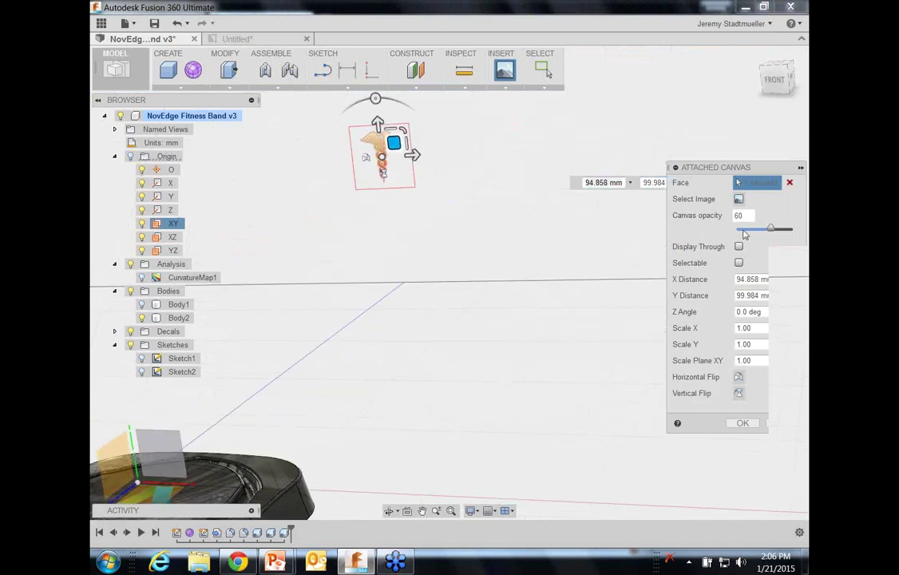
pyautogui.scroll(5, 521, 177)
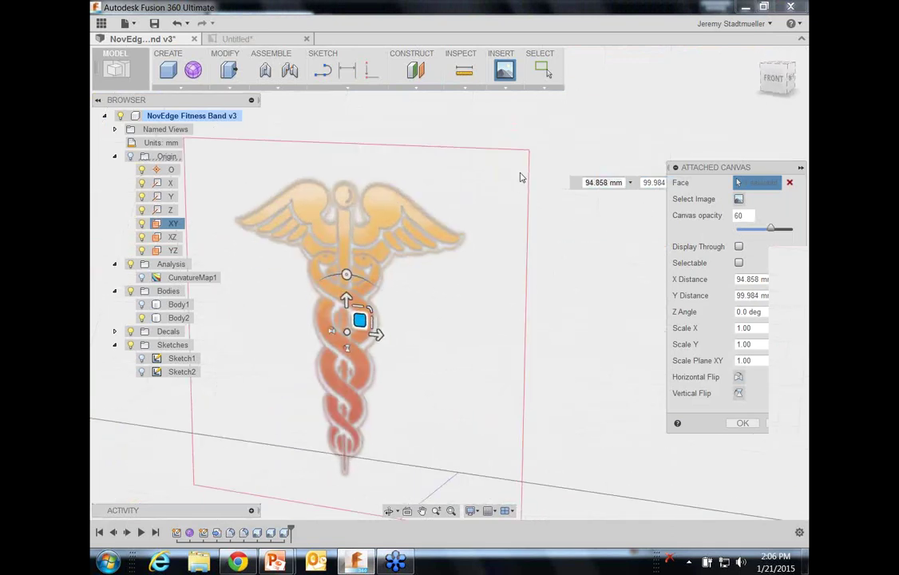
pyautogui.scroll(-2, 521, 177)
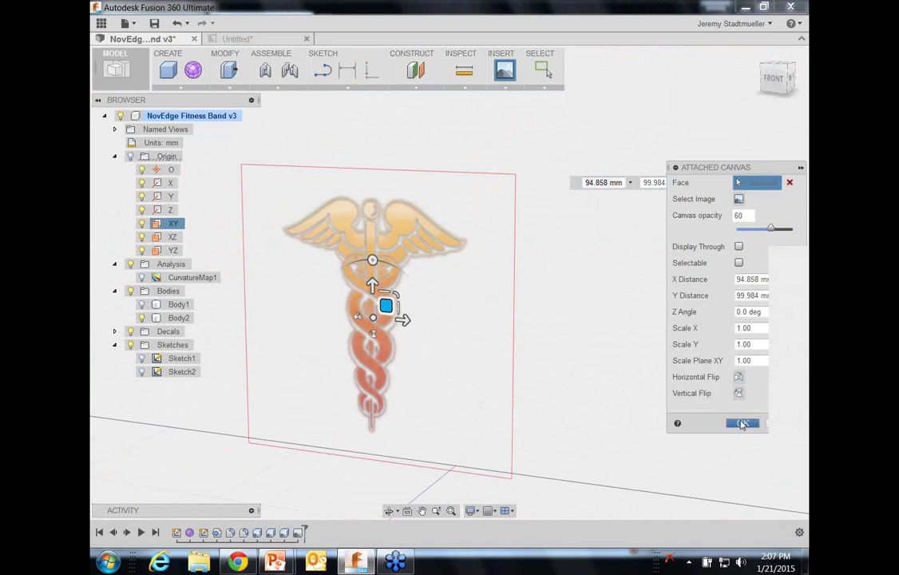
pyautogui.click(741, 424)
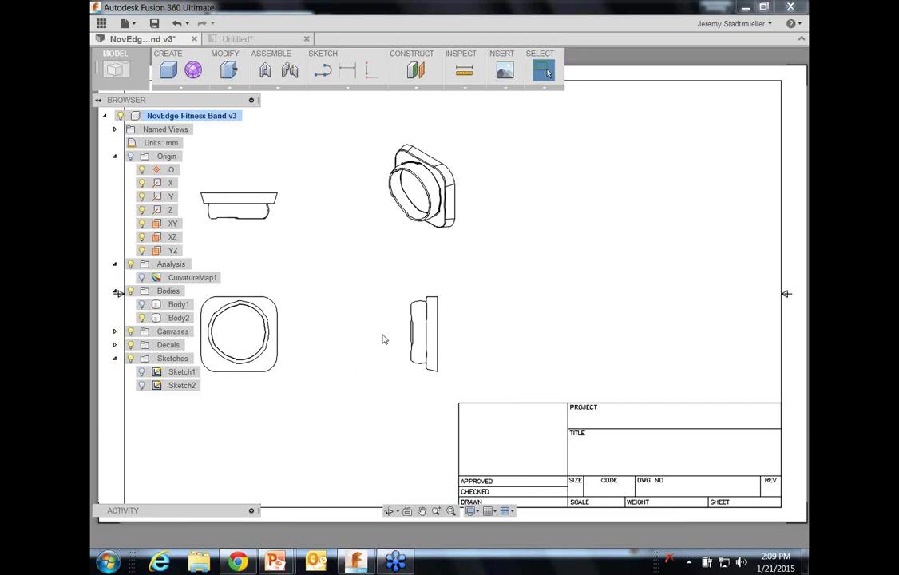
# Step: Bring Chrome's A360 NovEdge Webinar project feed in front of Fusion 360
pyautogui.click(244, 564)
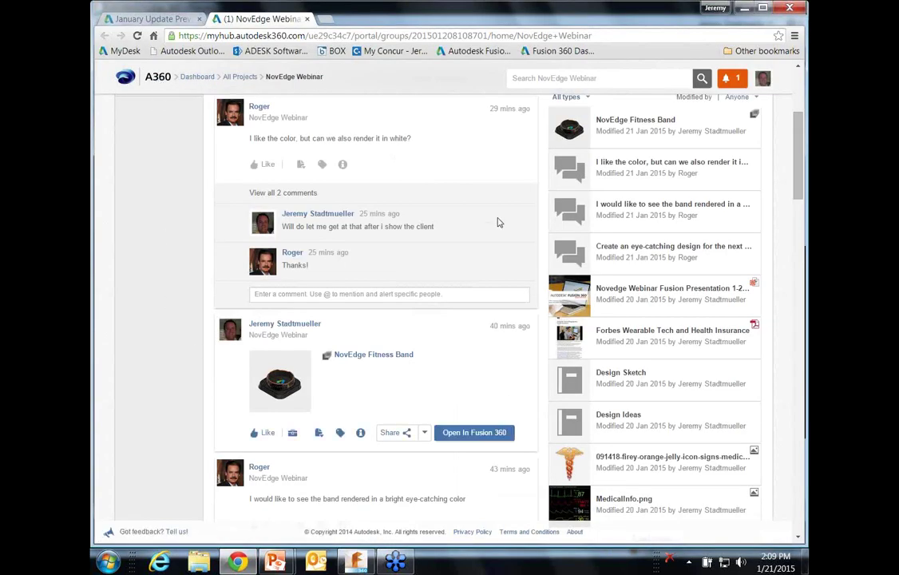
# Step: Open the NovEdge Fitness Band viewer, show its Version 3 renderings, and check the Tools options
pyautogui.click(363, 358)
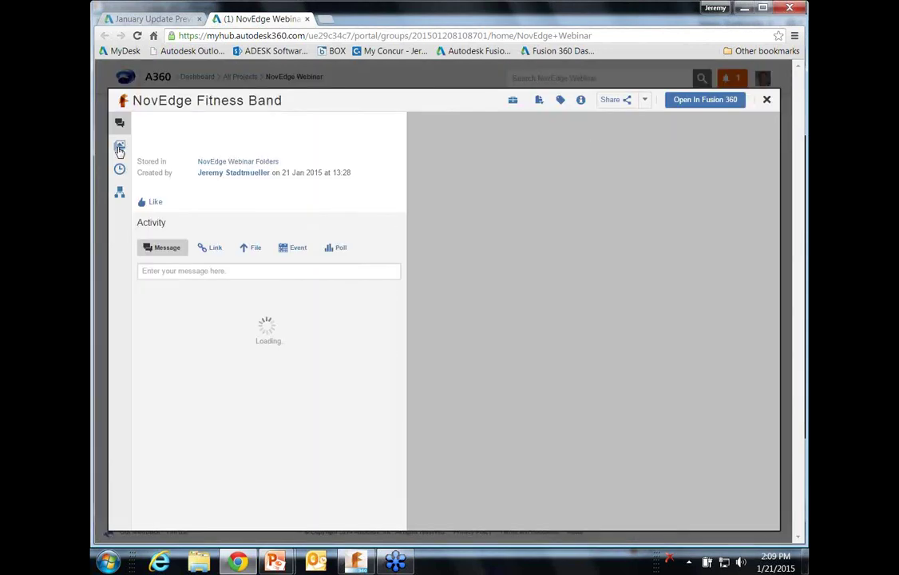
pyautogui.click(119, 148)
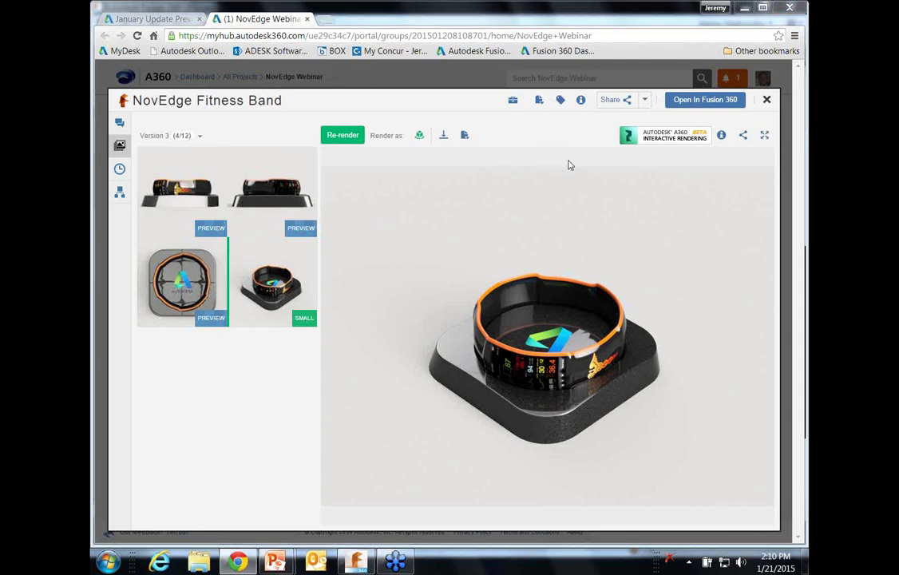
pyautogui.click(513, 102)
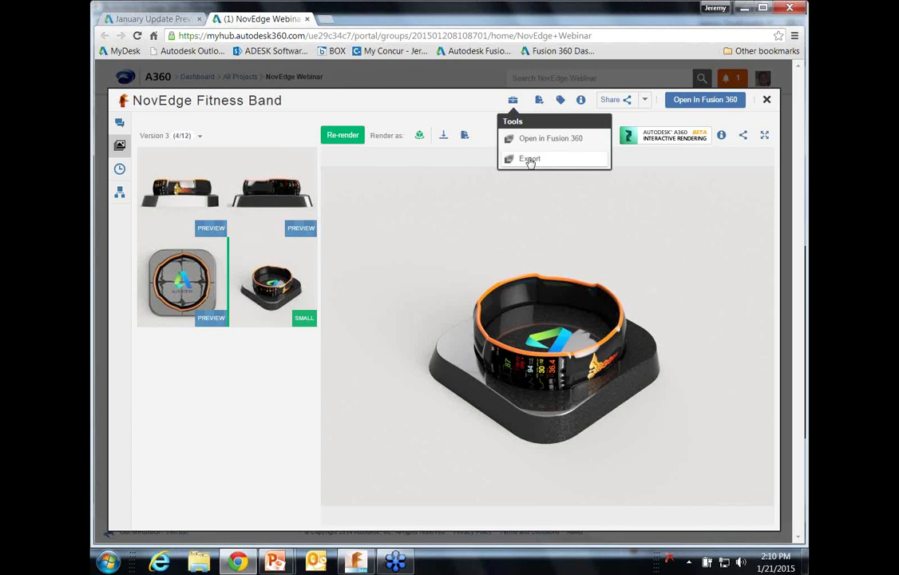
# Step: Close the A360 viewer, return to the Fusion 360 design, and briefly show the Data Panel
pyautogui.click(767, 99)
pyautogui.click(355, 562)
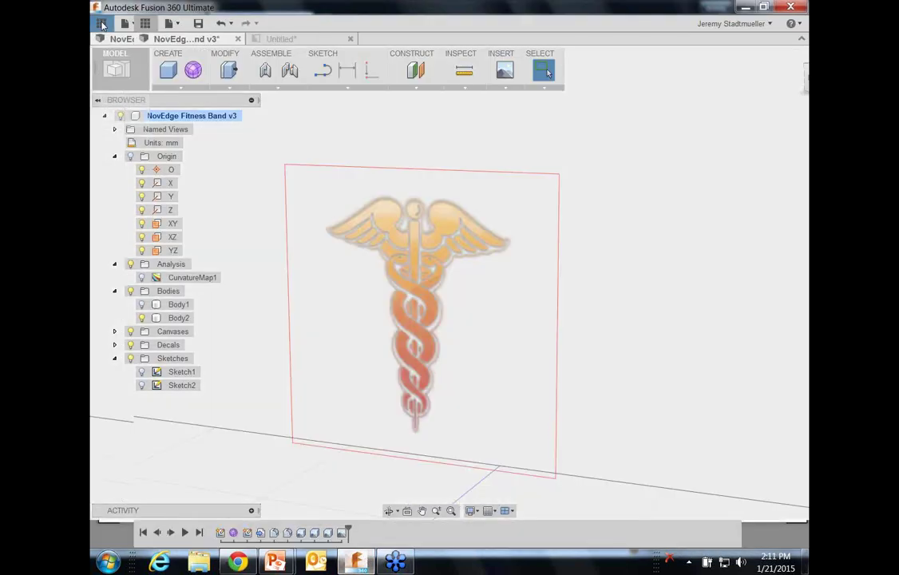
pyautogui.click(101, 26)
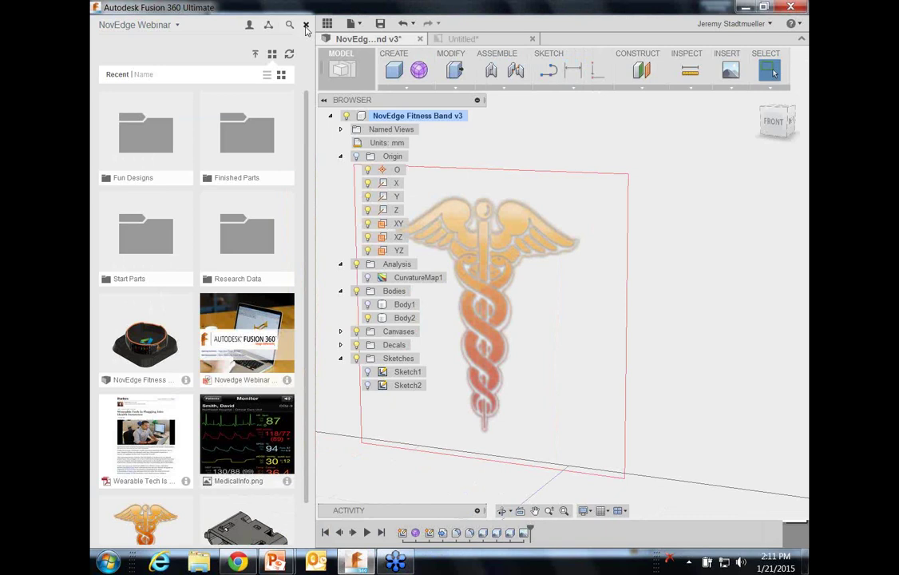
pyautogui.click(305, 26)
# Step: Review the Export dialog's Save as type formats, then close it without exporting
pyautogui.click(125, 23)
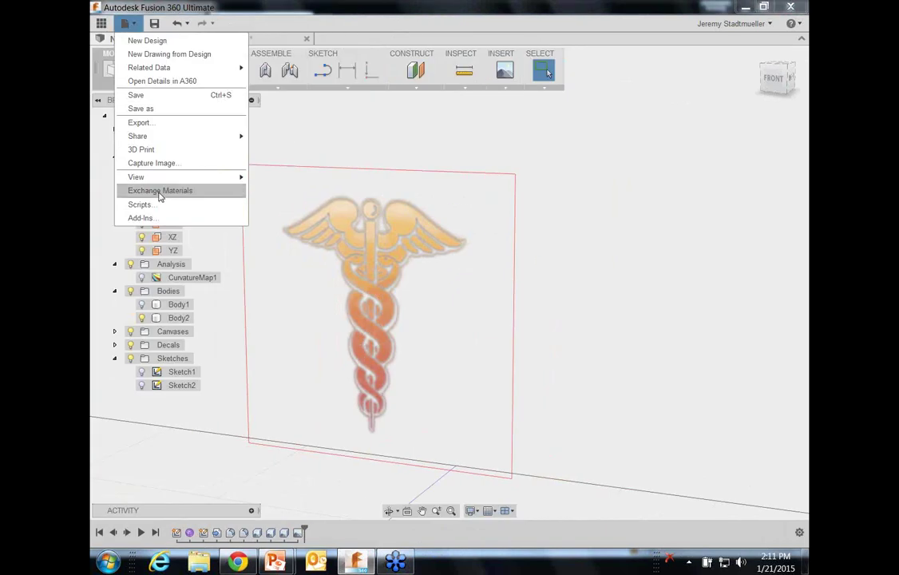
pyautogui.click(147, 122)
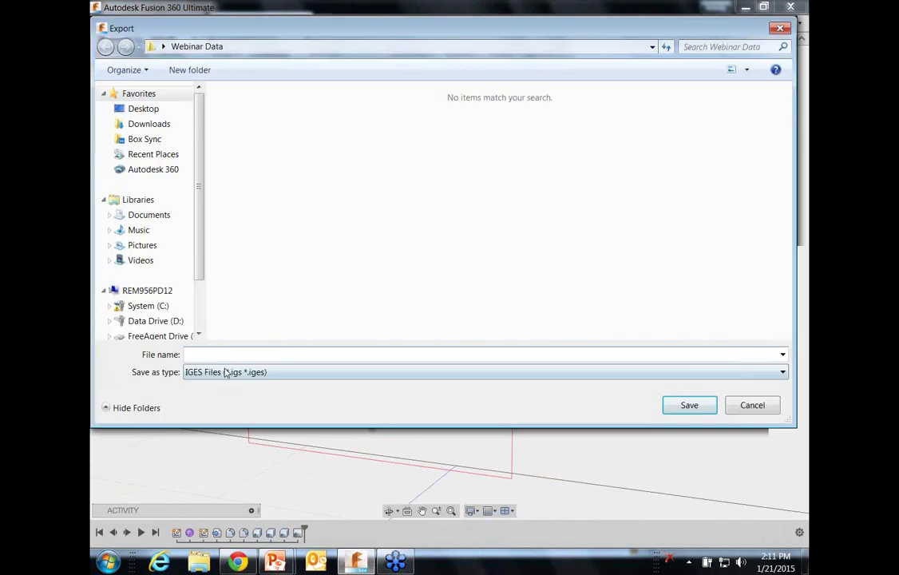
pyautogui.click(226, 372)
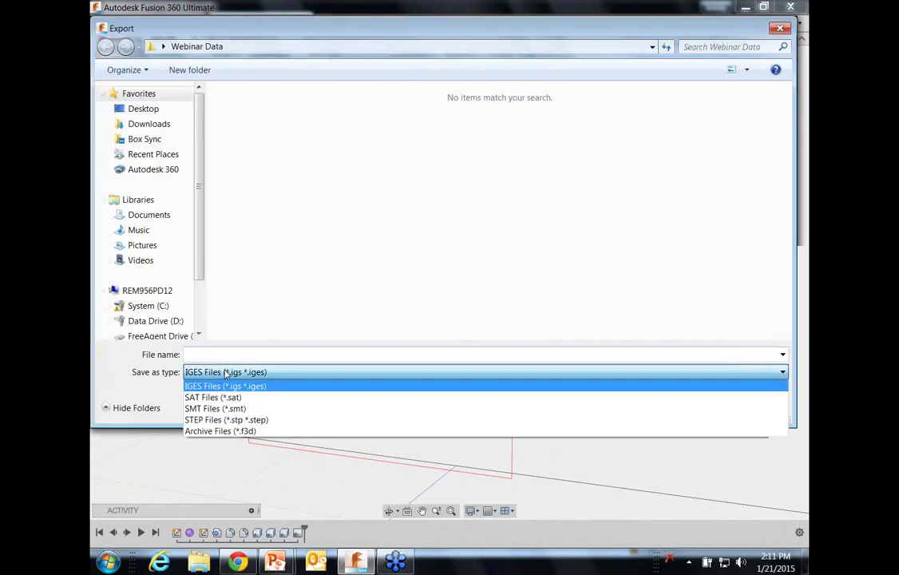
pyautogui.click(780, 30)
pyautogui.click(780, 31)
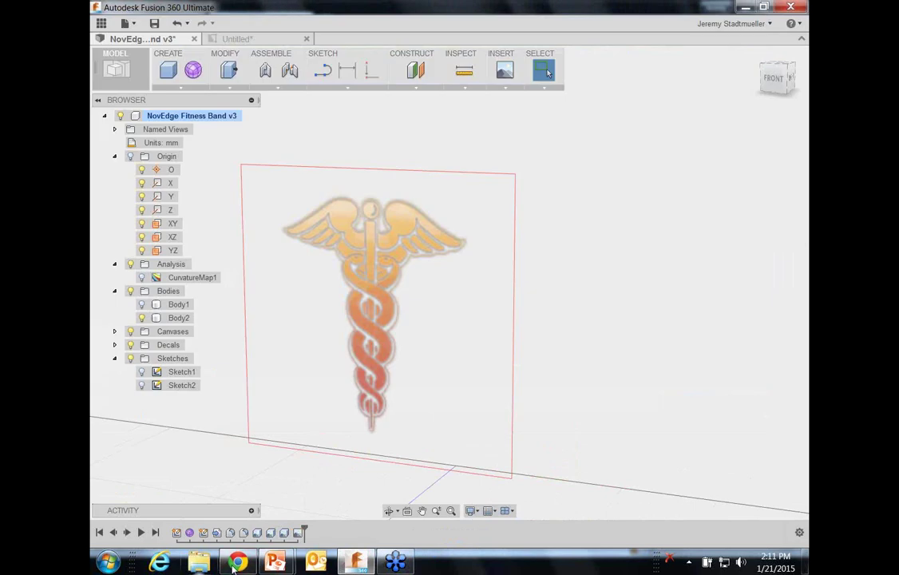
# Step: Back in A360, browse the Export dialog's format list and cancel without exporting
pyautogui.click(239, 563)
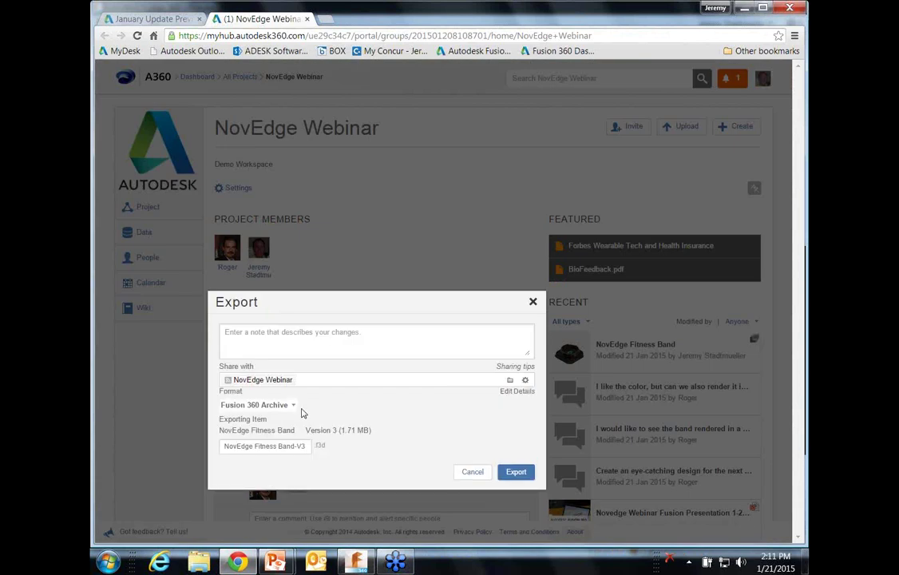
pyautogui.click(292, 406)
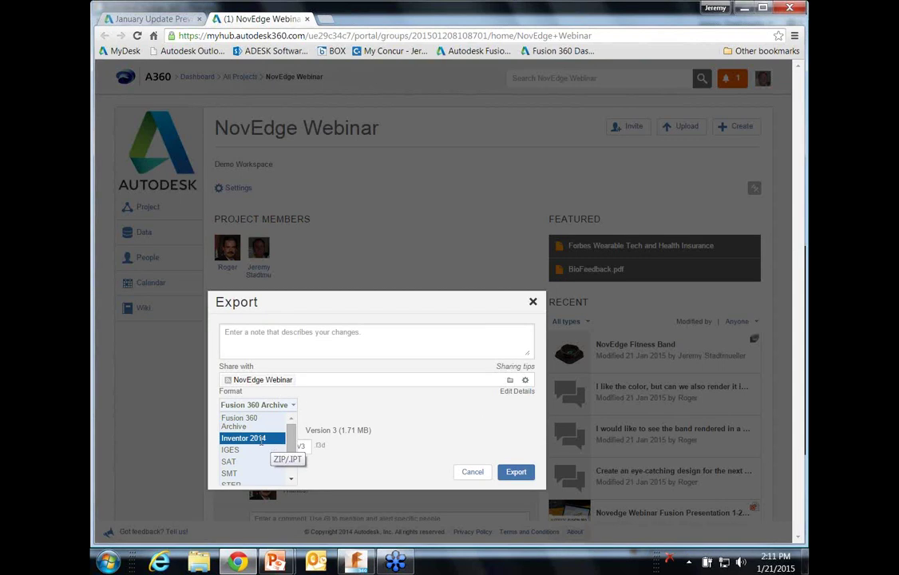
pyautogui.scroll(-2, 250, 479)
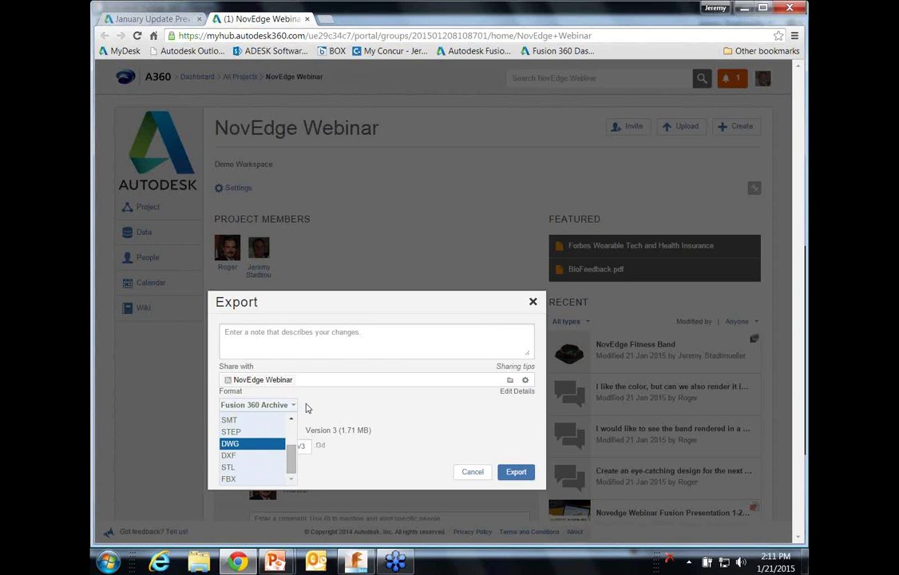
pyautogui.click(473, 472)
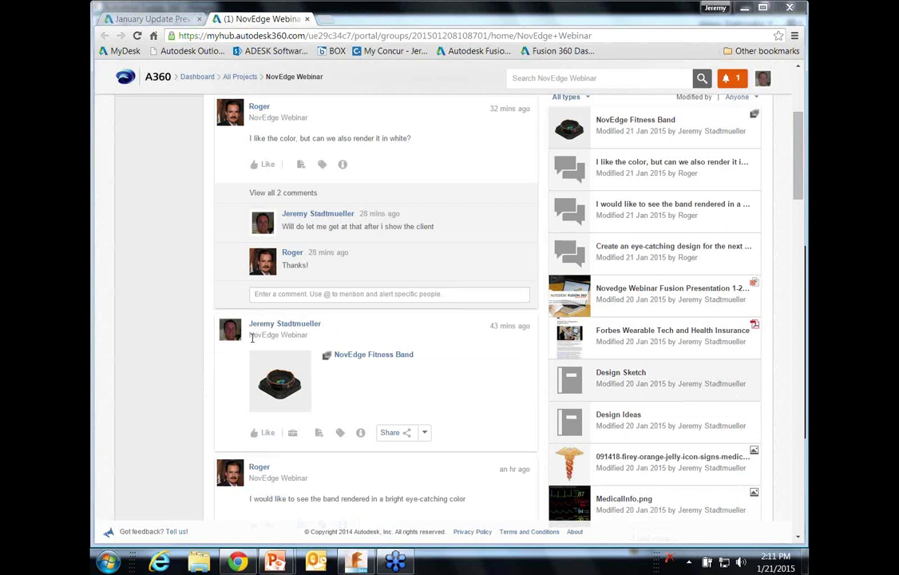
# Step: In Fusion 360, review the Export file types and close the dialog unsaved, leaving IGES
pyautogui.click(360, 563)
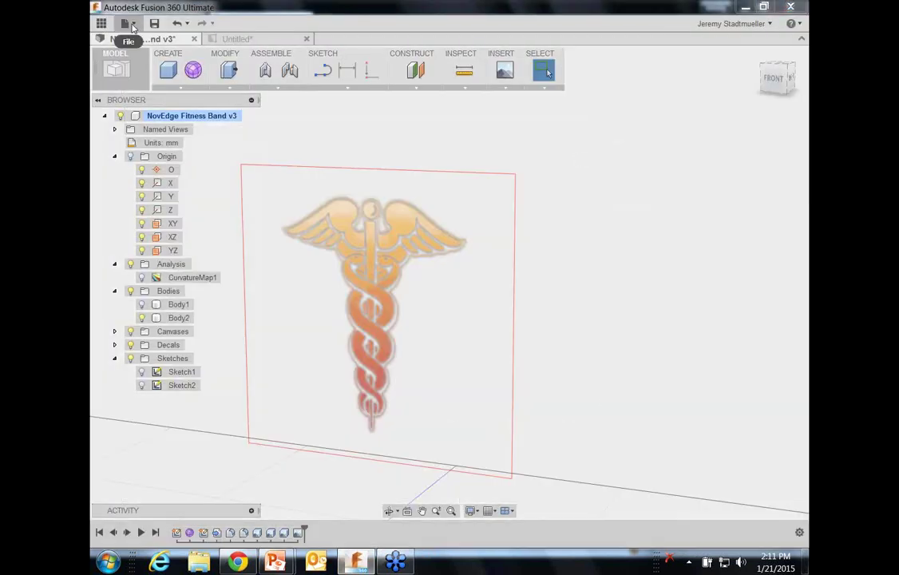
pyautogui.click(125, 23)
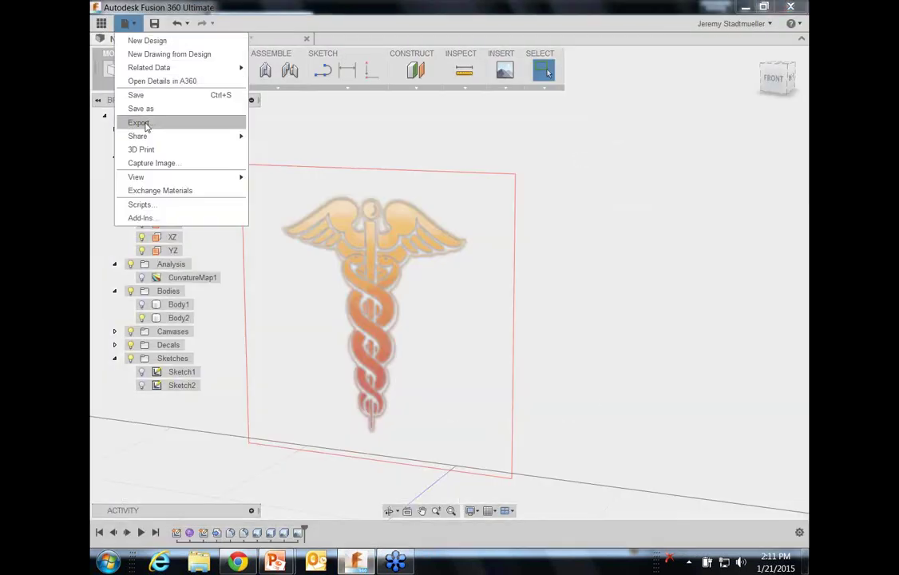
pyautogui.click(126, 124)
pyautogui.click(250, 372)
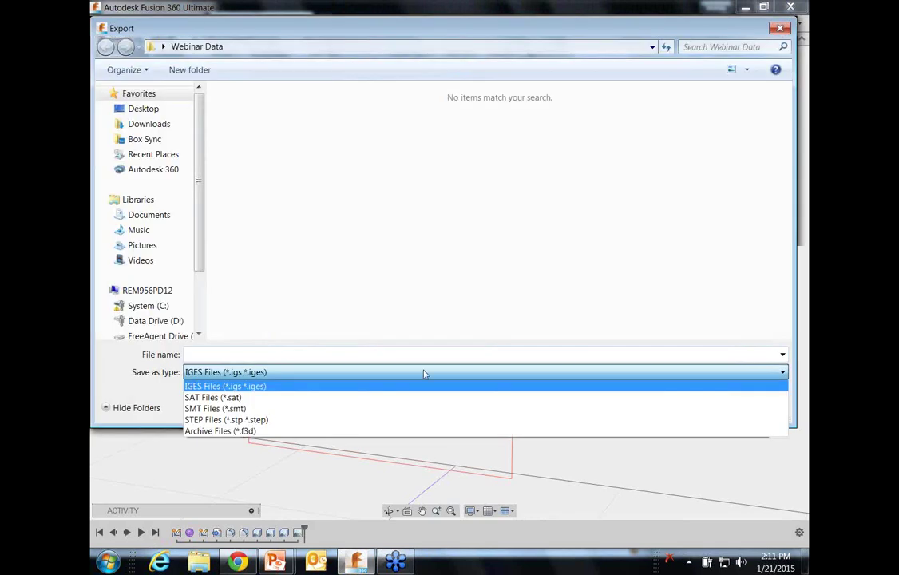
pyautogui.click(782, 28)
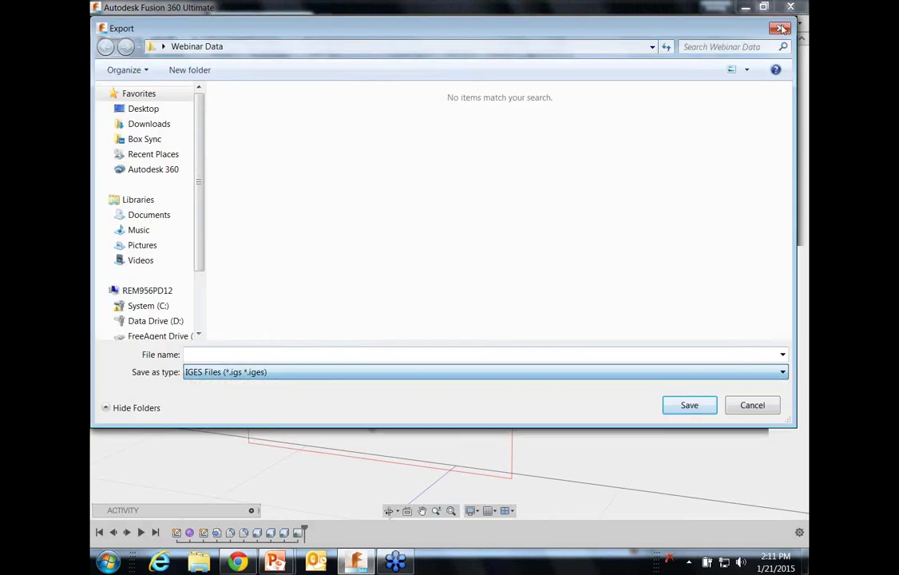
pyautogui.click(783, 29)
# Step: Open the 3D Print settings, untick Send to 3D Print Utility, and cancel
pyautogui.click(124, 24)
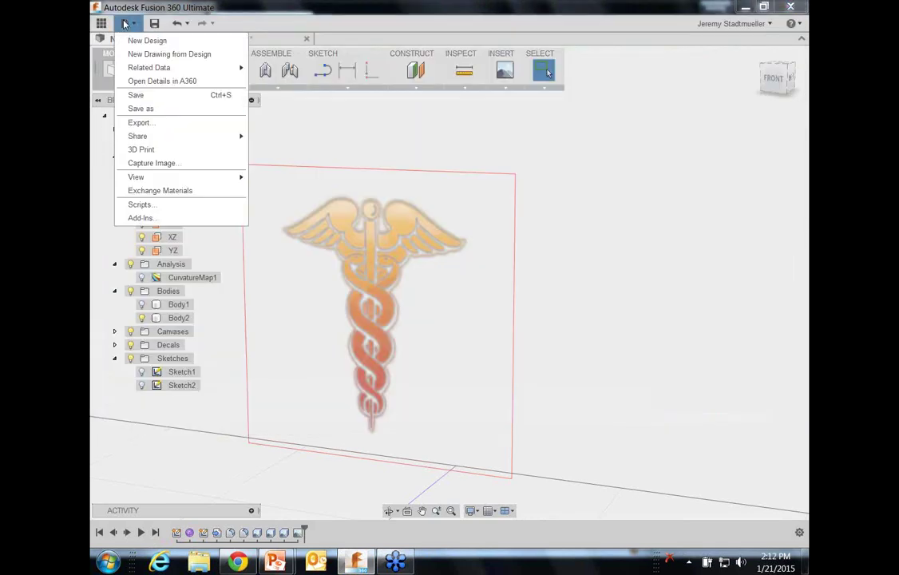
pyautogui.click(170, 146)
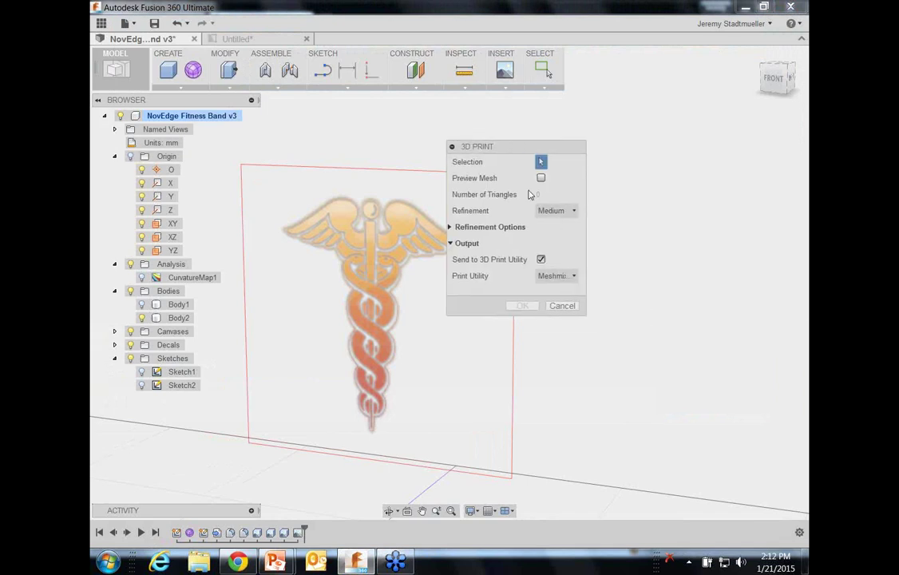
pyautogui.click(540, 258)
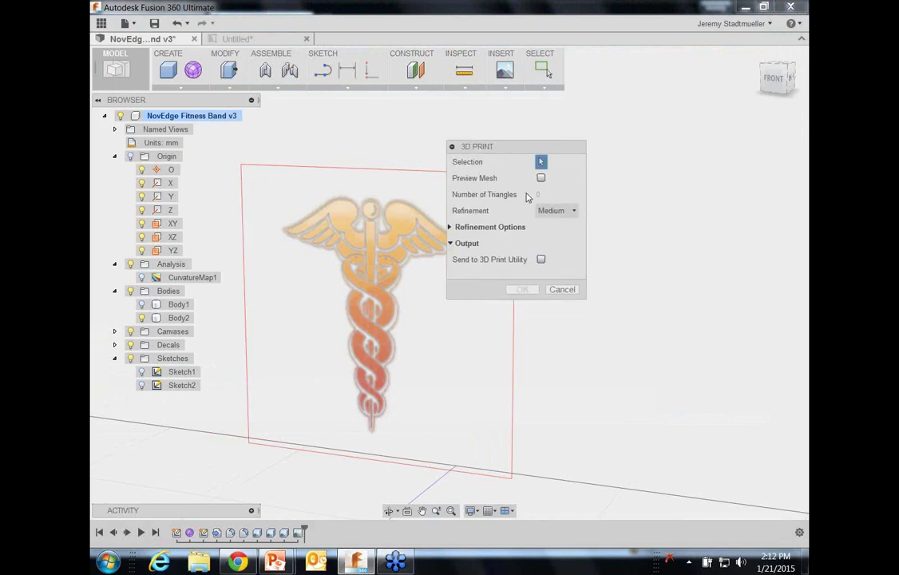
pyautogui.click(561, 289)
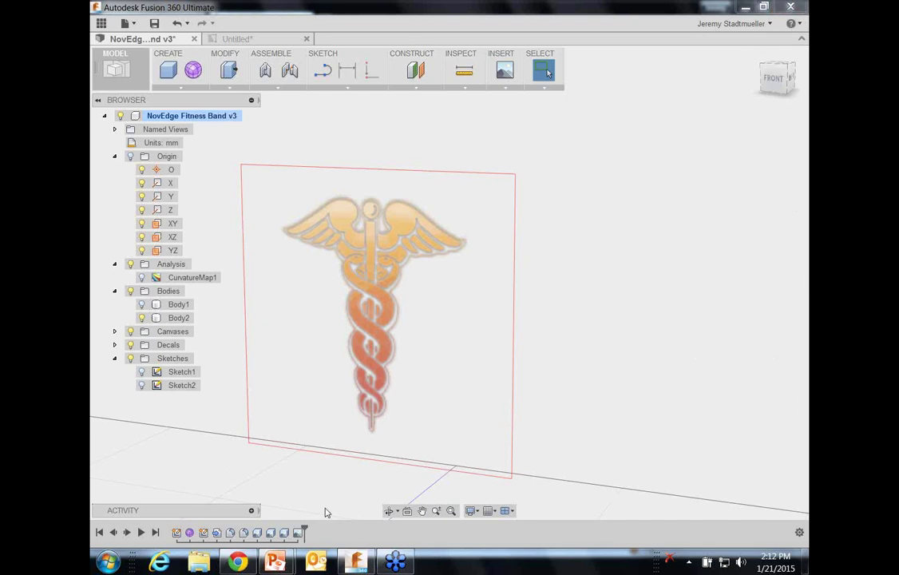
# Step: Bring up the running PowerPoint slide show and end it past the last slide
pyautogui.moveTo(272, 559)
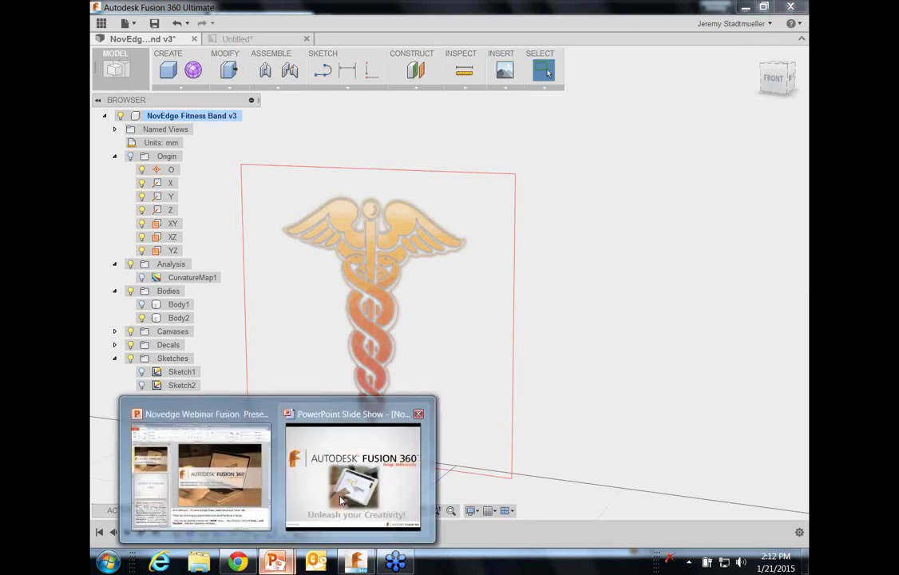
pyautogui.click(351, 471)
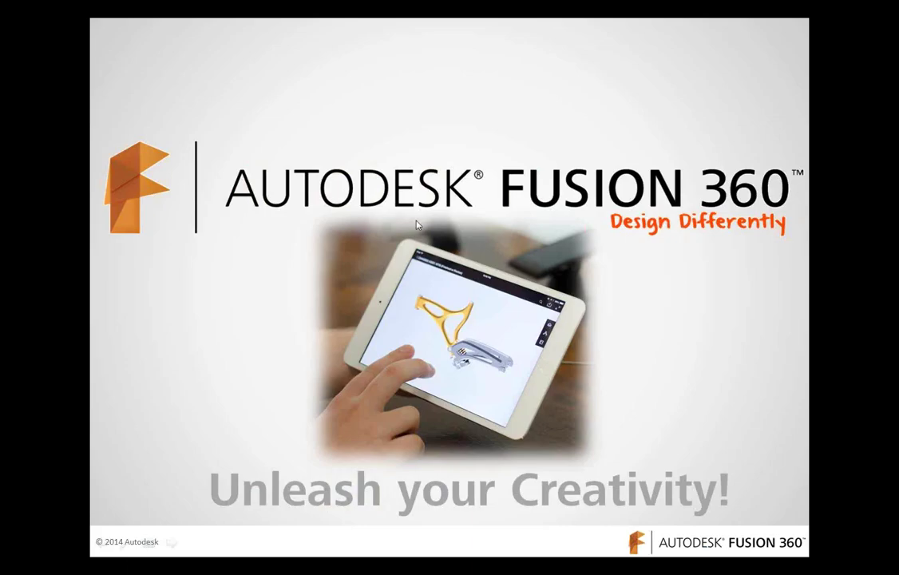
pyautogui.click(380, 256)
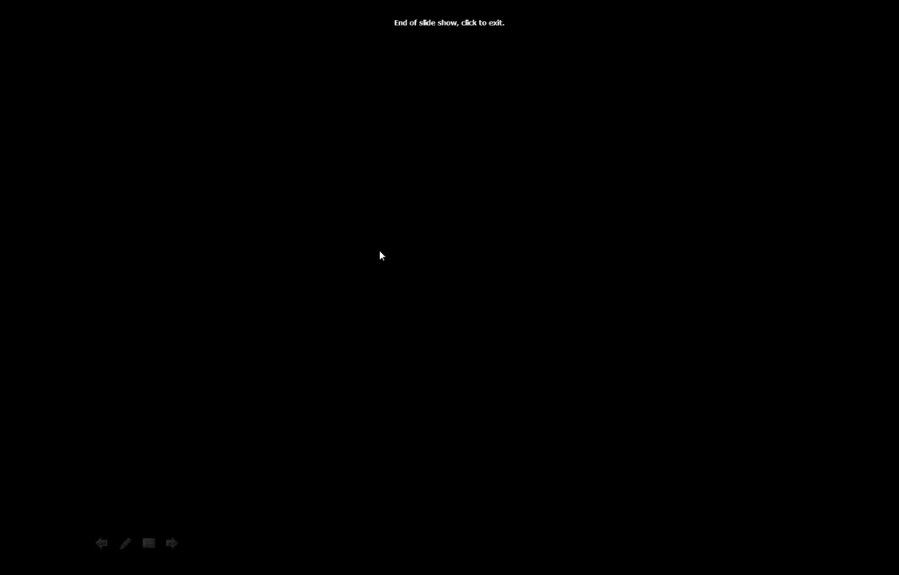
pyautogui.click(381, 255)
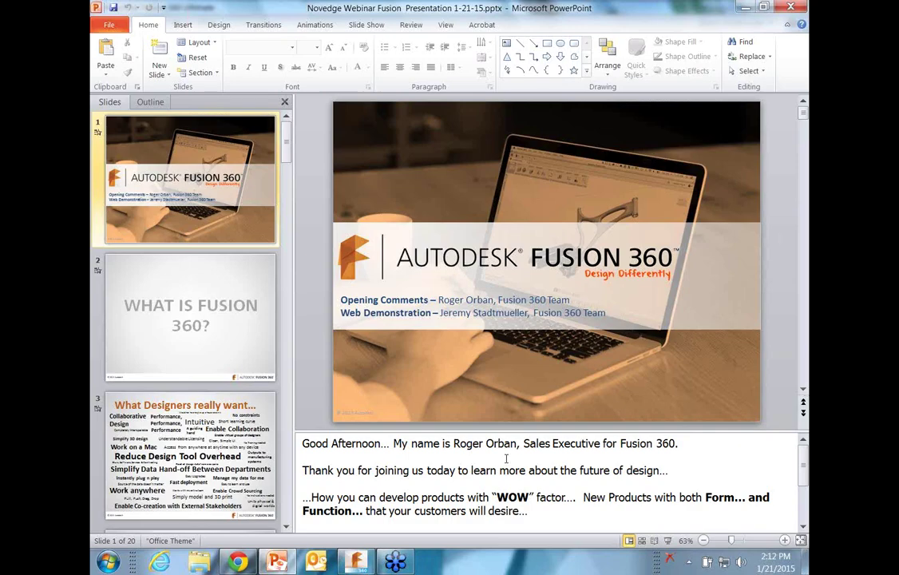
# Step: Go to slide 3, then slide 20 'Unleash your Creativity!' in the Slides pane
pyautogui.click(160, 471)
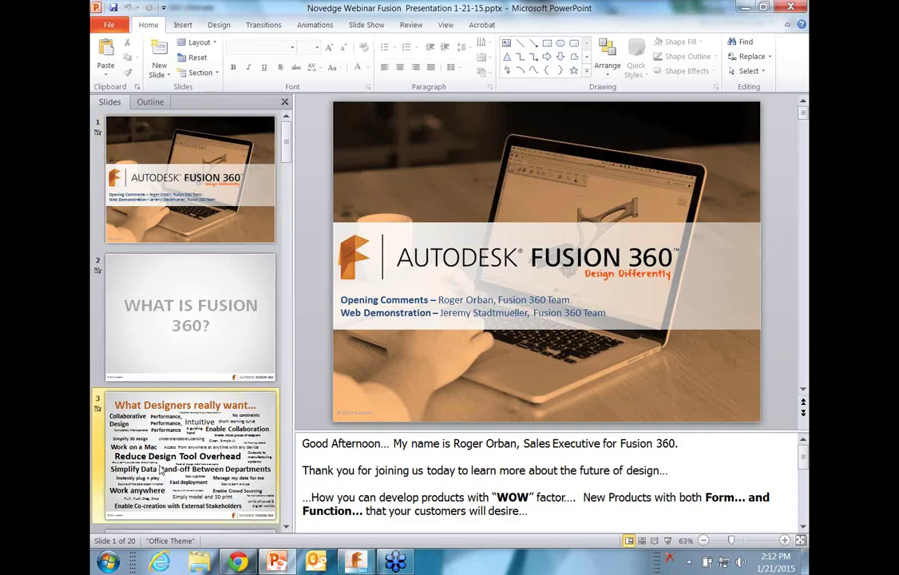
pyautogui.scroll(-10, 160, 471)
pyautogui.click(159, 471)
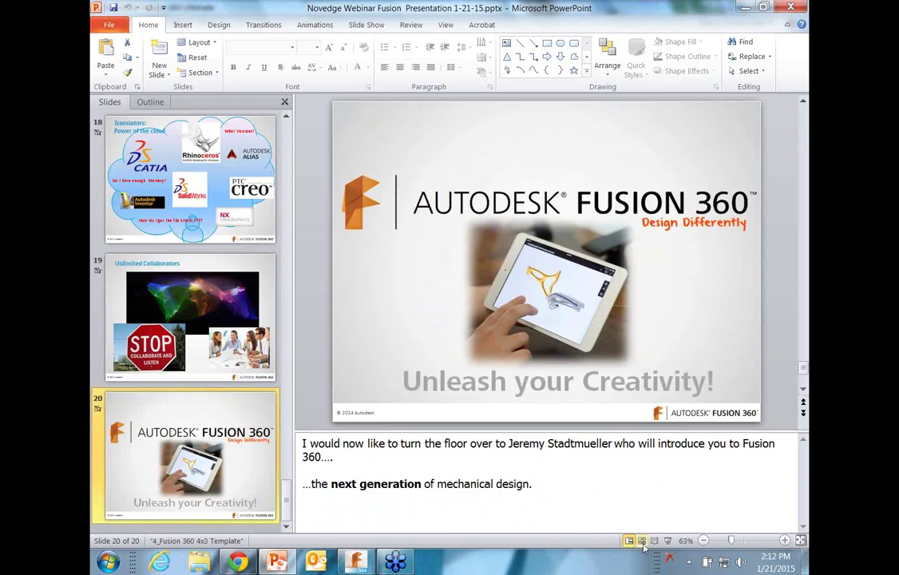
# Step: Present the deck full screen from slide 20, reaching the Fusion 360 Ultimate store page slide
pyautogui.click(668, 541)
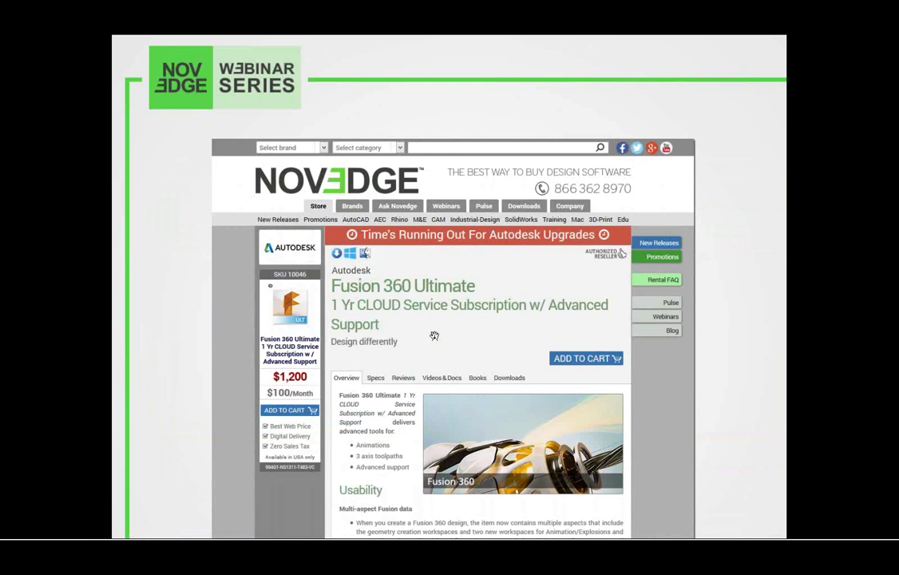
# Step: Advance two slides to the closing 'Thank you for joining us today' slide
pyautogui.press('Right')
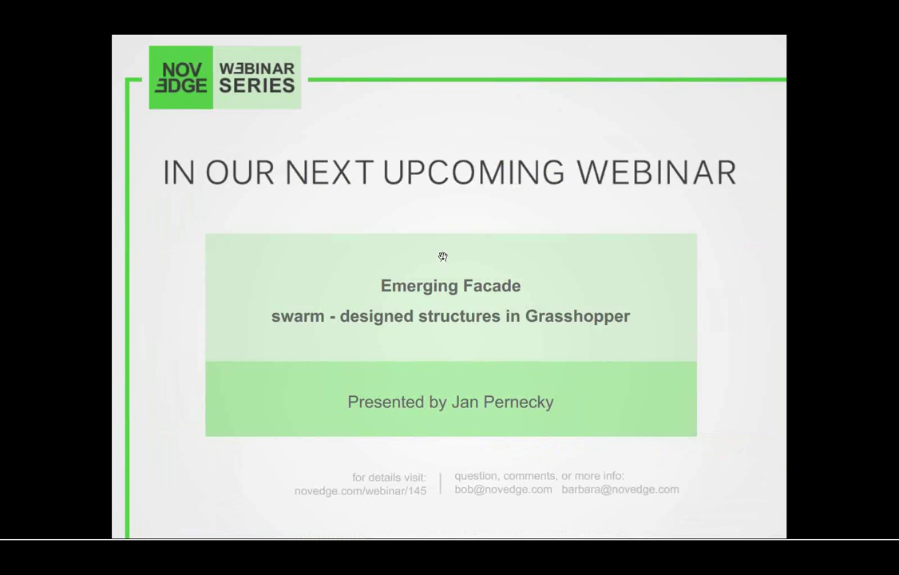
pyautogui.press('Right')
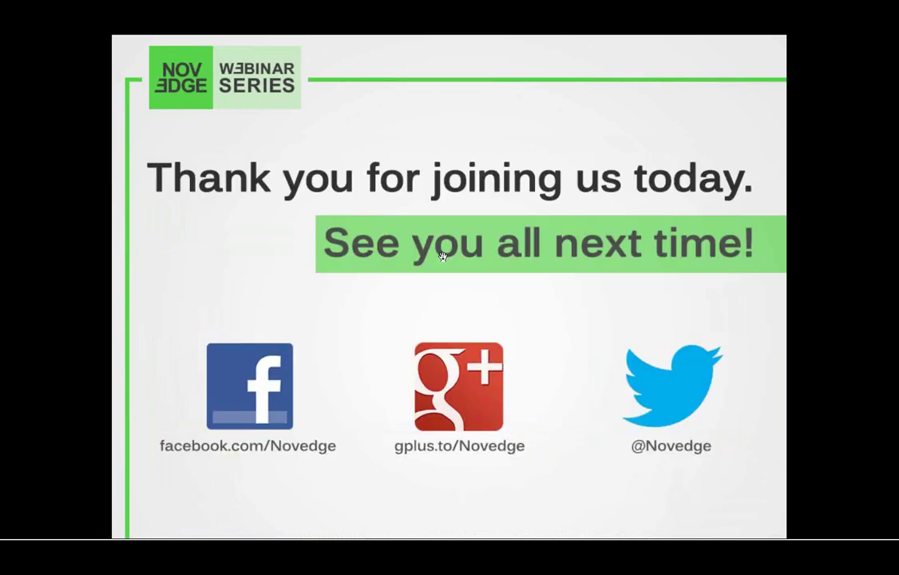